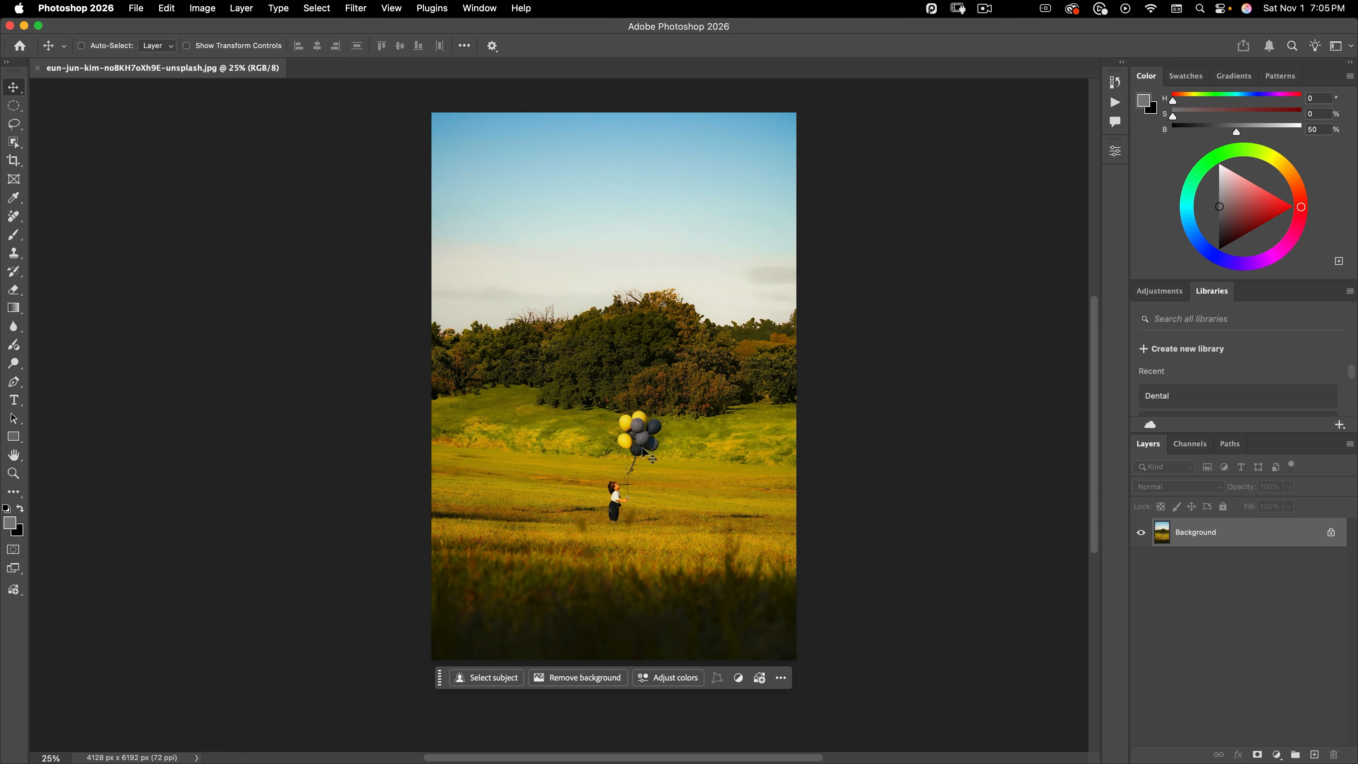
# - Remove the bunch of balloons and their strings above the child by encircling them with the Remove Tool
pyautogui.press('super+space')
pyautogui.moveTo(625, 488); pyautogui.dragTo(721, 370)
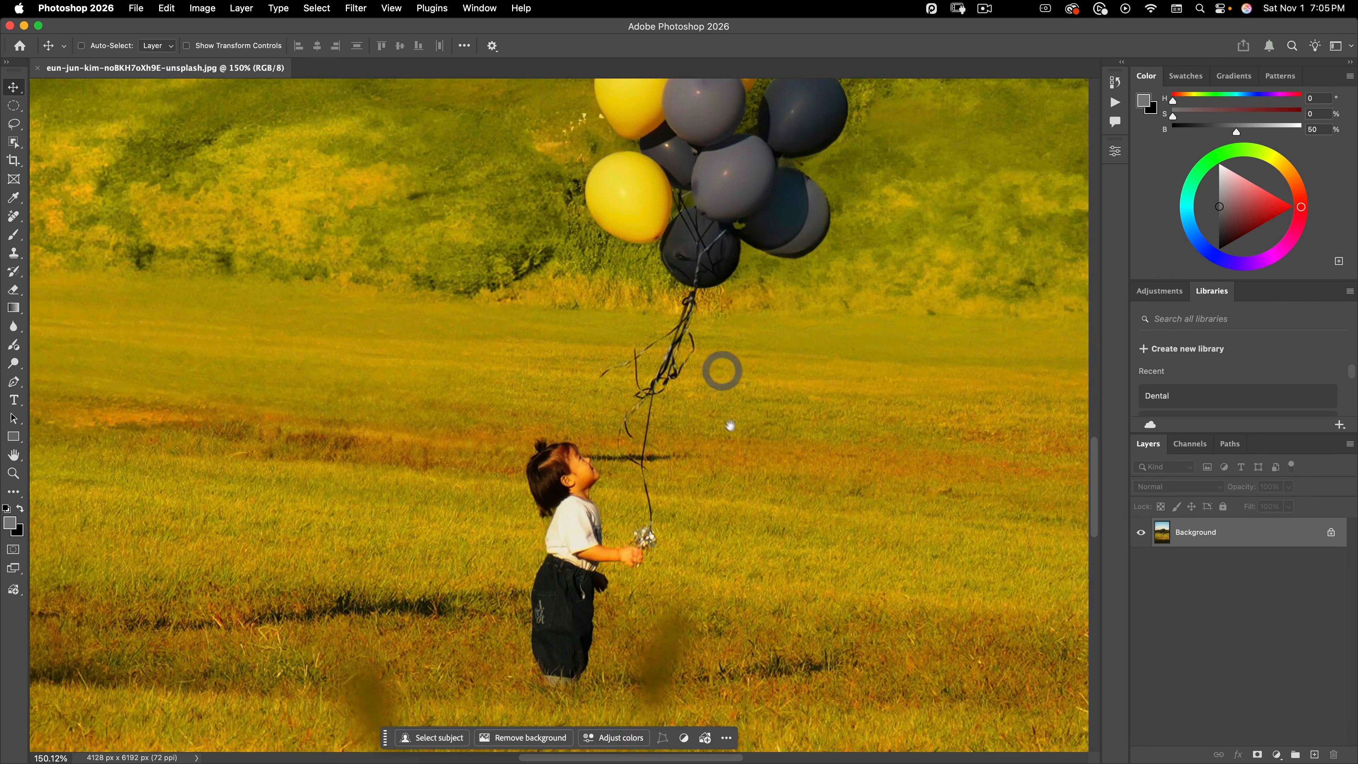
pyautogui.moveTo(730, 430); pyautogui.dragTo(683, 480)
pyautogui.press('super+space')
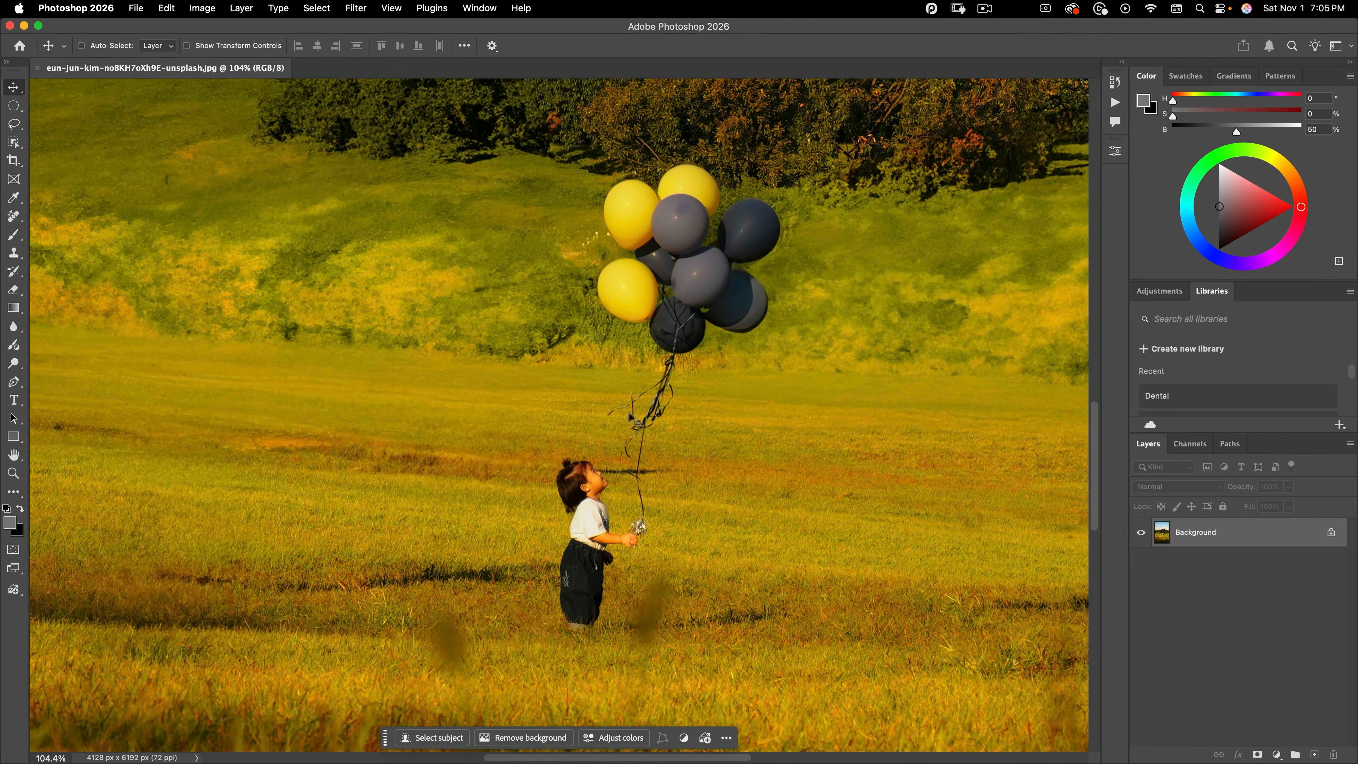
pyautogui.press('super+space')
pyautogui.moveTo(685, 370); pyautogui.dragTo(692, 368)
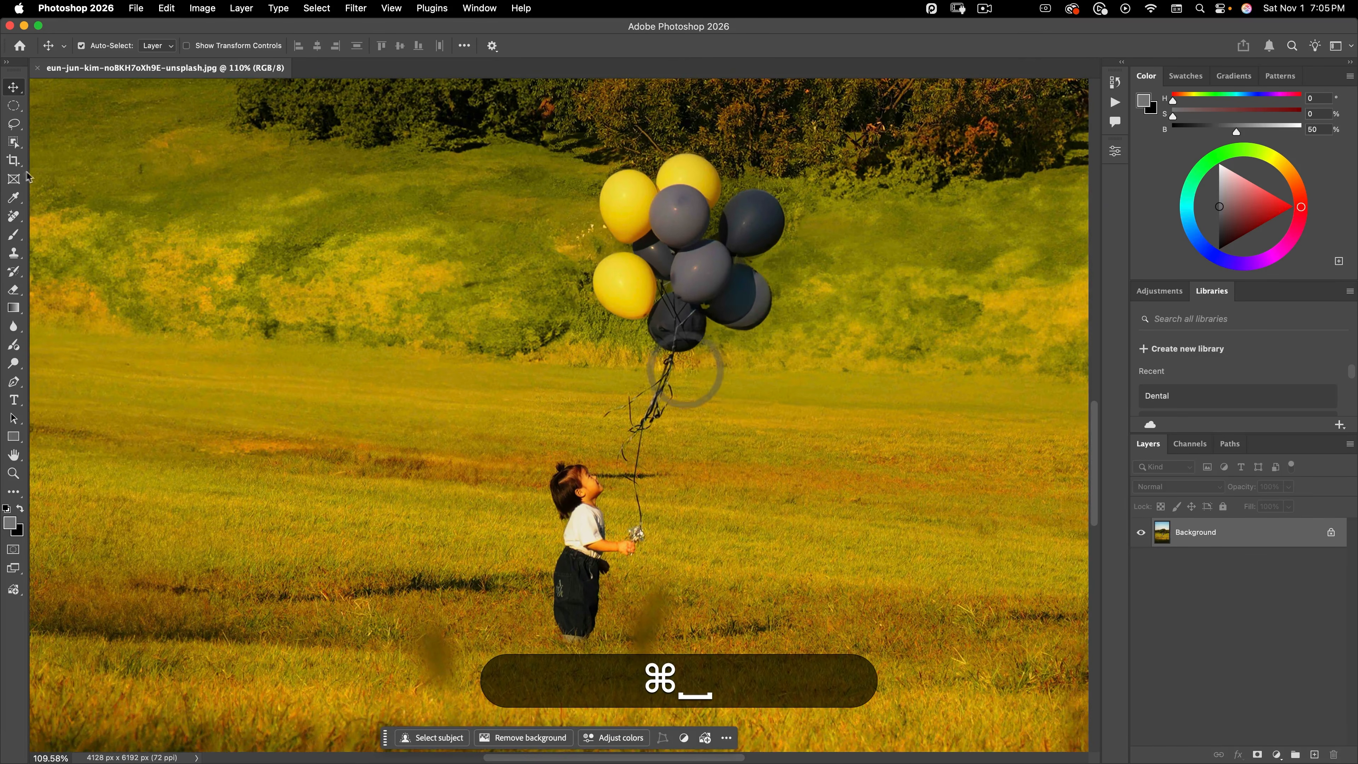
pyautogui.click(13, 216)
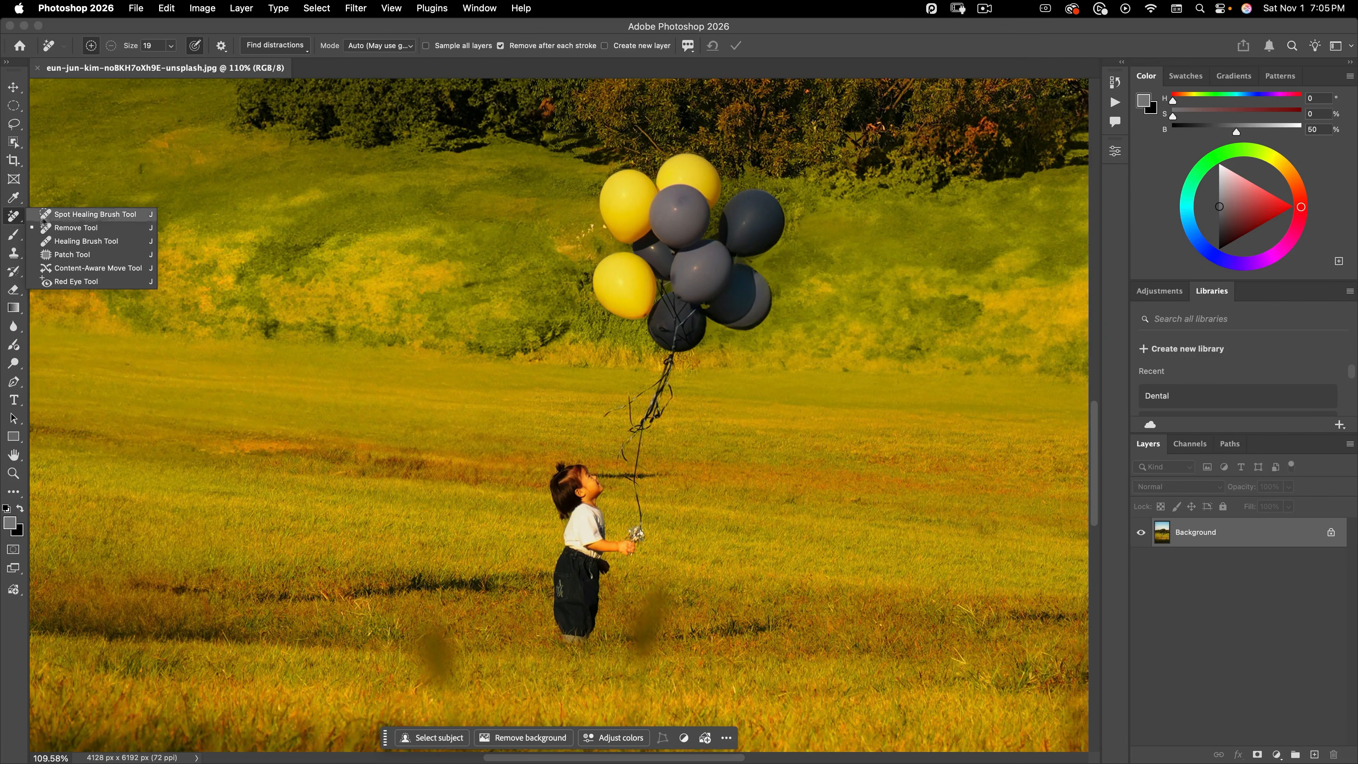
pyautogui.click(63, 229)
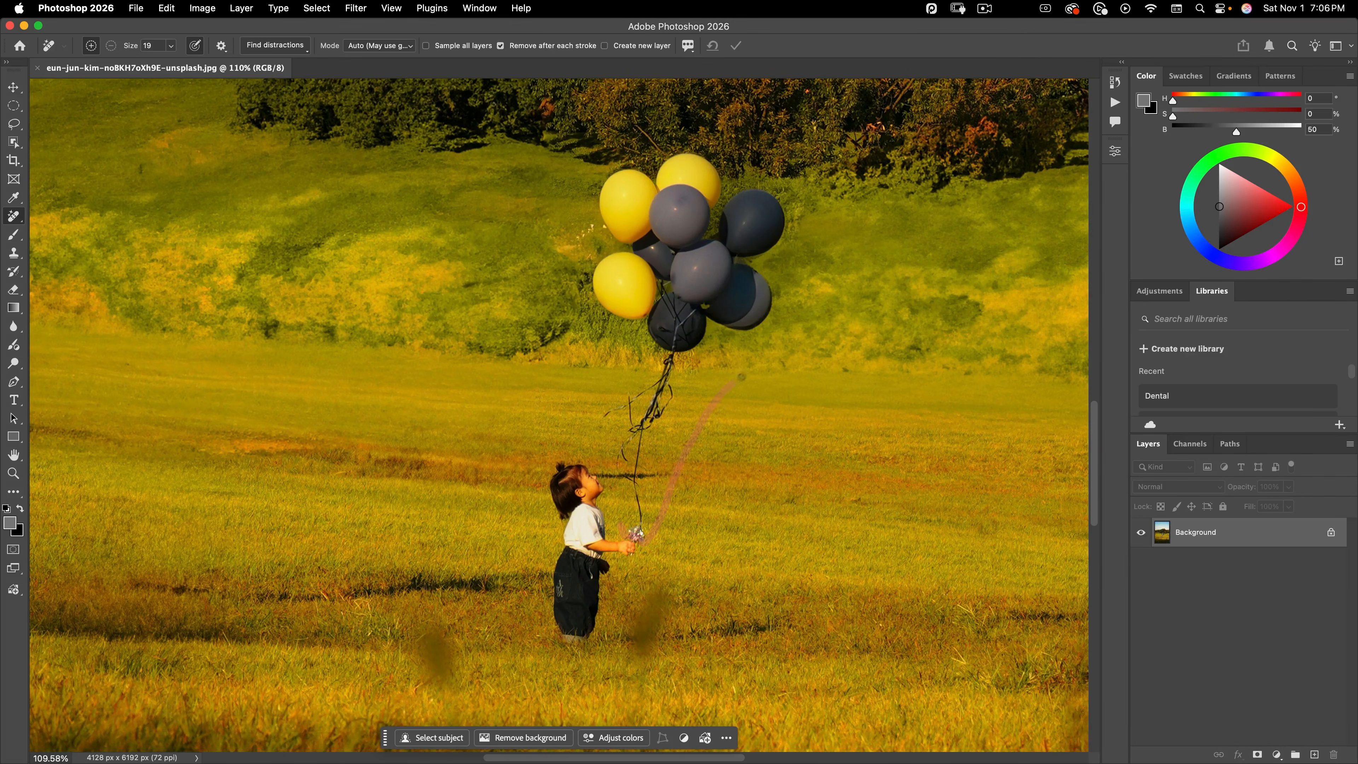
pyautogui.moveTo(785, 182)
pyautogui.mouseDown()
pyautogui.moveTo(749, 152)
pyautogui.moveTo(681, 134)
pyautogui.moveTo(633, 141)
pyautogui.moveTo(600, 169)
pyautogui.mouseUp()
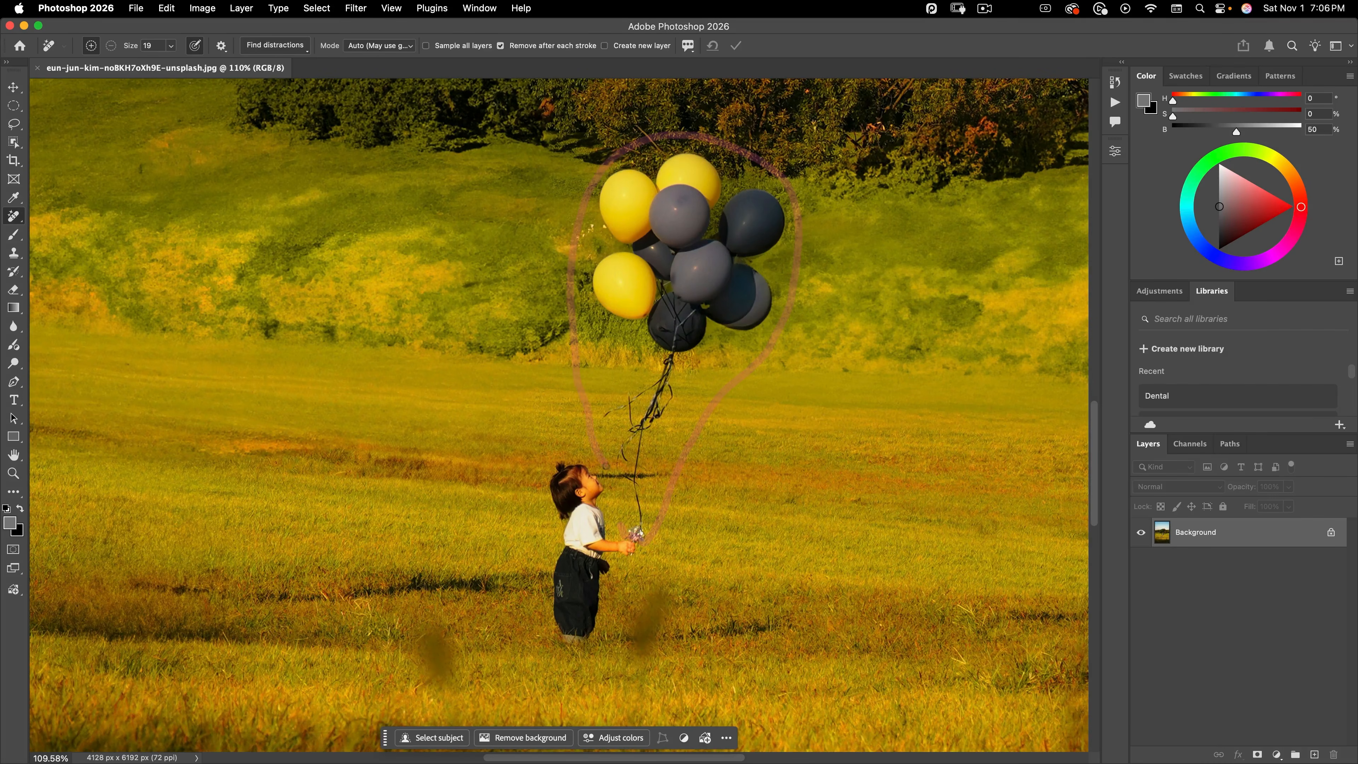
pyautogui.moveTo(623, 529); pyautogui.dragTo(626, 528)
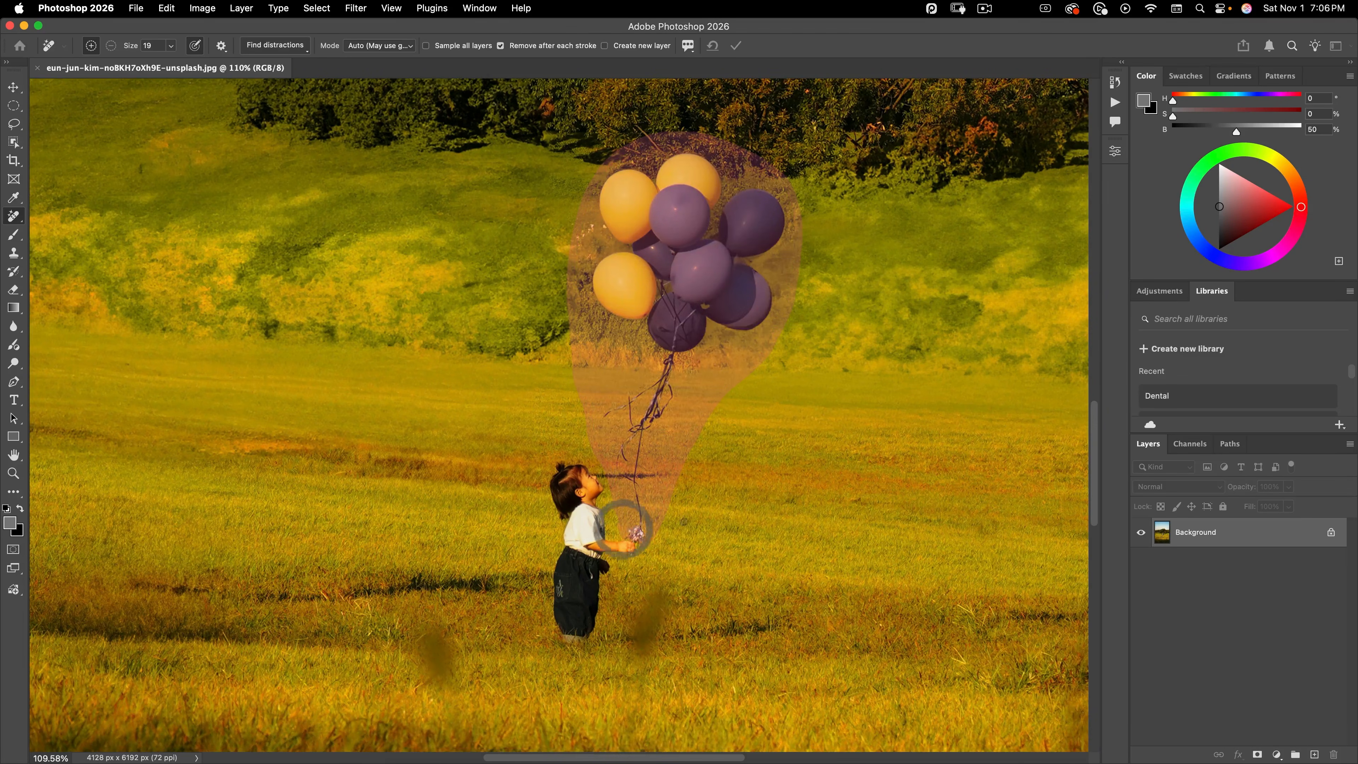
# - Clean up the leftover dark mark in the grass beside the child's face with the Remove Tool
pyautogui.press('super+space')
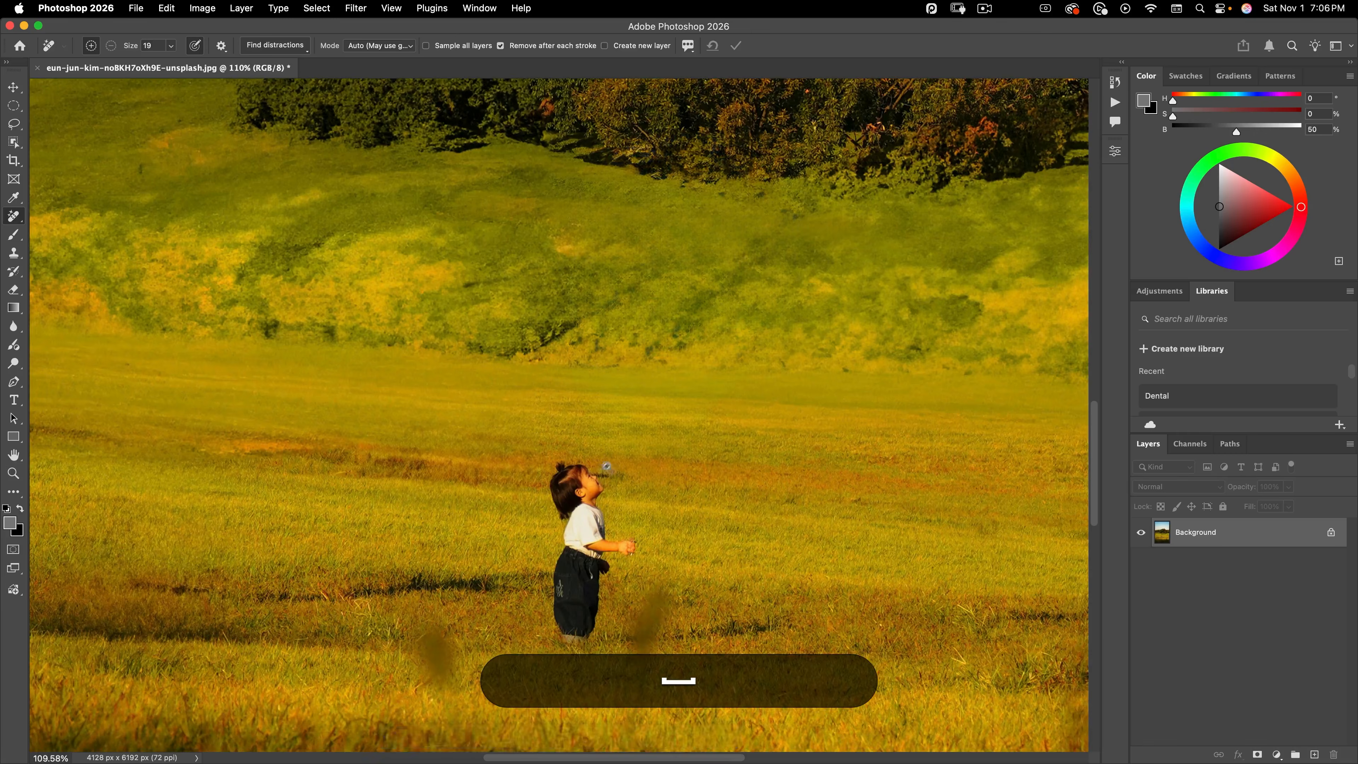
pyautogui.moveTo(602, 467)
pyautogui.mouseDown()
pyautogui.moveTo(697, 325)
pyautogui.moveTo(606, 479)
pyautogui.moveTo(587, 456)
pyautogui.moveTo(564, 455)
pyautogui.moveTo(657, 482)
pyautogui.moveTo(633, 450)
pyautogui.moveTo(647, 537)
pyautogui.mouseUp()
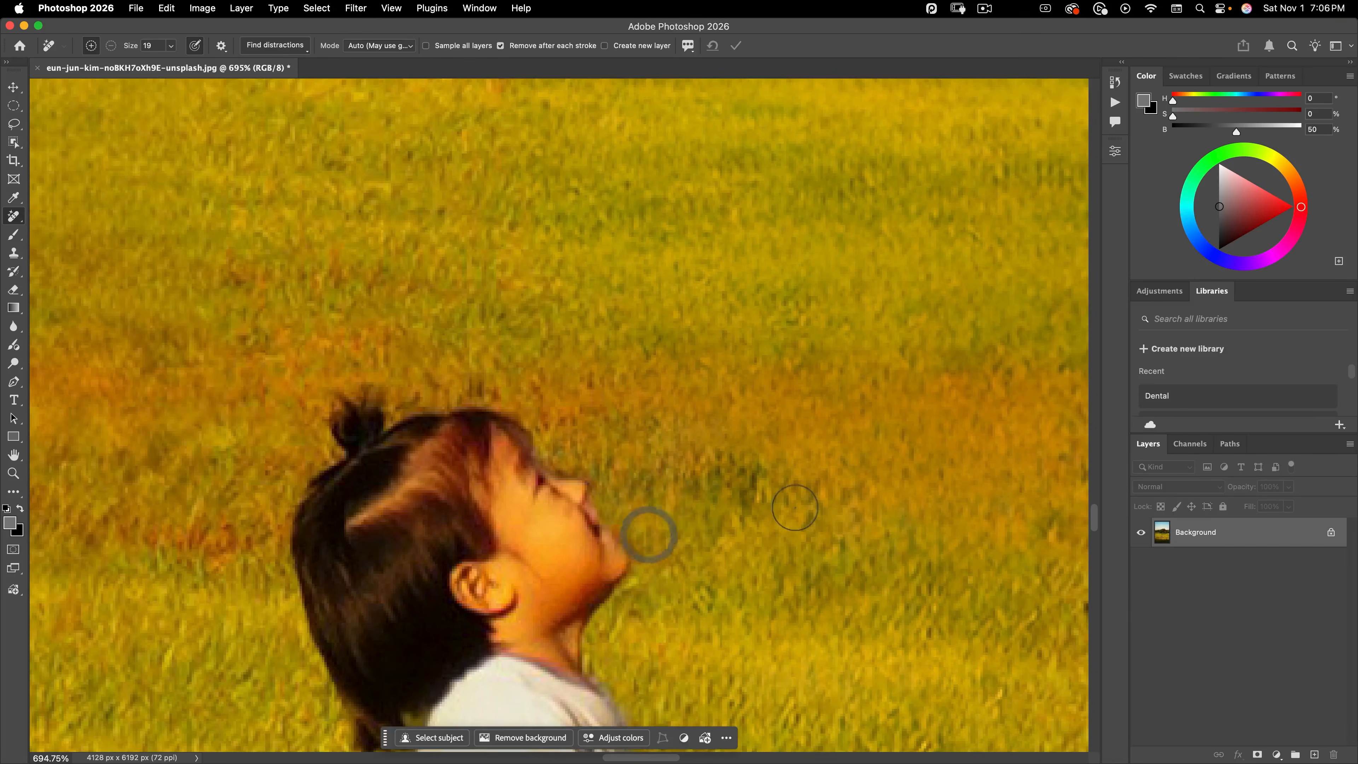
pyautogui.press('super+space')
pyautogui.moveTo(649, 464); pyautogui.dragTo(546, 557)
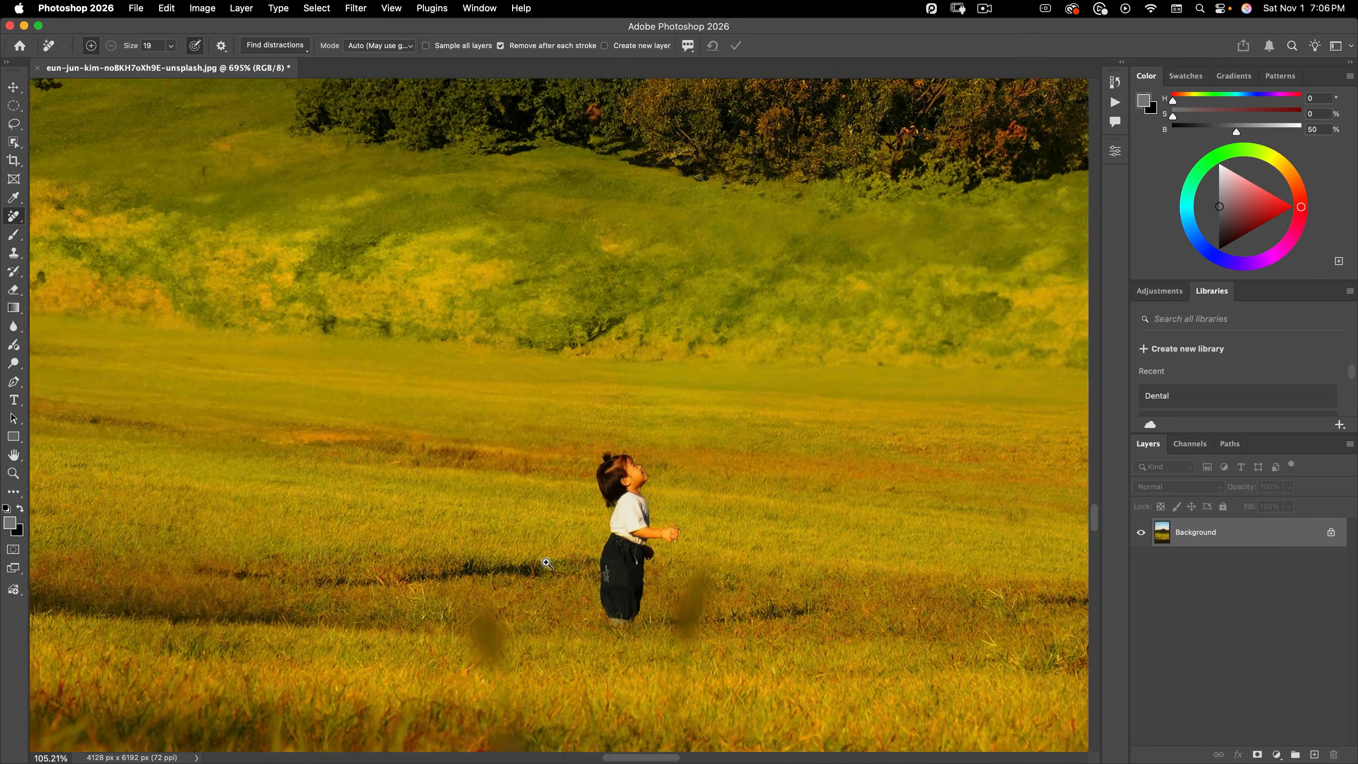
pyautogui.press('super+space')
pyautogui.moveTo(701, 495); pyautogui.dragTo(635, 553)
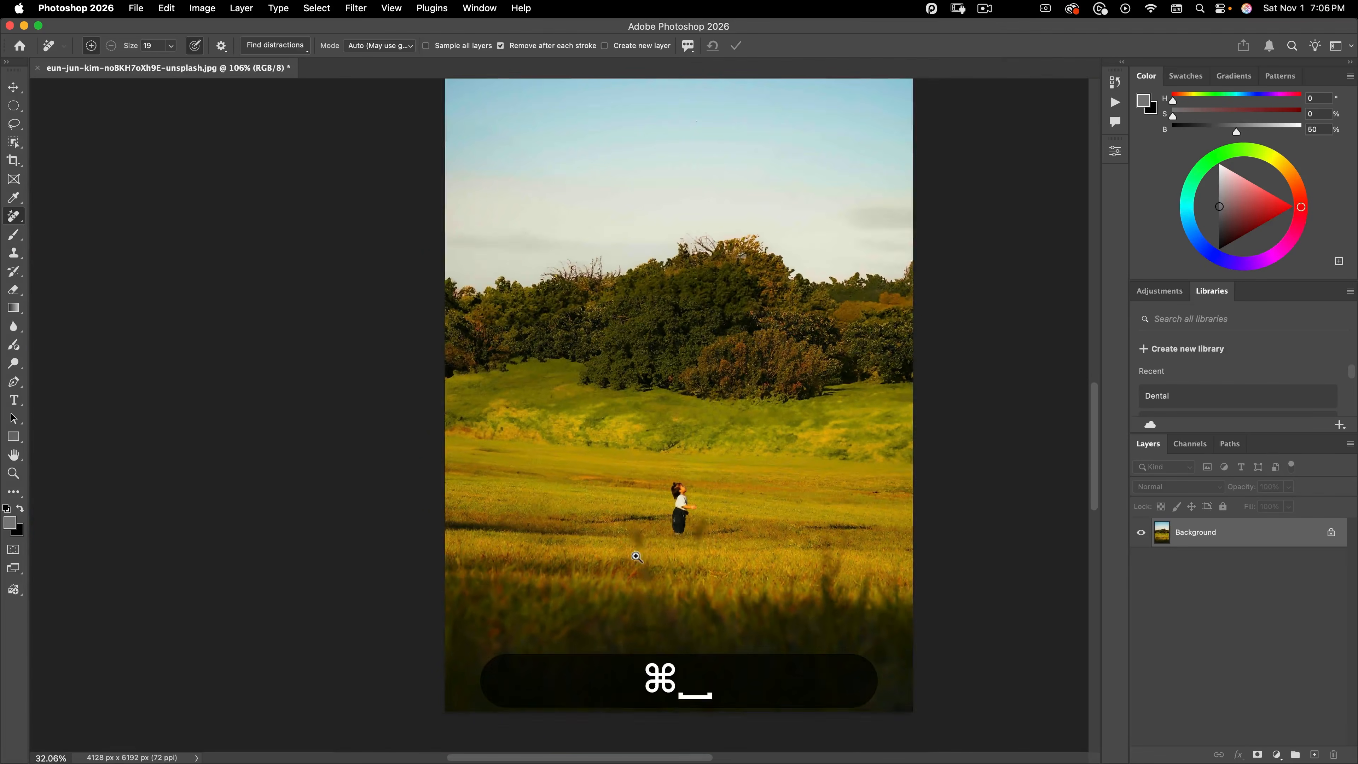
pyautogui.press('space')
pyautogui.moveTo(718, 536); pyautogui.dragTo(665, 535)
pyautogui.press('super+space')
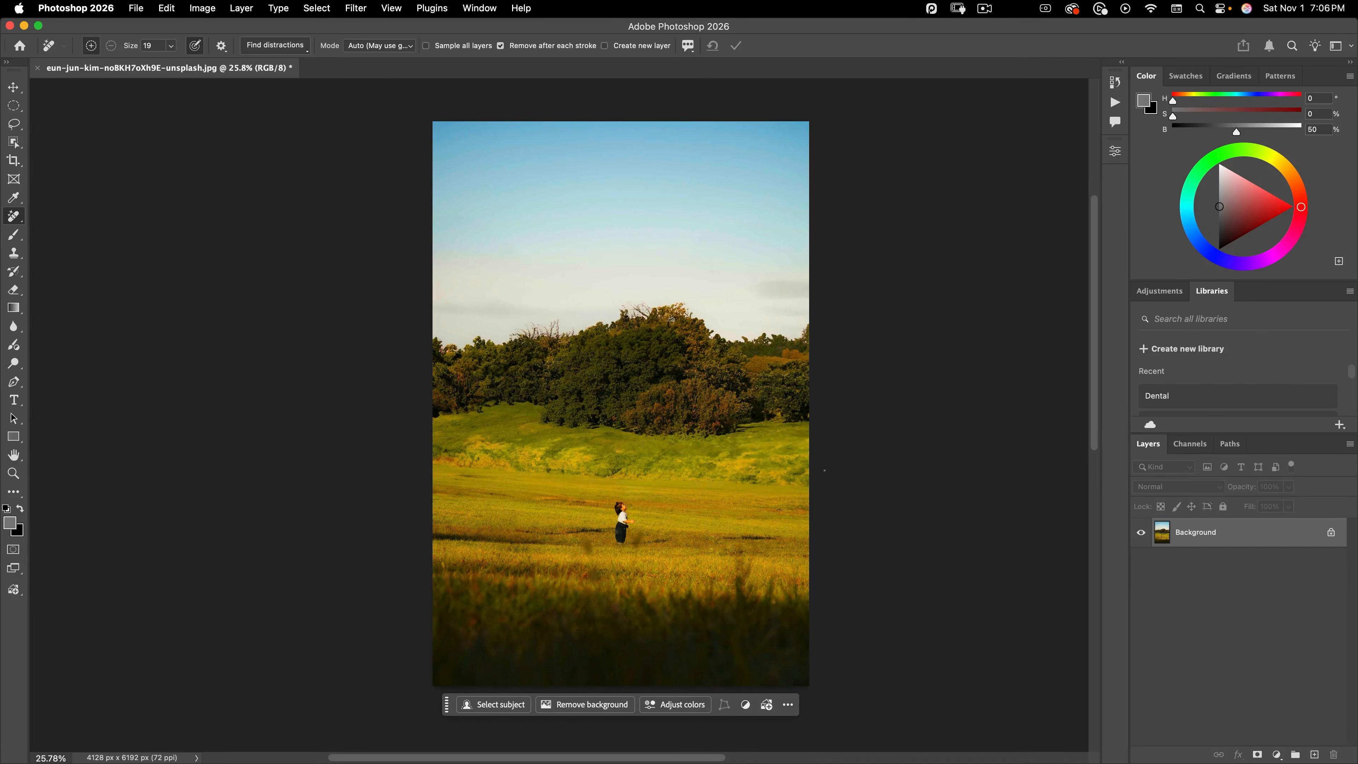
# - Create a new layer above the Background and name it "sky"
pyautogui.click(1314, 755)
pyautogui.doubleClick(1183, 532)
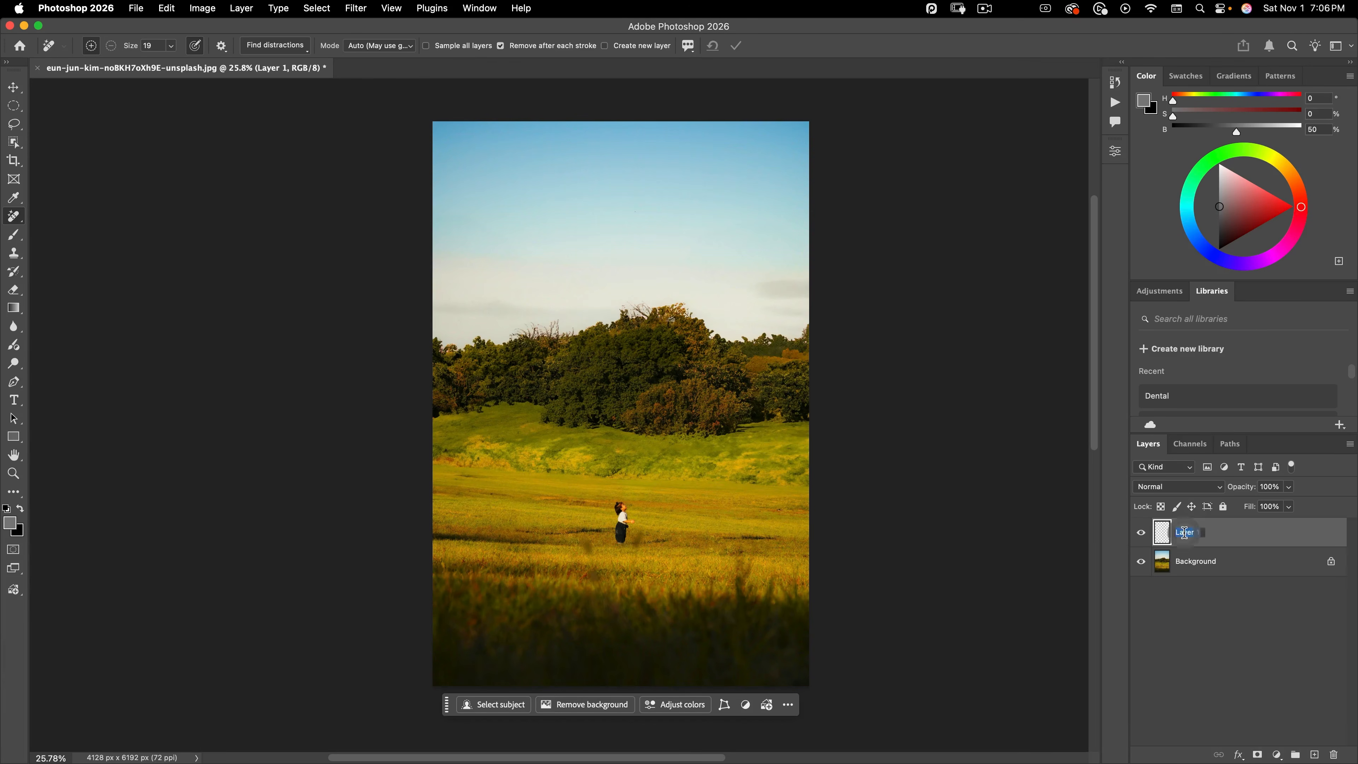
pyautogui.write('sky')
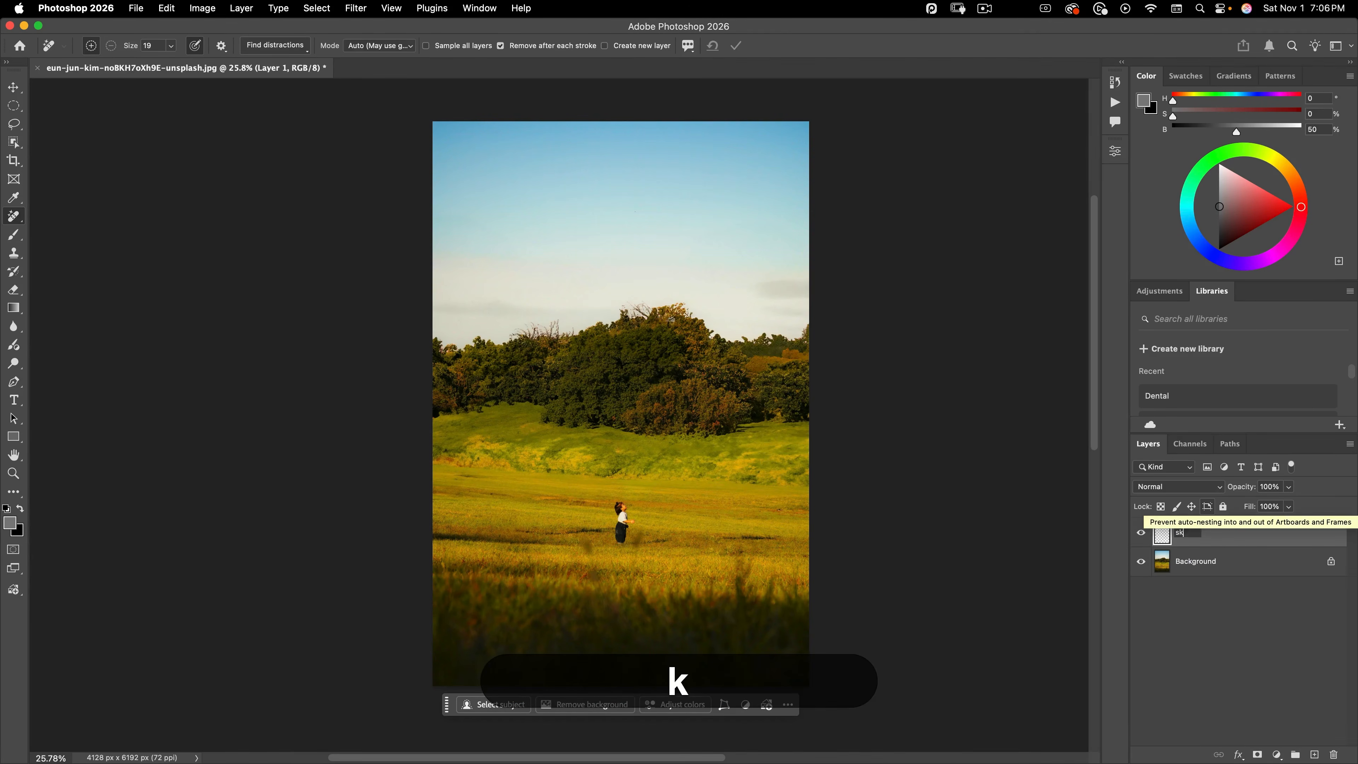
pyautogui.press('Return')
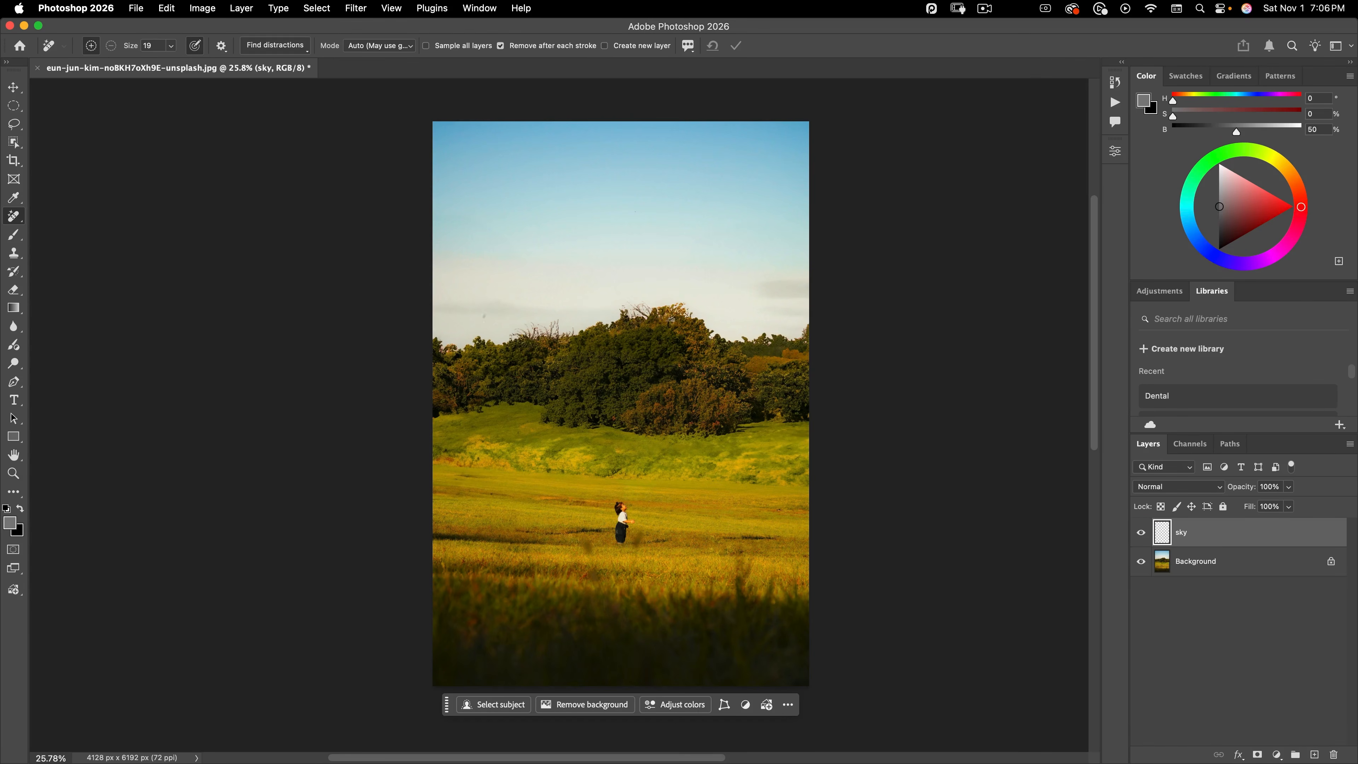
# - Set up the Gradient tool as a Classic gradient with the foreground-to-transparent preset from the Basics group
pyautogui.click(14, 308)
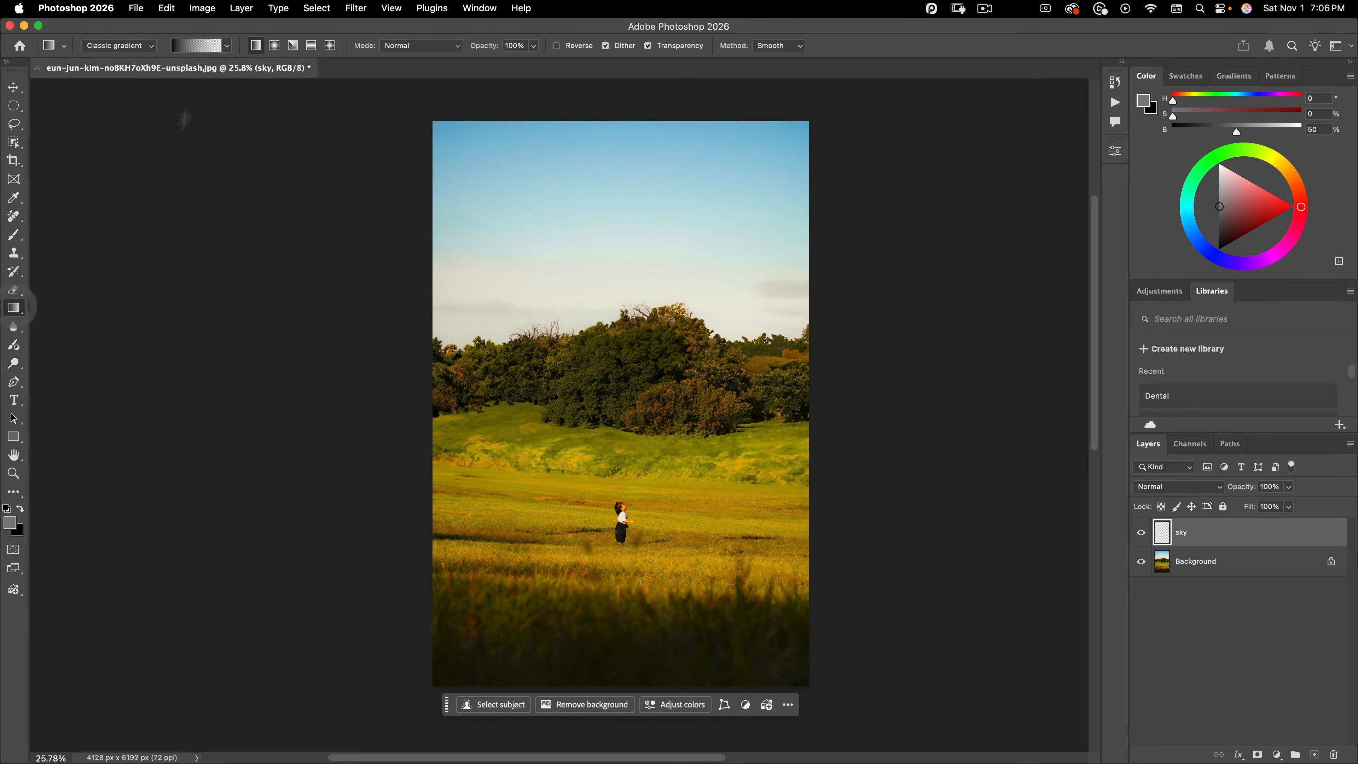
pyautogui.click(226, 46)
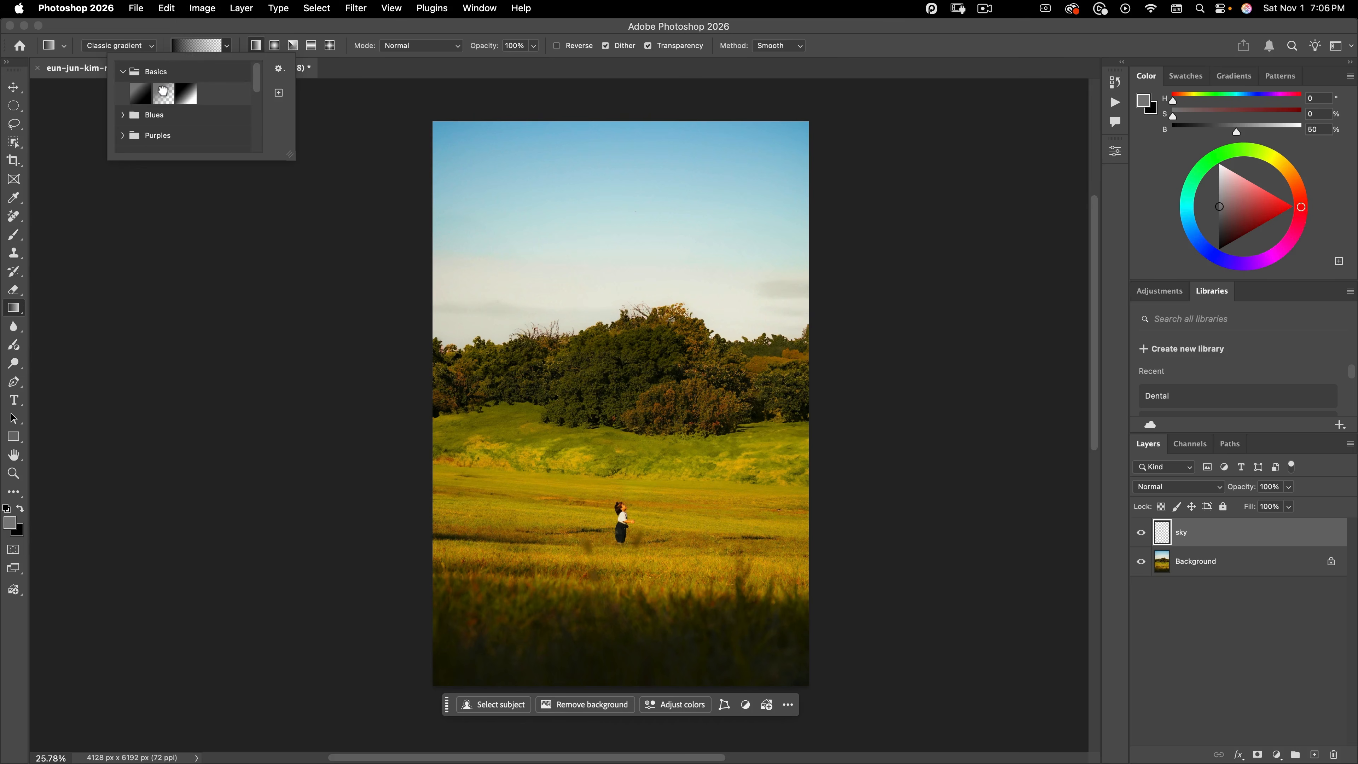
pyautogui.click(163, 94)
pyautogui.click(191, 34)
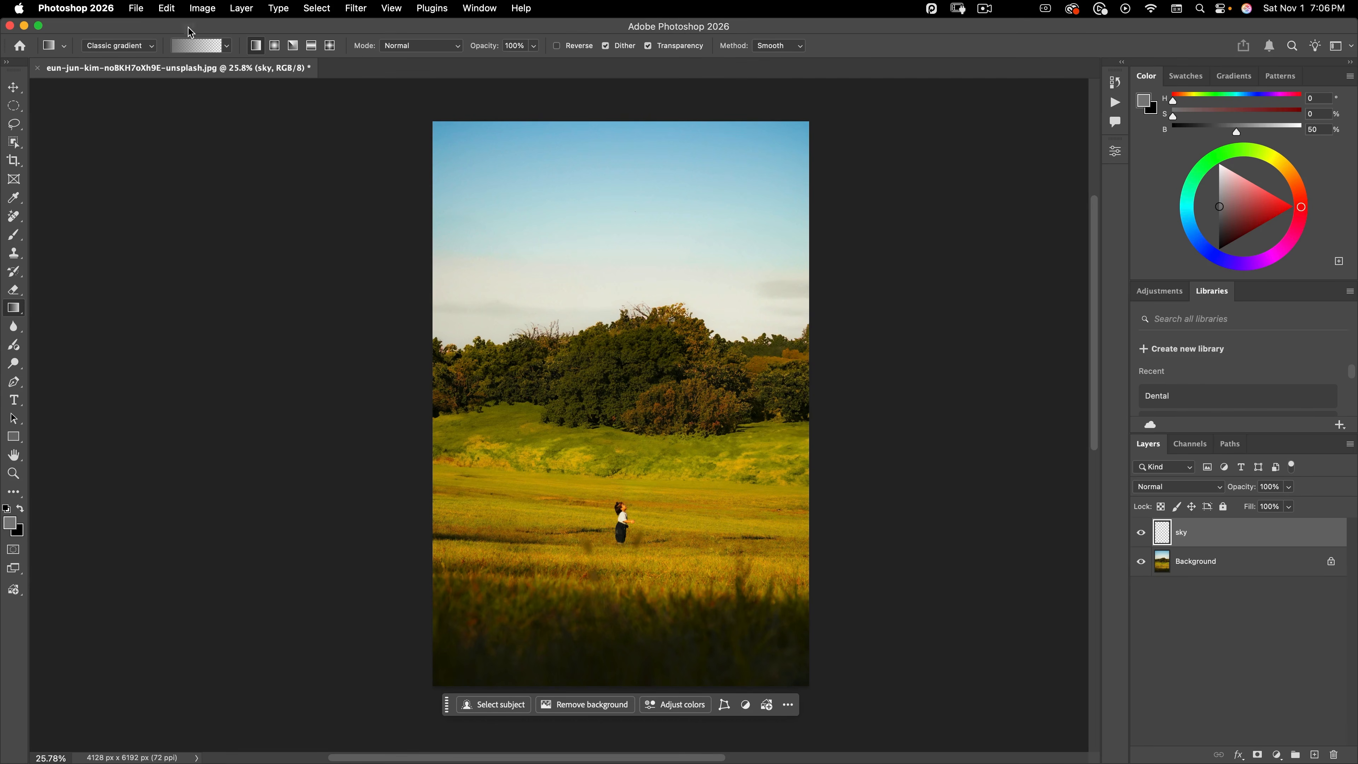
# - Sample the pale color near the horizon as the background color and the blue of the upper sky as the foreground color
pyautogui.press('alt')
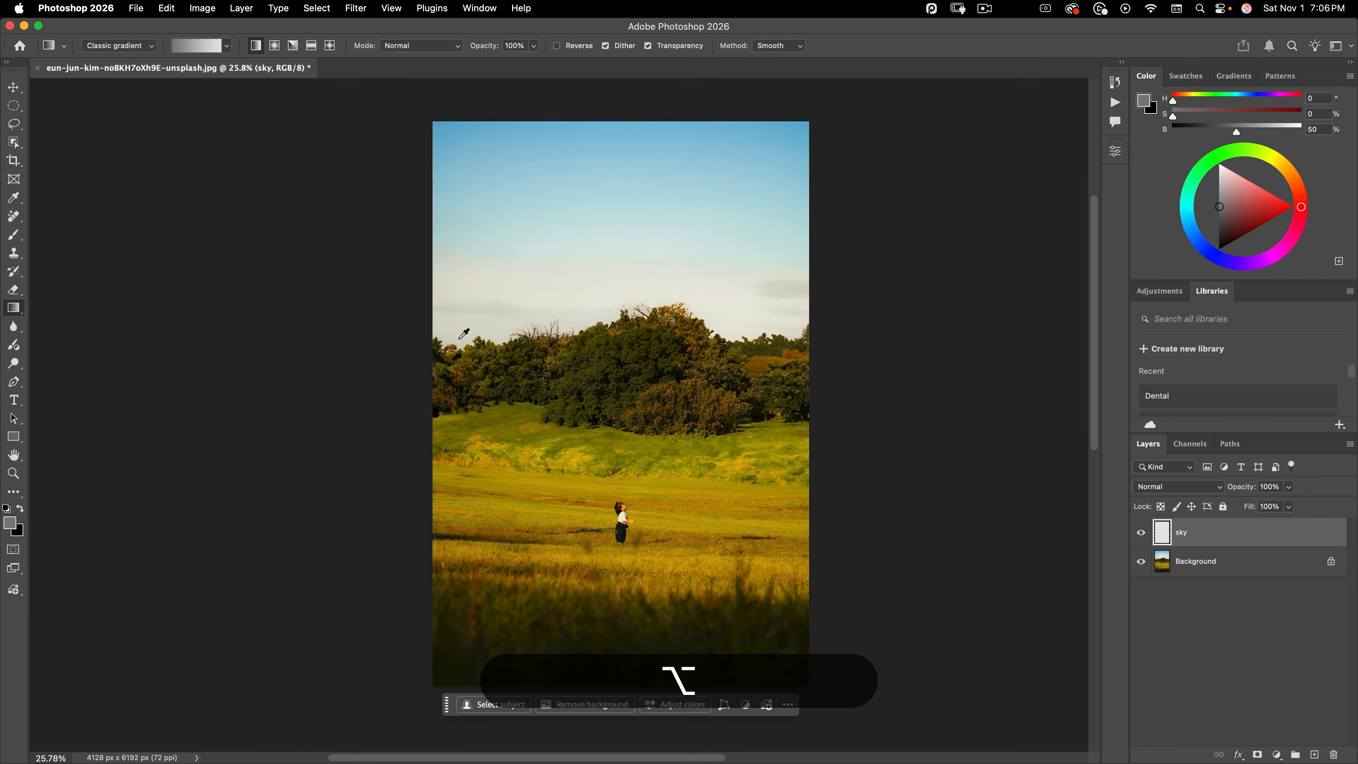
pyautogui.moveTo(459, 340); pyautogui.dragTo(773, 288)
pyautogui.press('x')
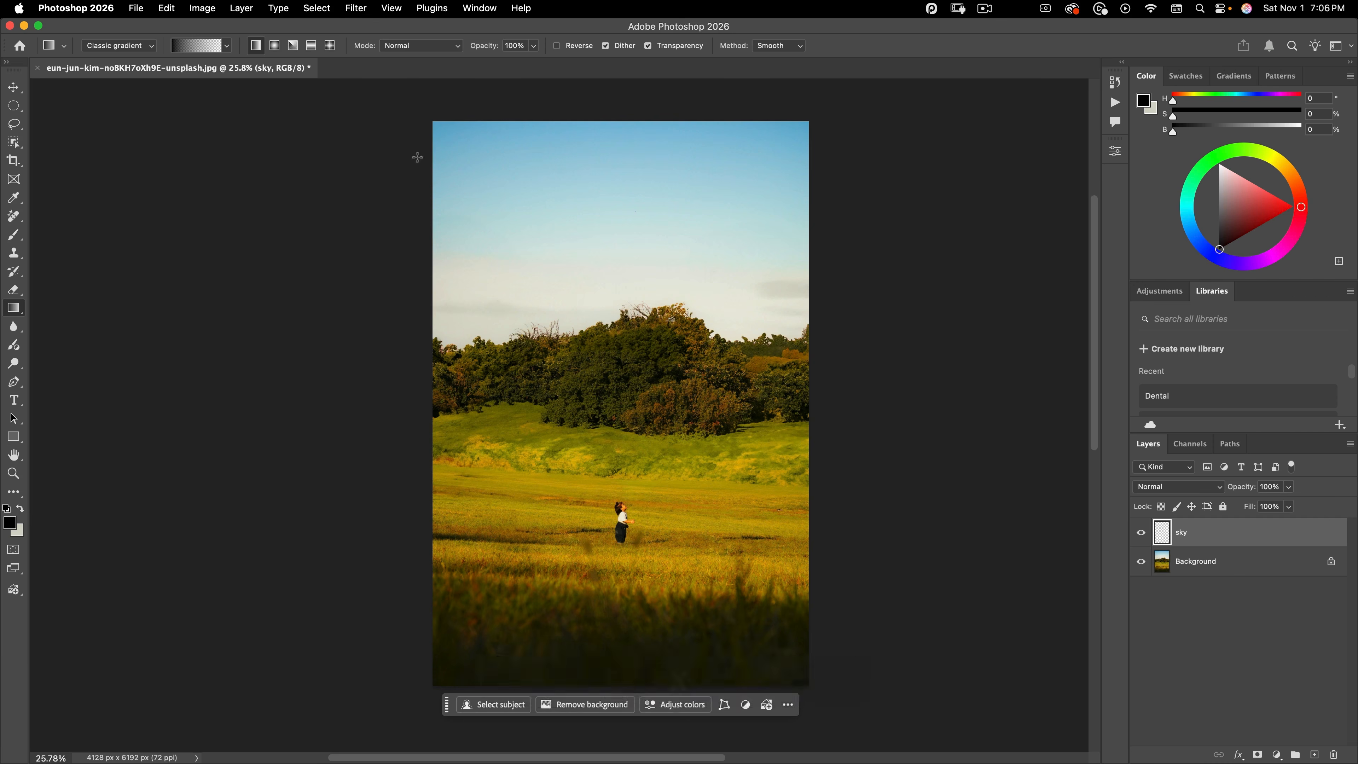
pyautogui.moveTo(435, 140); pyautogui.dragTo(440, 124)
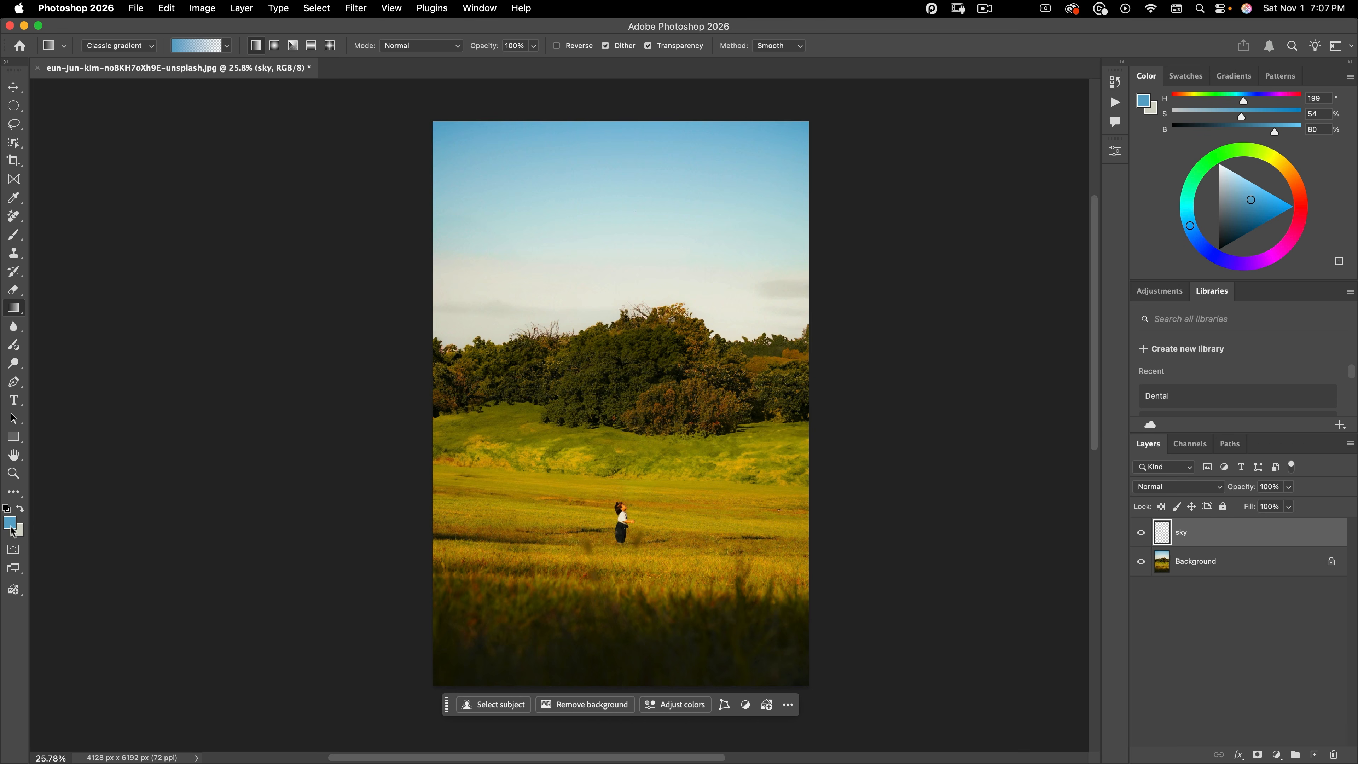
# - Cover the sky and trees on the sky layer with gradients in the pale color, fading out just above the child's head
pyautogui.press('x')
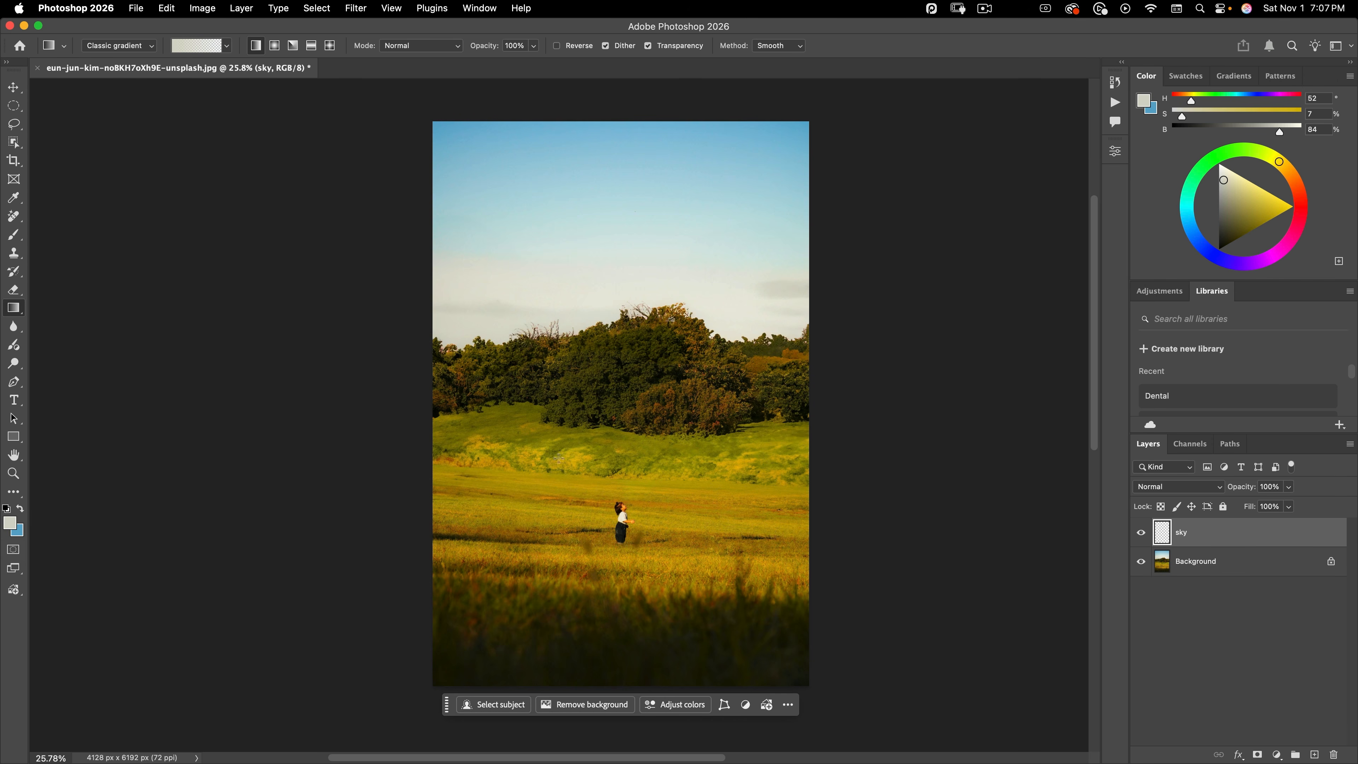
pyautogui.moveTo(600, 469); pyautogui.dragTo(603, 491)
pyautogui.moveTo(759, 476); pyautogui.dragTo(757, 512)
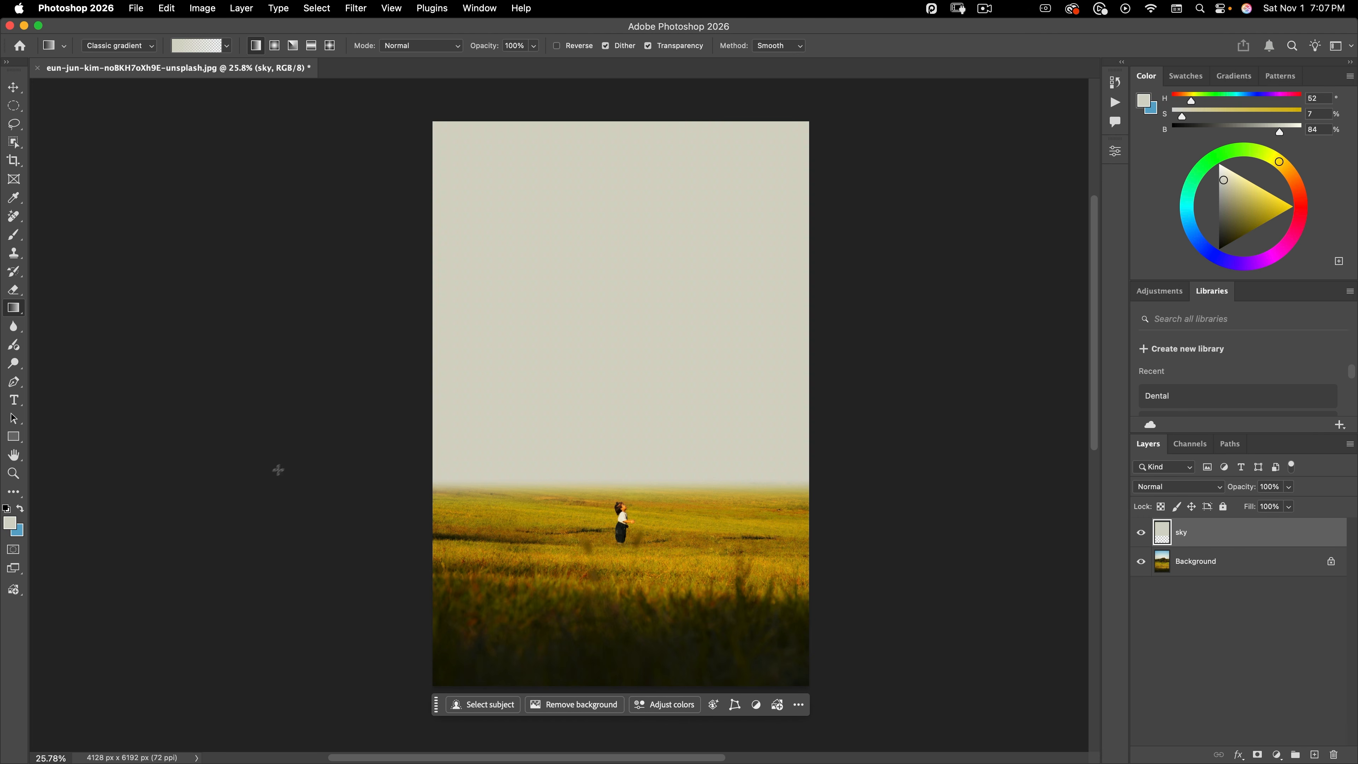
# - Add a vertical gradient in the sampled blue over the upper sky, fading down into the pale horizon
pyautogui.press('x')
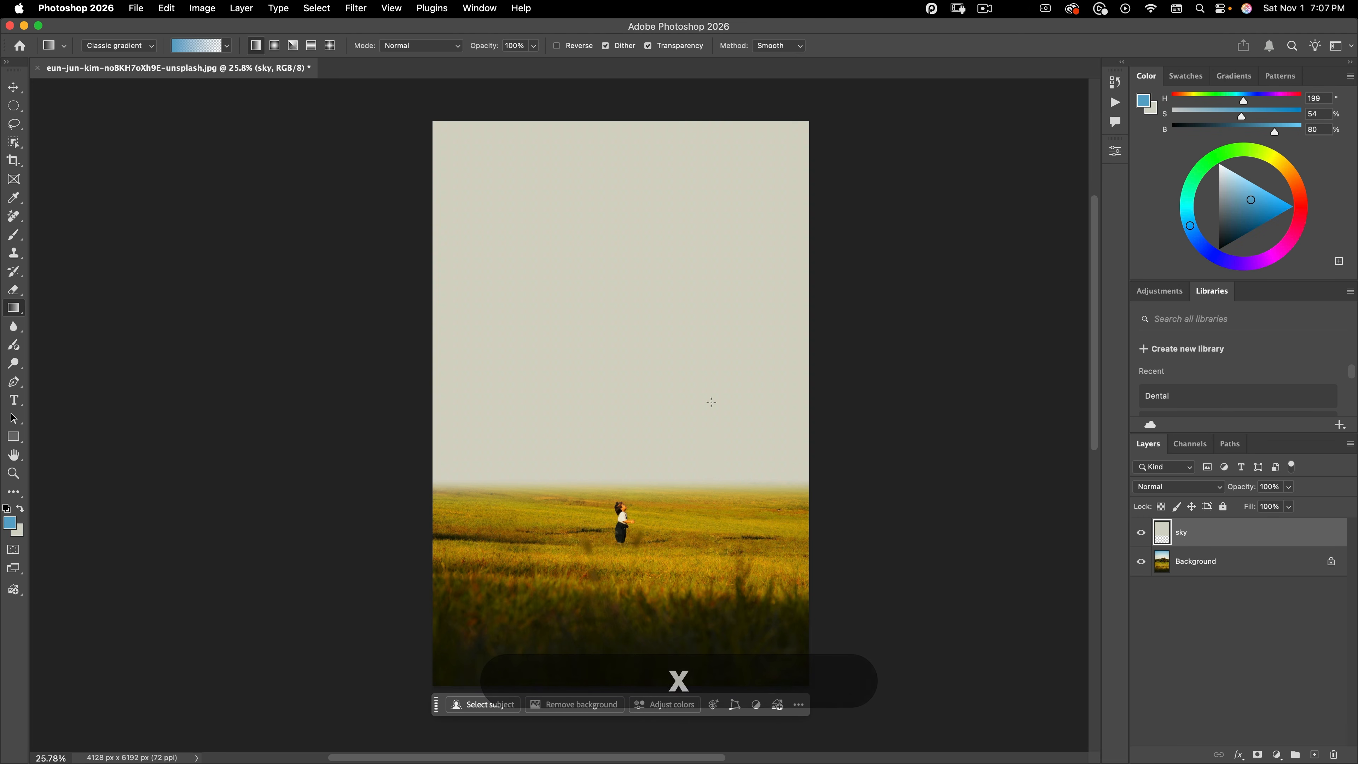
pyautogui.press('shift')
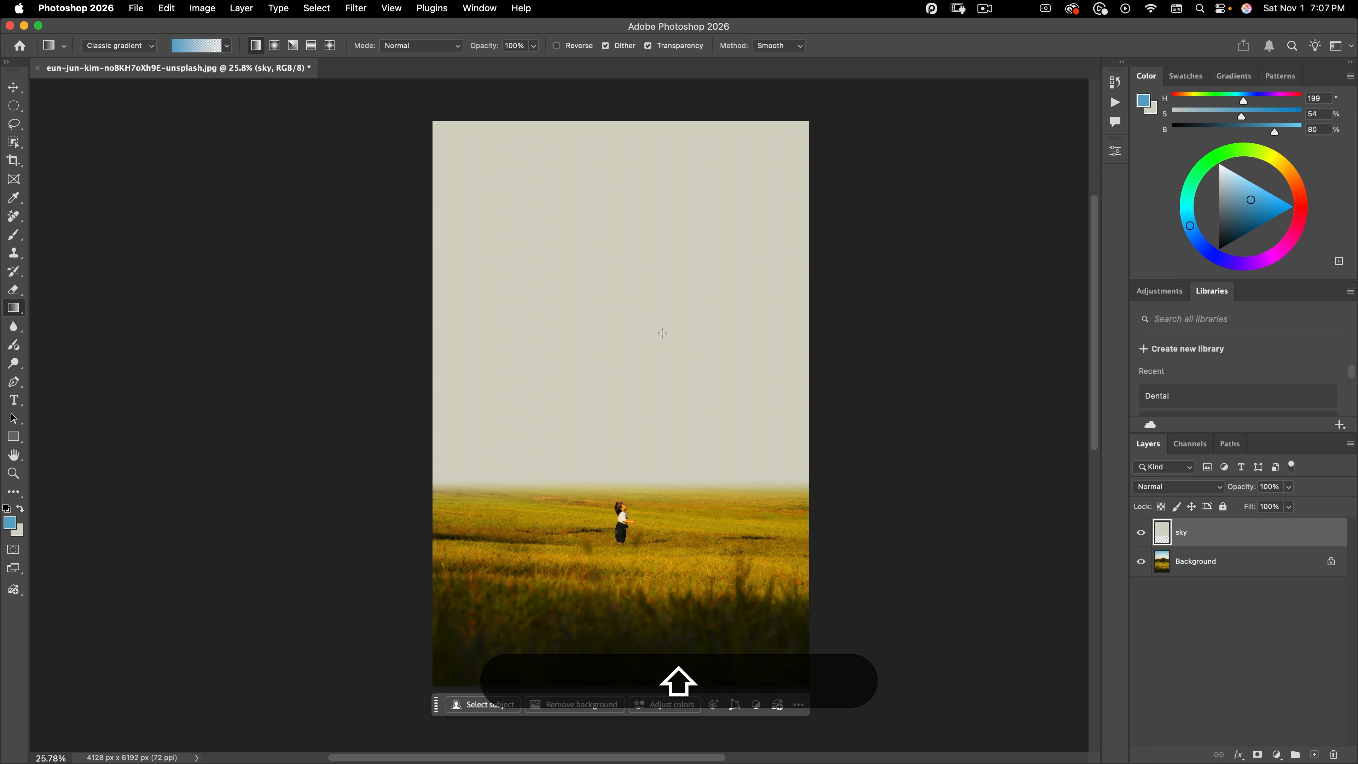
pyautogui.moveTo(673, 487); pyautogui.dragTo(675, 490)
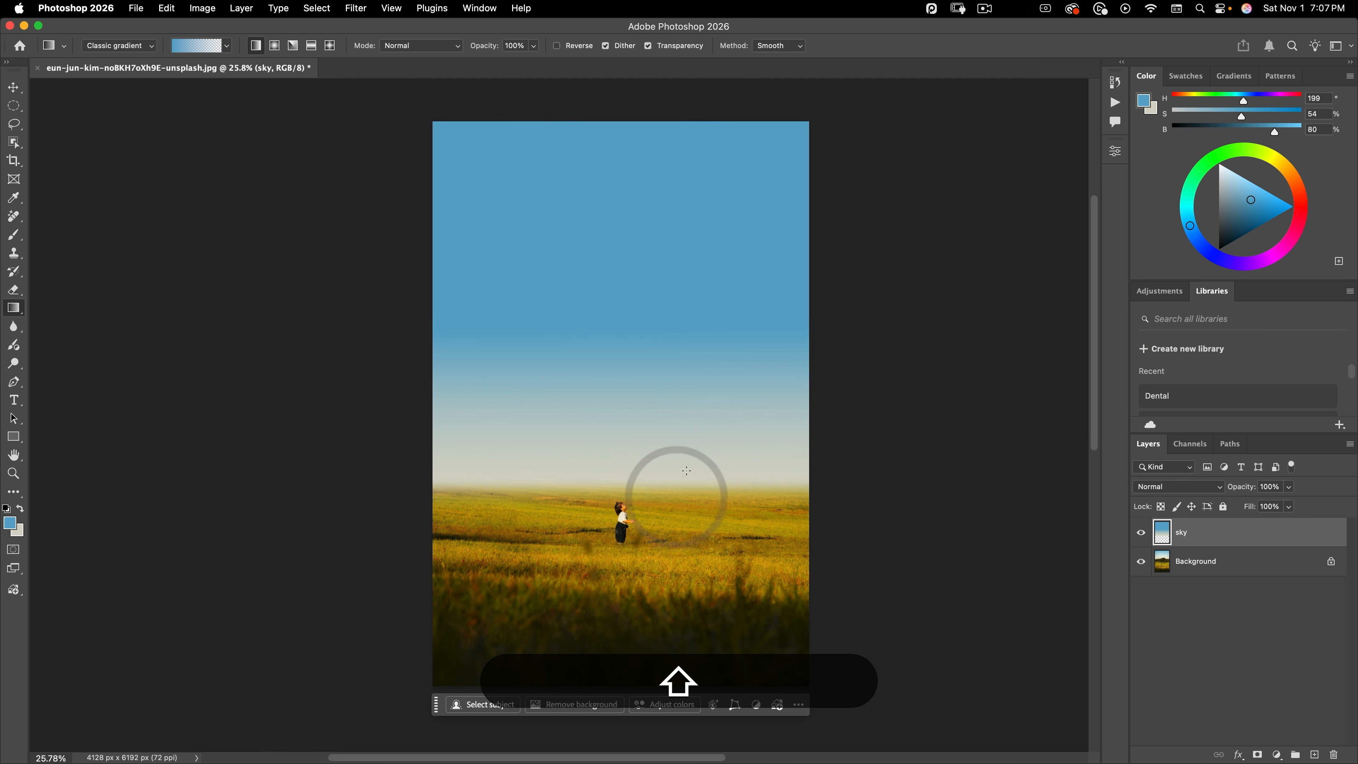
pyautogui.moveTo(724, 340); pyautogui.dragTo(692, 527)
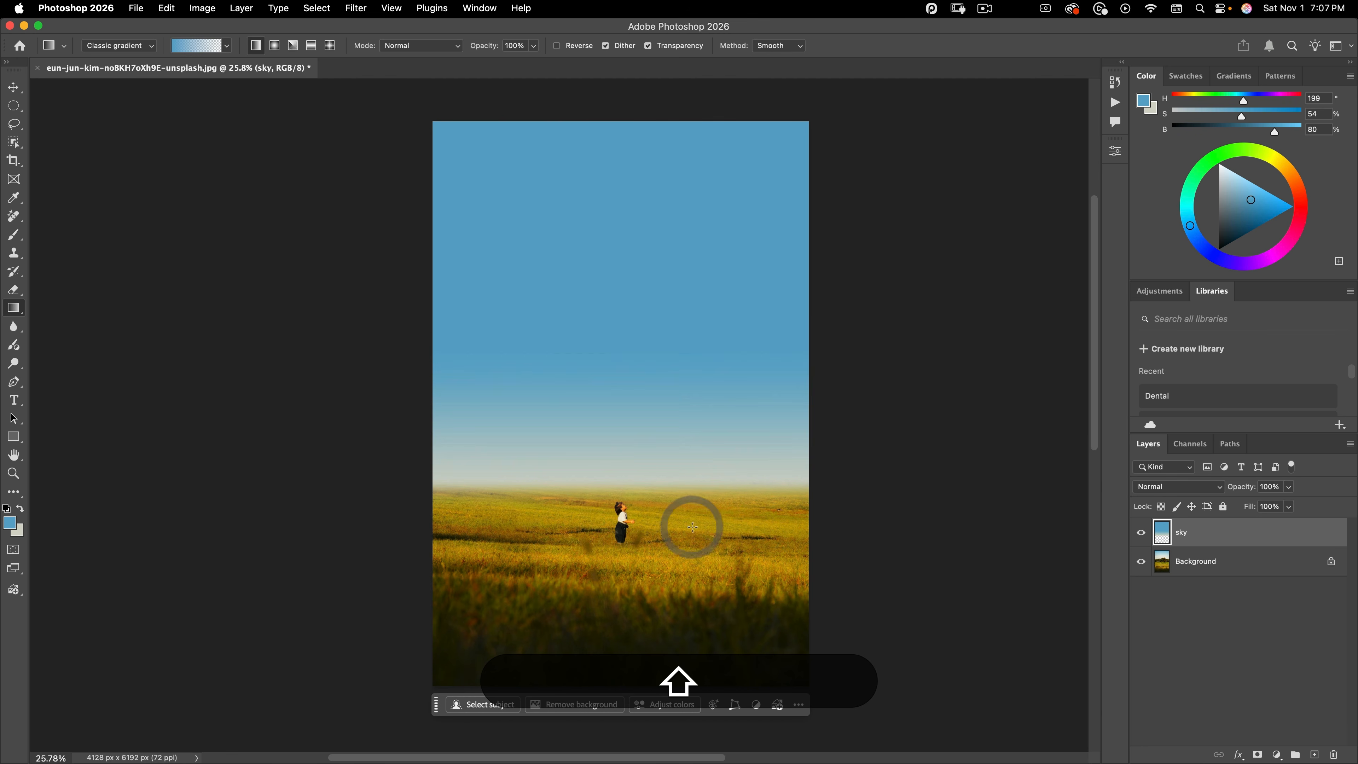
pyautogui.press('shift+super+z')
pyautogui.press('super+z')
# - Blend more of the sampled blue into both sides of the sky with diagonal gradients running down towards the horizon
pyautogui.moveTo(826, 240); pyautogui.dragTo(745, 520)
pyautogui.moveTo(352, 262); pyautogui.dragTo(454, 494)
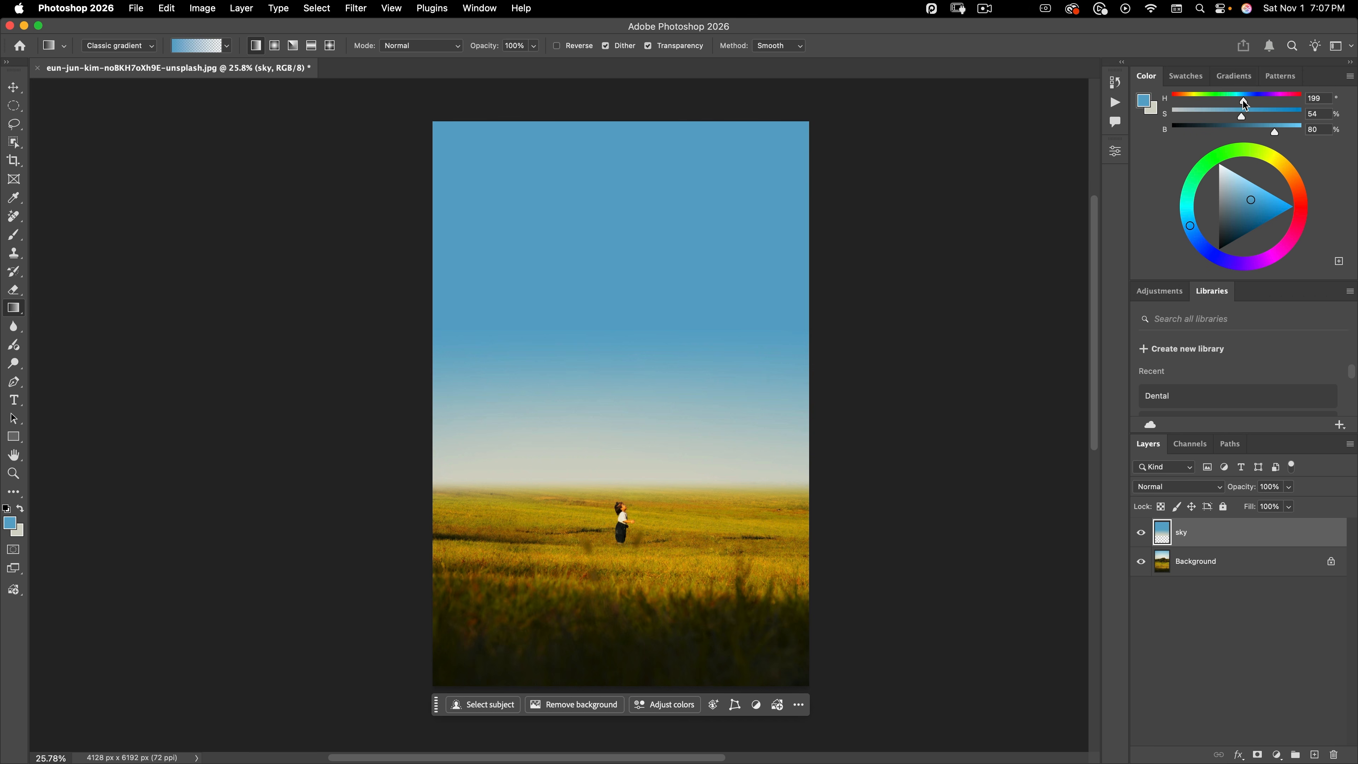
# - Set the foreground to a darker blue (H 210, S 75, B 51) and blend it into the sky's top and upper corners with gradients
pyautogui.moveTo(1243, 102); pyautogui.dragTo(1245, 102)
pyautogui.moveTo(1251, 200)
pyautogui.mouseDown()
pyautogui.moveTo(1251, 220)
pyautogui.moveTo(1194, 235)
pyautogui.mouseUp()
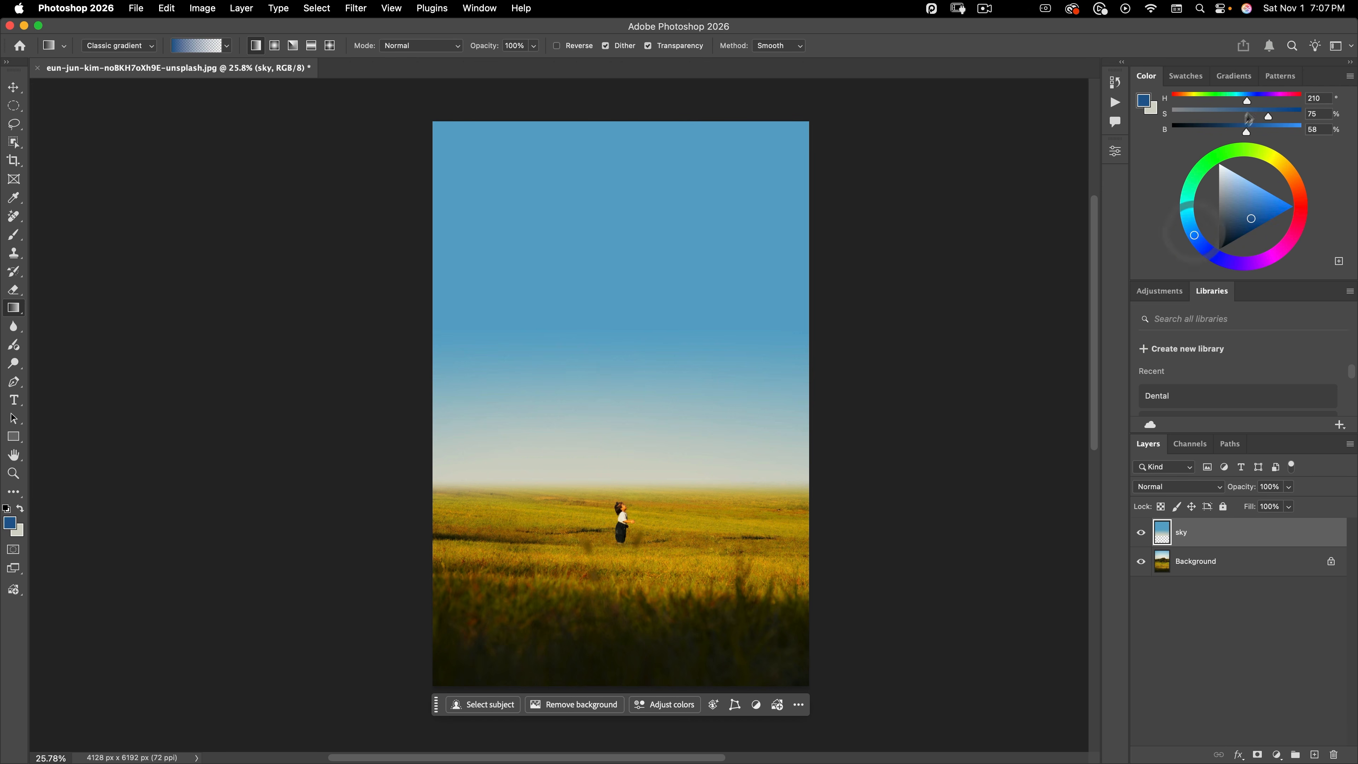
pyautogui.moveTo(1246, 131); pyautogui.dragTo(1238, 131)
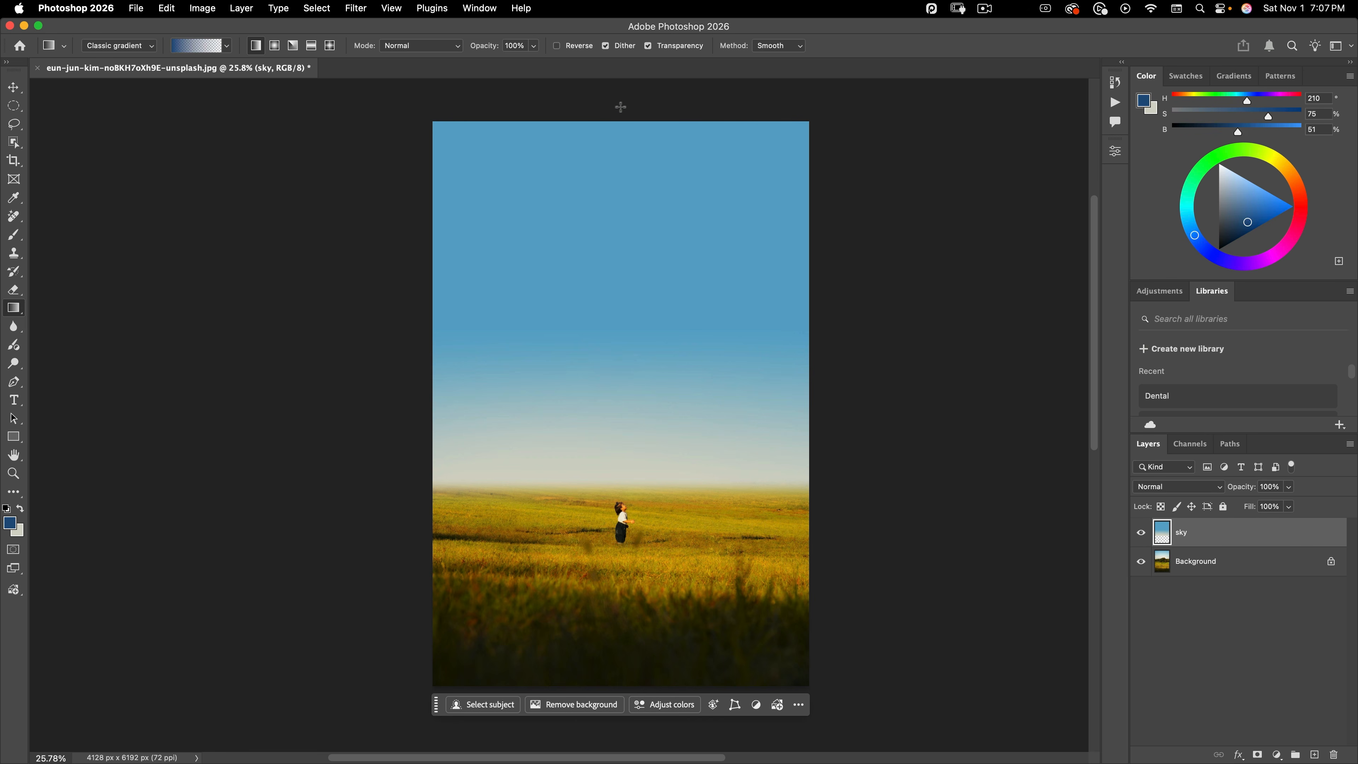
pyautogui.moveTo(622, 102); pyautogui.dragTo(621, 222)
pyautogui.moveTo(623, 396); pyautogui.dragTo(623, 397)
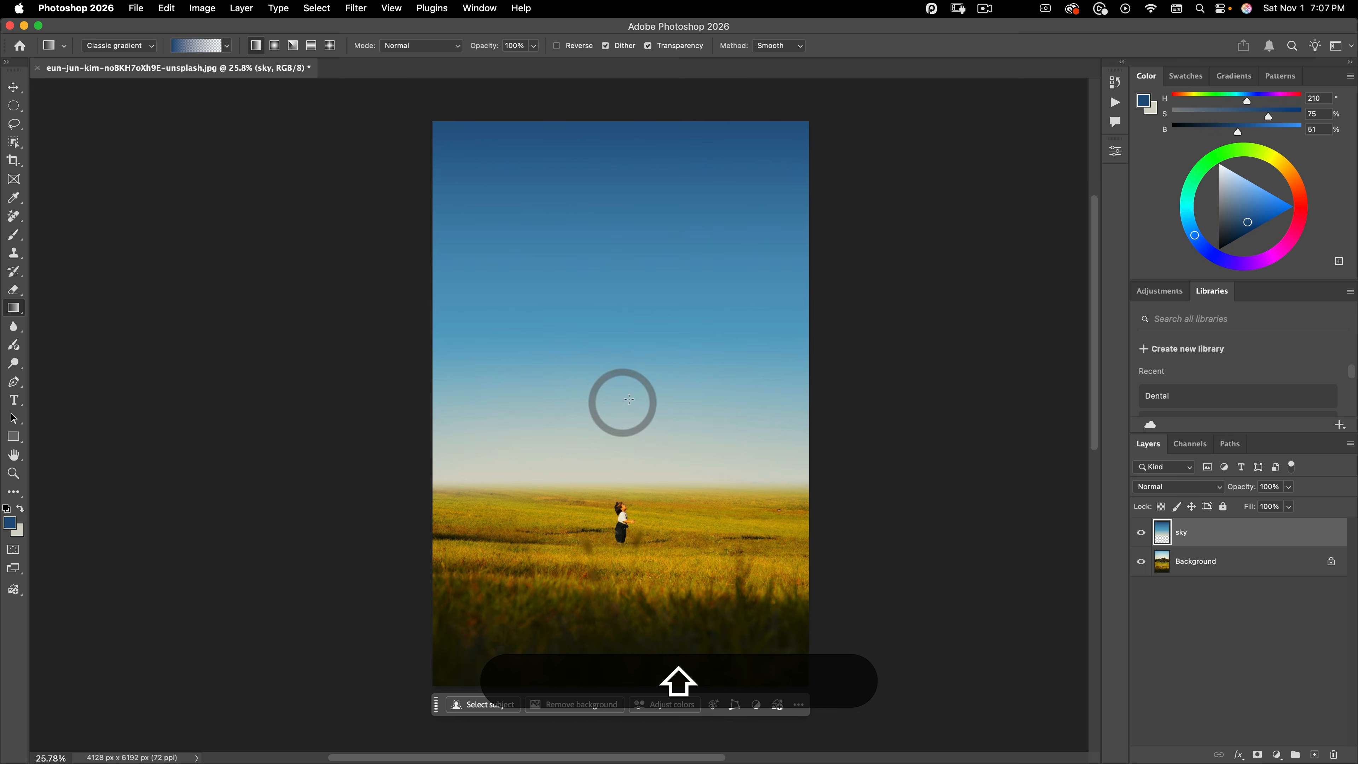
pyautogui.moveTo(316, 121); pyautogui.dragTo(421, 378)
pyautogui.moveTo(977, 118); pyautogui.dragTo(794, 403)
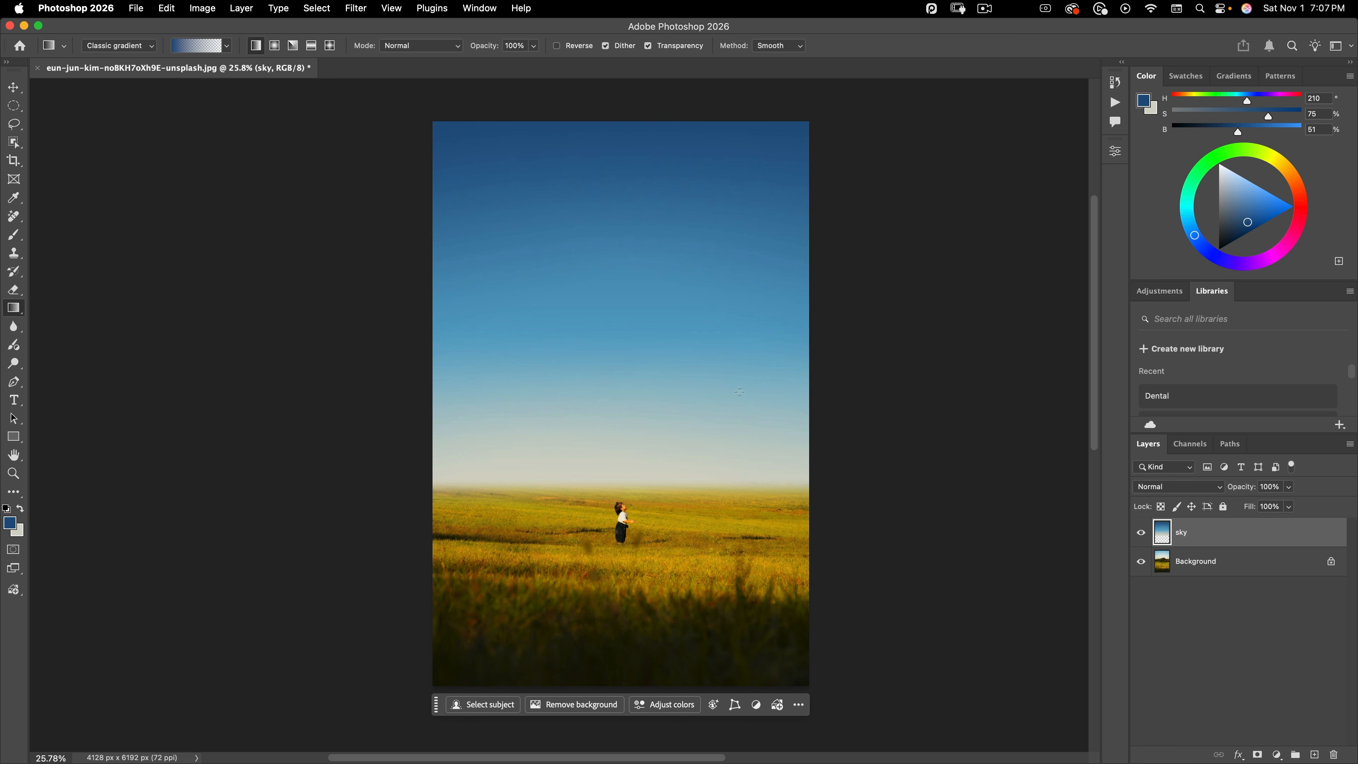
# - Create a new layer above the sky layer and name it "clouds"
pyautogui.click(1314, 754)
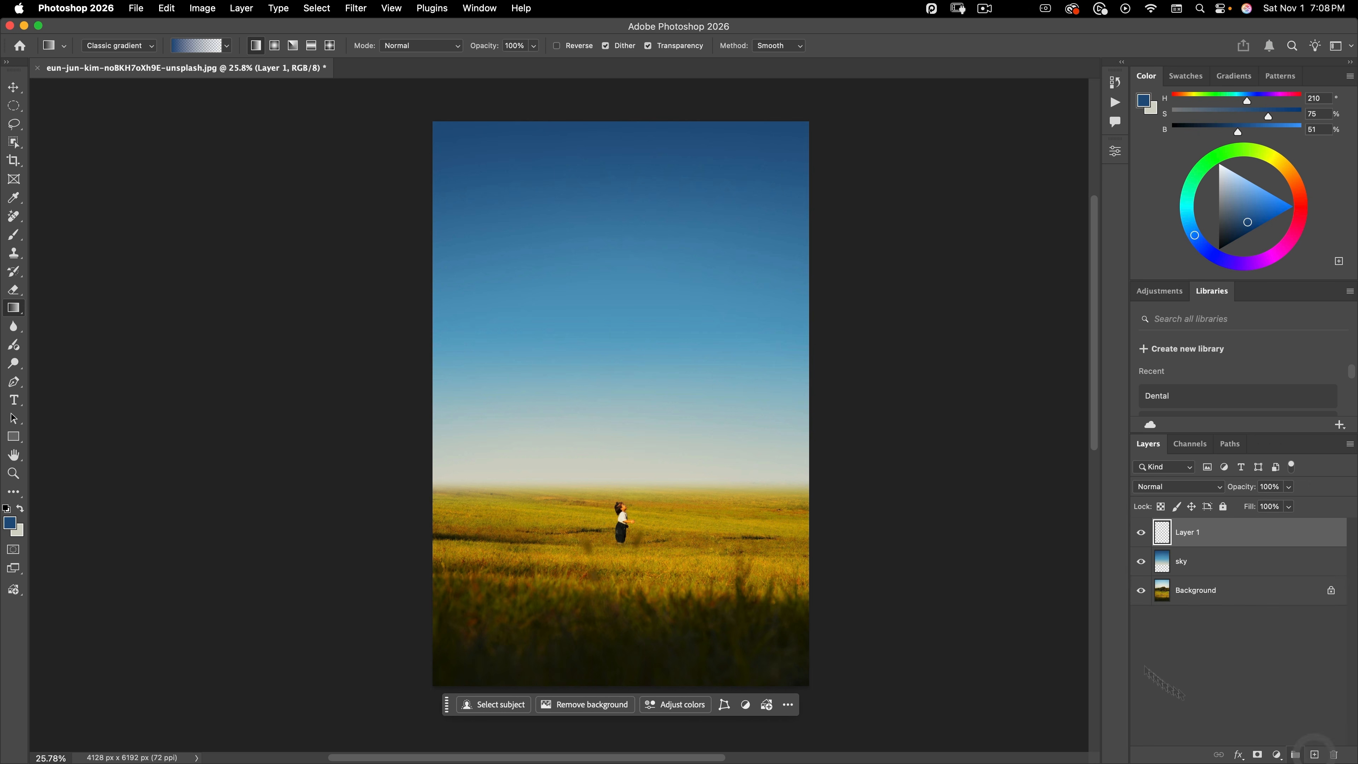
pyautogui.doubleClick(1187, 533)
pyautogui.write('clou')
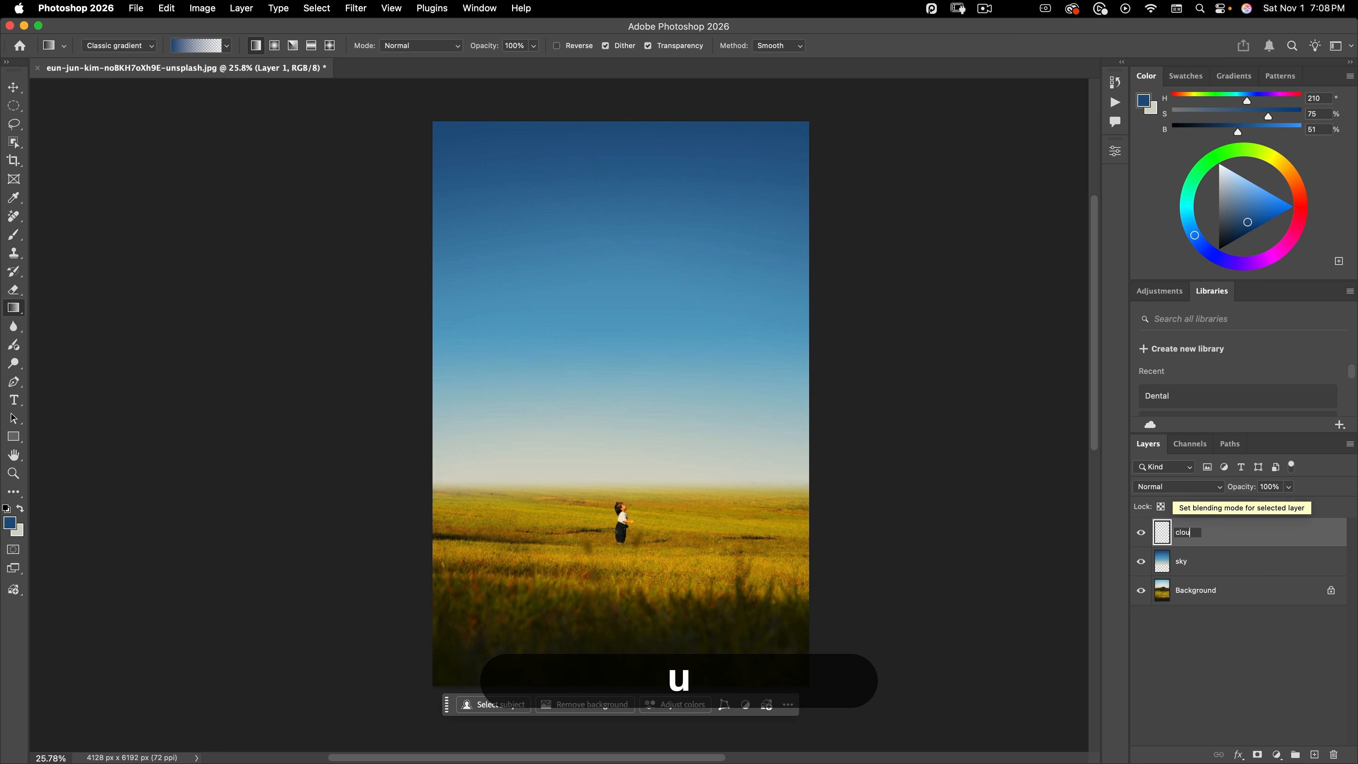
pyautogui.write('ds')
pyautogui.press('Return')
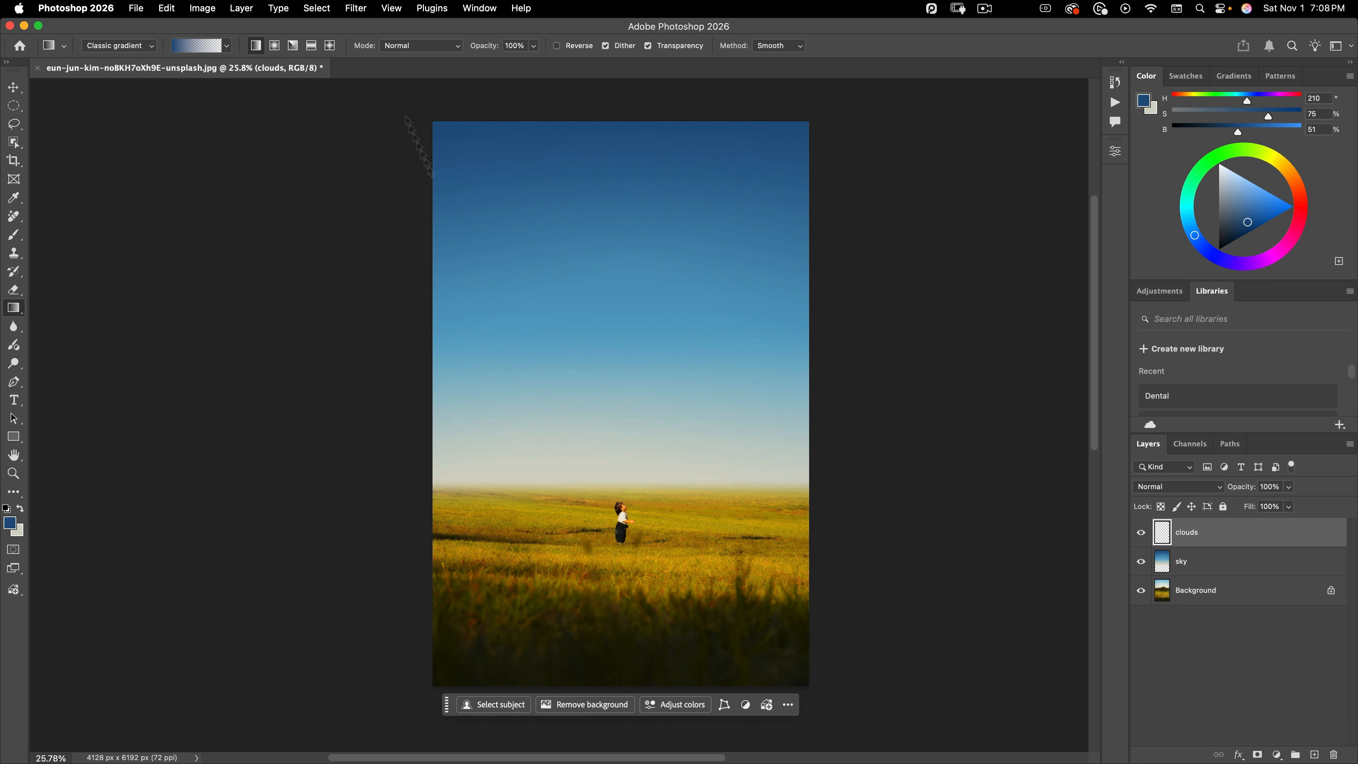
# - Choose a fluffy 2500 px cloud brush from the nucly cloud brushes0 set for the Brush tool
pyautogui.press('b')
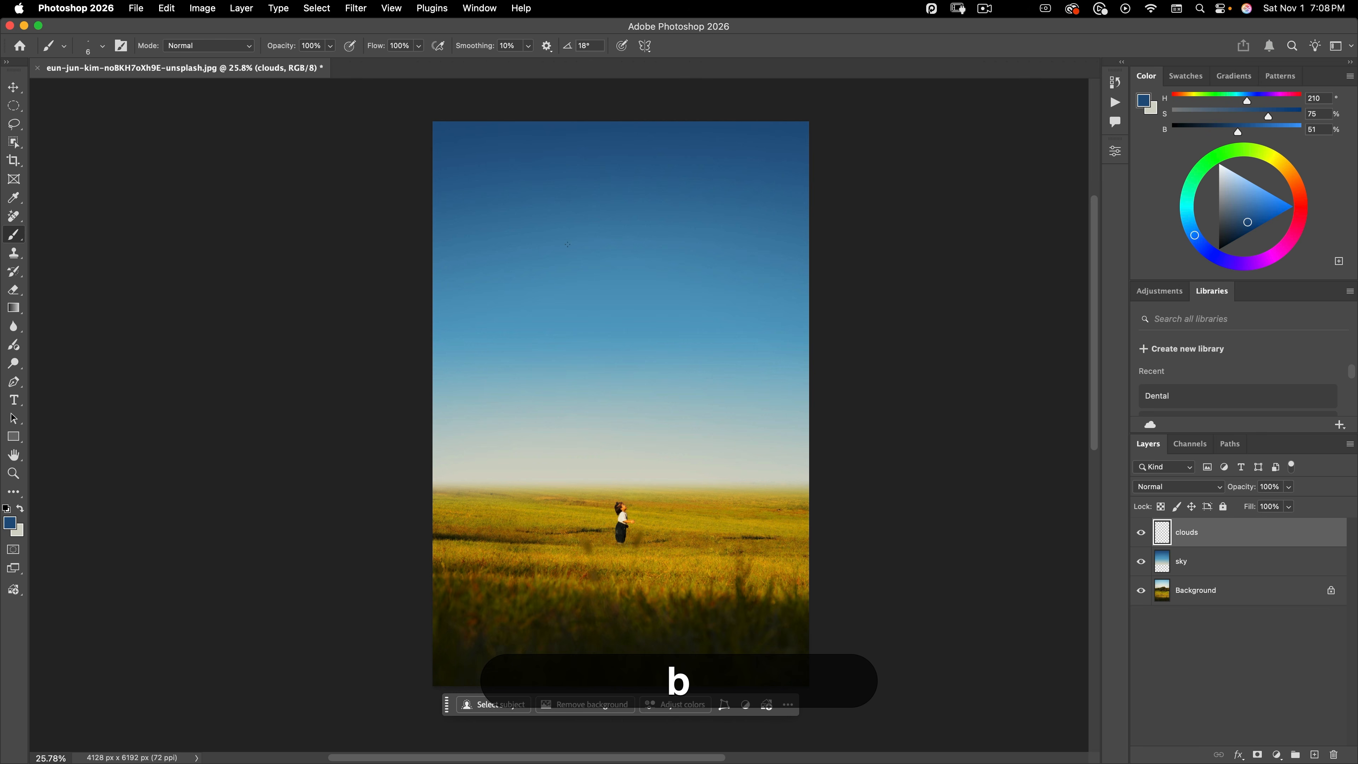
pyautogui.rightClick(567, 244)
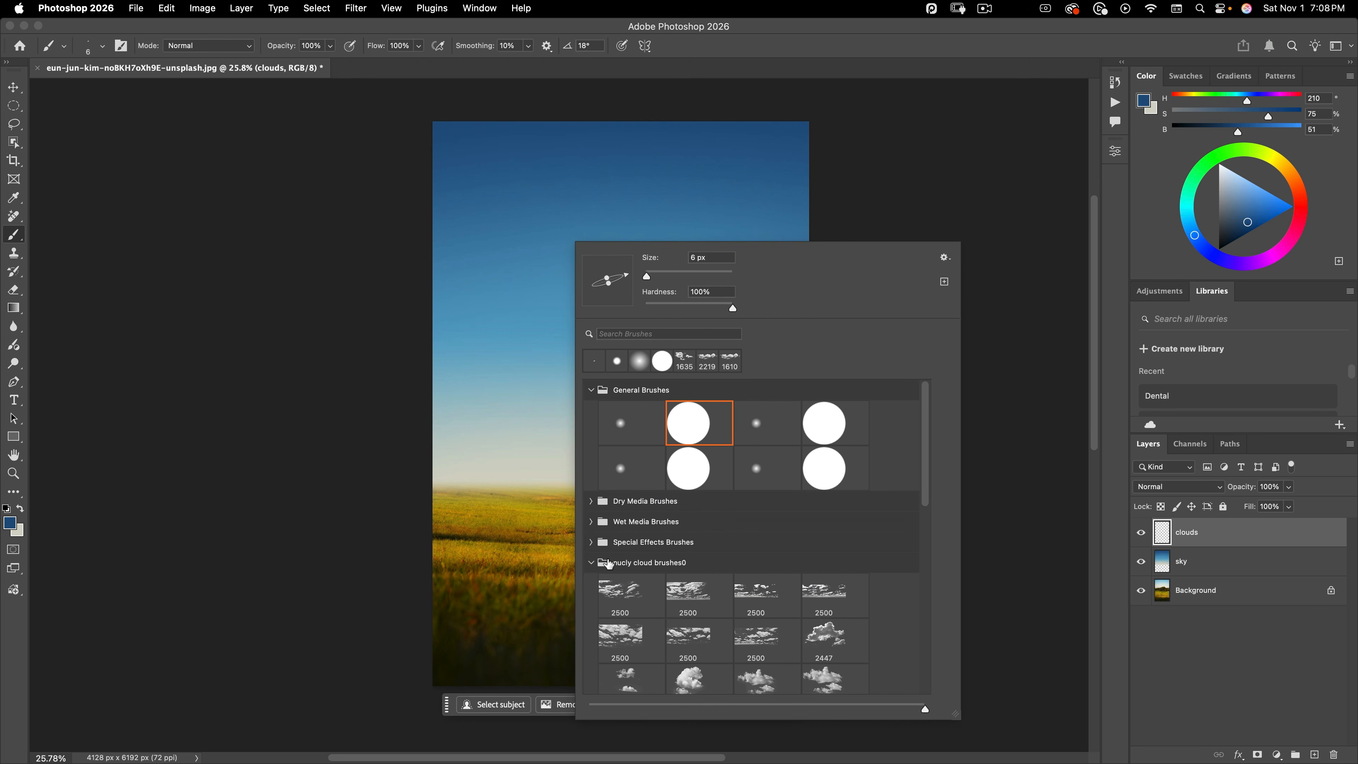
pyautogui.click(591, 392)
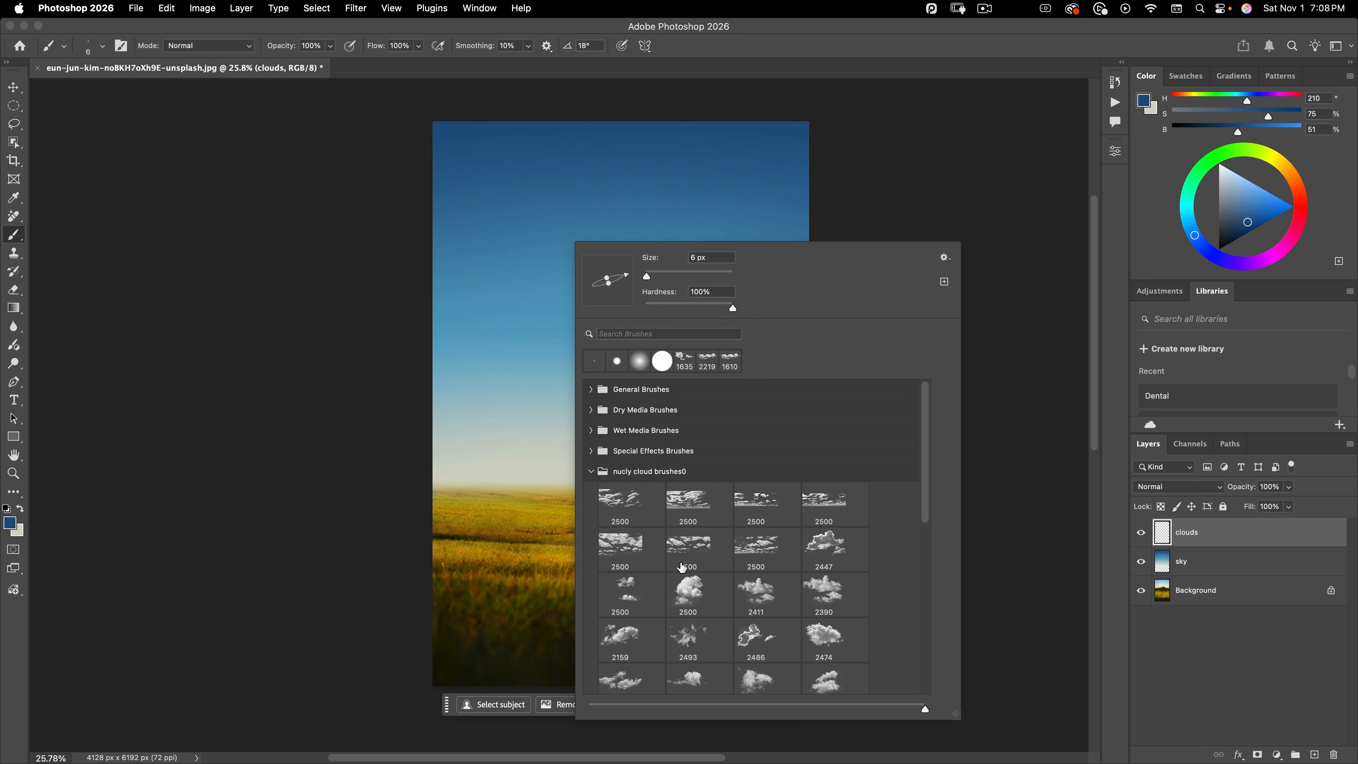
pyautogui.scroll(-1, 675, 594)
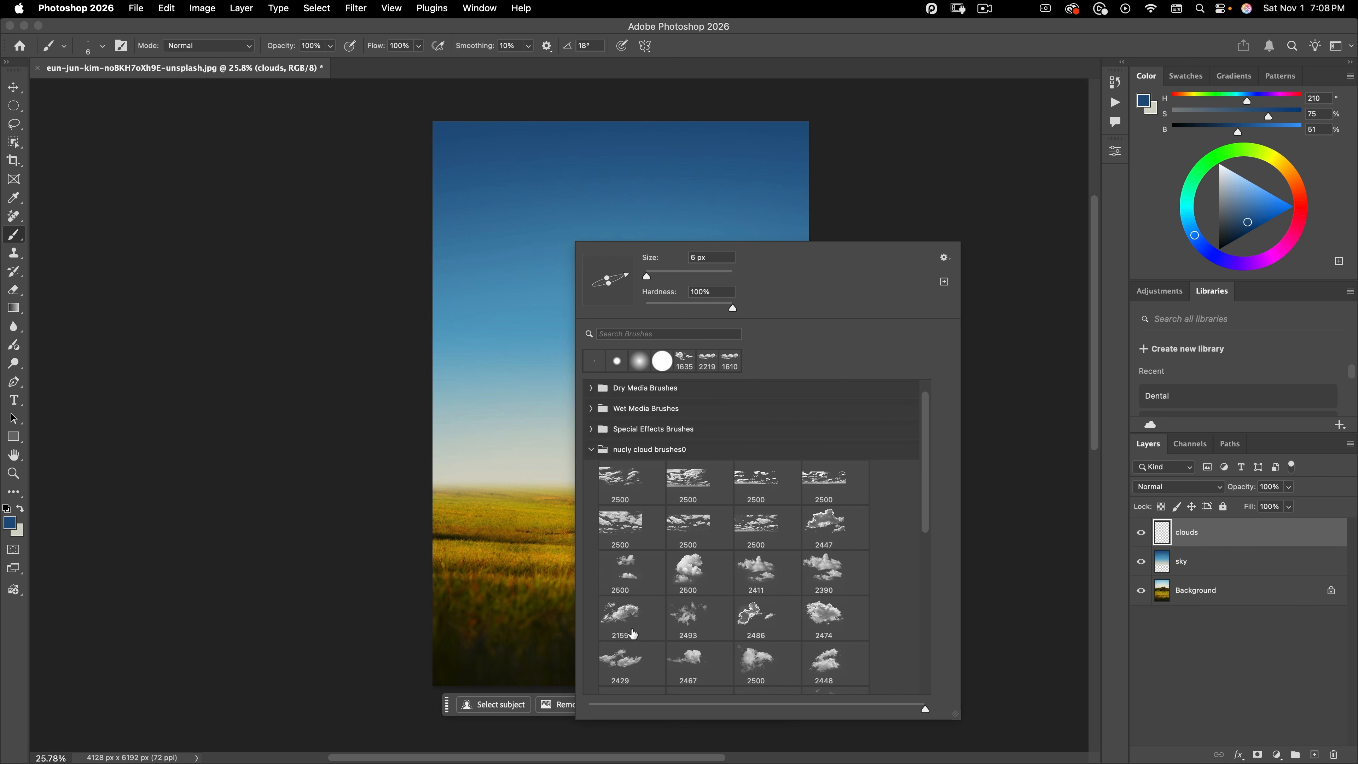
pyautogui.scroll(-2, 765, 595)
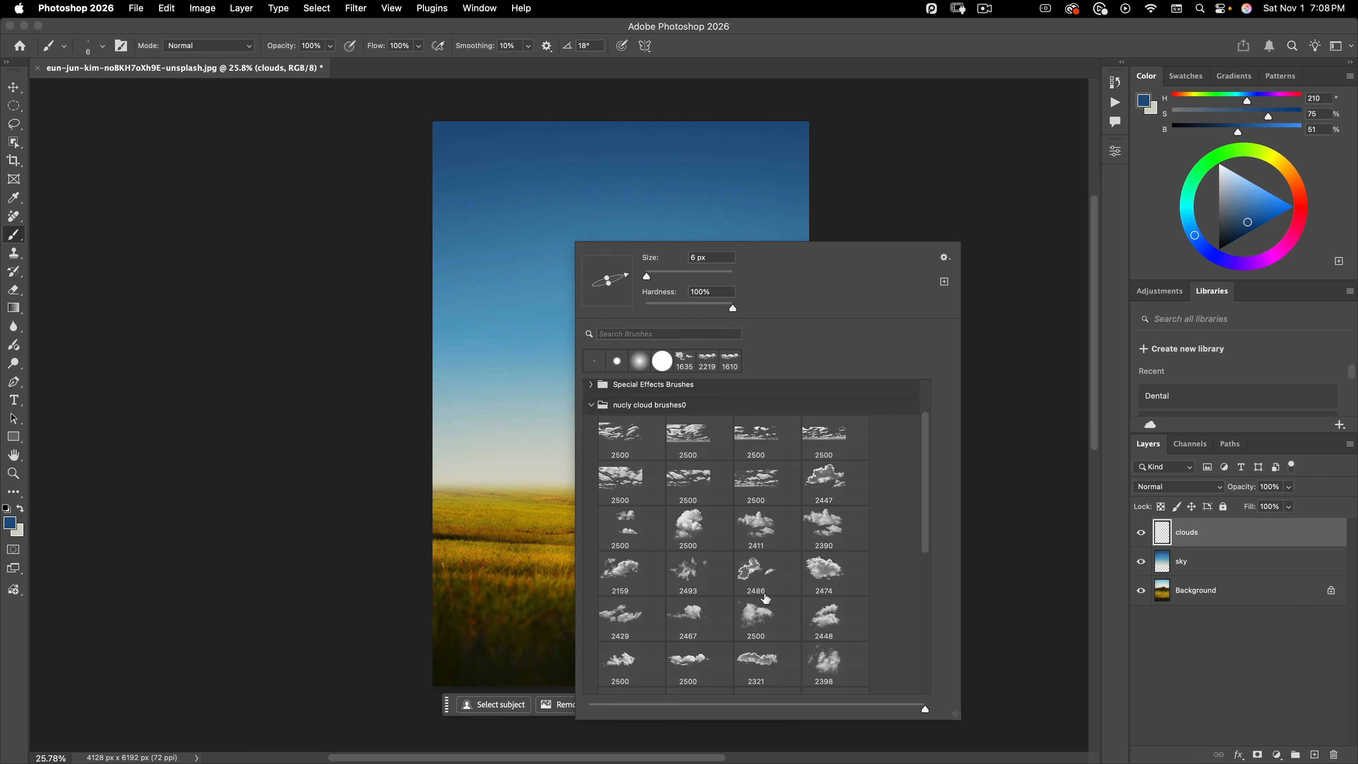
pyautogui.scroll(-1, 807, 593)
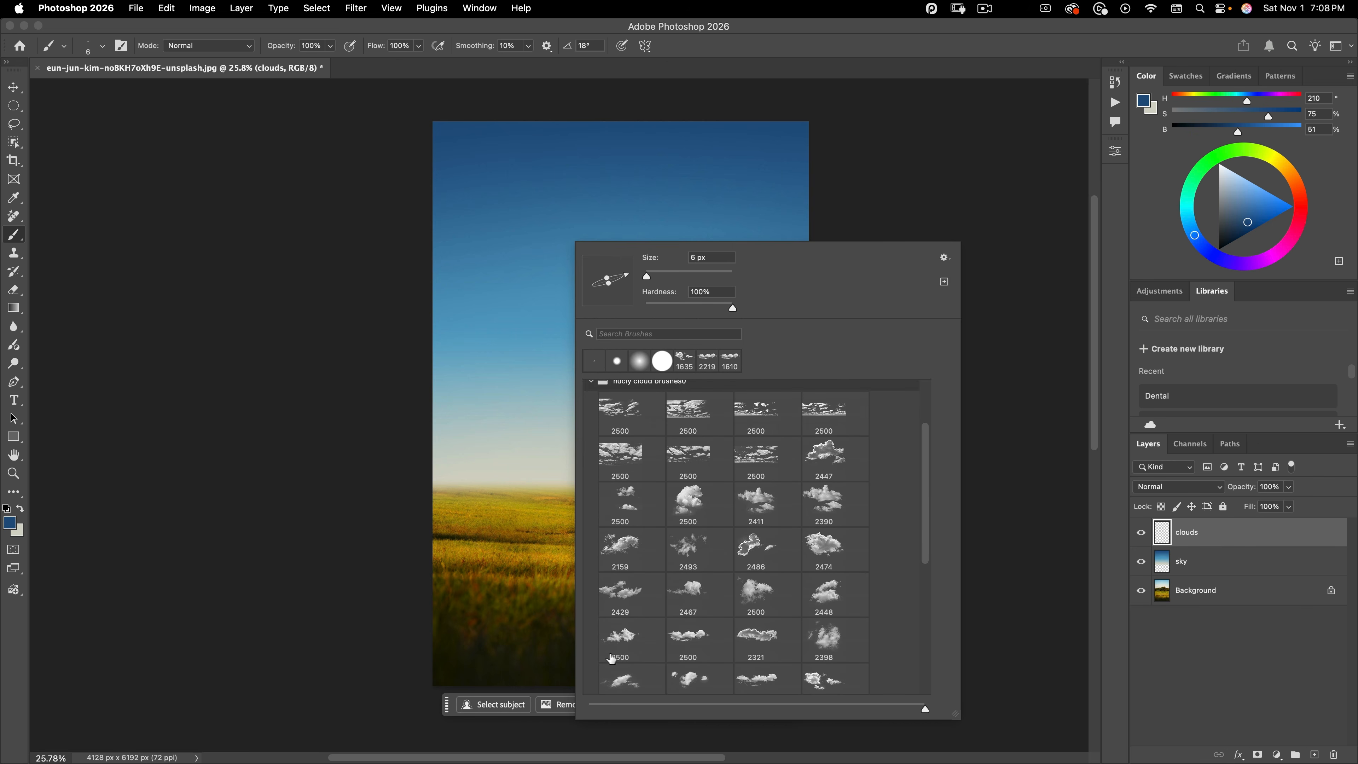
pyautogui.click(620, 640)
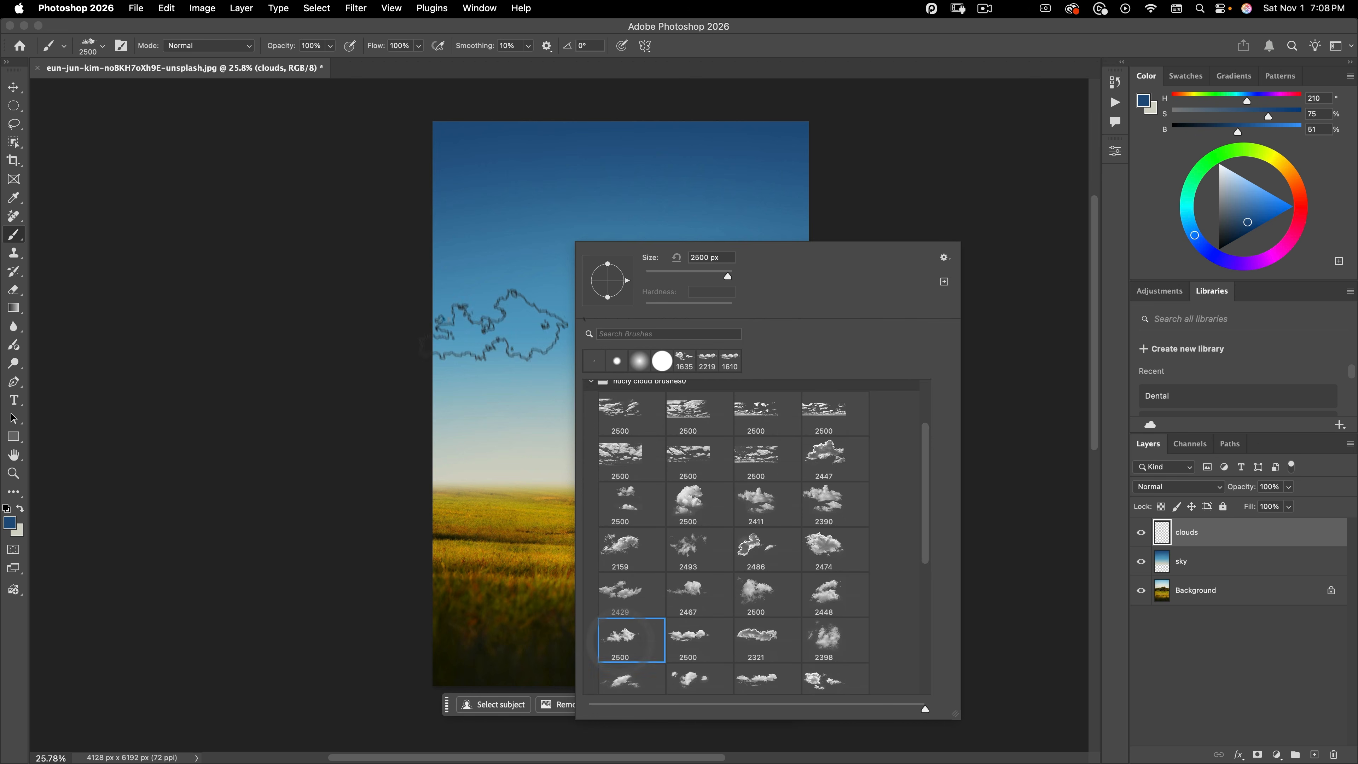
# - Enlarge the cloud brush to 4800 px and set the foreground color to white
pyautogui.moveTo(471, 331); pyautogui.dragTo(682, 288)
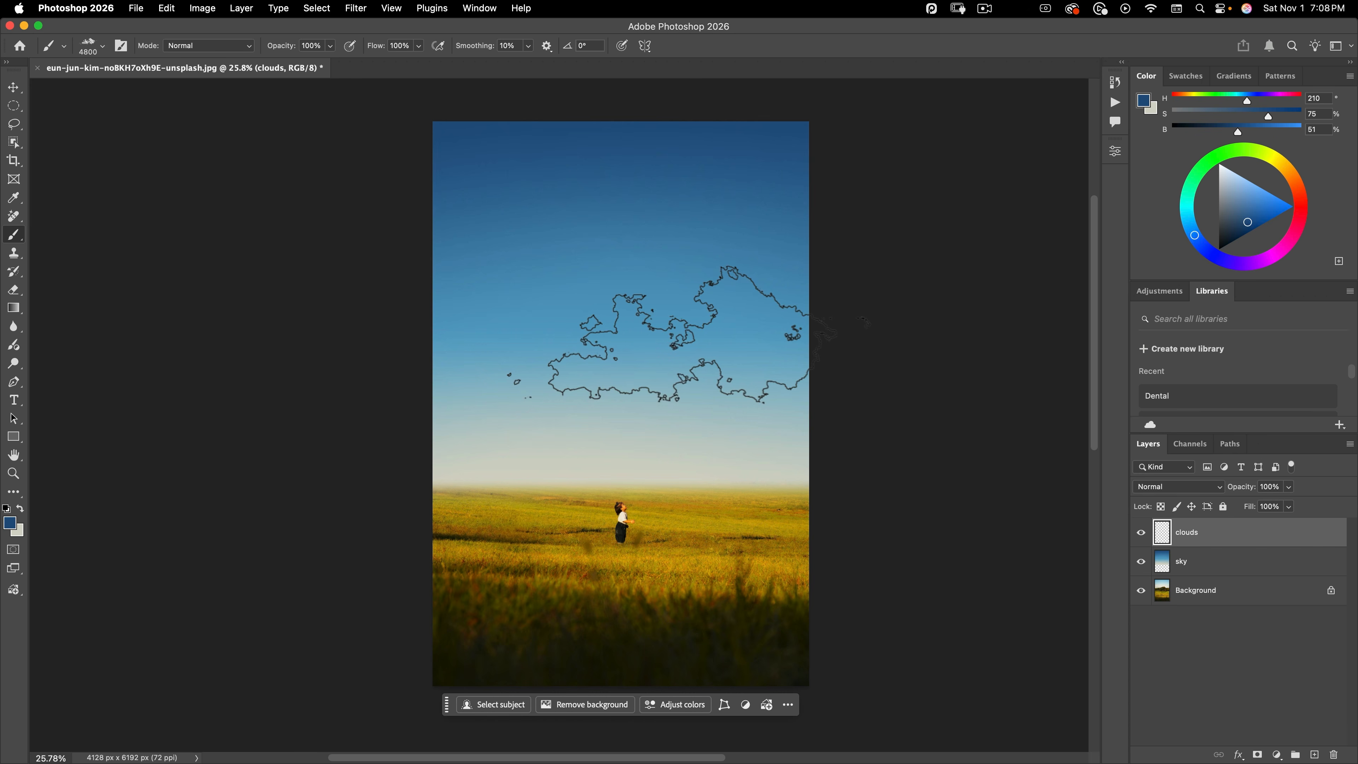
pyautogui.press('d')
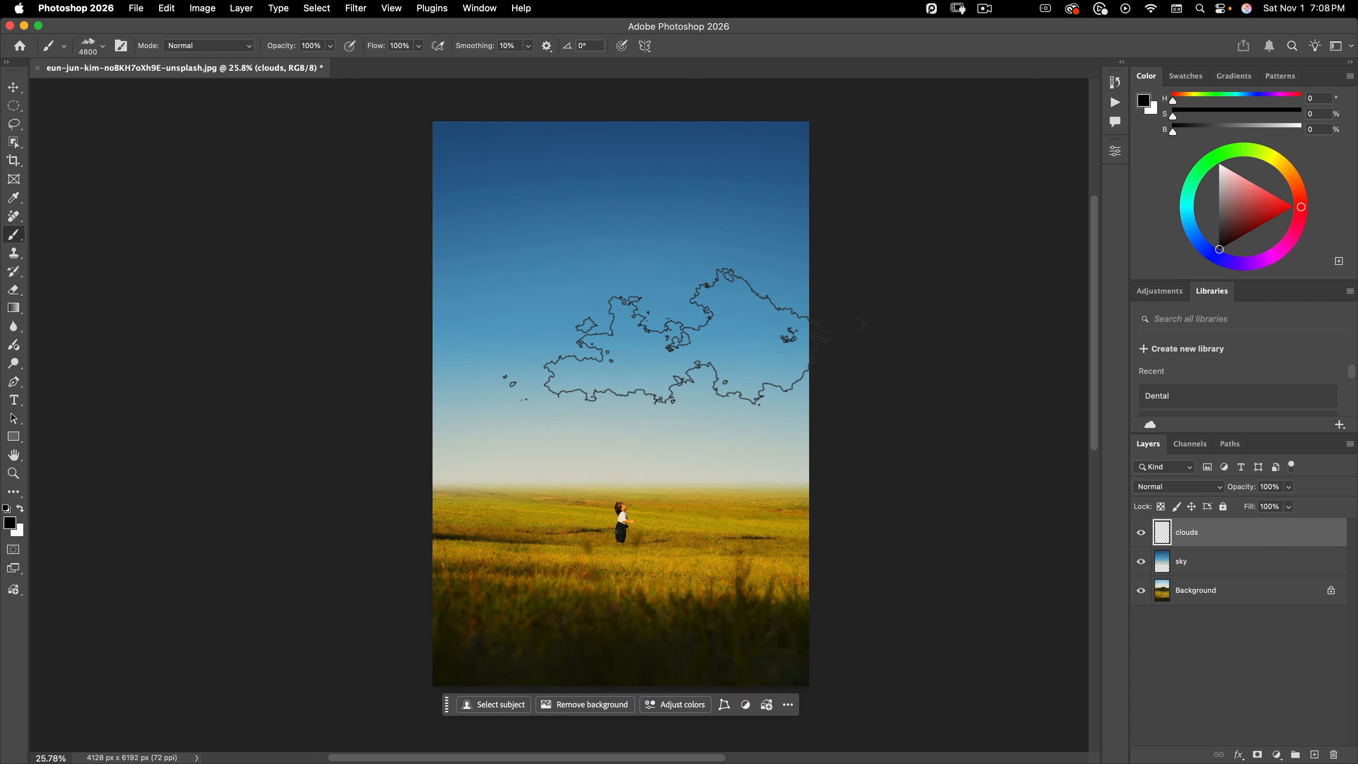
pyautogui.press('x')
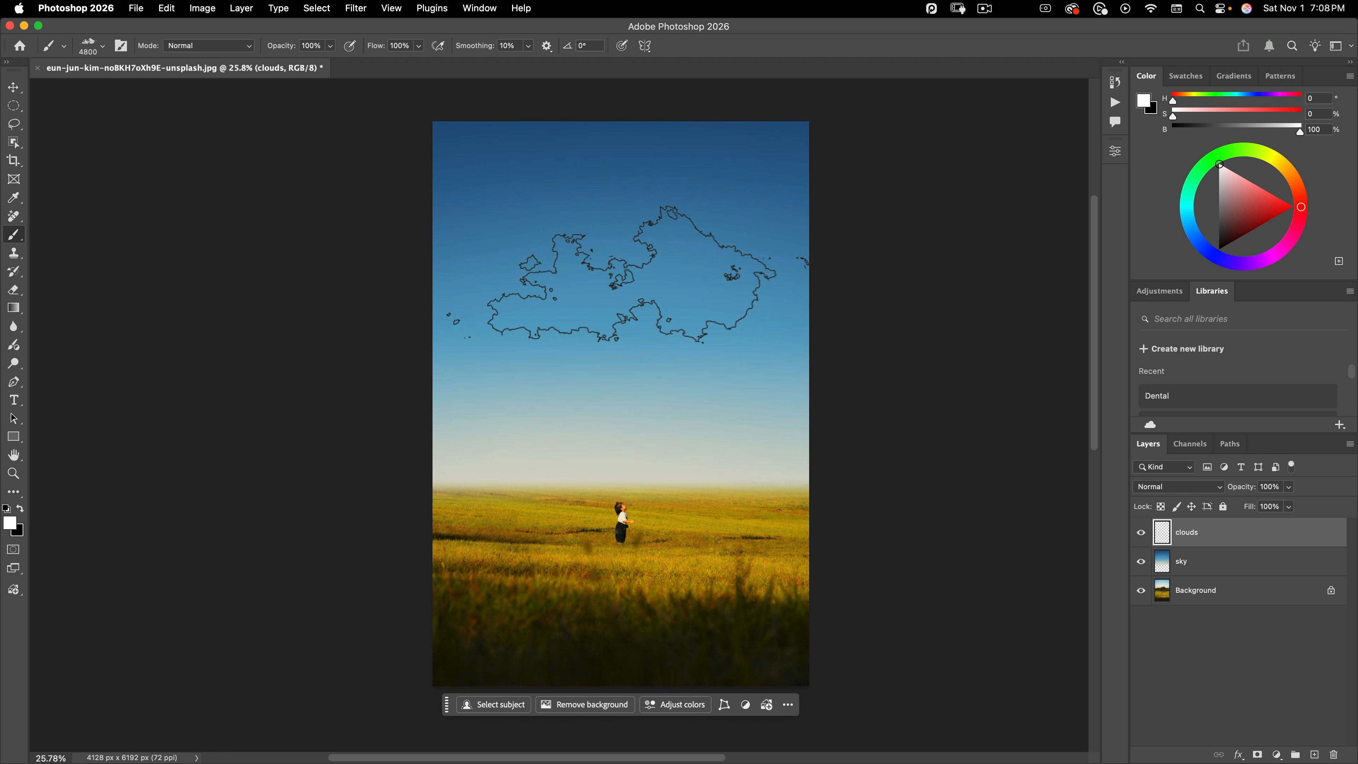
# - Try stamping a white cloud at 4815 px in the middle of the sky, move it up and right, and examine its left edge
pyautogui.keyDown('ctrl'); pyautogui.keyDown('alt'); pyautogui.moveTo(621, 282); pyautogui.dragTo(636, 273); pyautogui.keyUp('alt'); pyautogui.keyUp('ctrl')
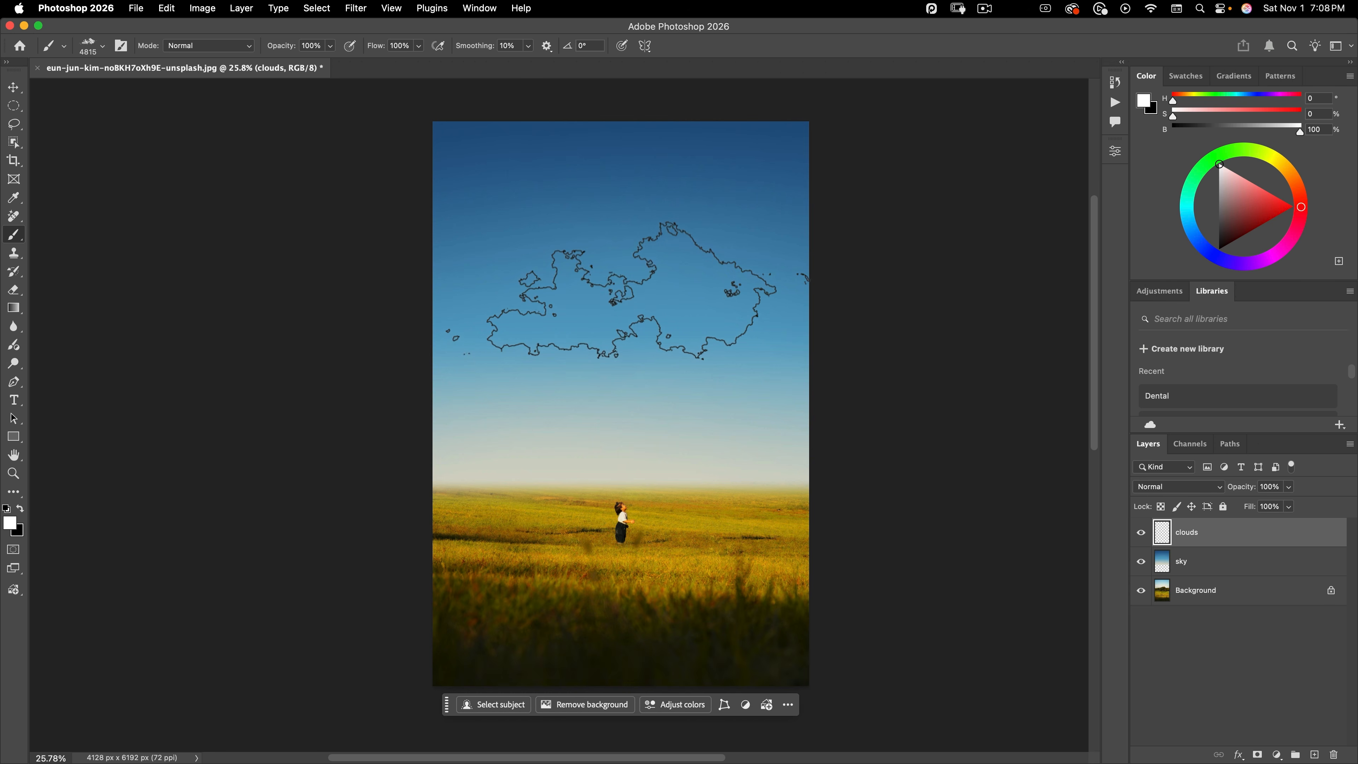
pyautogui.click(626, 289)
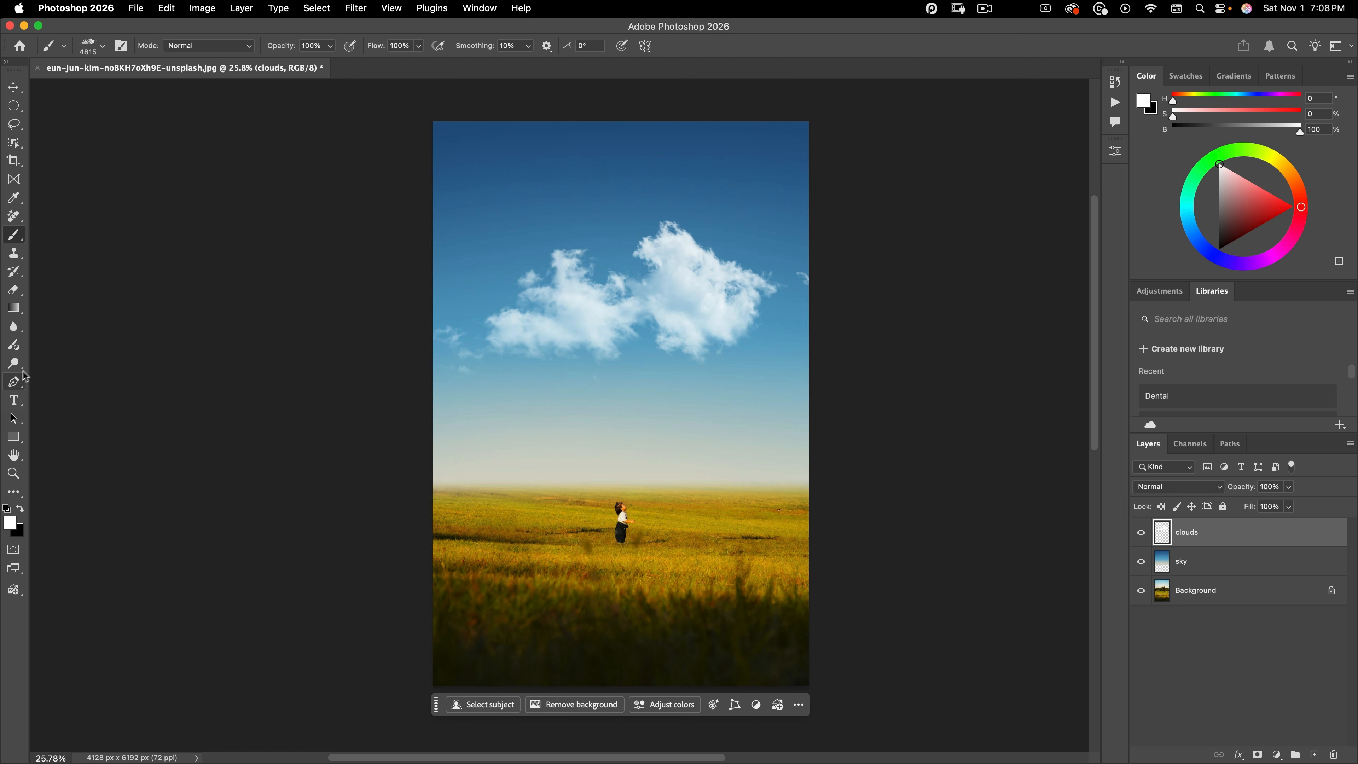
pyautogui.press('v')
pyautogui.moveTo(712, 335); pyautogui.dragTo(719, 315)
pyautogui.press('super+z')
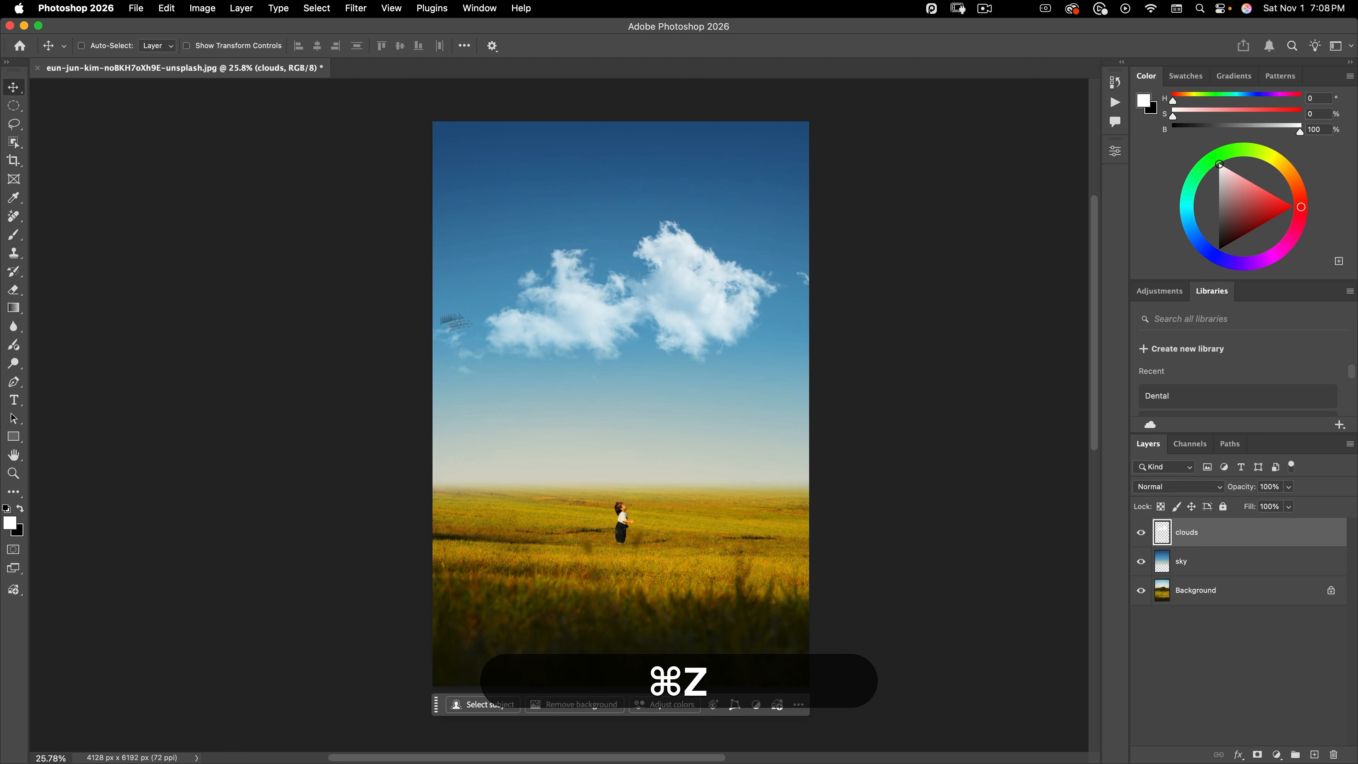
pyautogui.moveTo(529, 335); pyautogui.dragTo(600, 295)
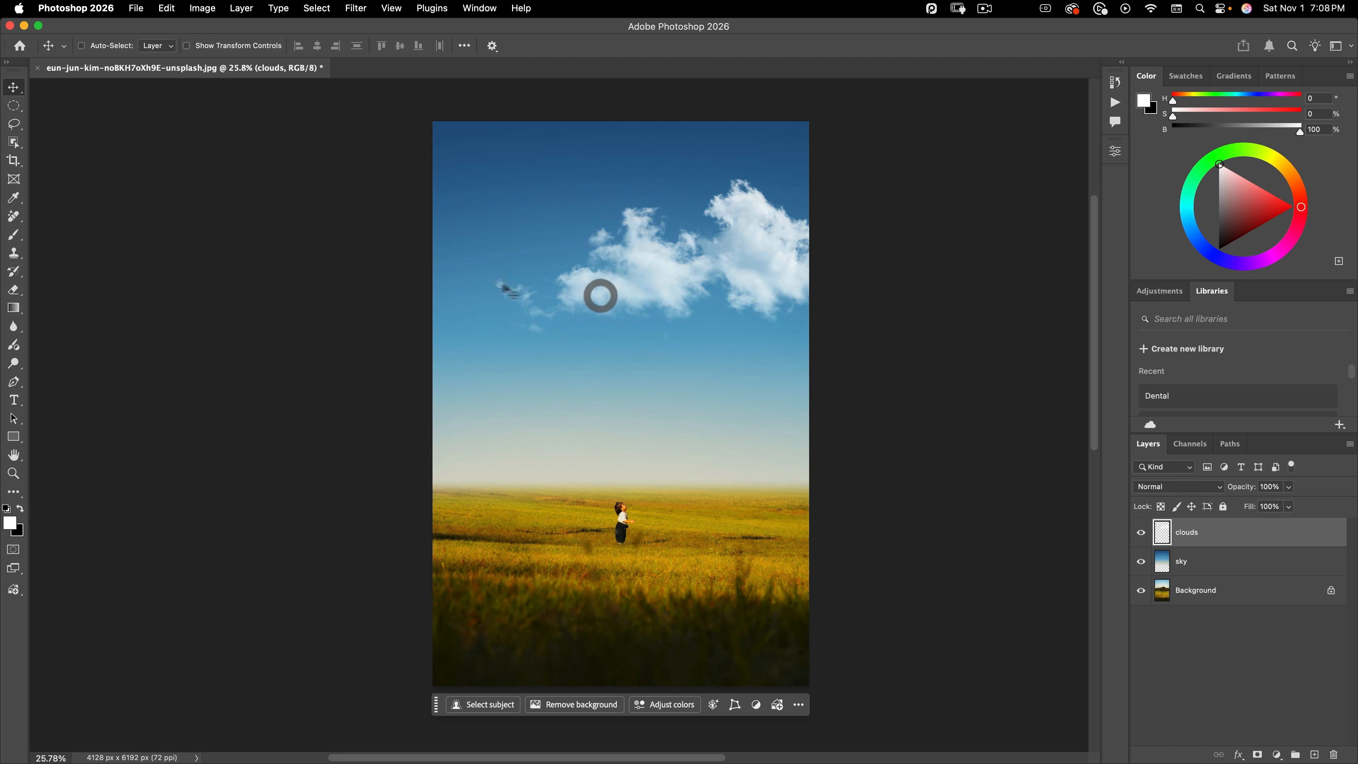
pyautogui.press('super+space')
pyautogui.moveTo(500, 301); pyautogui.dragTo(618, 239)
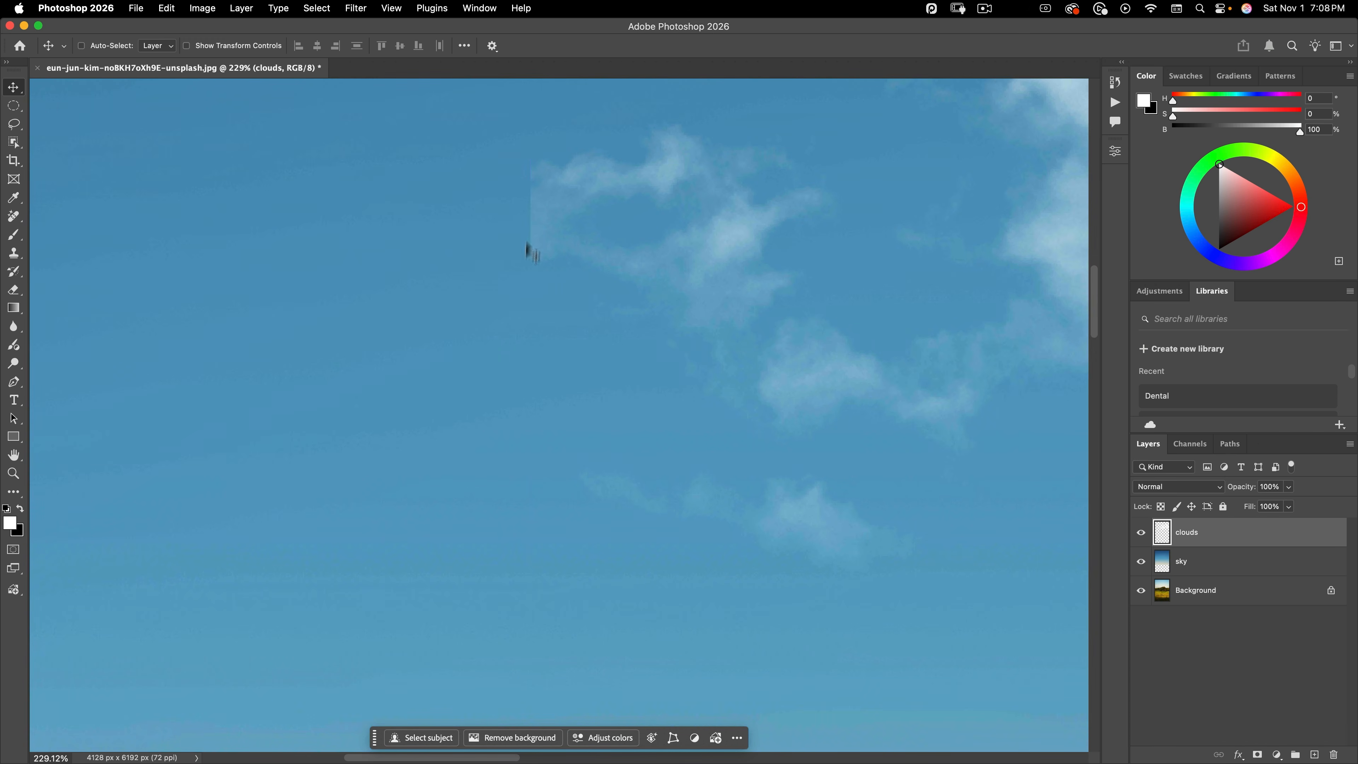
pyautogui.press('super+space')
pyautogui.moveTo(519, 408); pyautogui.dragTo(433, 438)
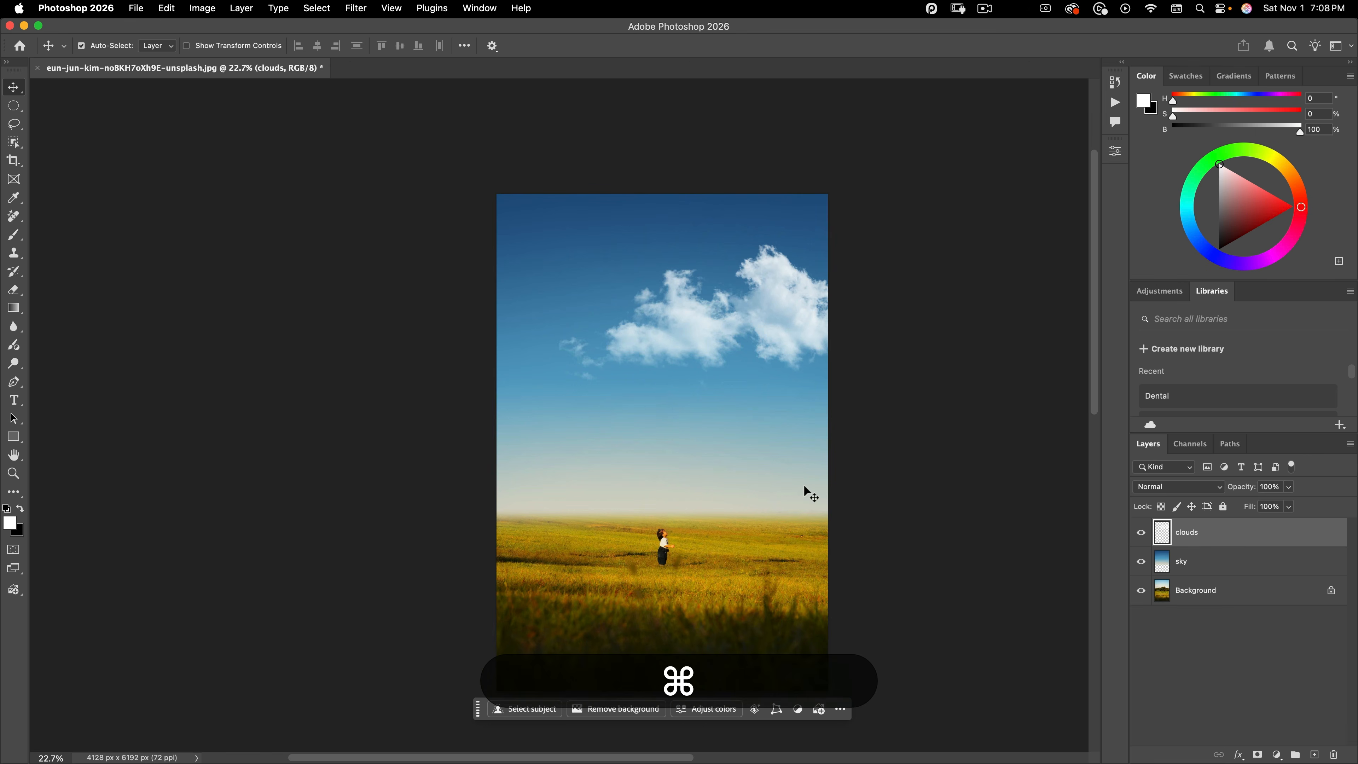
# - Undo the cloud's move and its brush stamp through the history, back to the naming of the clouds layer
pyautogui.press('super+z')
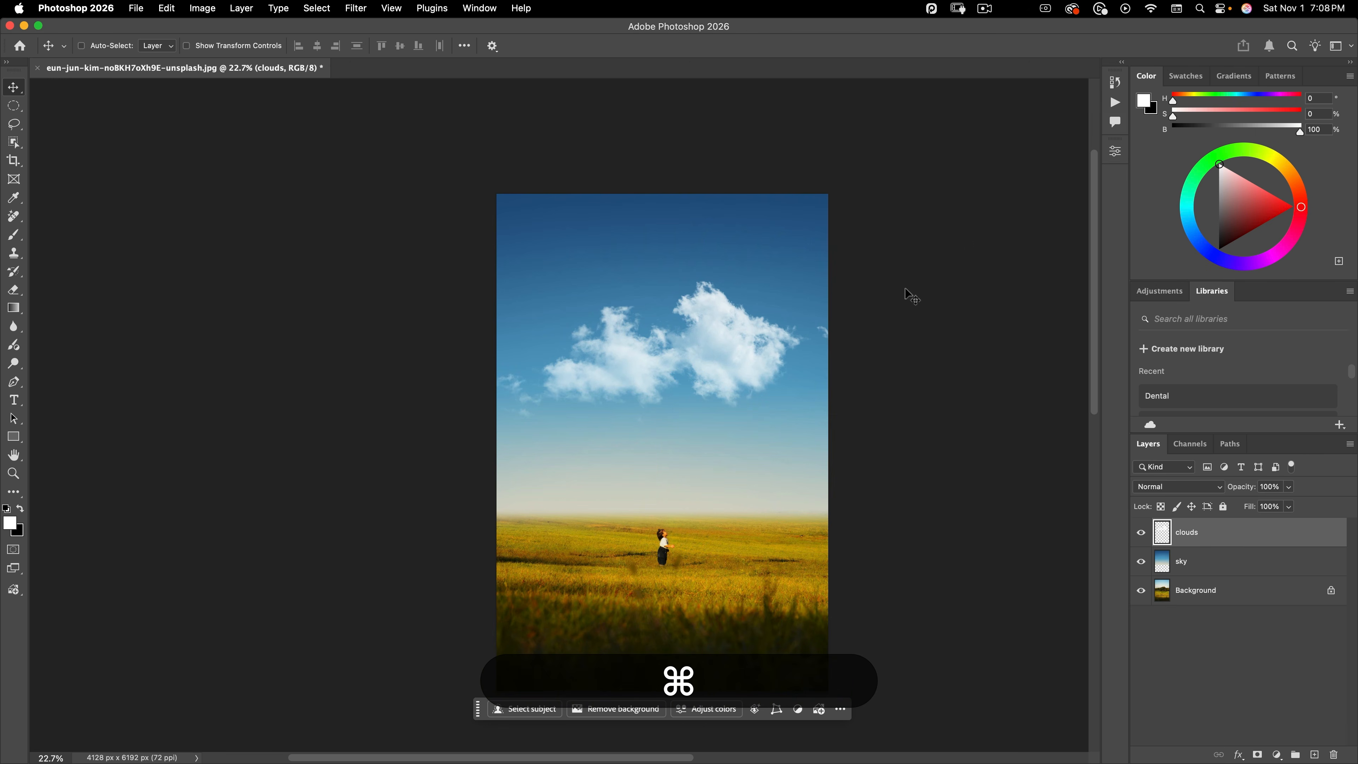
pyautogui.click(1117, 84)
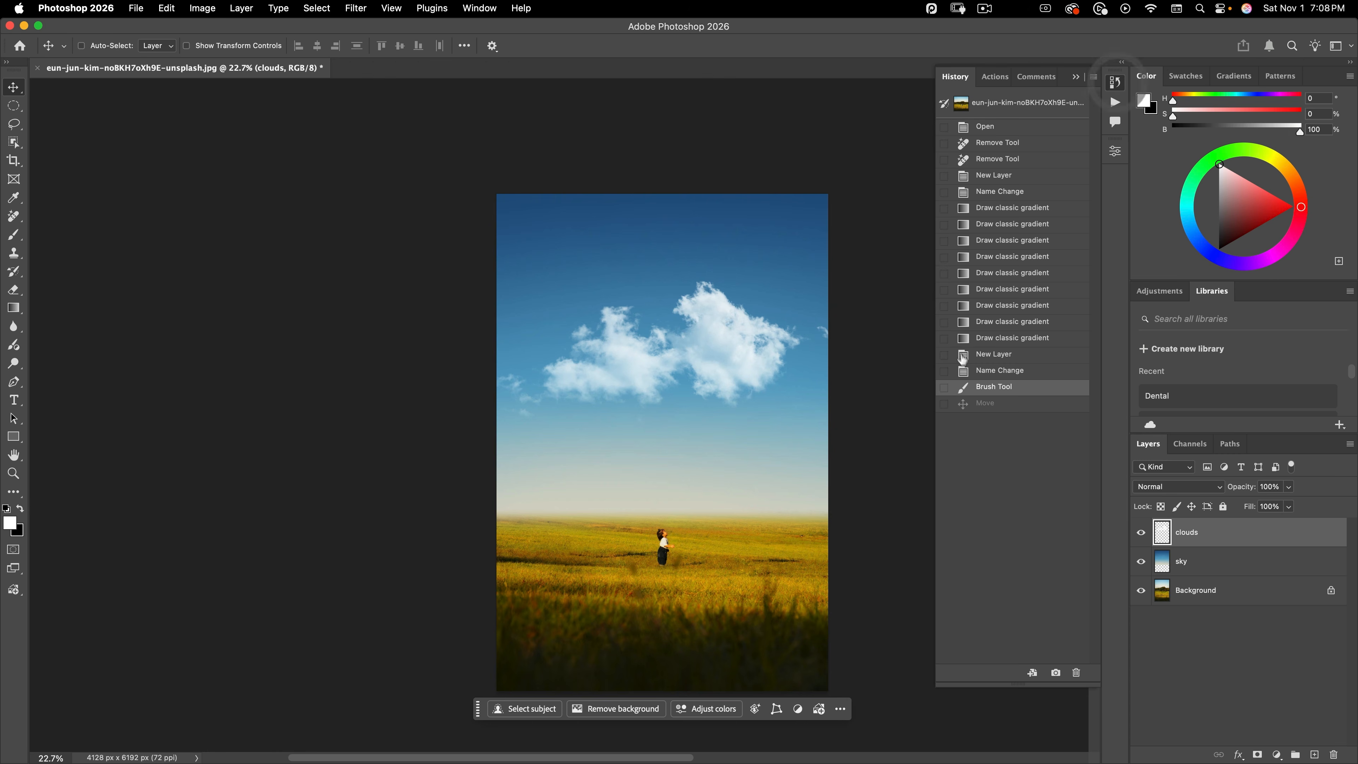
pyautogui.click(987, 371)
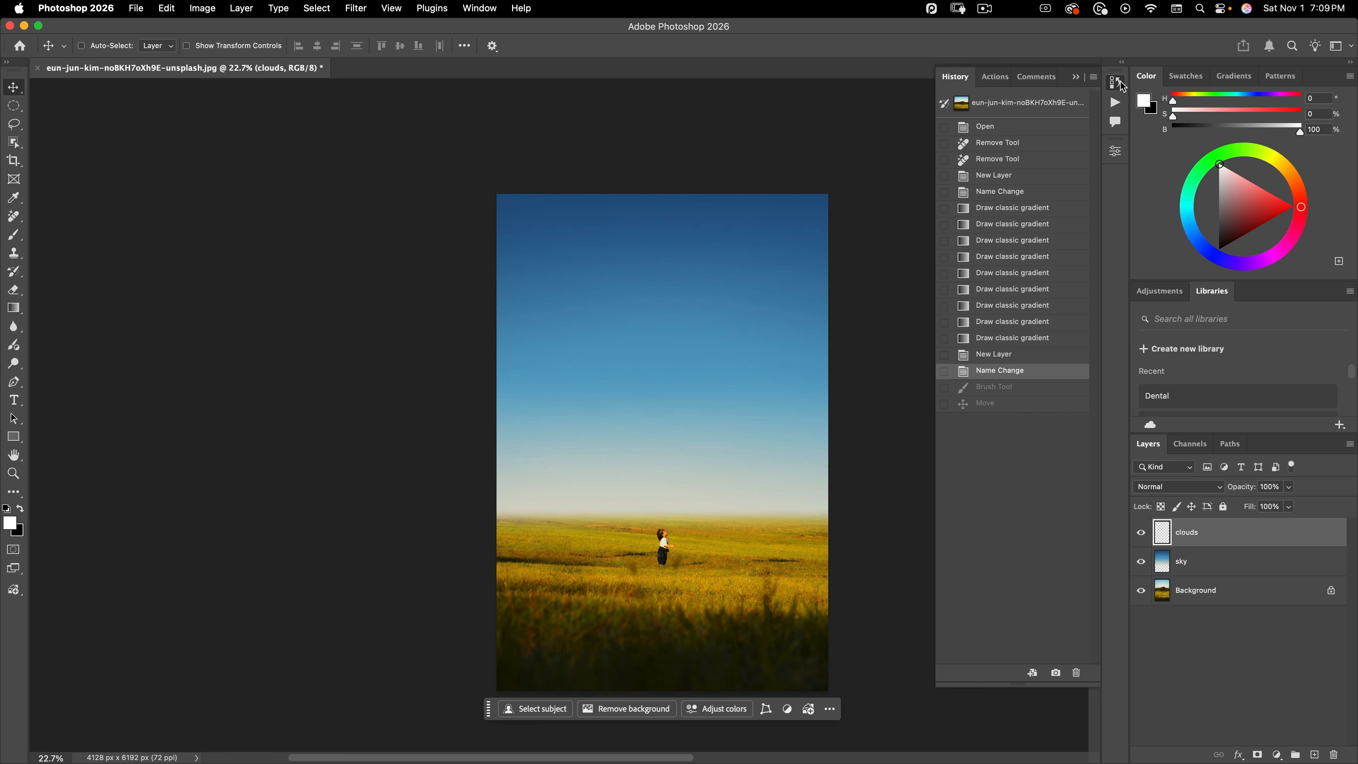
pyautogui.click(1121, 86)
# - Shrink the cloud brush to 3893 px and stamp one complete white cloud in the middle of the sky
pyautogui.press('b')
pyautogui.moveTo(657, 347); pyautogui.dragTo(577, 366)
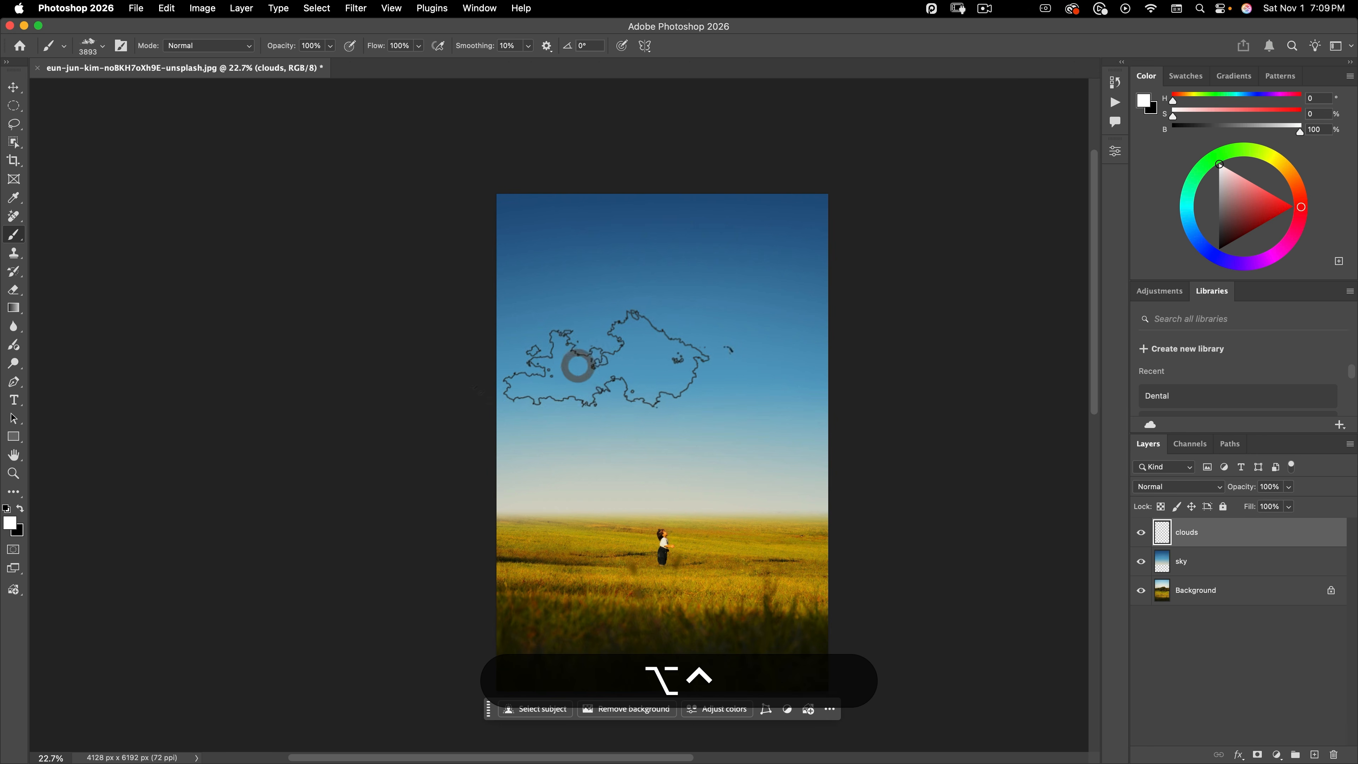
pyautogui.click(650, 315)
# - Scale the cloud up with Free Transform and position it within the canvas, reaching the right side of the sky
pyautogui.press('v')
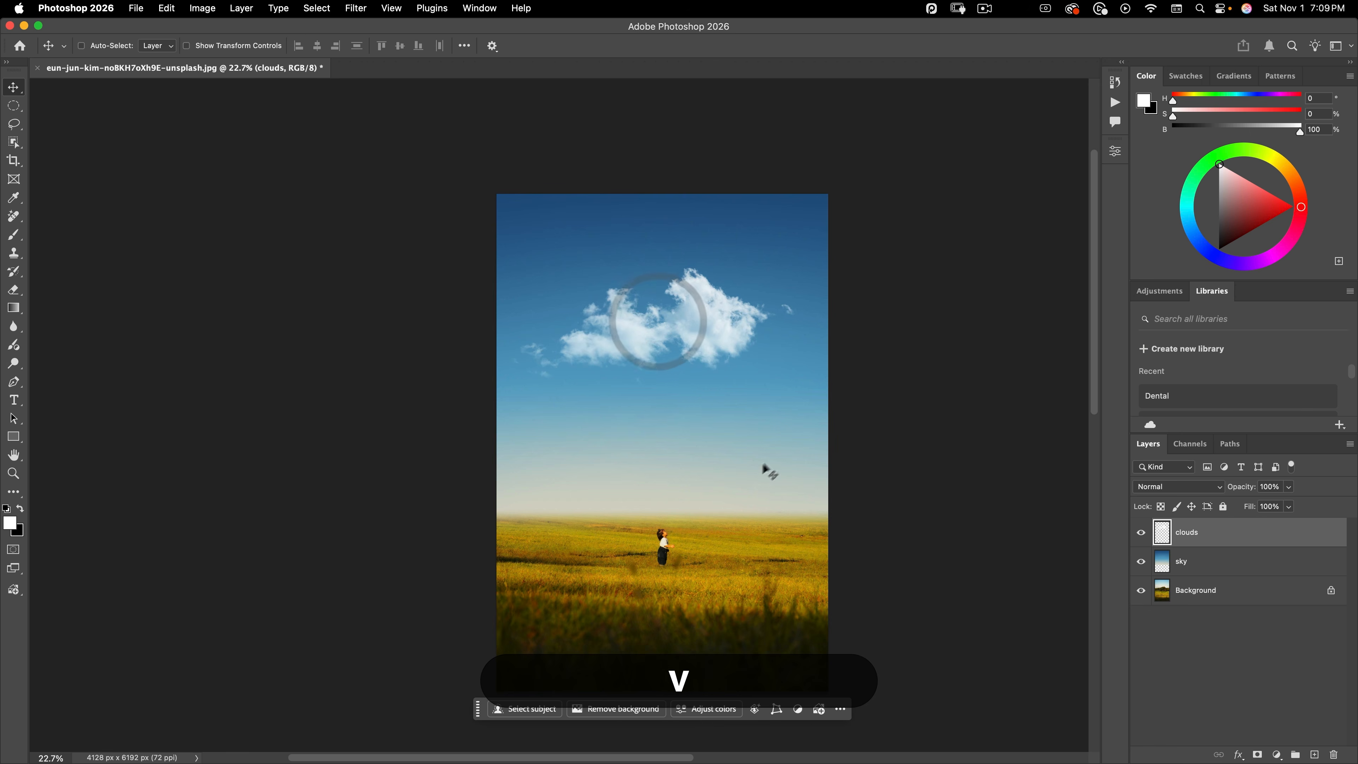
pyautogui.moveTo(671, 382); pyautogui.dragTo(684, 382)
pyautogui.press('super+t')
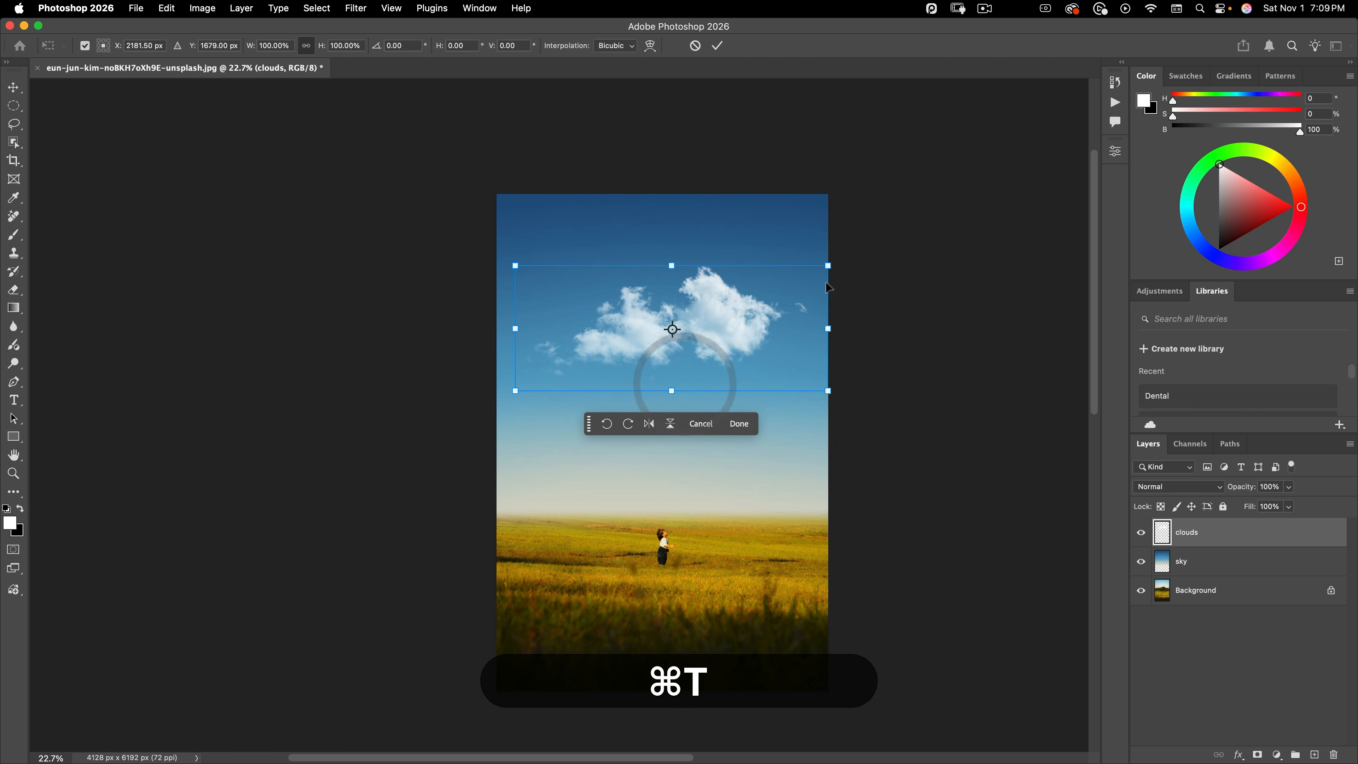
pyautogui.moveTo(827, 268); pyautogui.dragTo(903, 219)
pyautogui.moveTo(789, 342); pyautogui.dragTo(774, 381)
pyautogui.doubleClick(774, 381)
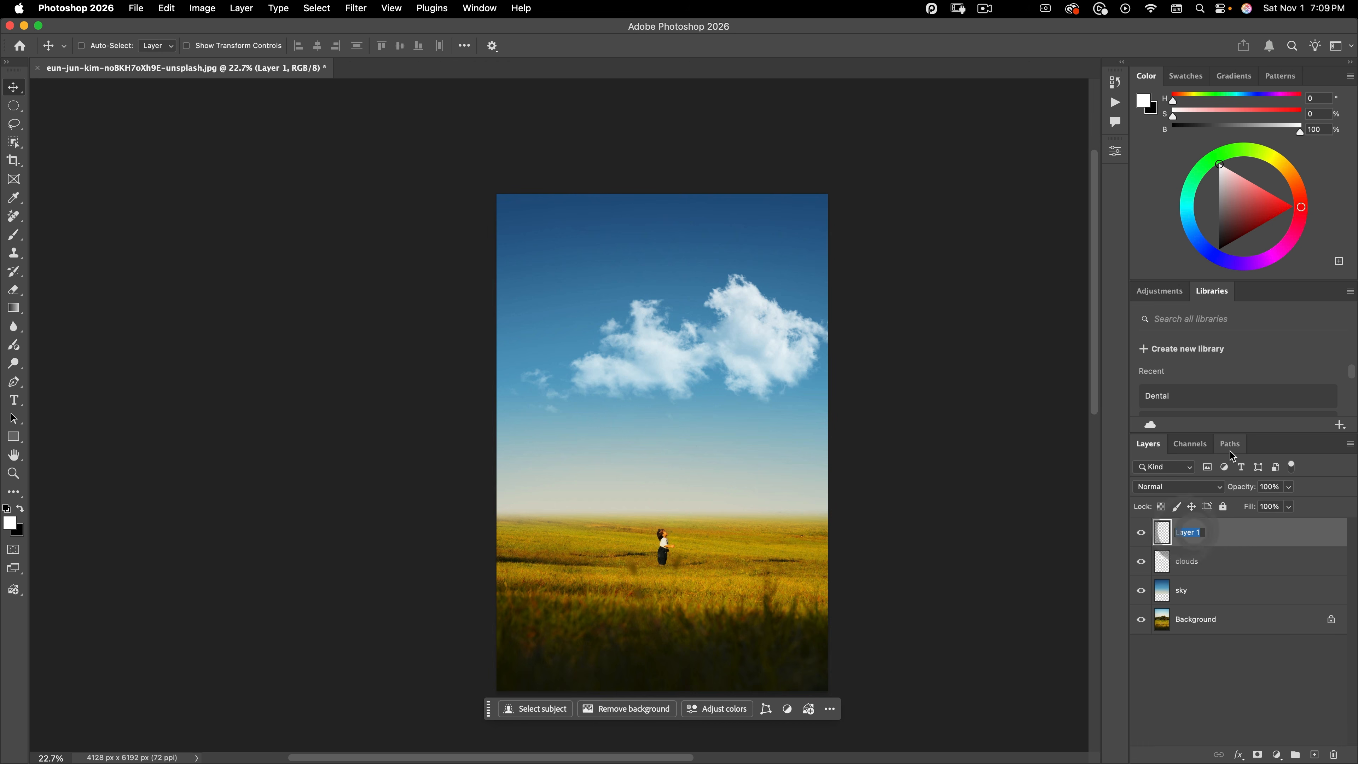
# - Name the new top layer "clouds2" and choose a wispy 2500 px nucly cloud brush, enlarged to 3064 px
pyautogui.write('clouds2')
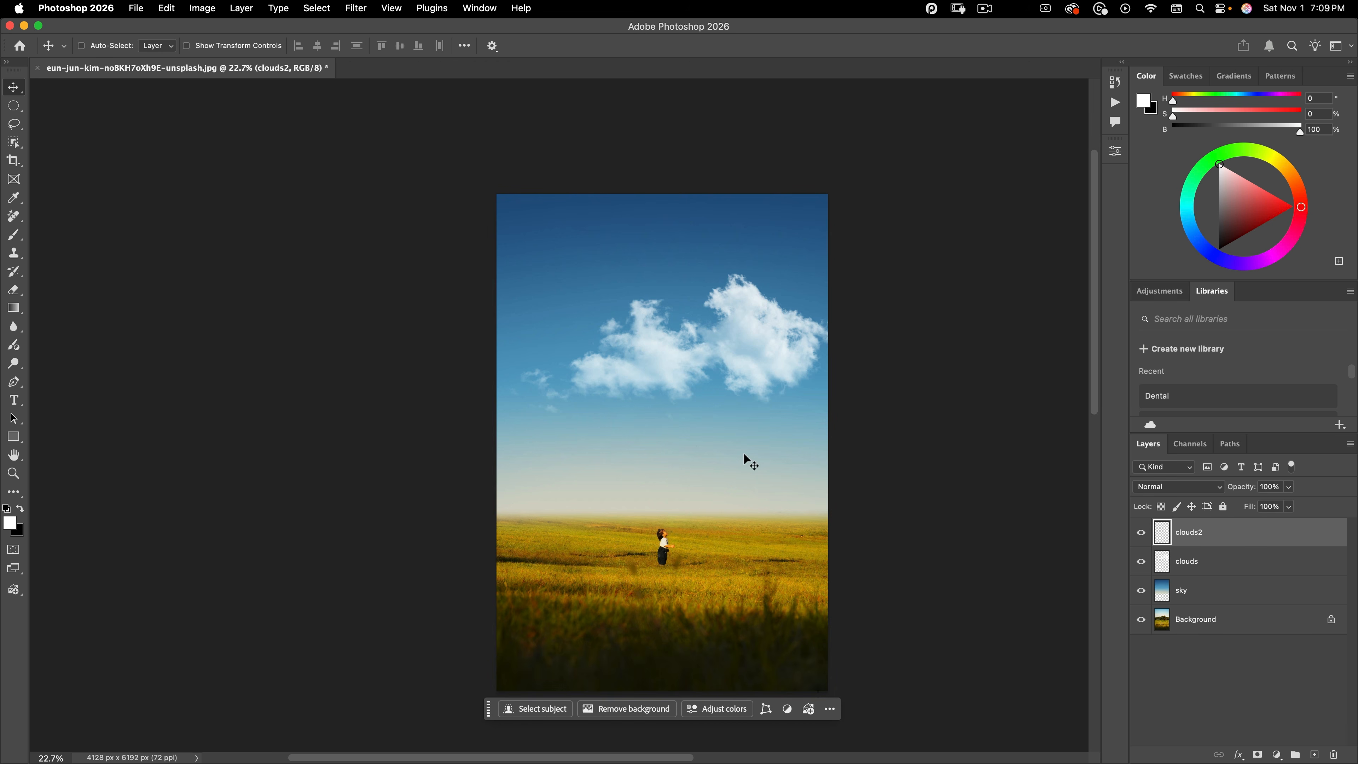
pyautogui.write('b')
pyautogui.rightClick(675, 454)
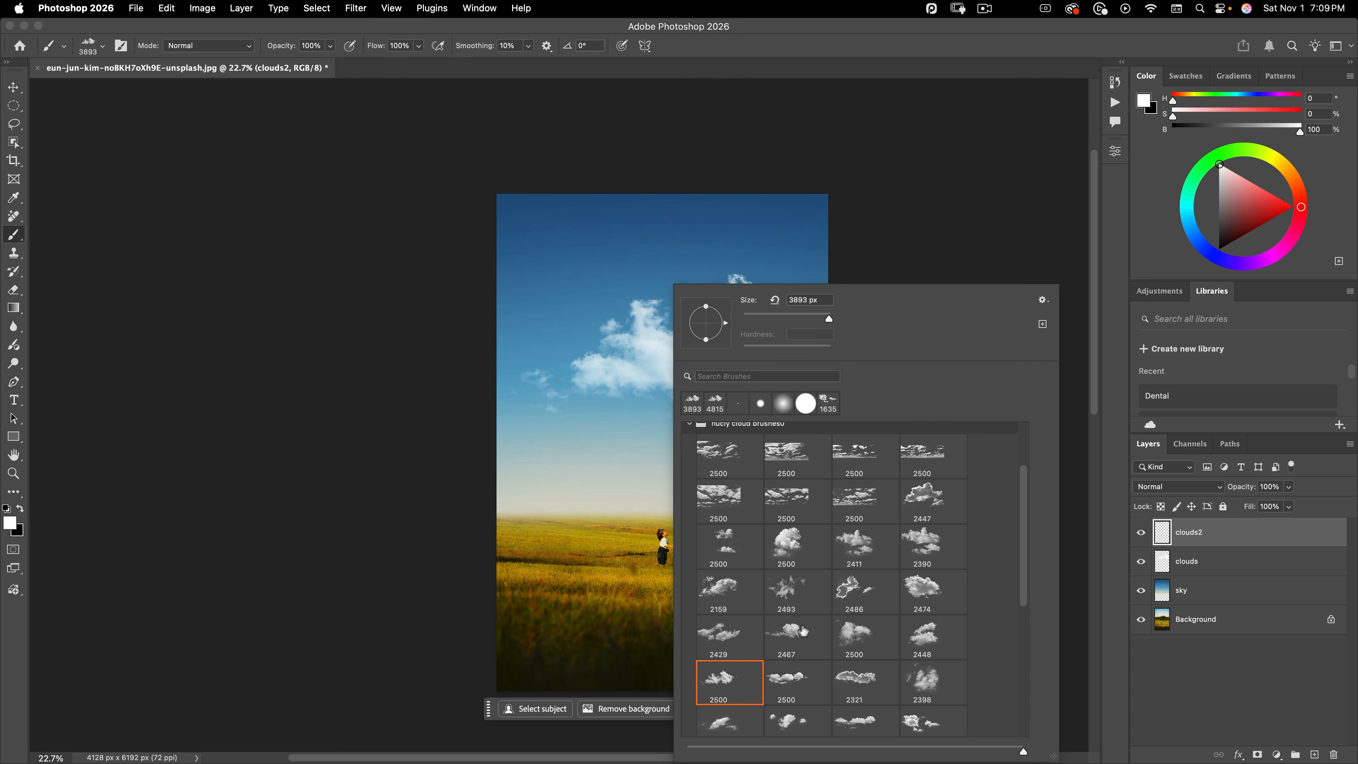
pyautogui.scroll(-5, 829, 611)
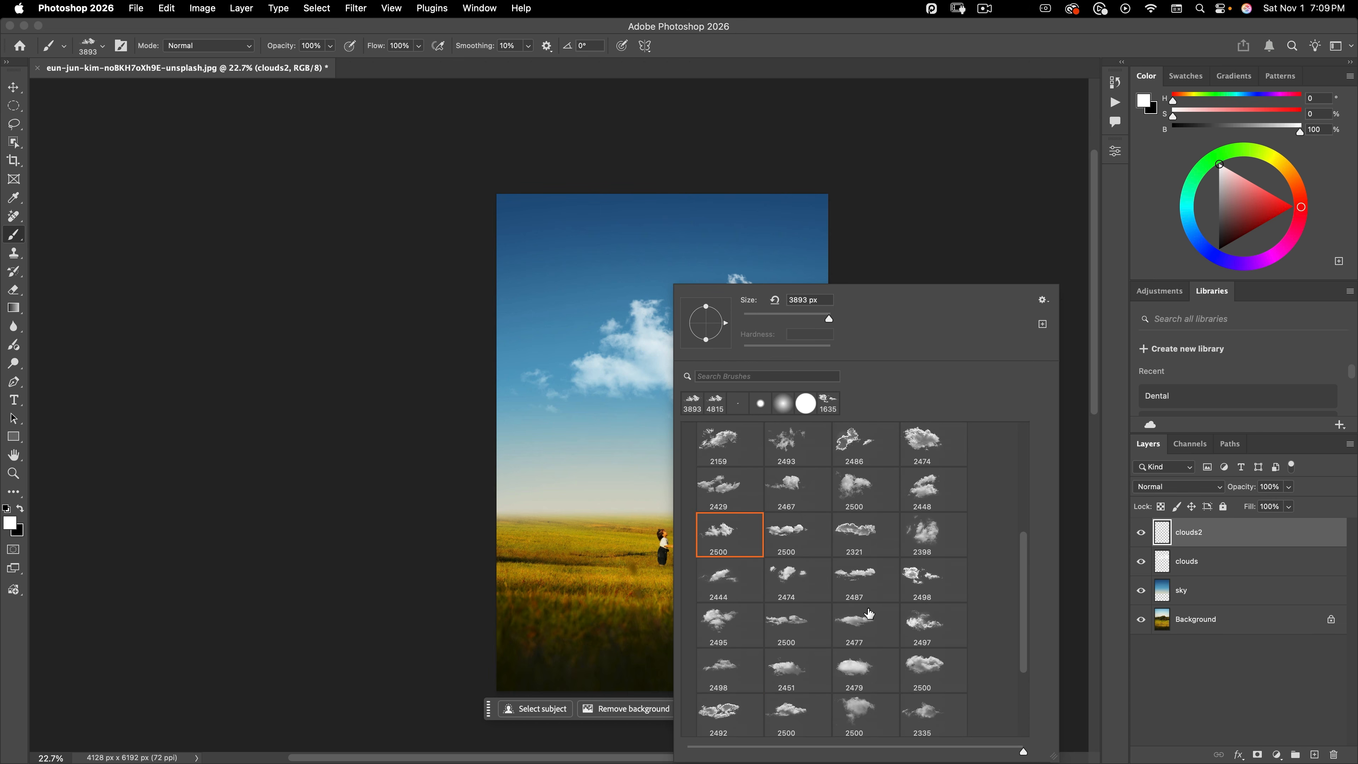
pyautogui.scroll(-1, 872, 617)
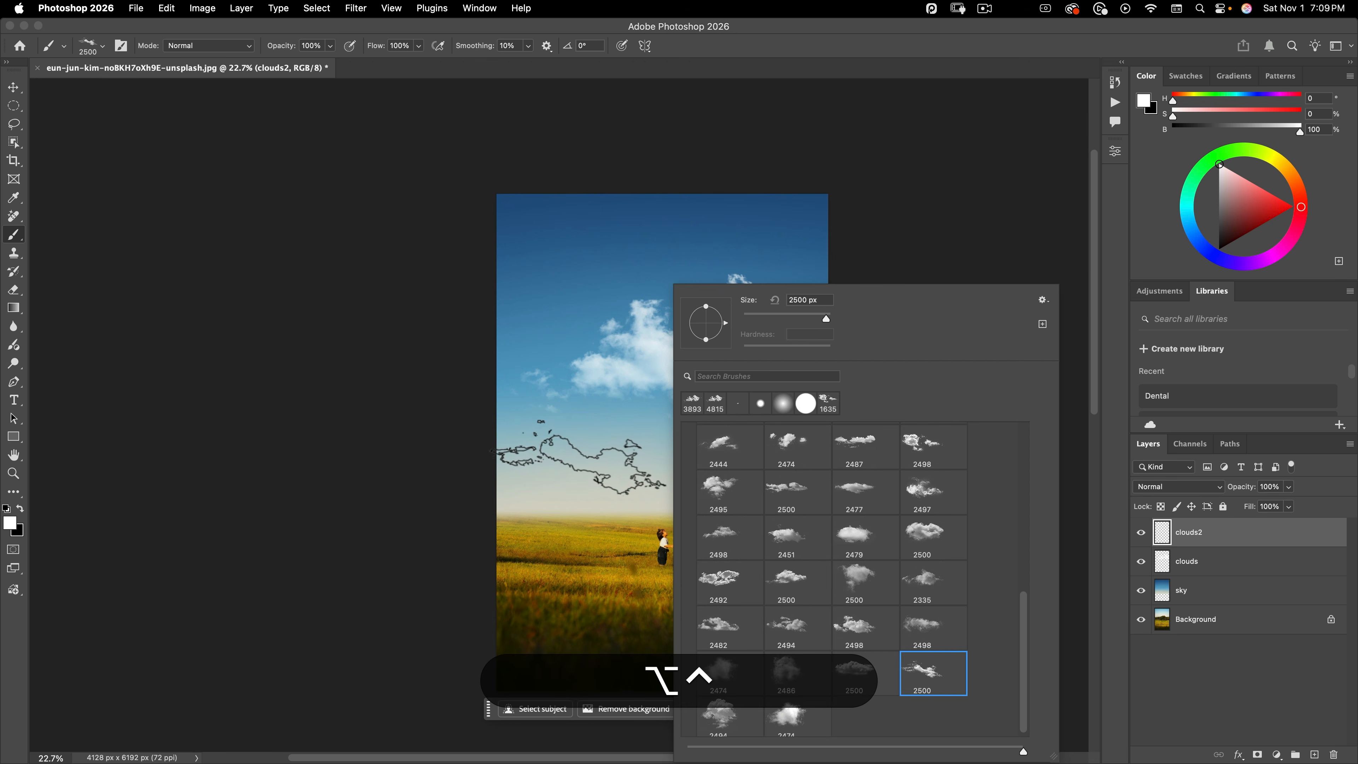
pyautogui.moveTo(579, 455); pyautogui.dragTo(634, 453)
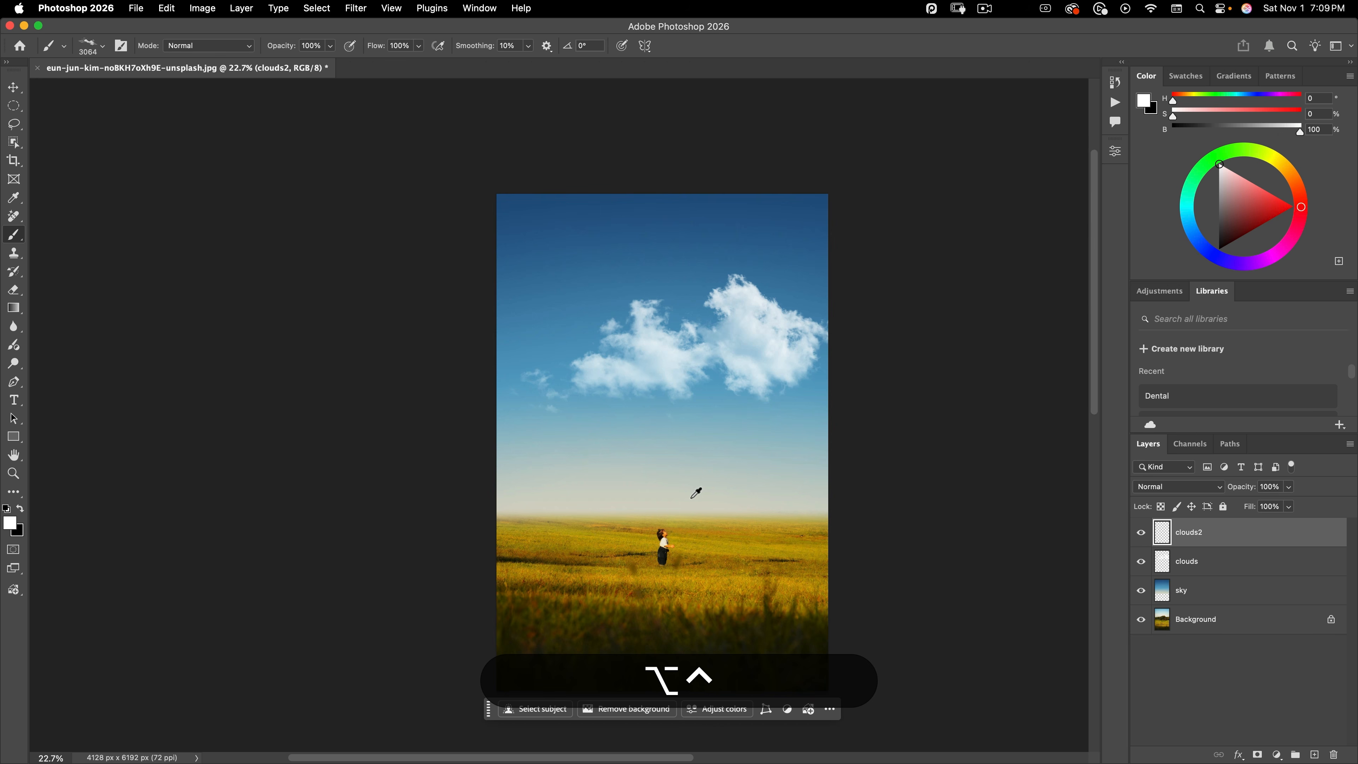
# - Sample the pale haze color near the horizon and stamp a low cloud above the right horizon, undoing the extra stamp on the left
pyautogui.moveTo(697, 495); pyautogui.dragTo(711, 465)
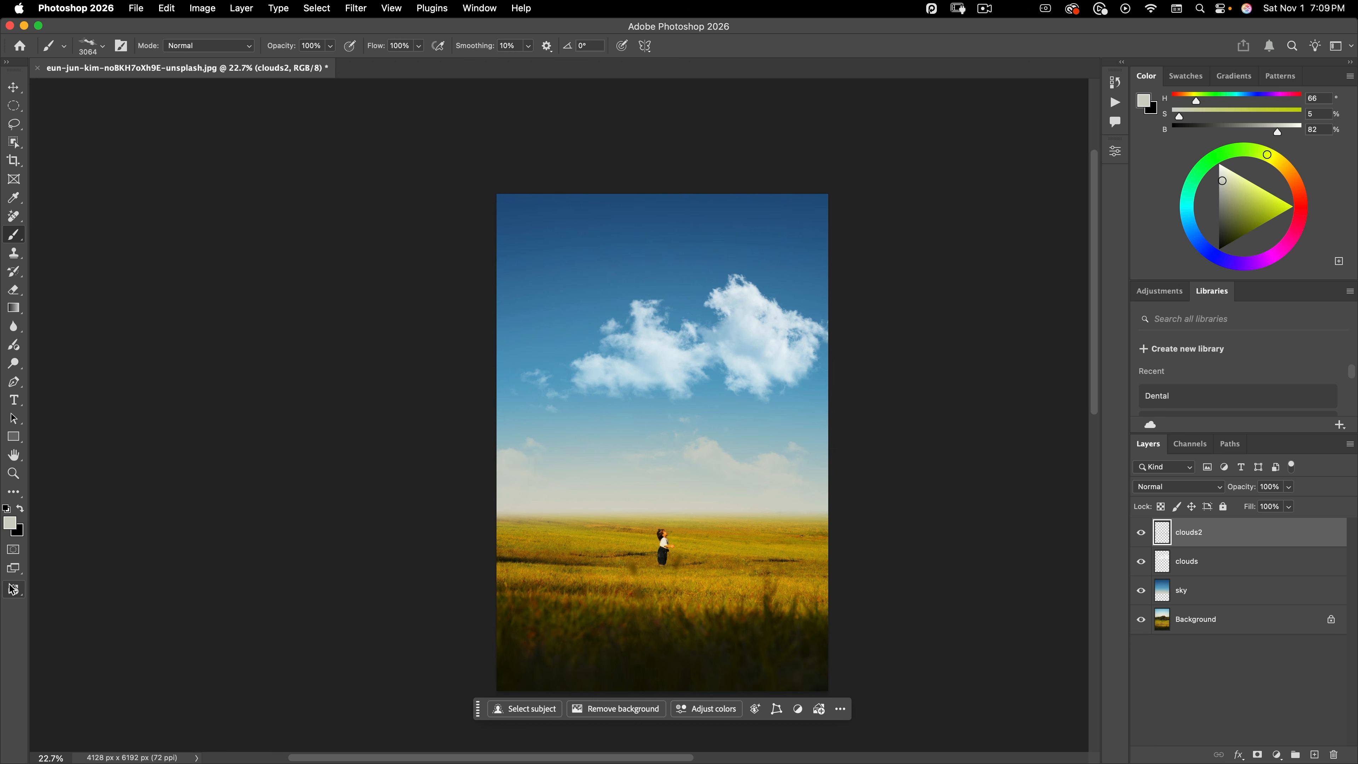
pyautogui.press('super+z')
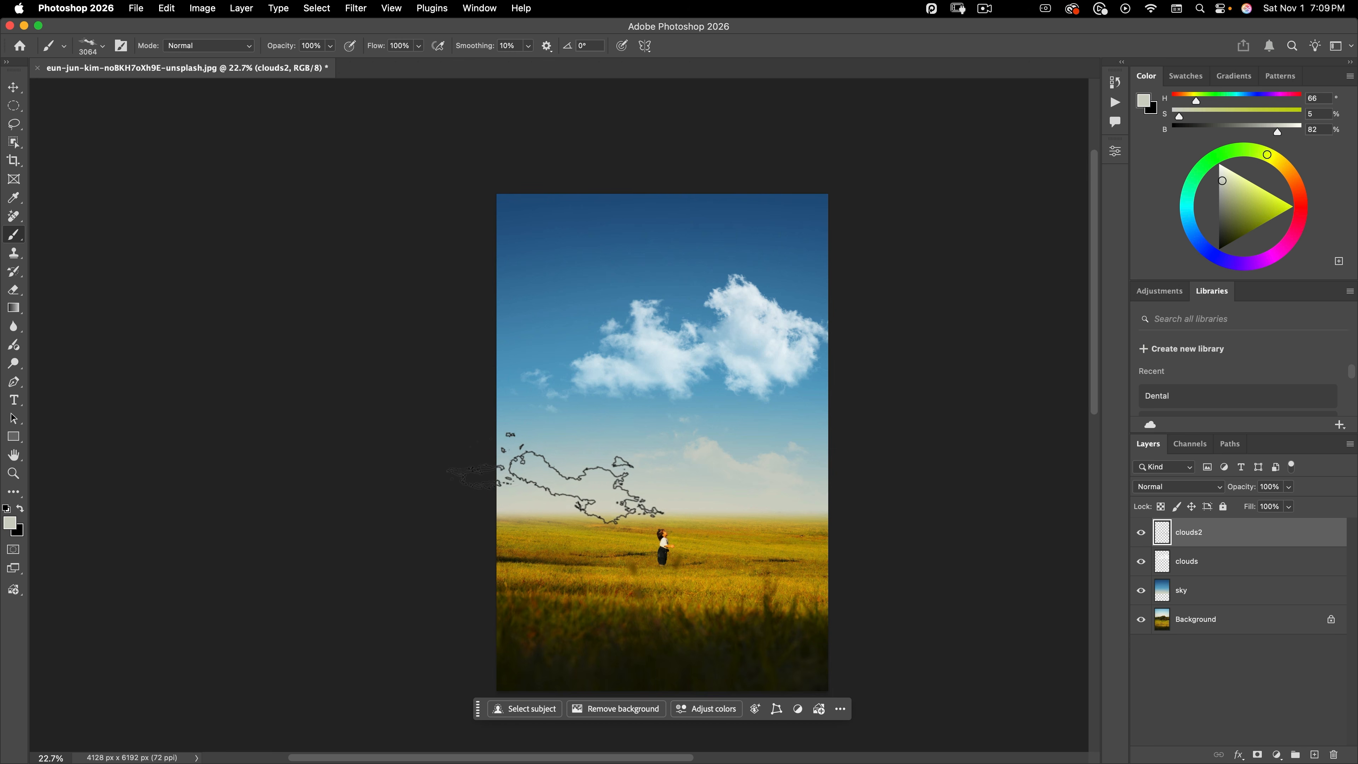
# - Switch to the 2494 px nucly cloud brush, reduce it to 2058 px, and stamp a faint cloud above the left horizon
pyautogui.rightClick(550, 466)
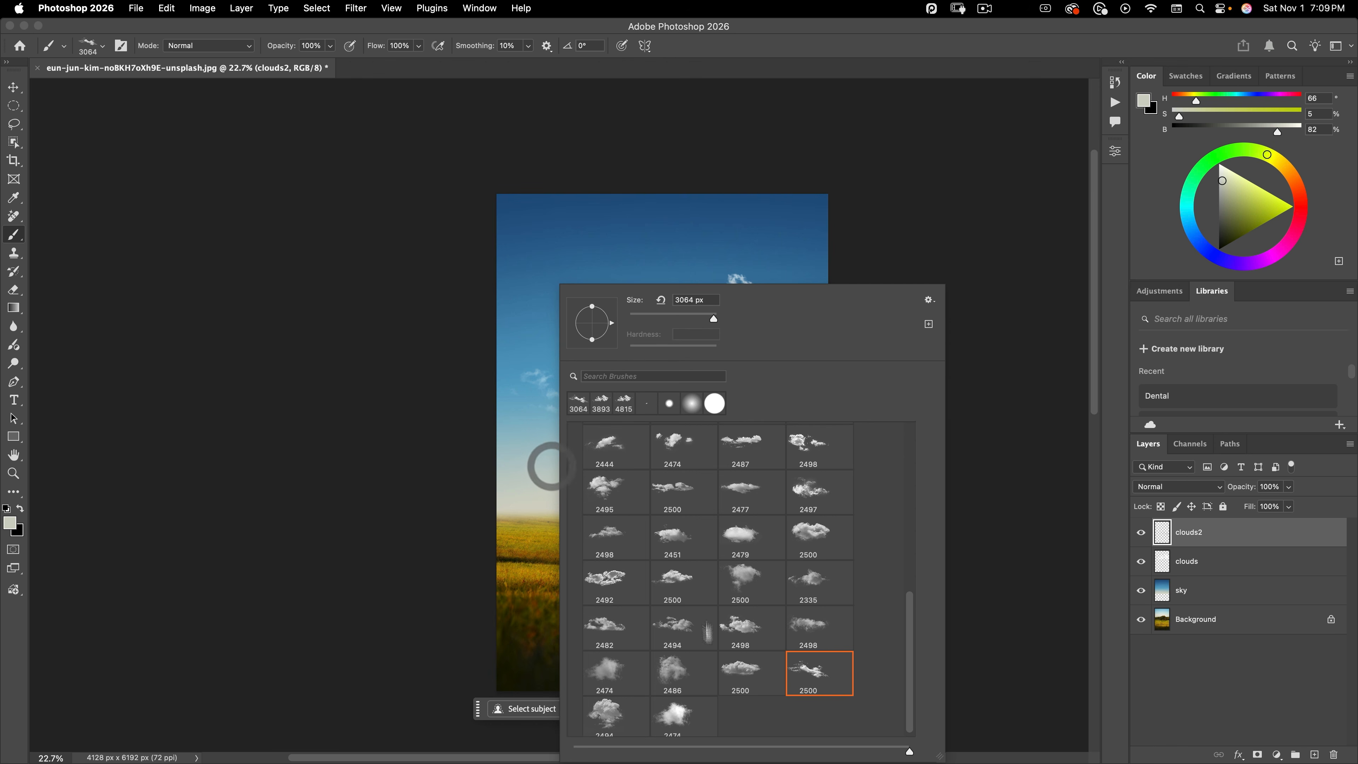
pyautogui.click(689, 631)
pyautogui.hotkey('ctrl', 'alt')
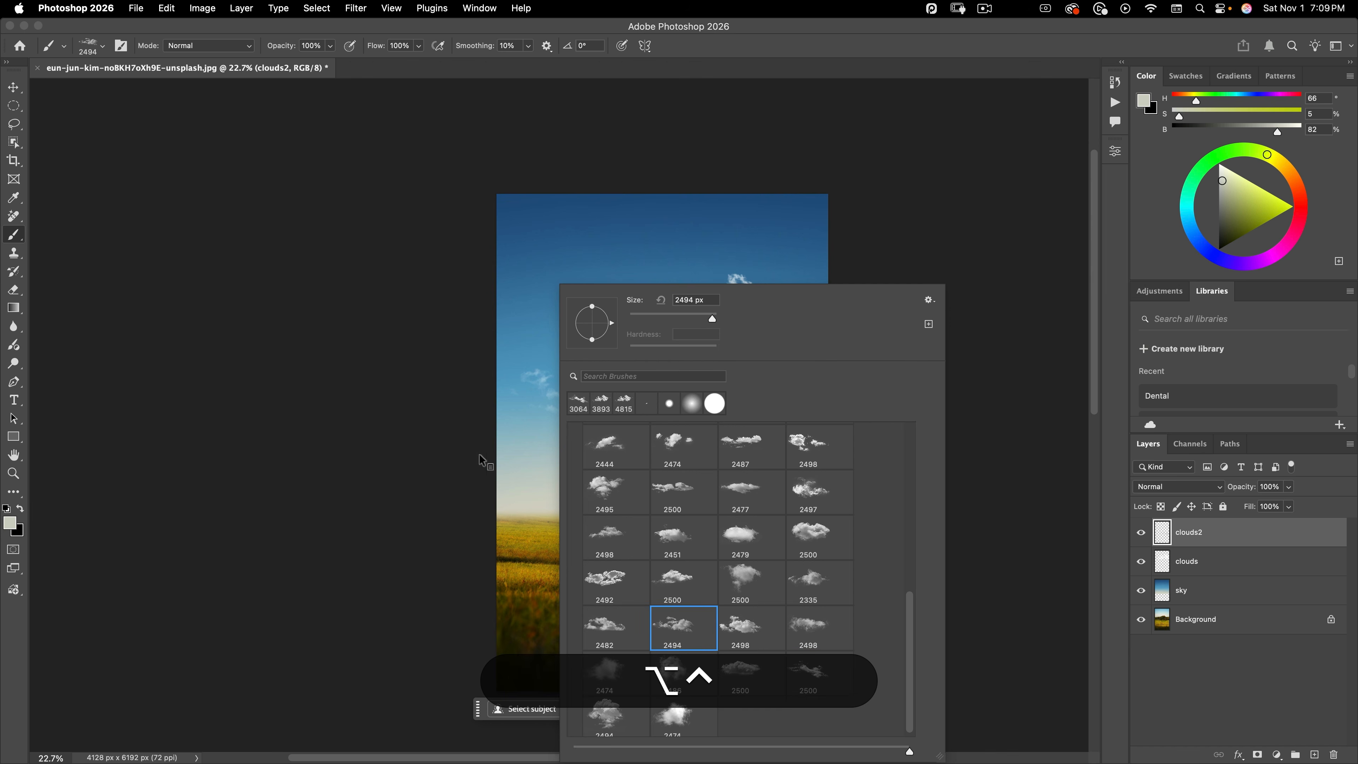
pyautogui.keyDown('ctrl'); pyautogui.keyDown('alt'); pyautogui.click(477, 455); pyautogui.keyUp('alt'); pyautogui.keyUp('ctrl')
pyautogui.keyDown('ctrl'); pyautogui.keyDown('alt'); pyautogui.click(542, 440); pyautogui.keyUp('alt'); pyautogui.keyUp('ctrl')
pyautogui.moveTo(544, 451); pyautogui.dragTo(511, 451)
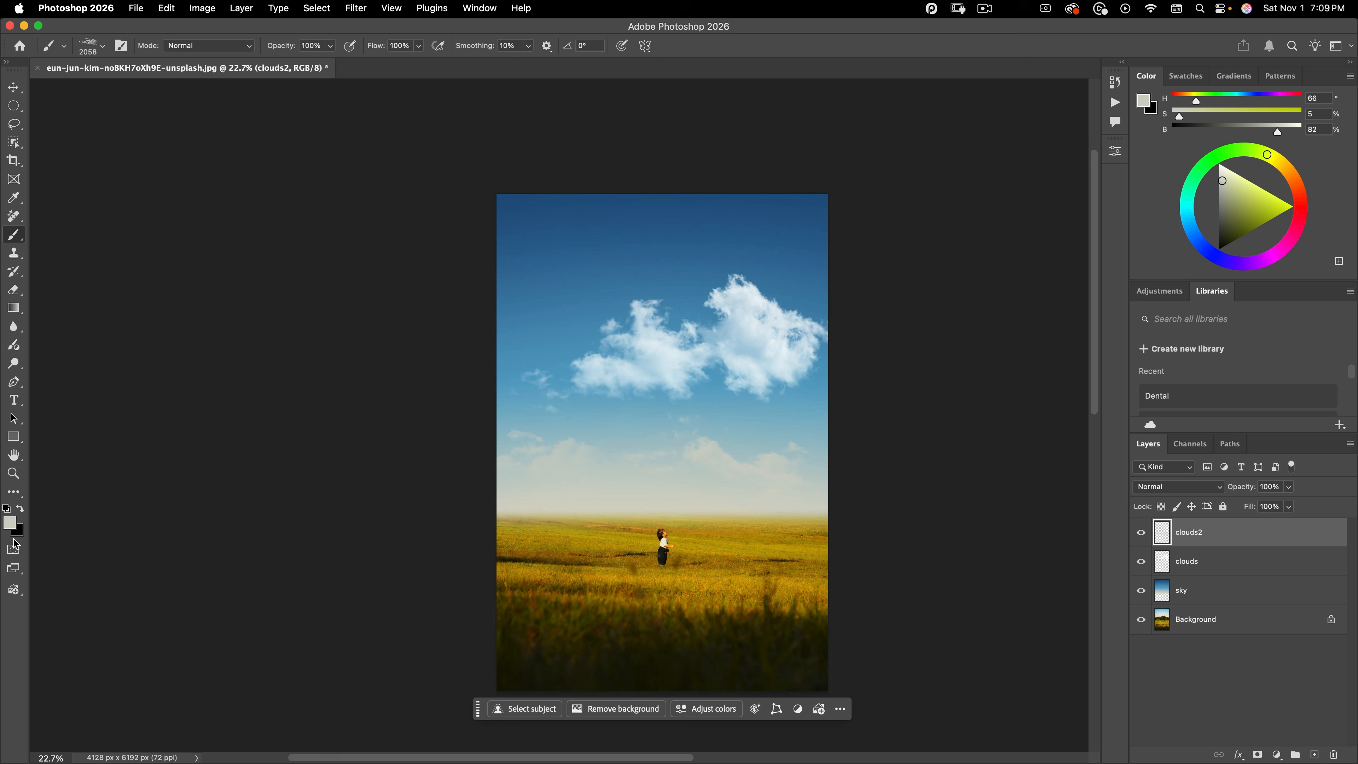
pyautogui.press('v')
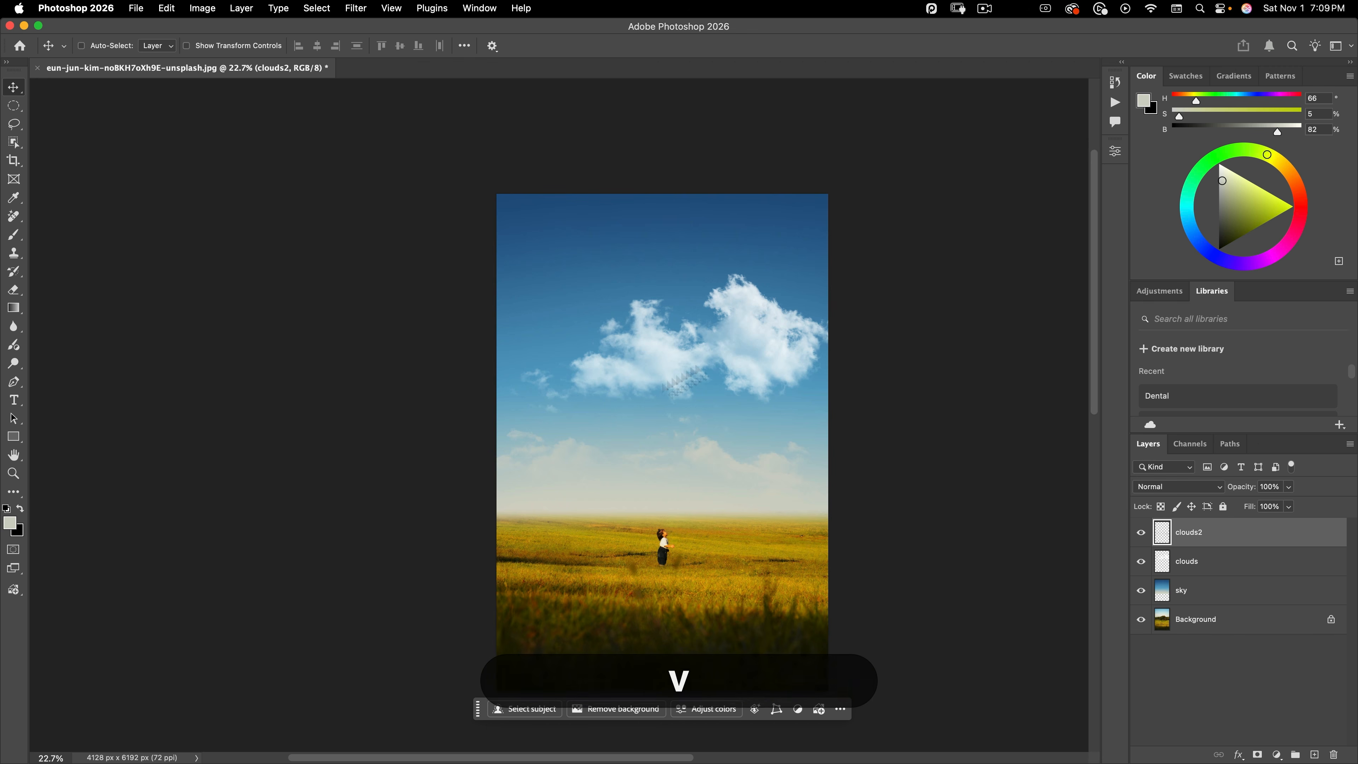
pyautogui.moveTo(714, 471); pyautogui.dragTo(764, 446)
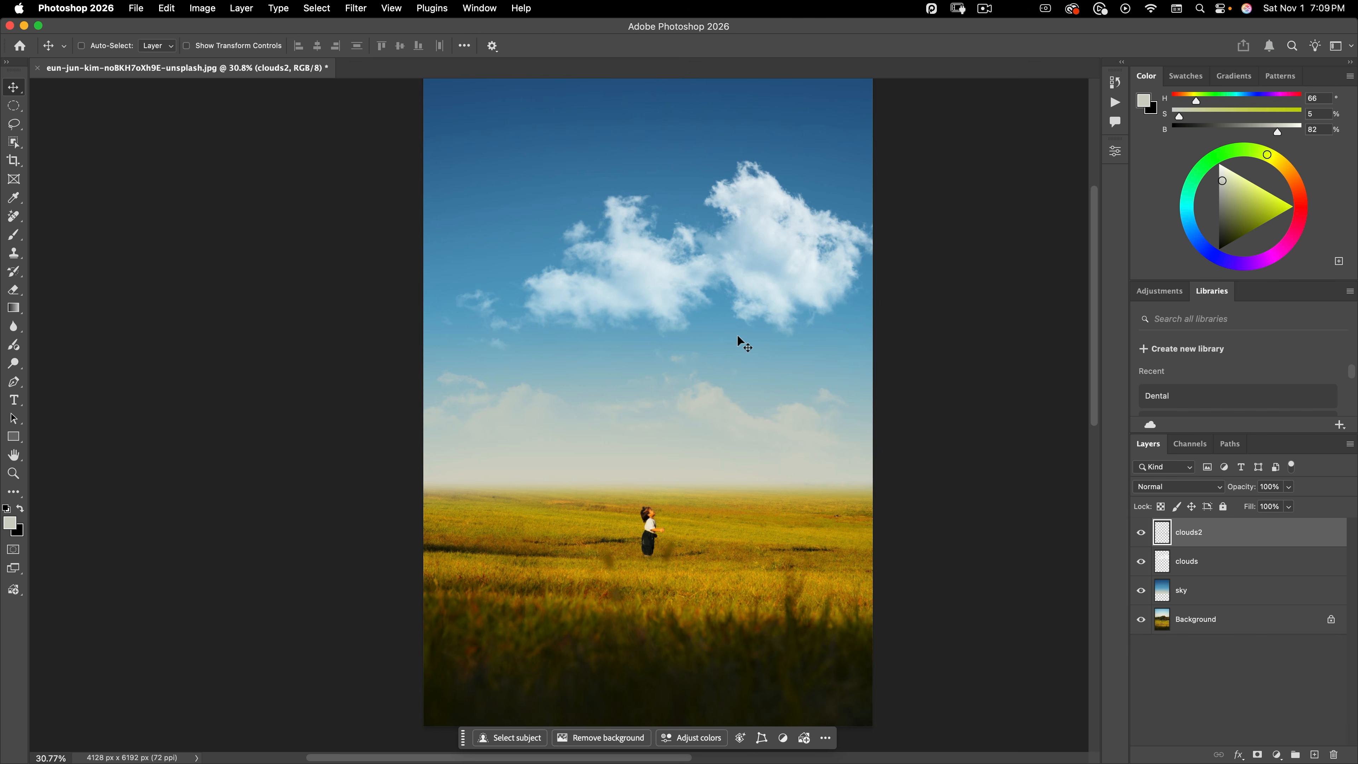
# - Open kaffeebart-HTlduwcMMfQ-unsplash.jpg, remove the background around the elephant, and apply the resulting layer mask
pyautogui.press('super')
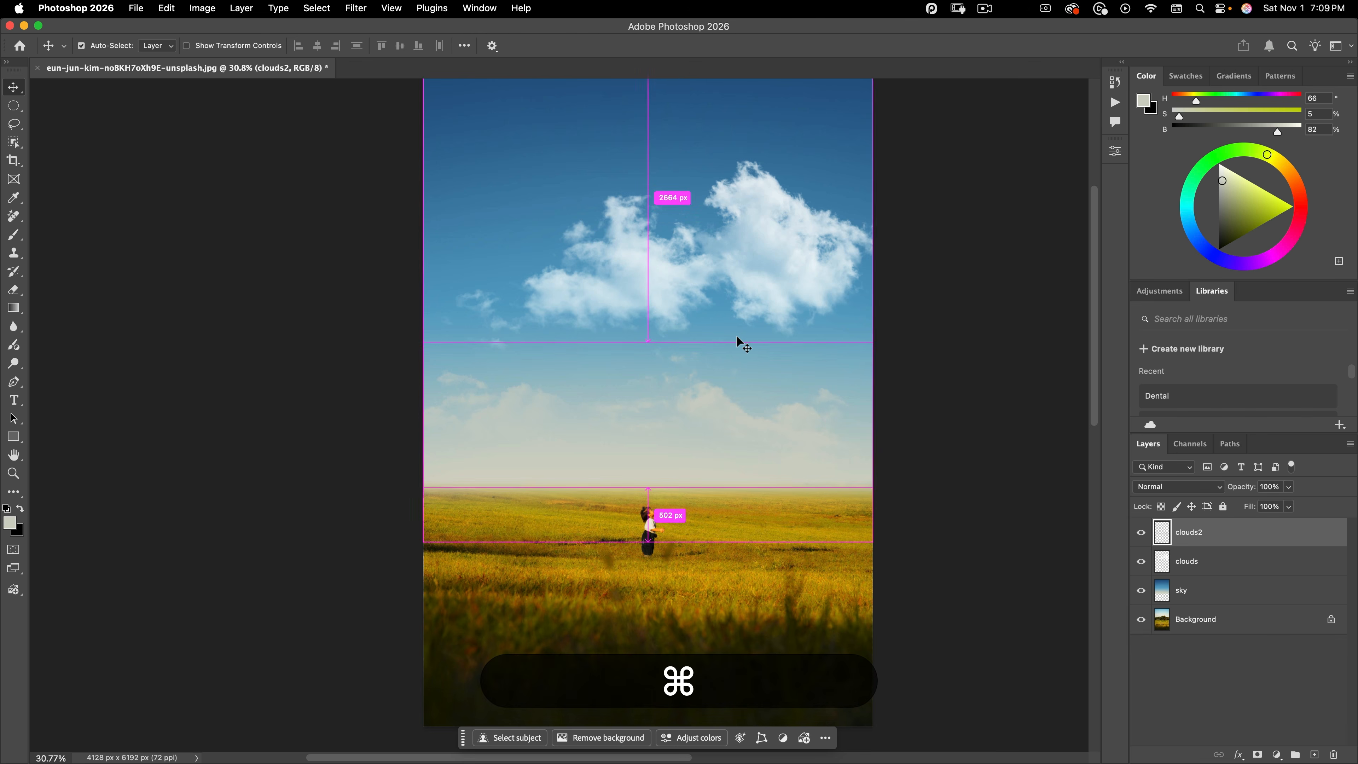
pyautogui.press('super+o')
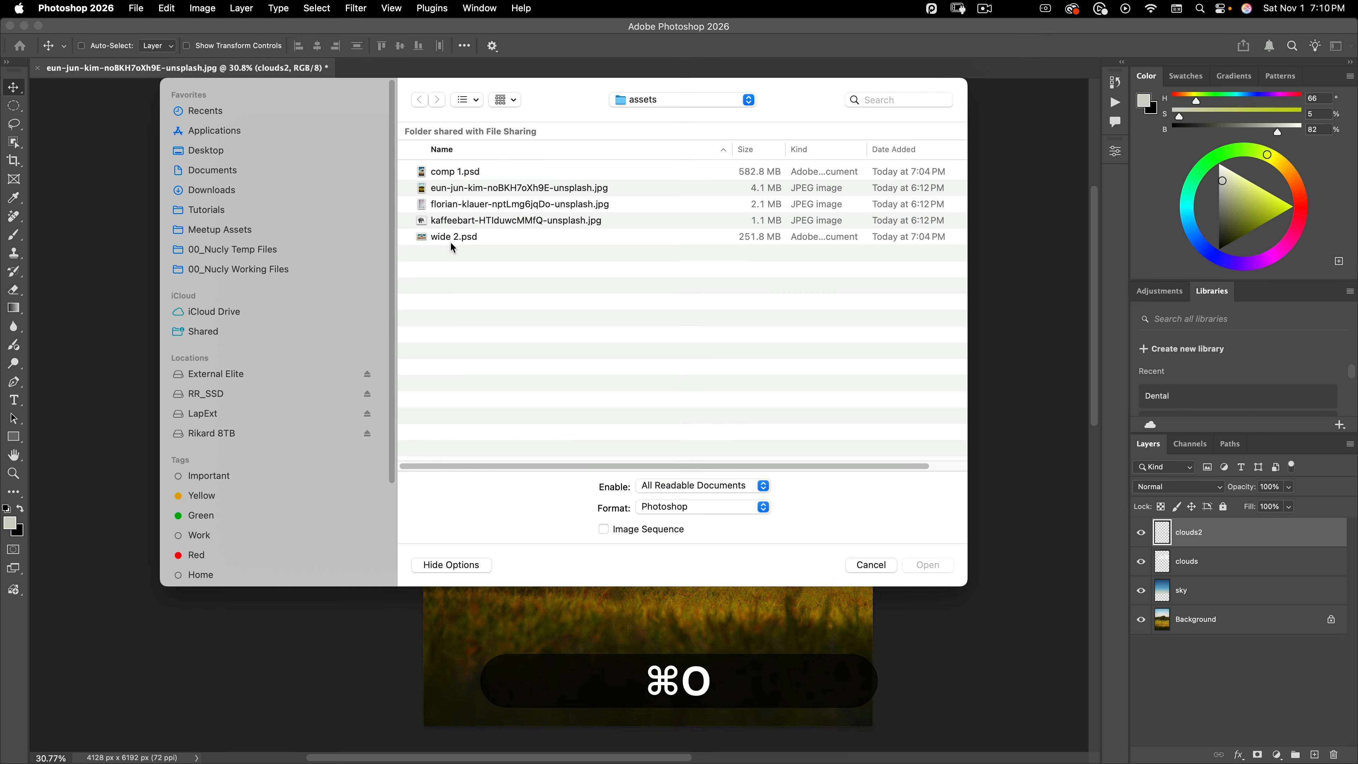
pyautogui.click(448, 220)
pyautogui.doubleClick(448, 220)
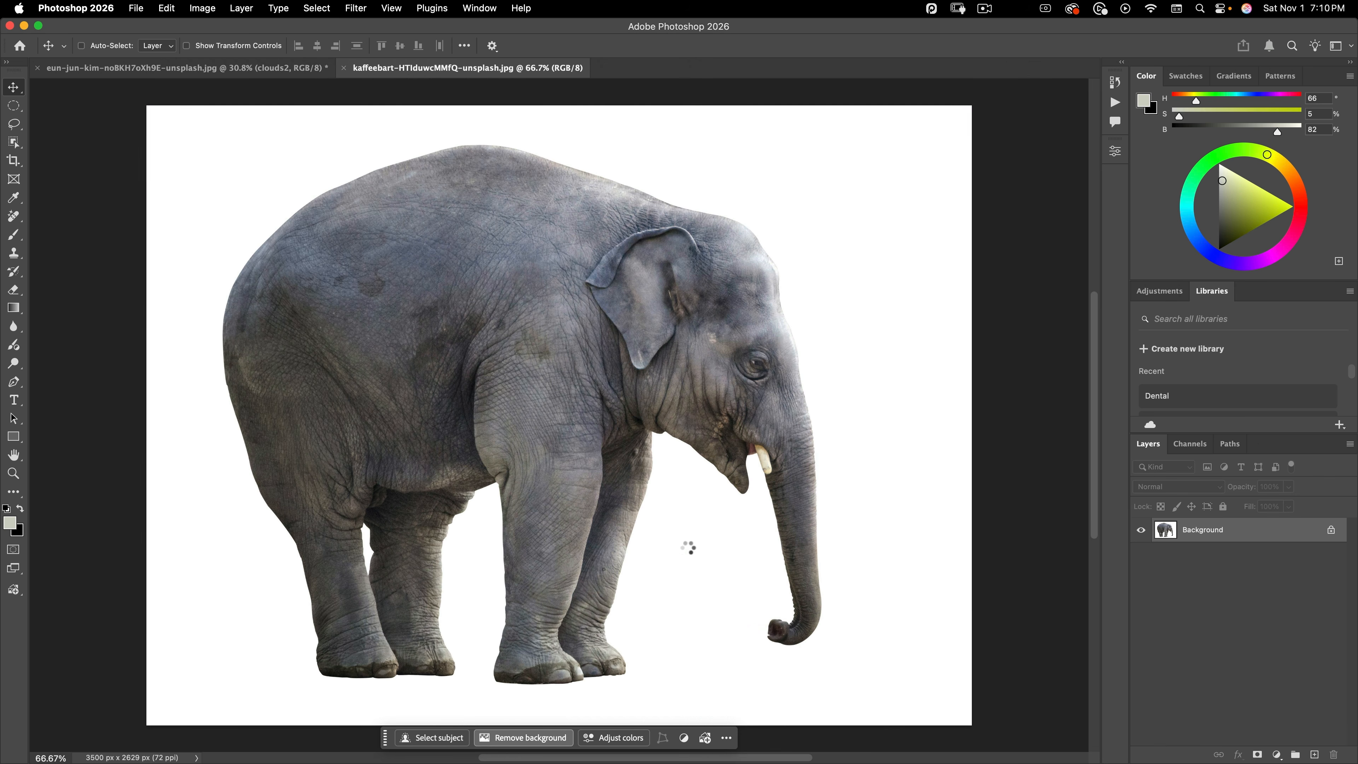
pyautogui.rightClick(1199, 533)
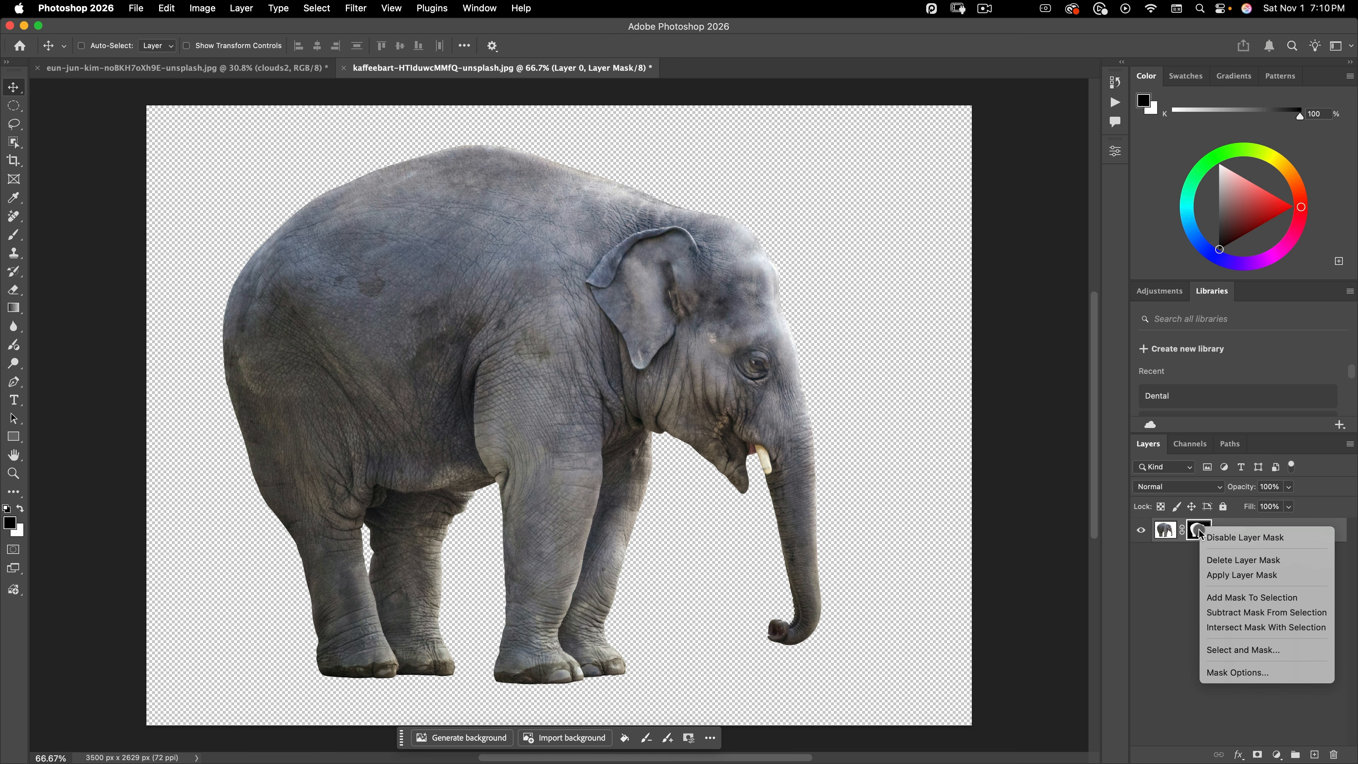
pyautogui.click(1189, 600)
# - Convert the elephant cutout to a smart object and bring it into the field composition above the child
pyautogui.rightClick(1249, 530)
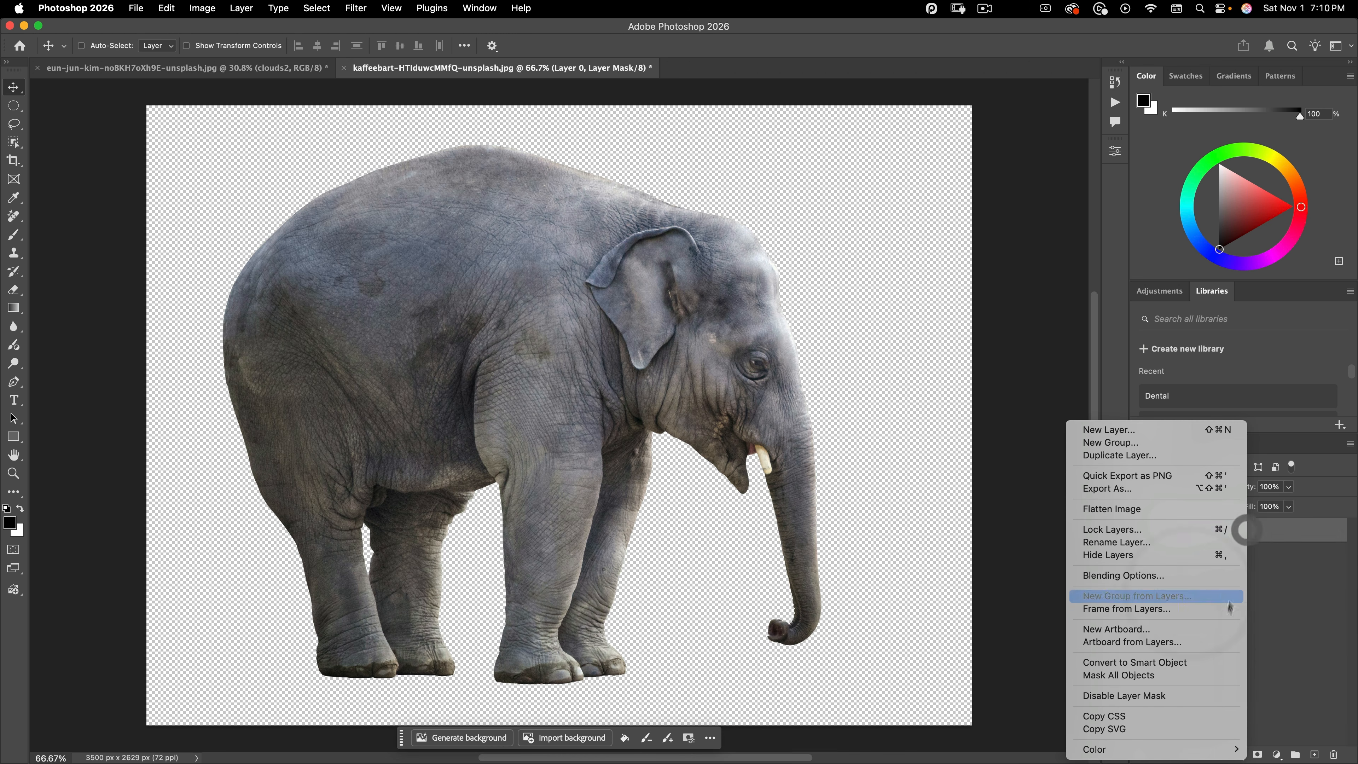
pyautogui.click(1170, 666)
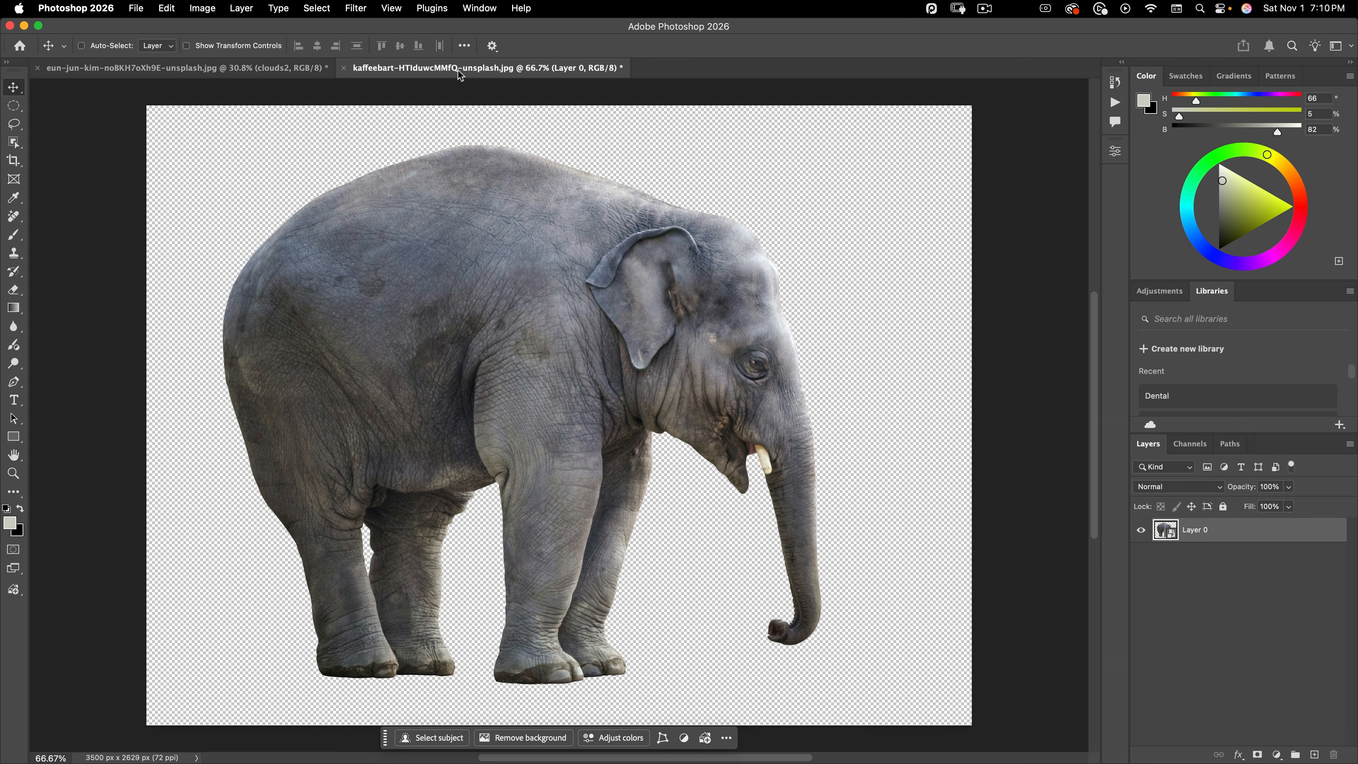
pyautogui.moveTo(461, 68); pyautogui.dragTo(813, 127)
pyautogui.moveTo(833, 272); pyautogui.dragTo(535, 262)
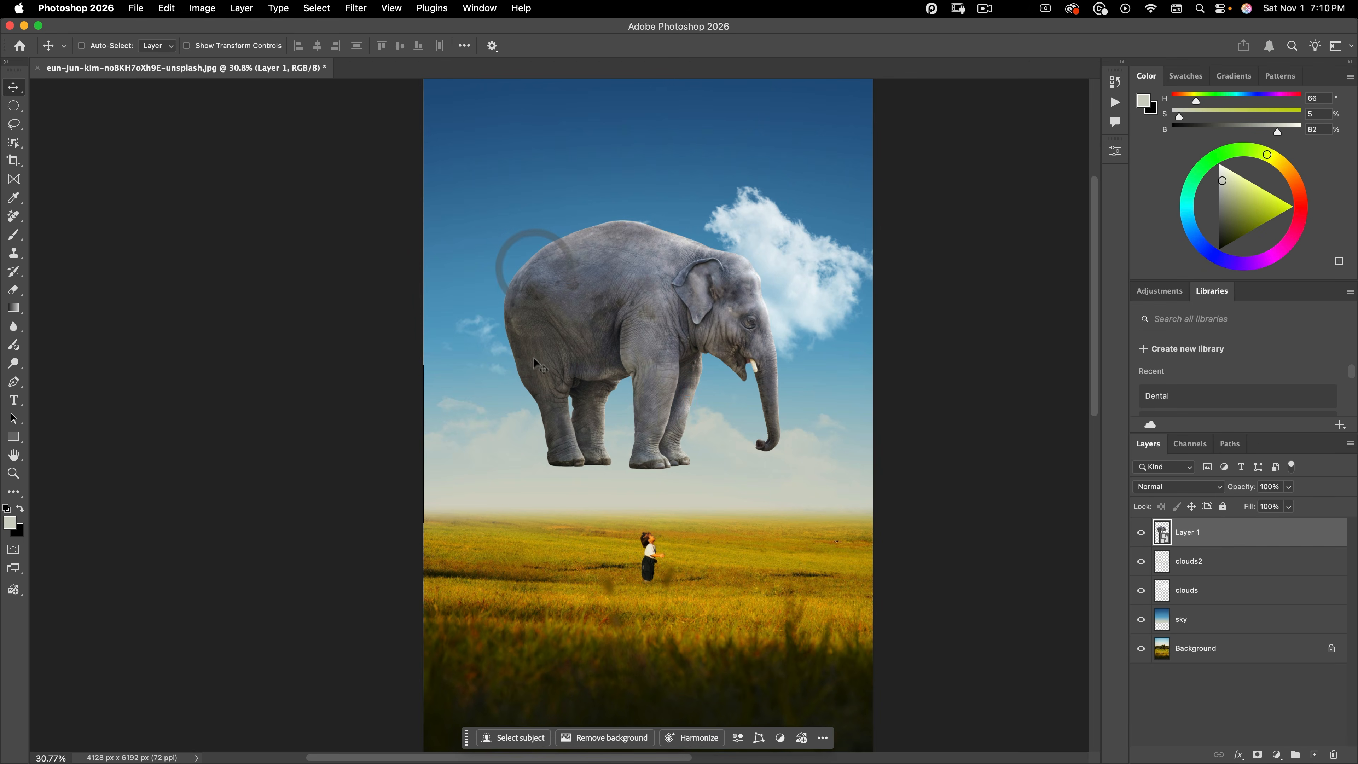
# - Flip the elephant horizontally, scale it to about 85%, and place it in the sky above the child, slightly right of center
pyautogui.press('super+t')
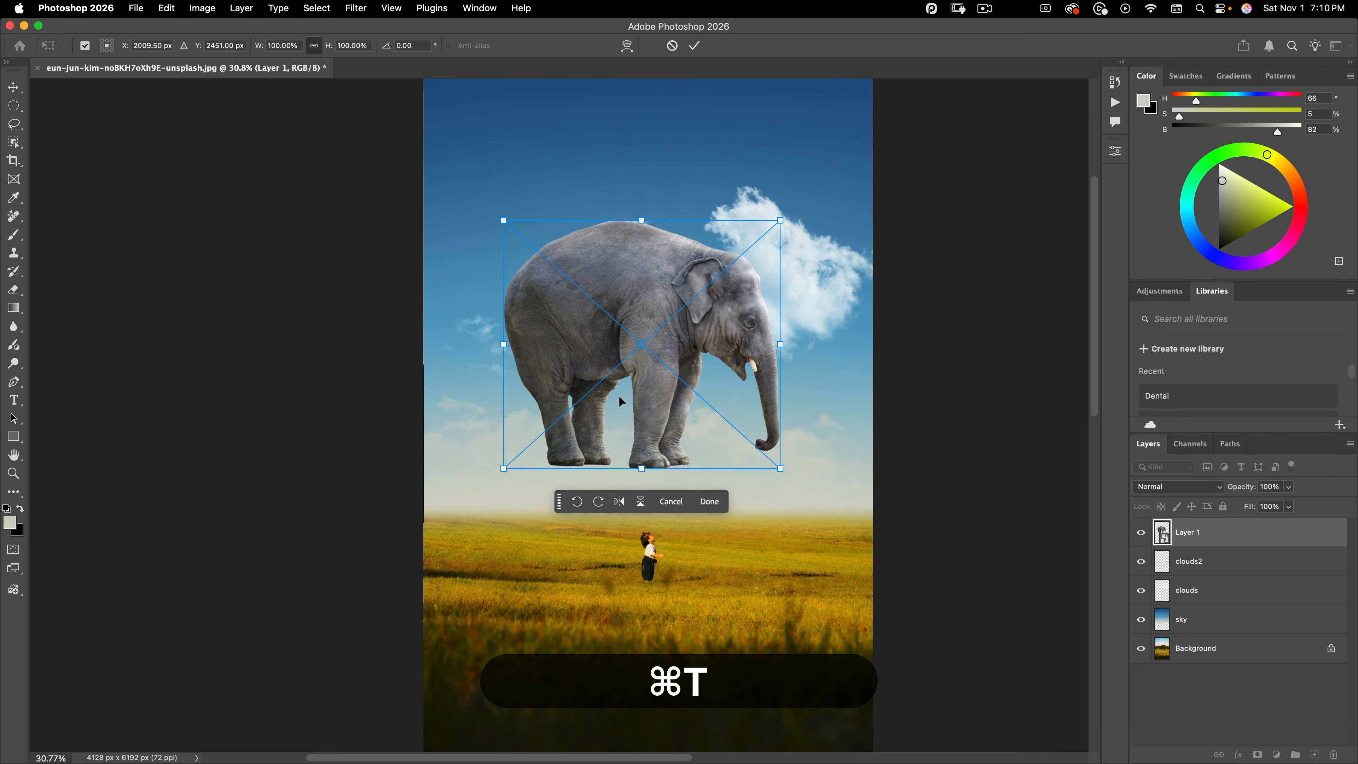
pyautogui.rightClick(655, 317)
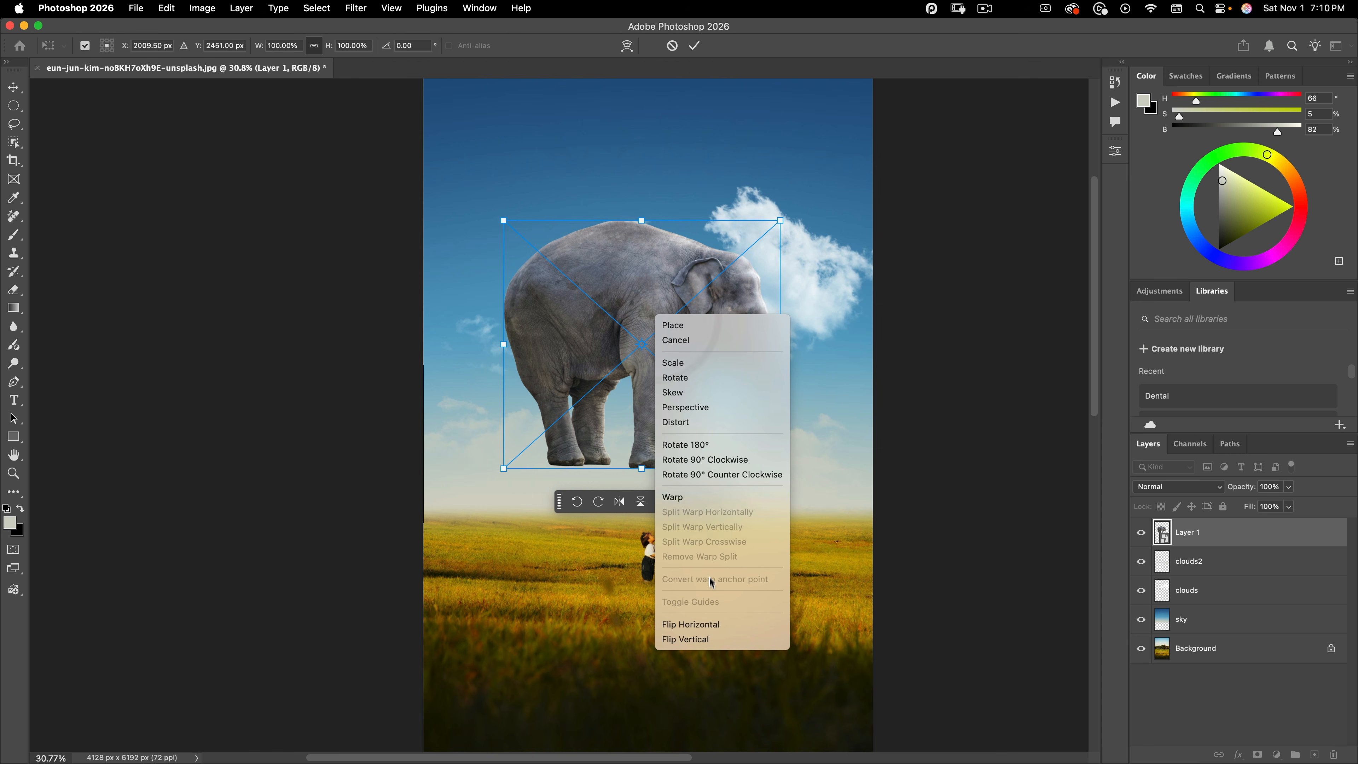
pyautogui.click(702, 625)
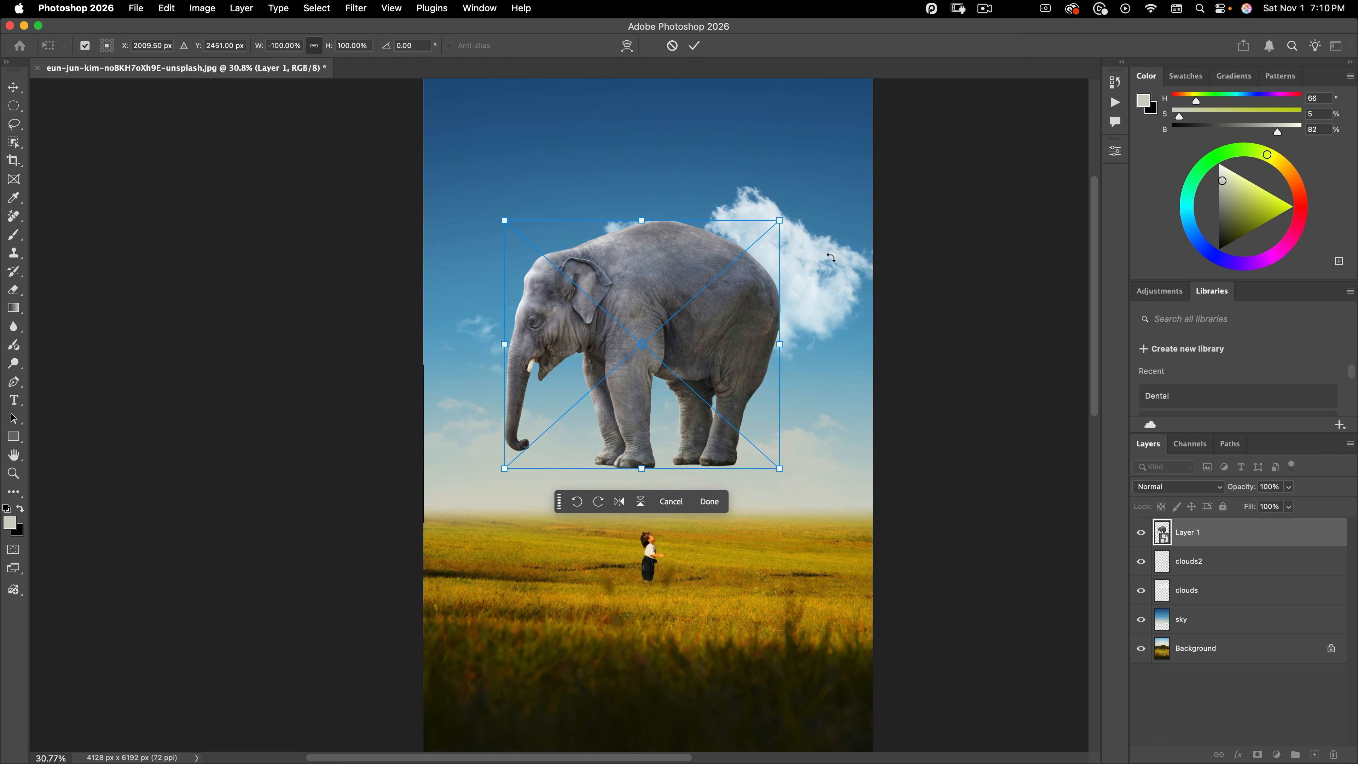
pyautogui.moveTo(646, 369); pyautogui.dragTo(694, 369)
pyautogui.moveTo(831, 221); pyautogui.dragTo(810, 249)
pyautogui.moveTo(750, 338); pyautogui.dragTo(740, 339)
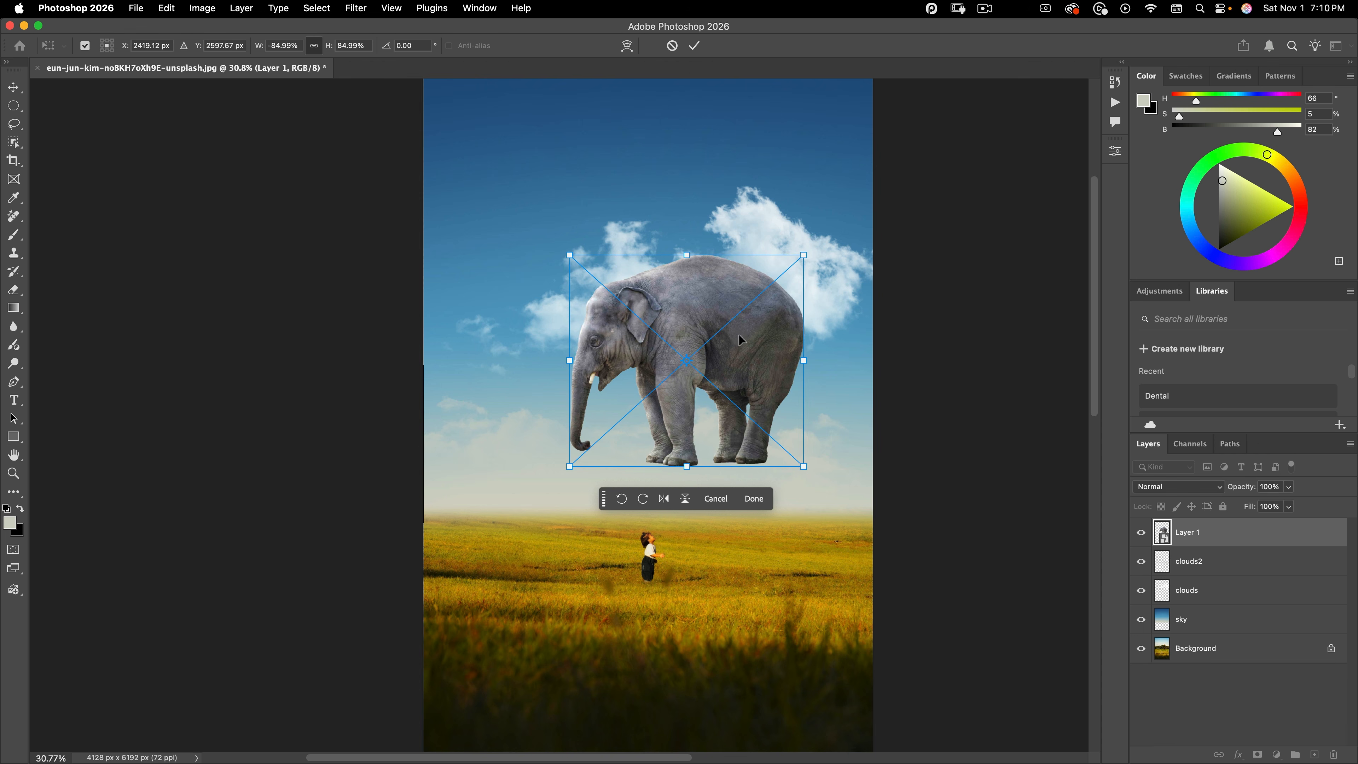
pyautogui.scroll(3, 735, 351)
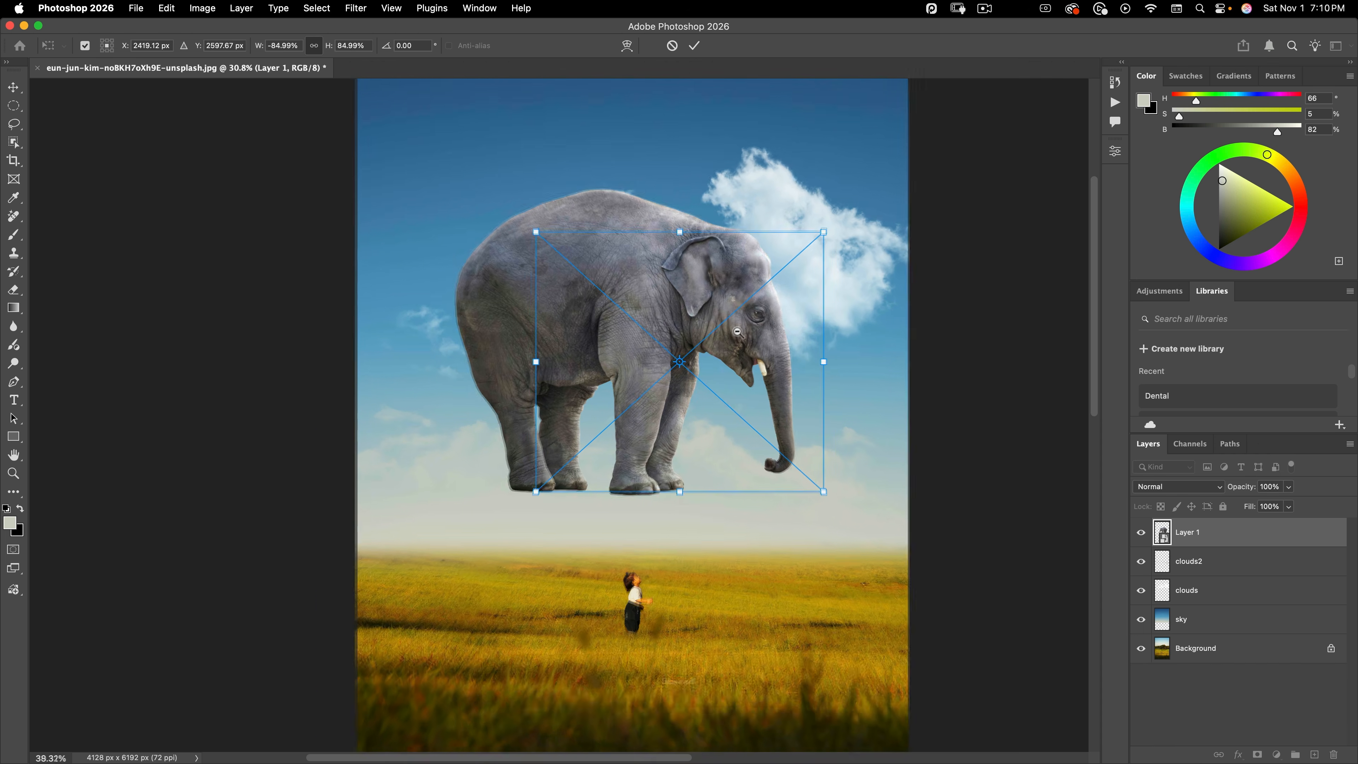
pyautogui.press('Return')
# - Start warping the elephant with Free Transform, pulling the trunk, front feet and hind feet inward along the lower edge
pyautogui.scroll(-1, 639, 356)
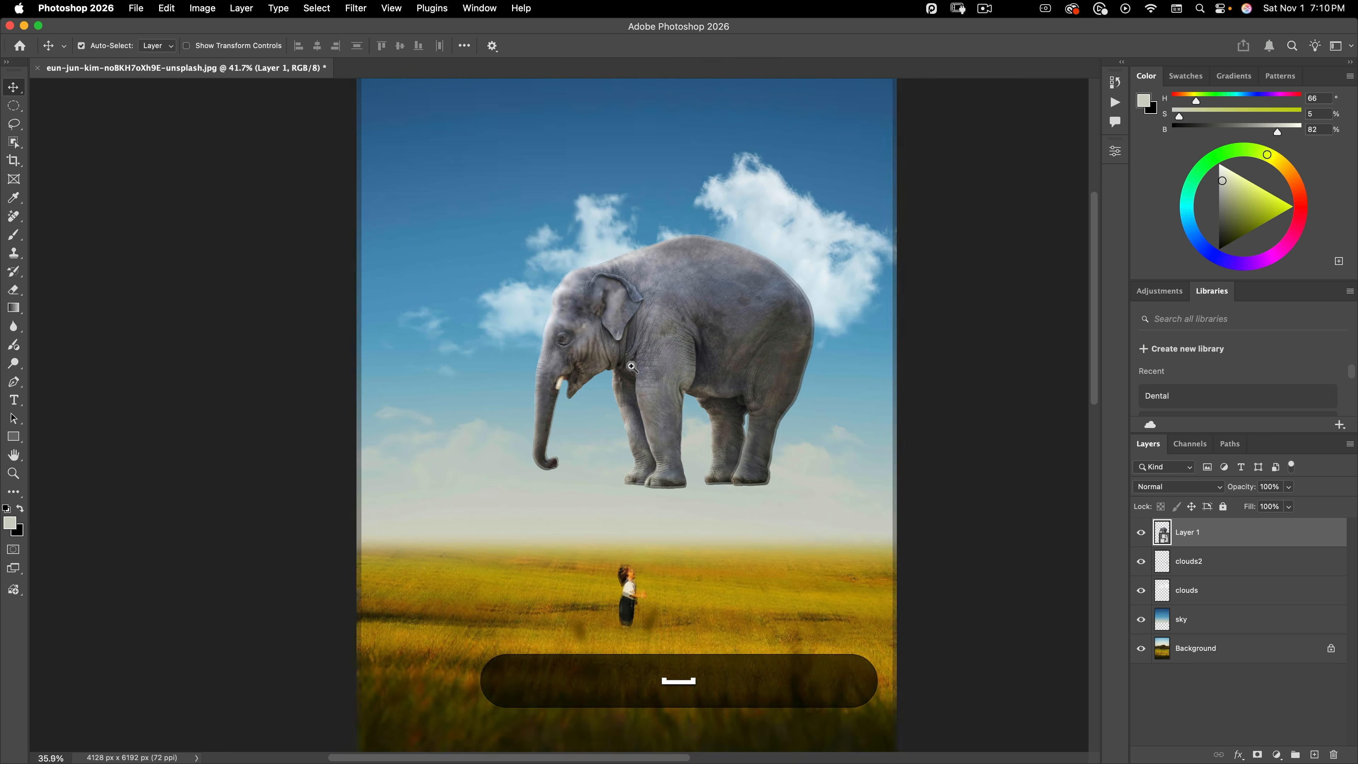
pyautogui.moveTo(636, 356); pyautogui.dragTo(639, 353)
pyautogui.moveTo(716, 383); pyautogui.dragTo(687, 308)
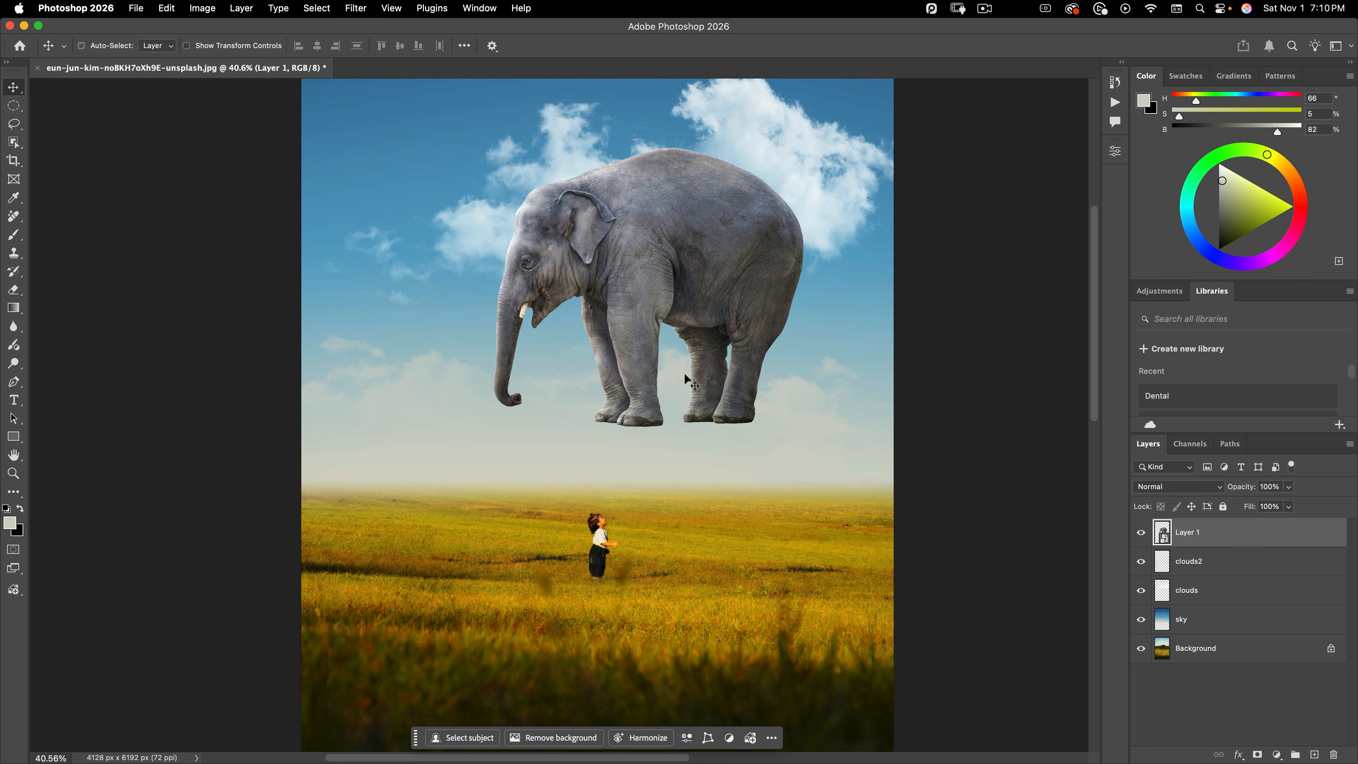
pyautogui.press('super+t')
pyautogui.click(627, 46)
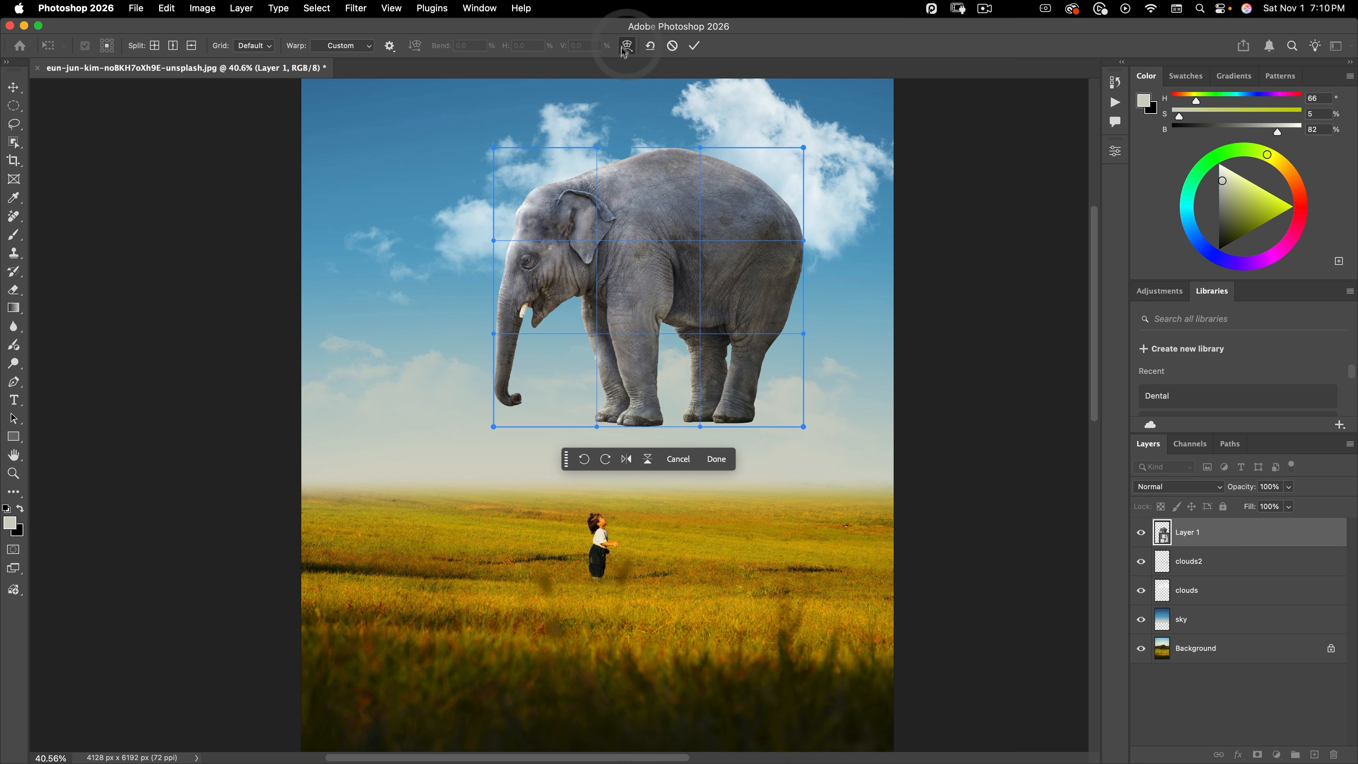
pyautogui.moveTo(508, 427); pyautogui.dragTo(531, 425)
pyautogui.moveTo(619, 428); pyautogui.dragTo(642, 427)
pyautogui.moveTo(794, 426); pyautogui.dragTo(759, 422)
pyautogui.moveTo(639, 421); pyautogui.dragTo(654, 414)
# - Warp the elephant's back and rump into a rounder, balloon-like shape and gather the front and hind feet close together
pyautogui.moveTo(679, 279); pyautogui.dragTo(676, 296)
pyautogui.moveTo(763, 236); pyautogui.dragTo(773, 173)
pyautogui.moveTo(595, 188); pyautogui.dragTo(598, 185)
pyautogui.moveTo(751, 421); pyautogui.dragTo(751, 421)
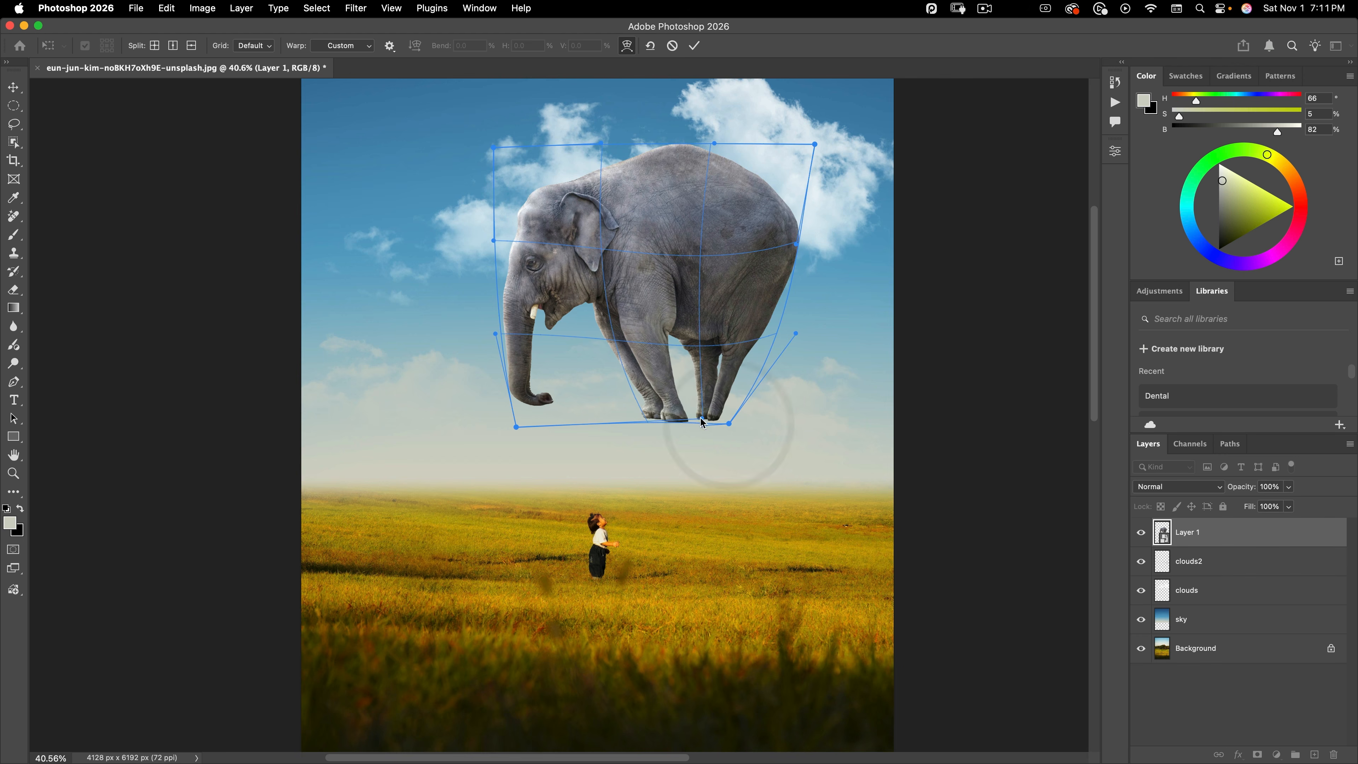
pyautogui.moveTo(655, 415); pyautogui.dragTo(686, 412)
pyautogui.moveTo(785, 285); pyautogui.dragTo(789, 303)
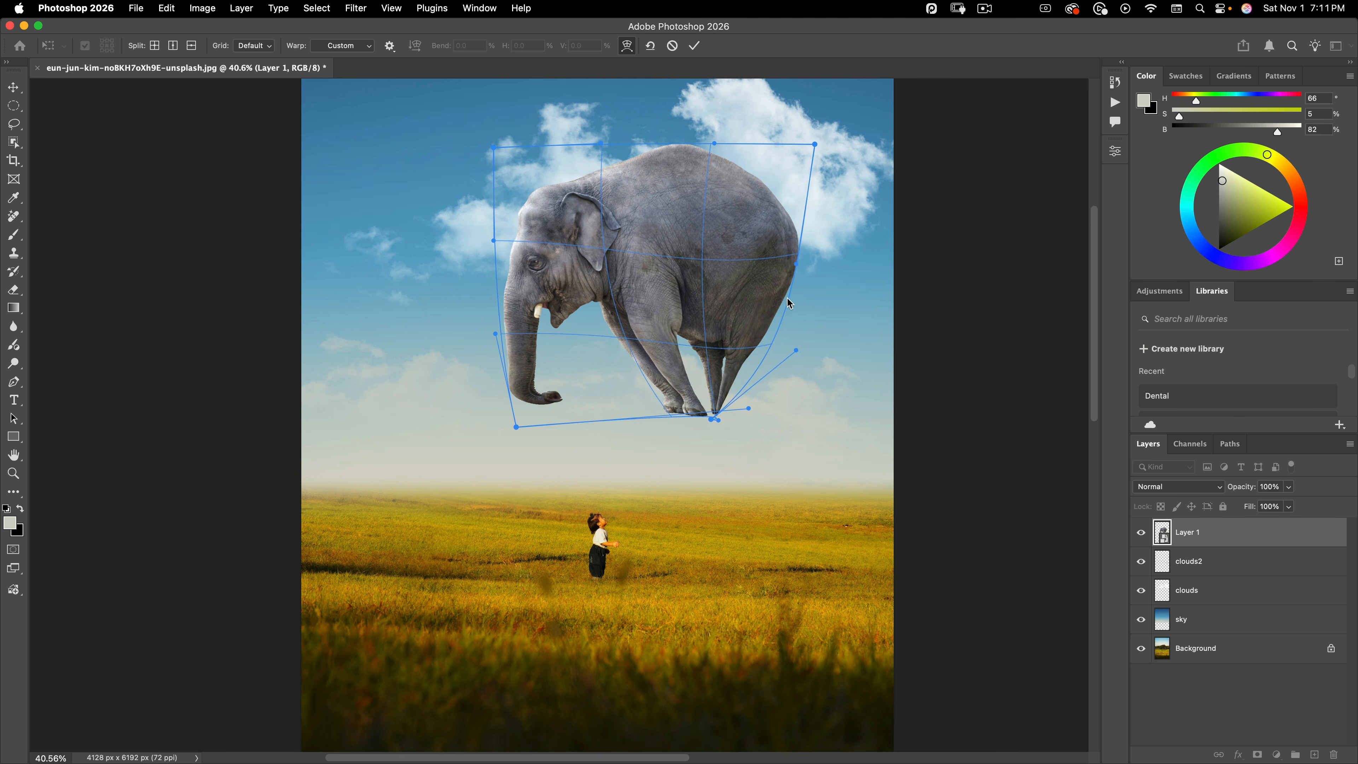
pyautogui.moveTo(715, 411); pyautogui.dragTo(675, 409)
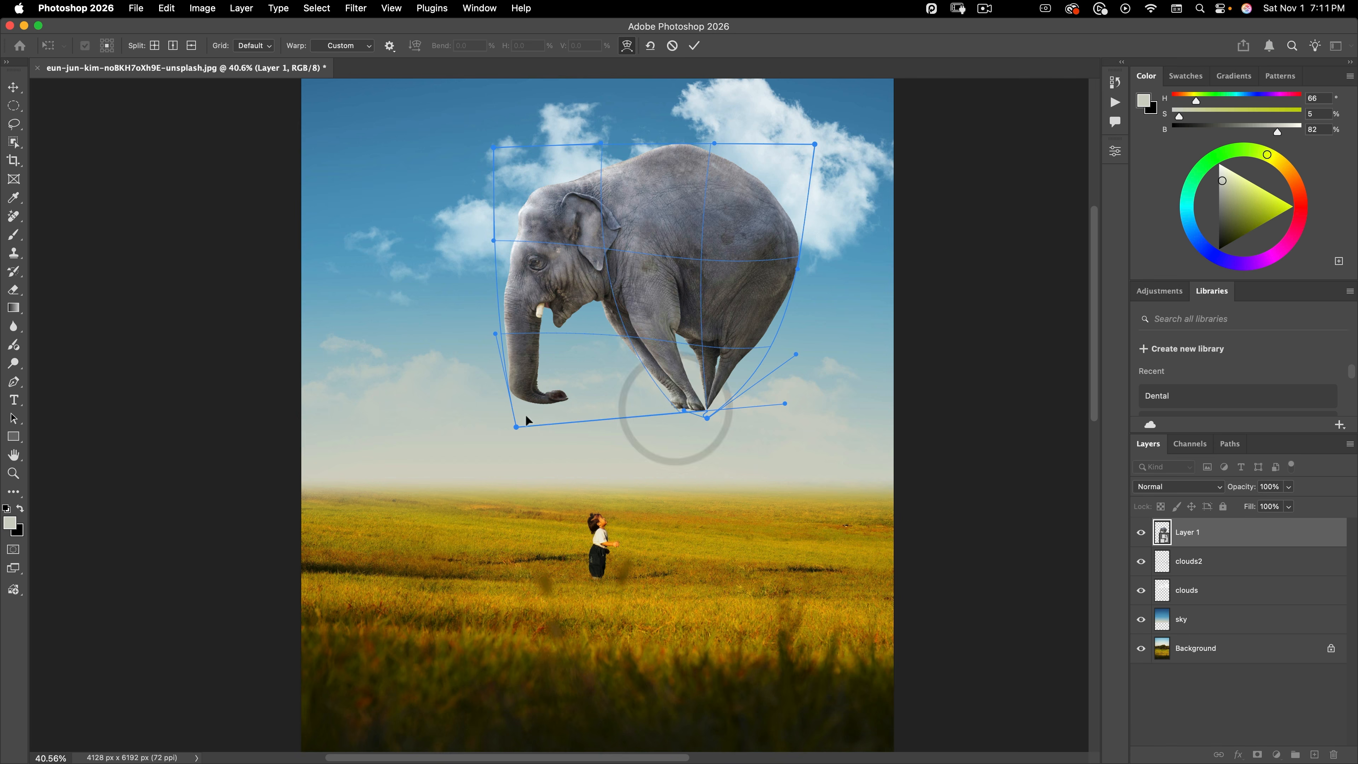
# - Warp the trunk inward toward the front feet and reshape the forehead and face to follow the rounded body
pyautogui.moveTo(528, 421); pyautogui.dragTo(553, 416)
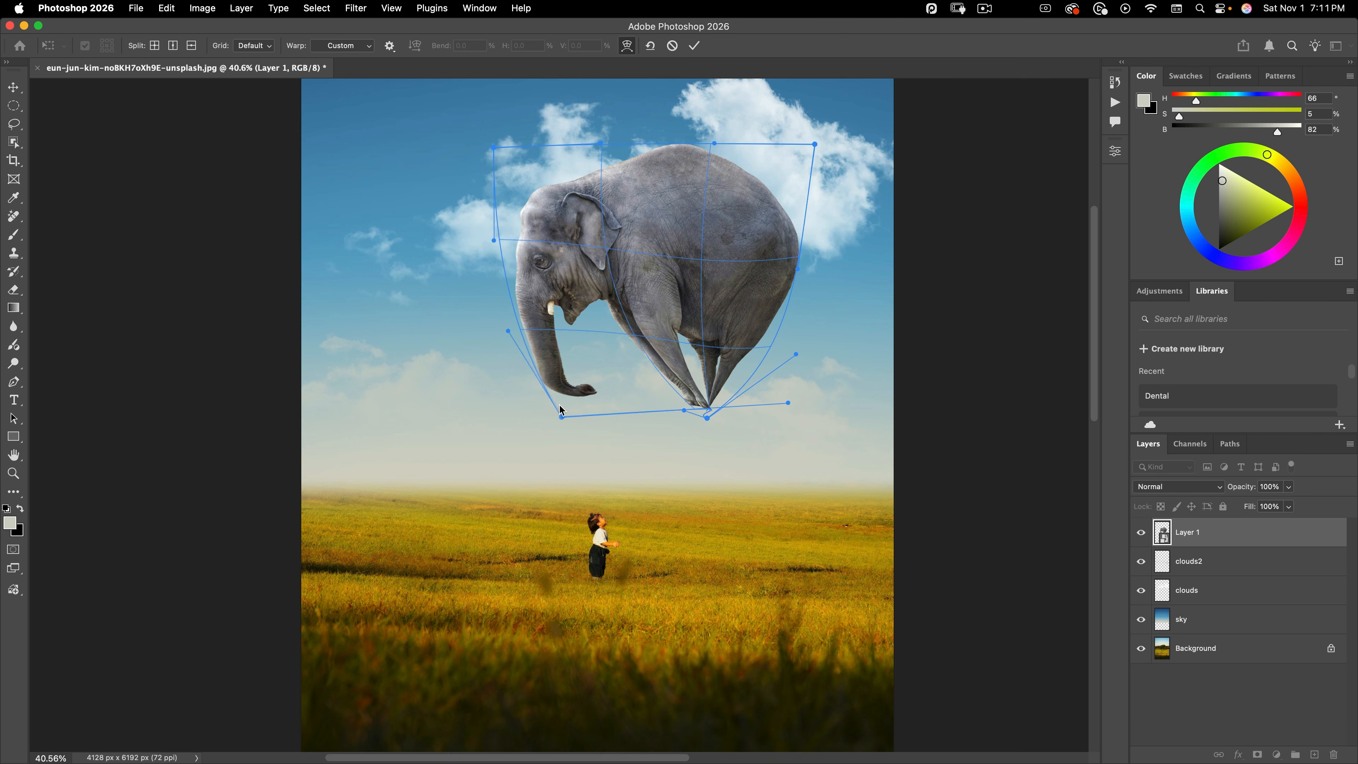
pyautogui.moveTo(565, 396); pyautogui.dragTo(564, 396)
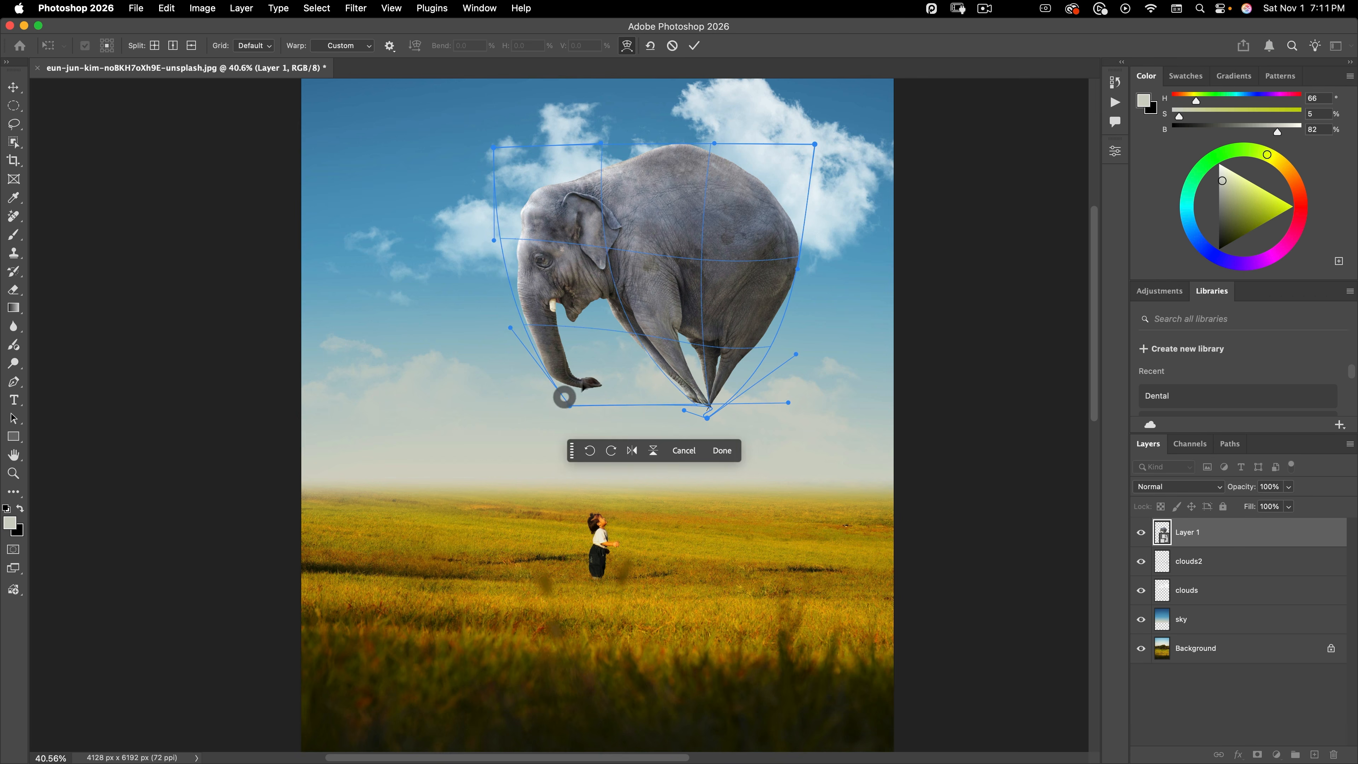
pyautogui.moveTo(595, 333); pyautogui.dragTo(597, 344)
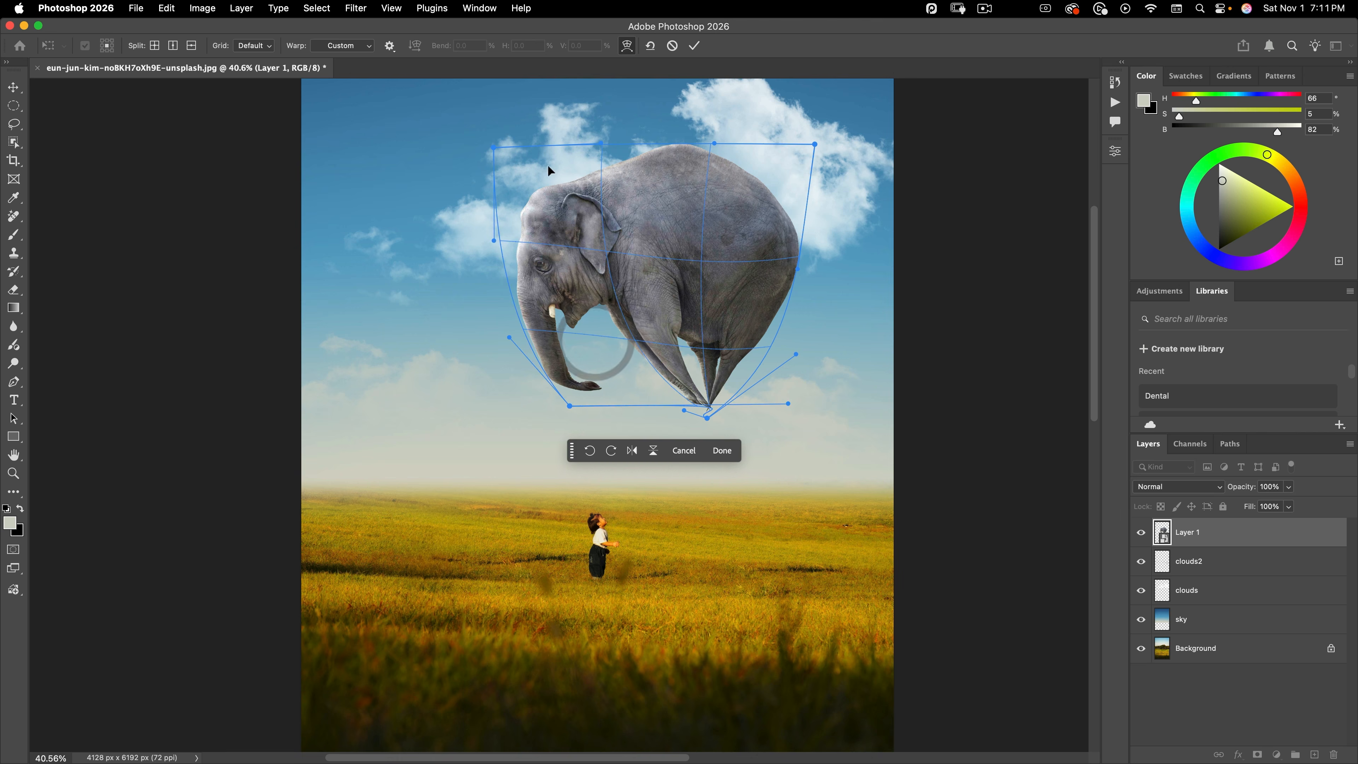
pyautogui.moveTo(527, 163); pyautogui.dragTo(539, 158)
pyautogui.moveTo(555, 366); pyautogui.dragTo(593, 367)
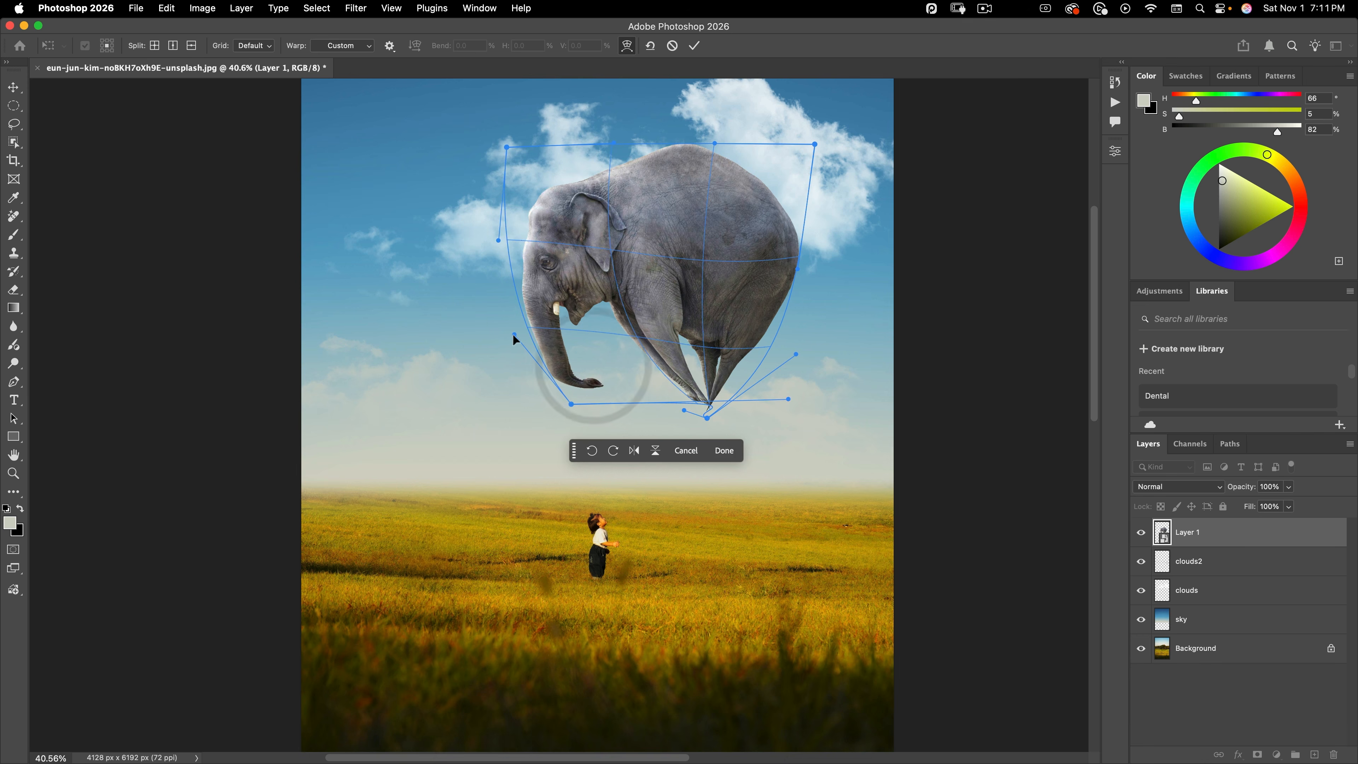
pyautogui.moveTo(515, 339); pyautogui.dragTo(519, 347)
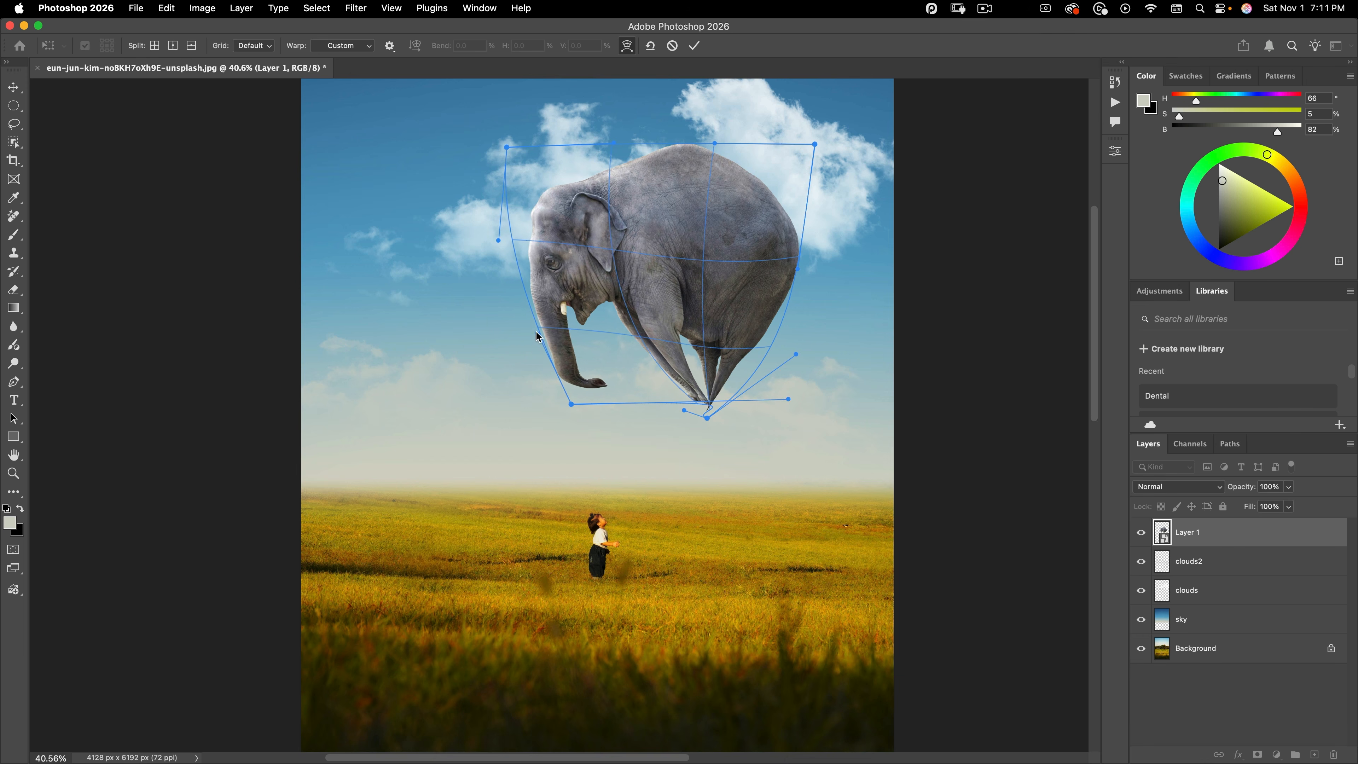
pyautogui.moveTo(535, 330); pyautogui.dragTo(534, 330)
pyautogui.moveTo(664, 324); pyautogui.dragTo(659, 325)
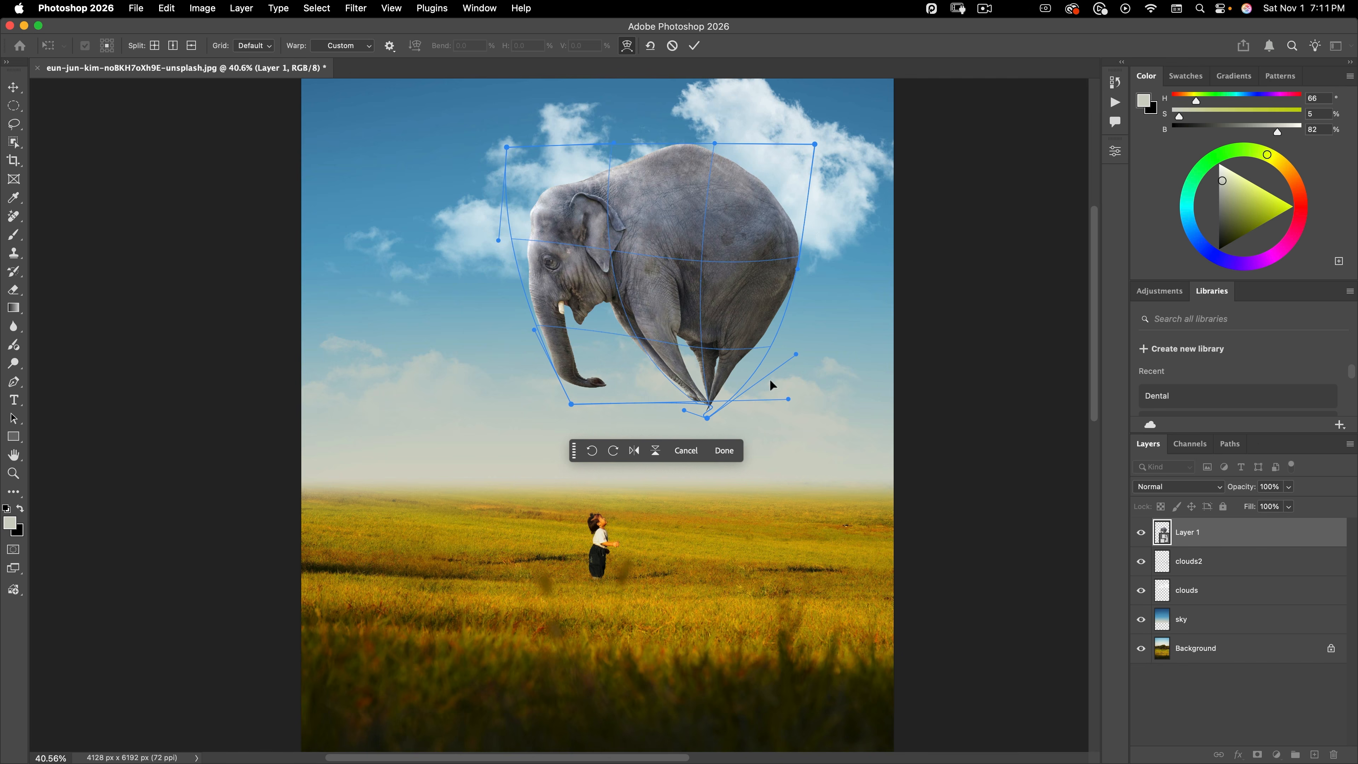
# - Taper the gathered feet to a point, settle the elephant slightly lower in the sky, and commit the warp
pyautogui.moveTo(707, 407); pyautogui.dragTo(699, 402)
pyautogui.moveTo(746, 277); pyautogui.dragTo(679, 343)
pyautogui.click(694, 46)
# - Shift the main clouds on the "clouds" layer slightly to the left behind the elephant
pyautogui.click(1200, 594)
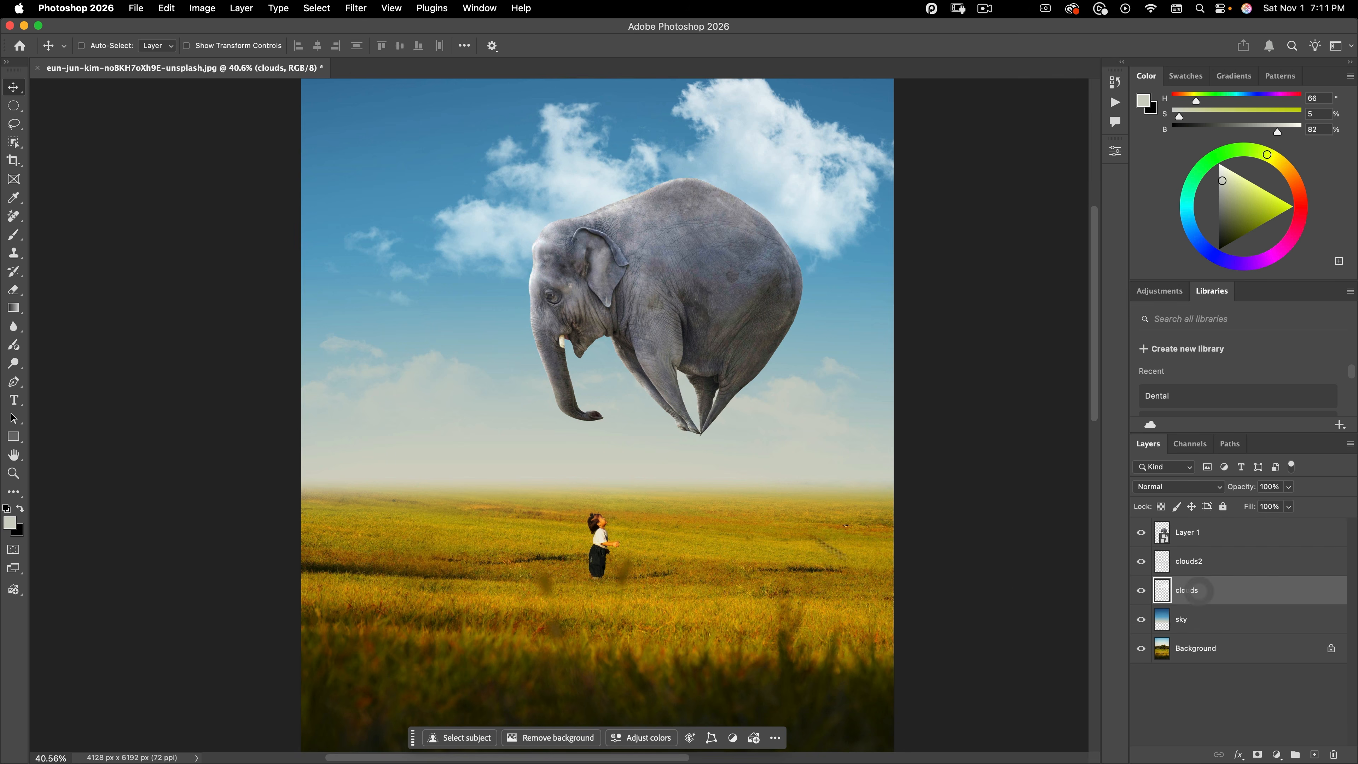
pyautogui.moveTo(717, 395); pyautogui.dragTo(692, 393)
pyautogui.moveTo(746, 355)
pyautogui.mouseDown()
pyautogui.moveTo(753, 391)
pyautogui.moveTo(750, 360)
pyautogui.mouseUp()
pyautogui.scroll(2, 679, 460)
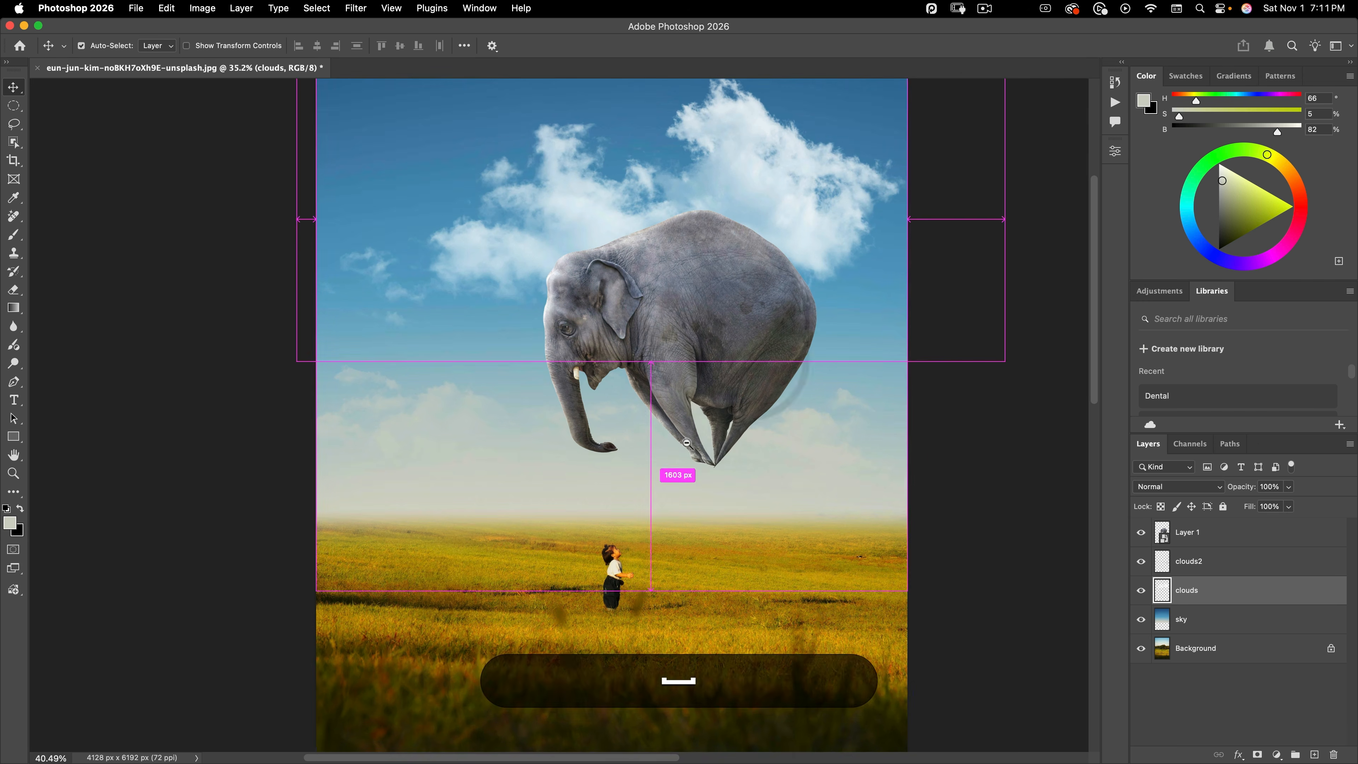
# - Return to the elephant layer and nudge the elephant slightly up and to the left above the child
pyautogui.click(1190, 532)
pyautogui.moveTo(768, 433); pyautogui.dragTo(749, 418)
pyautogui.scroll(1, 680, 460)
pyautogui.scroll(1, 680, 460)
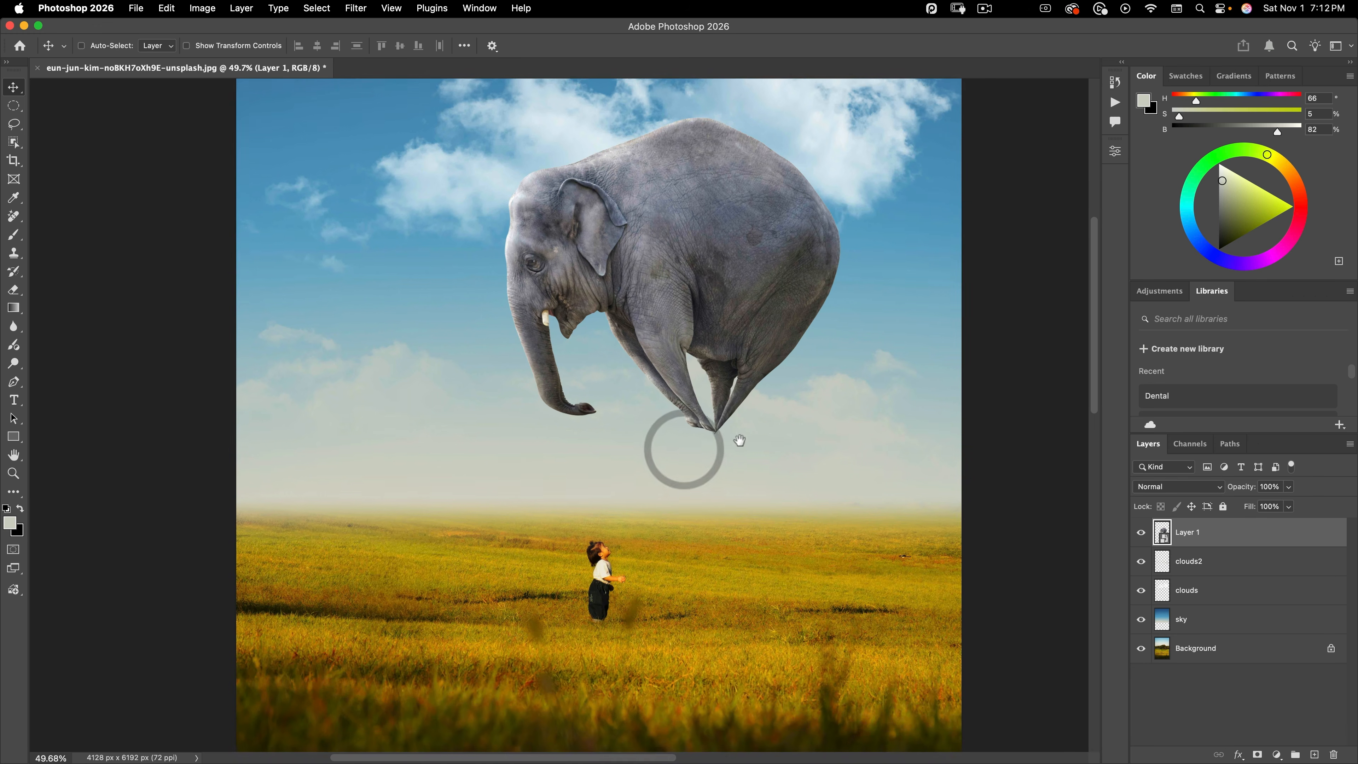
pyautogui.scroll(-1, 737, 439)
pyautogui.moveTo(681, 447); pyautogui.dragTo(685, 440)
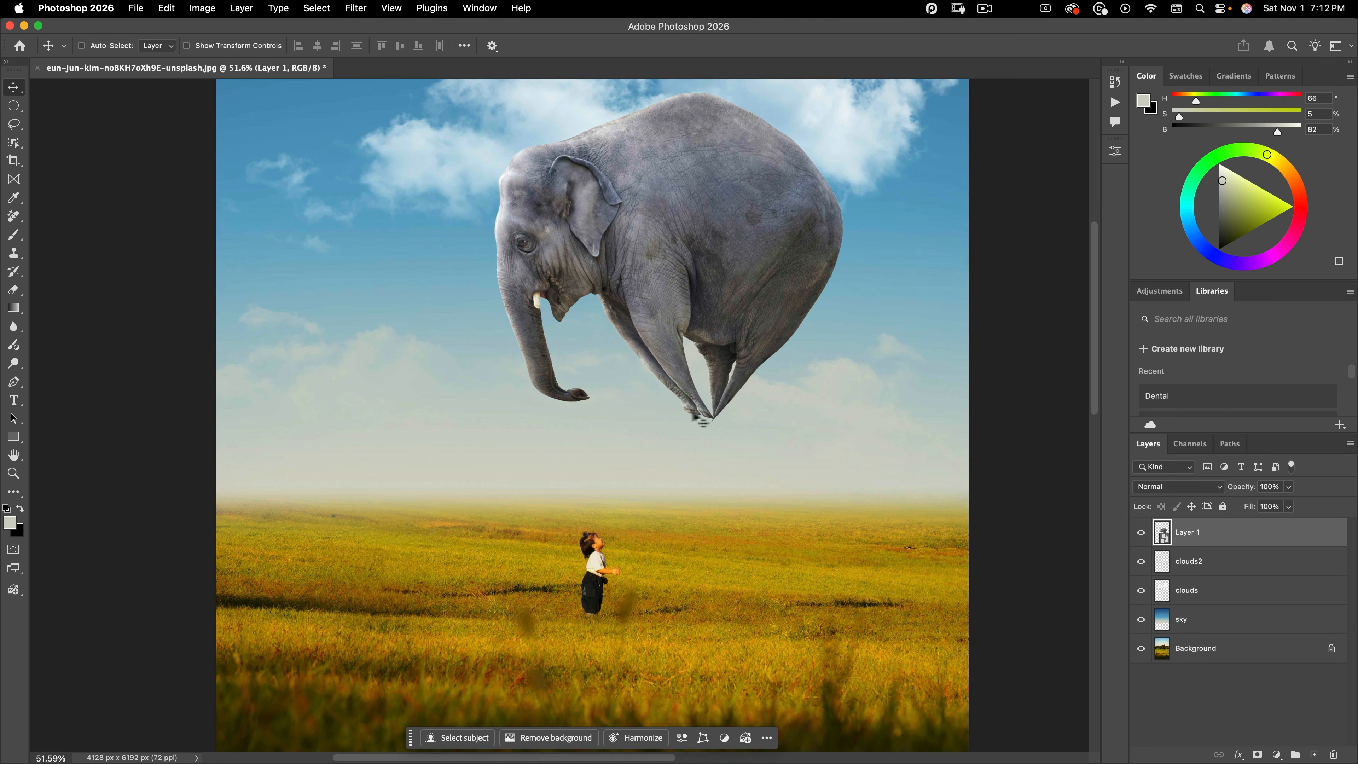
# - Open florian-klauer-nptLmg6jqDo-unsplash.jpg, remove the background around the balloon and chair, and apply the layer mask
pyautogui.press('super+o')
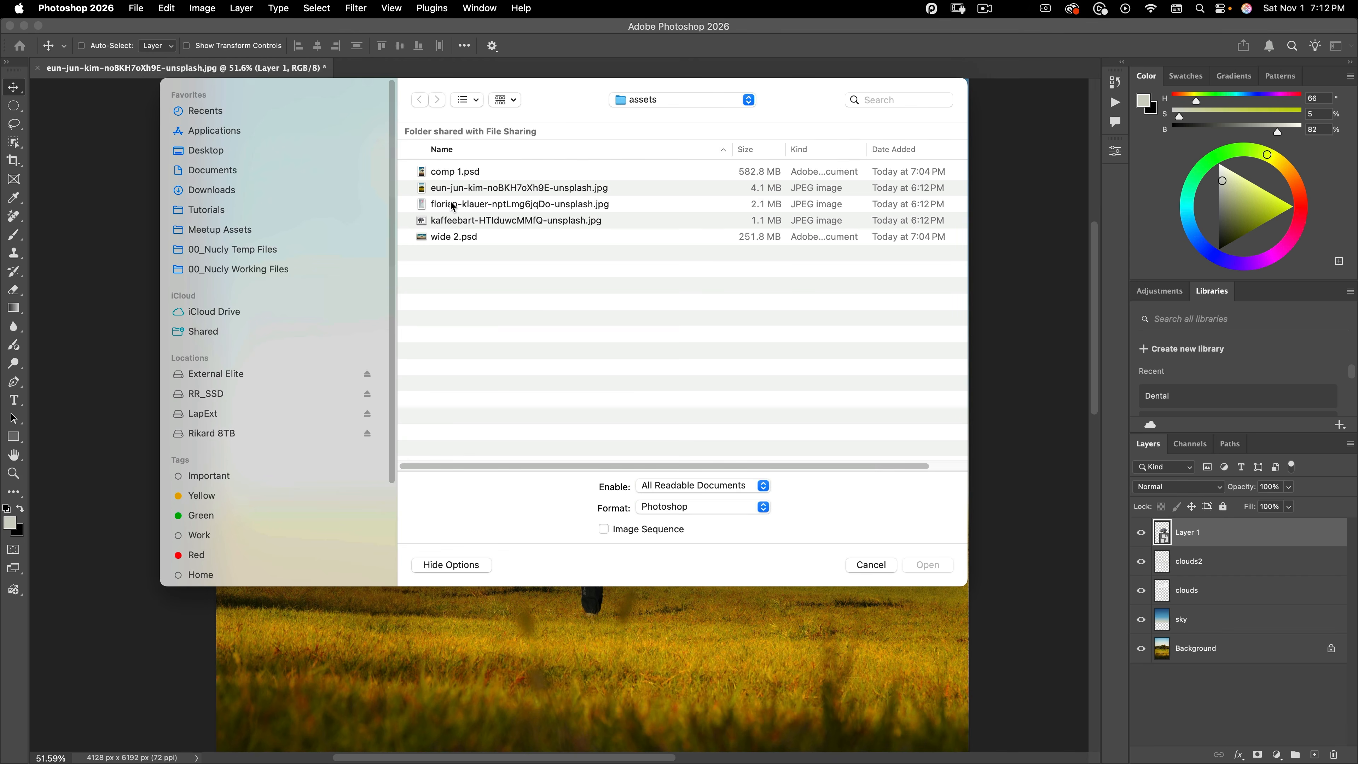
pyautogui.doubleClick(451, 205)
pyautogui.press('space')
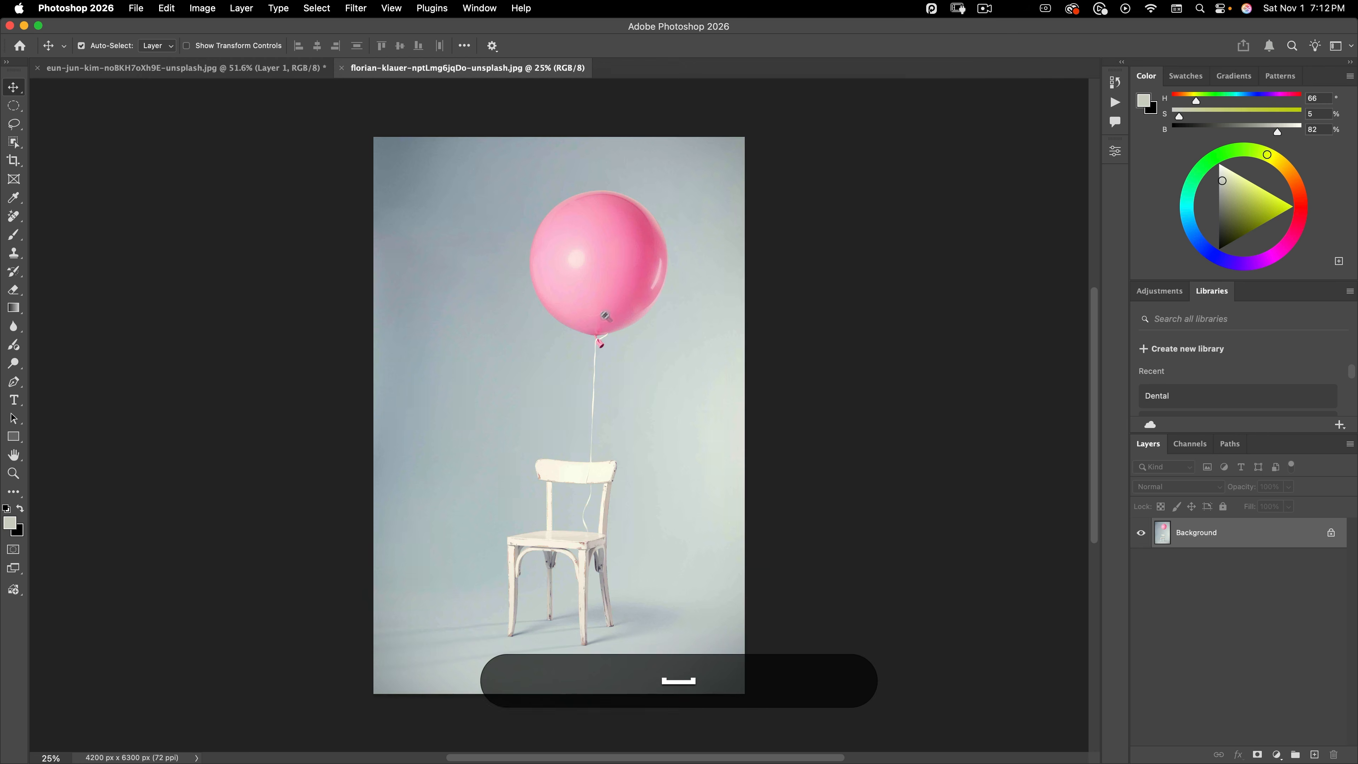
pyautogui.moveTo(606, 316); pyautogui.dragTo(651, 255)
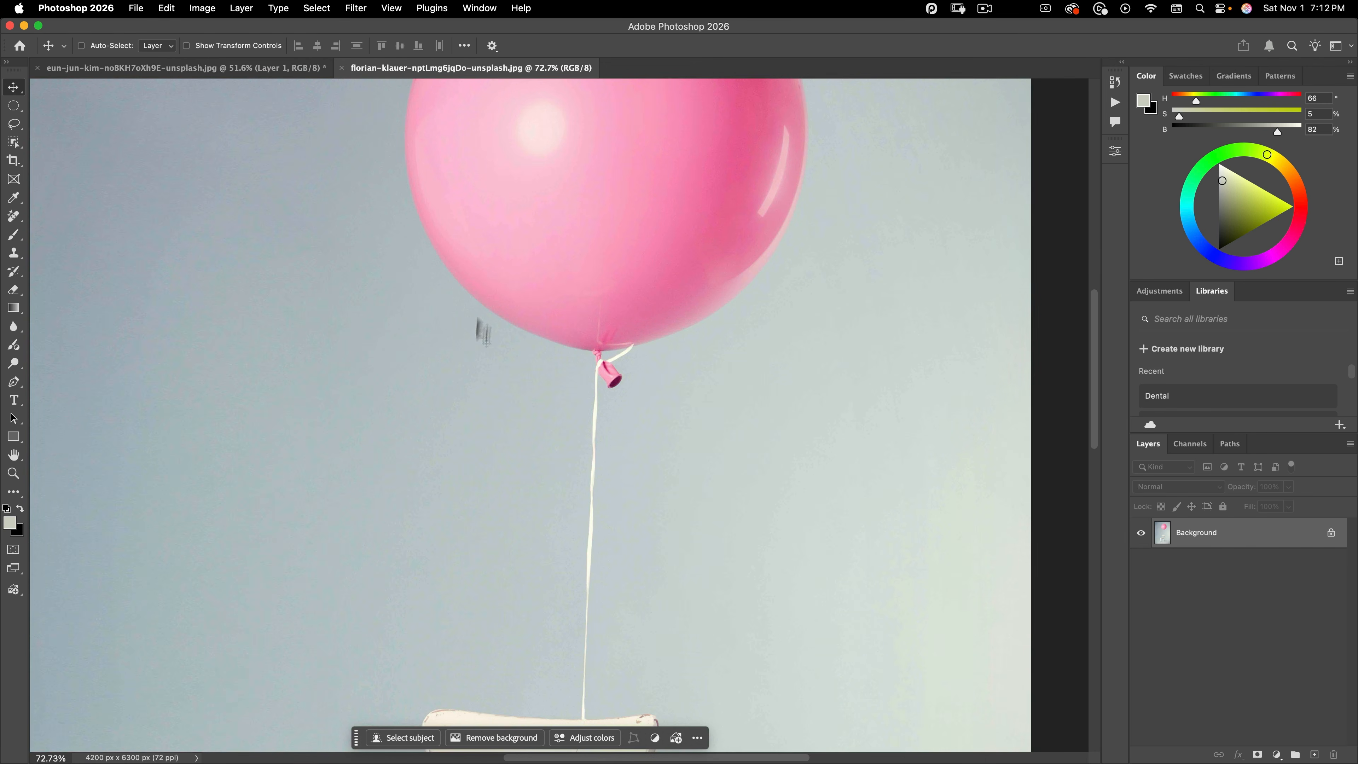
pyautogui.click(512, 737)
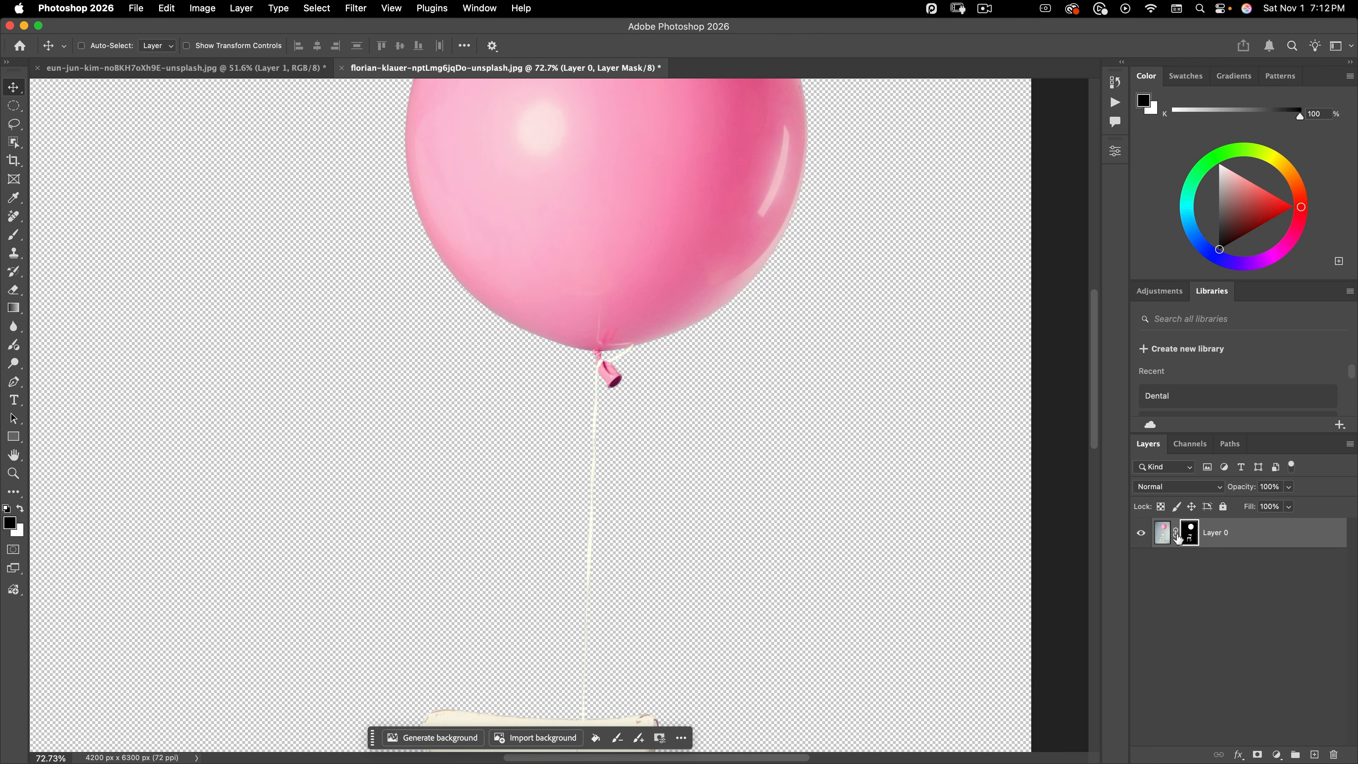
pyautogui.rightClick(1189, 533)
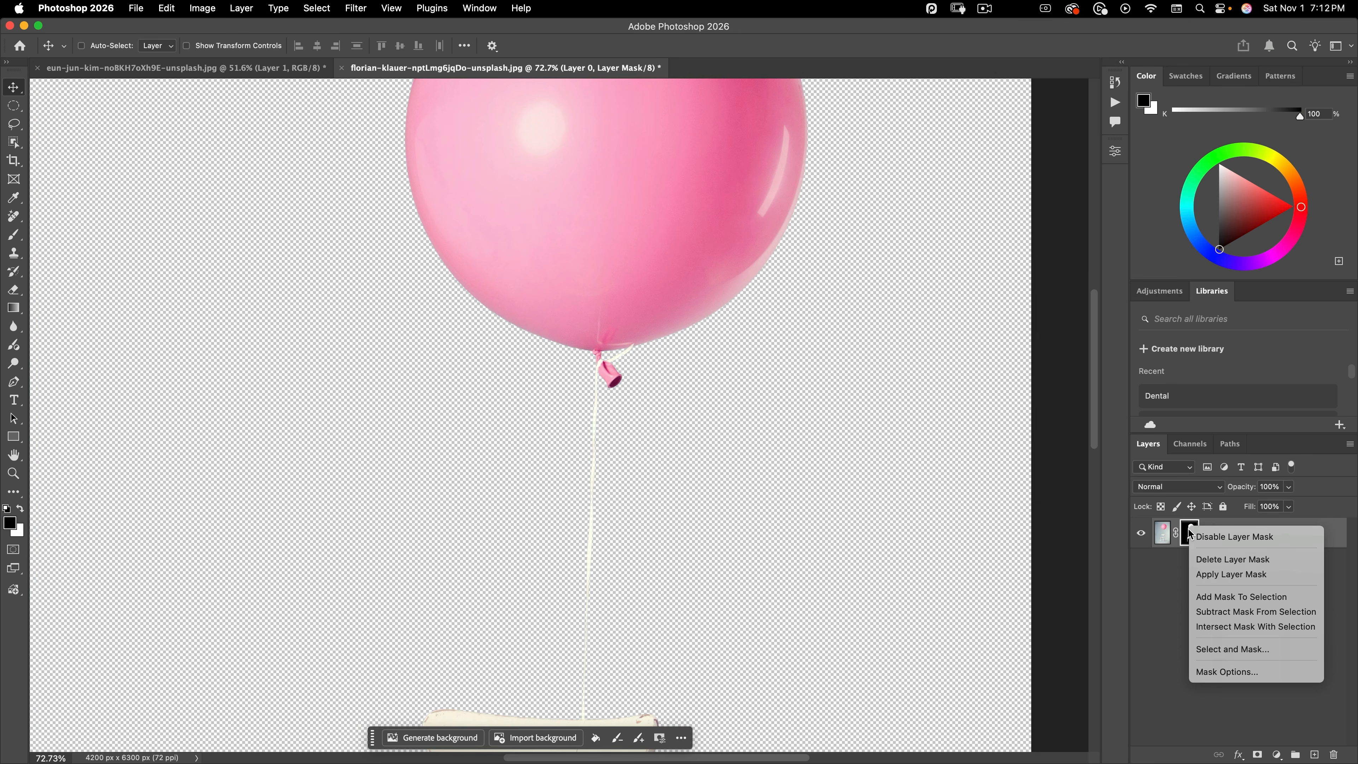
pyautogui.click(1198, 575)
# - Select the balloon's lower part with its knot using a rectangular marquee and copy it
pyautogui.click(14, 106)
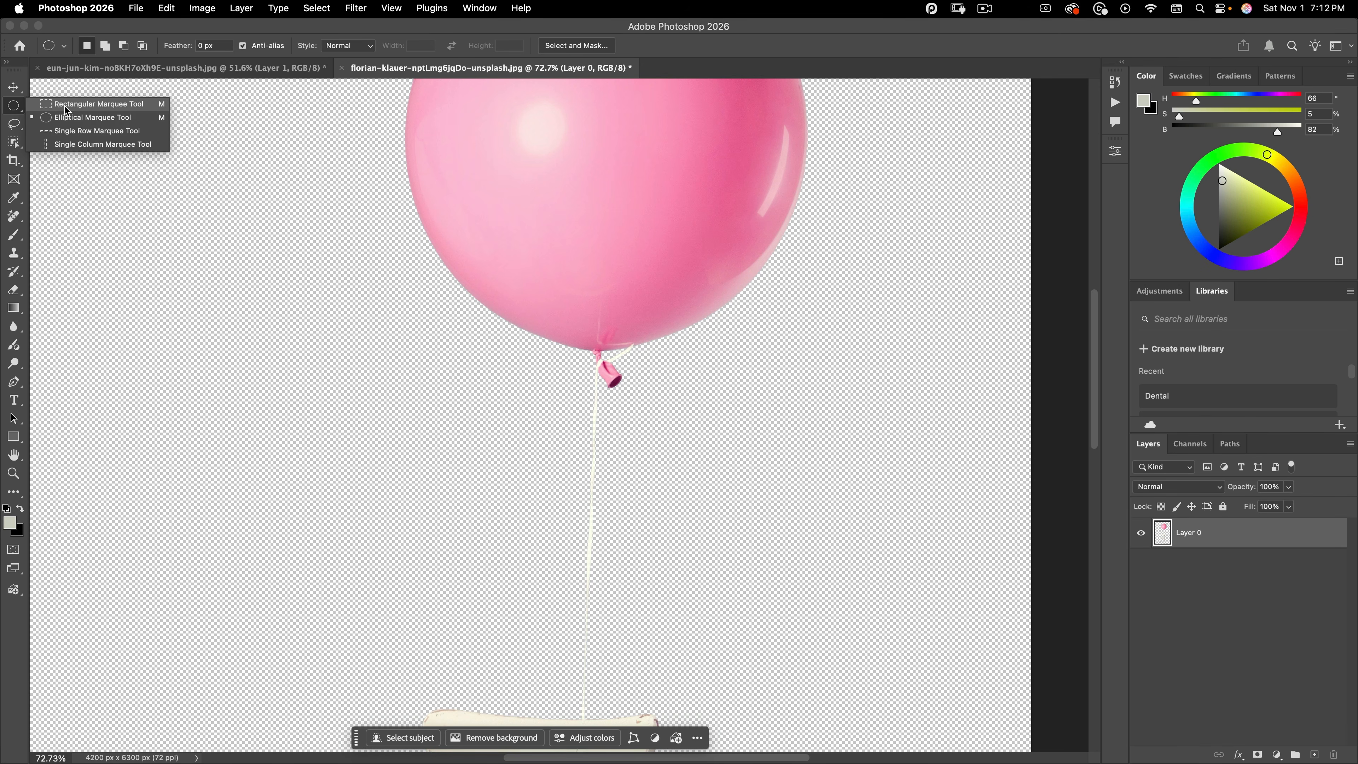
pyautogui.click(65, 107)
pyautogui.moveTo(406, 225); pyautogui.dragTo(811, 389)
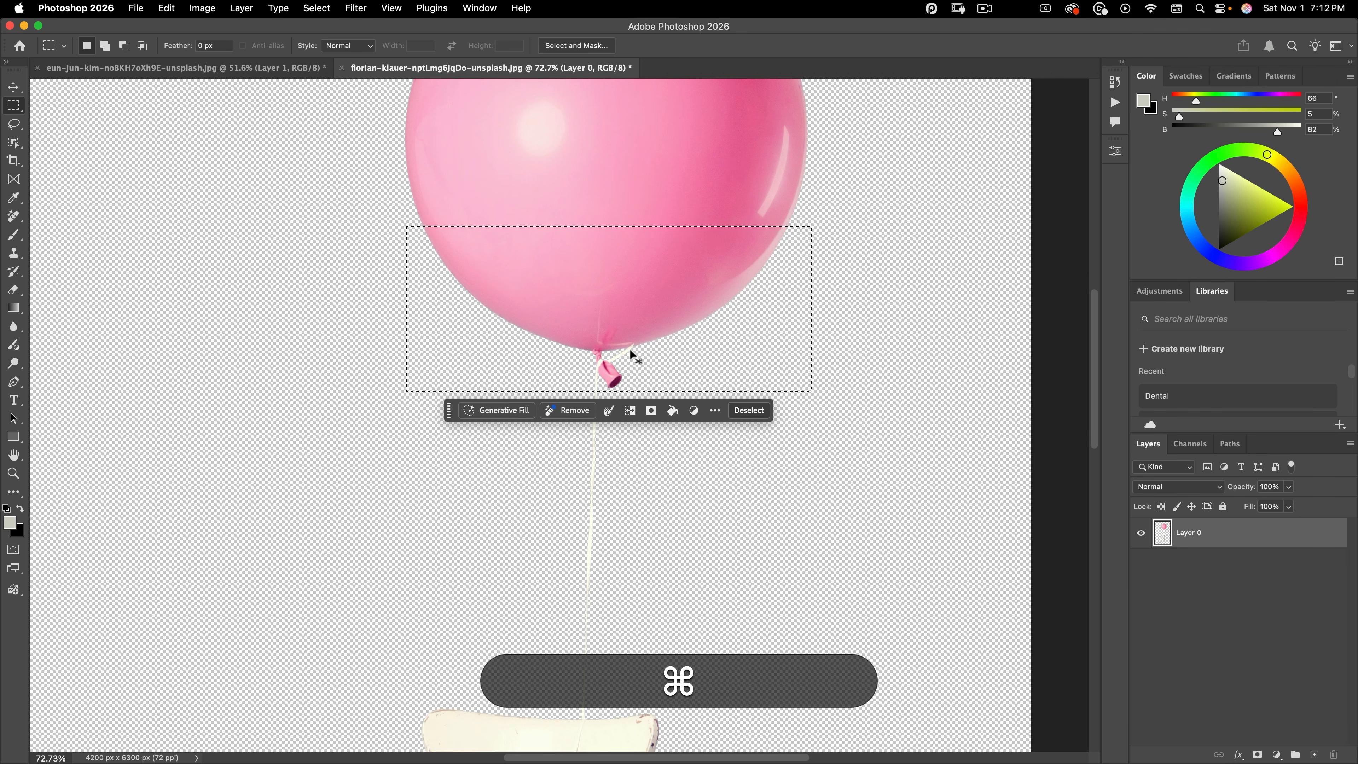
pyautogui.press('super+c')
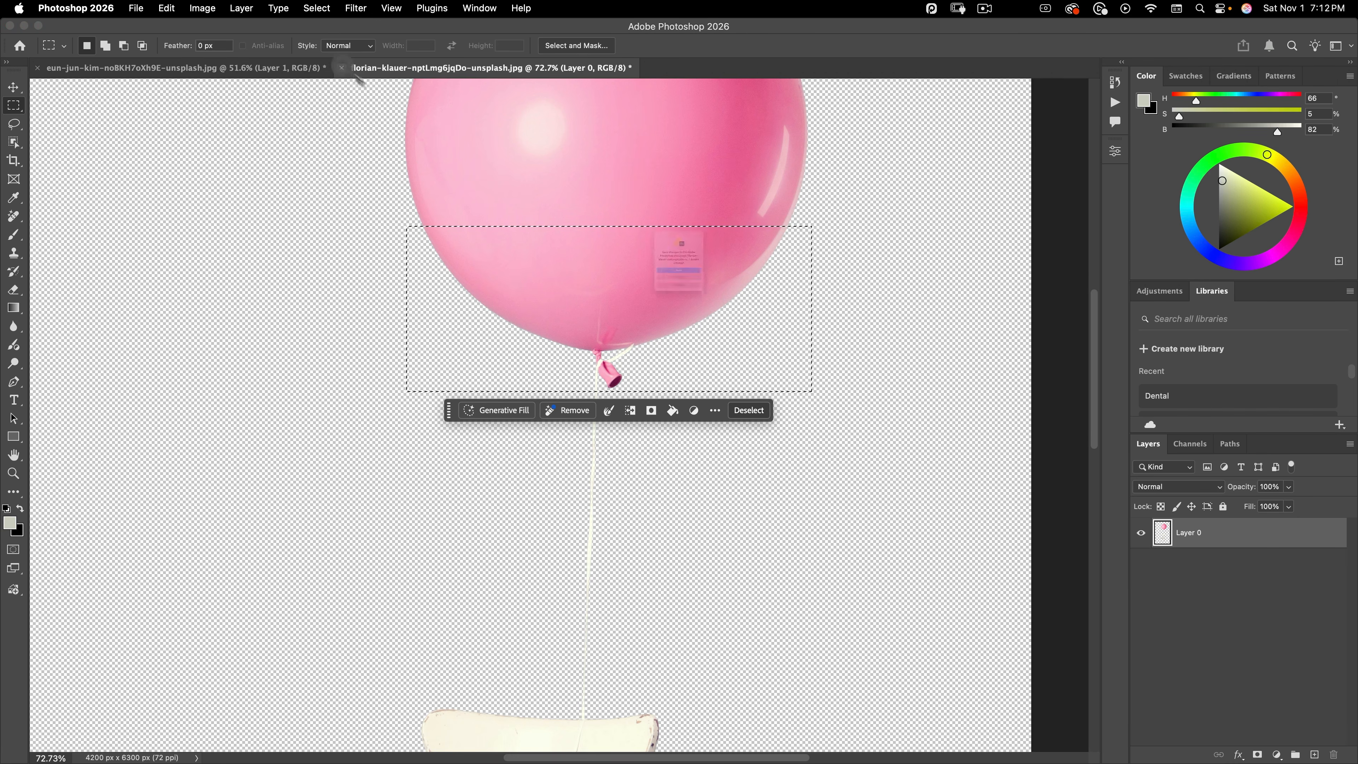
# - Close the balloon document without saving it and paste the copied balloon piece into the elephant composite
pyautogui.click(341, 67)
pyautogui.click(699, 319)
pyautogui.press('super+v')
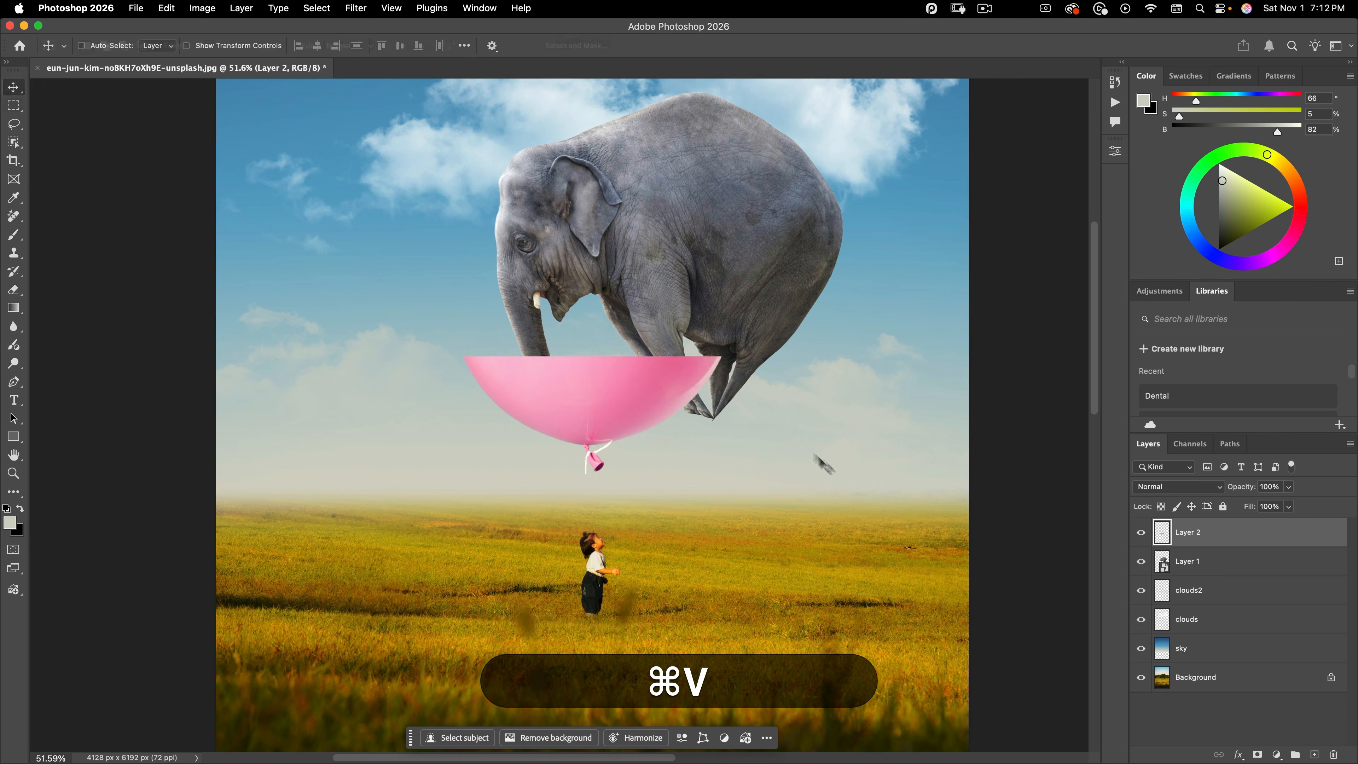
# - Place the balloon piece over the elephant's gathered feet, scale it to about 48%, narrow it slightly, and commit the transform
pyautogui.moveTo(681, 420); pyautogui.dragTo(801, 399)
pyautogui.press('alt+super+t')
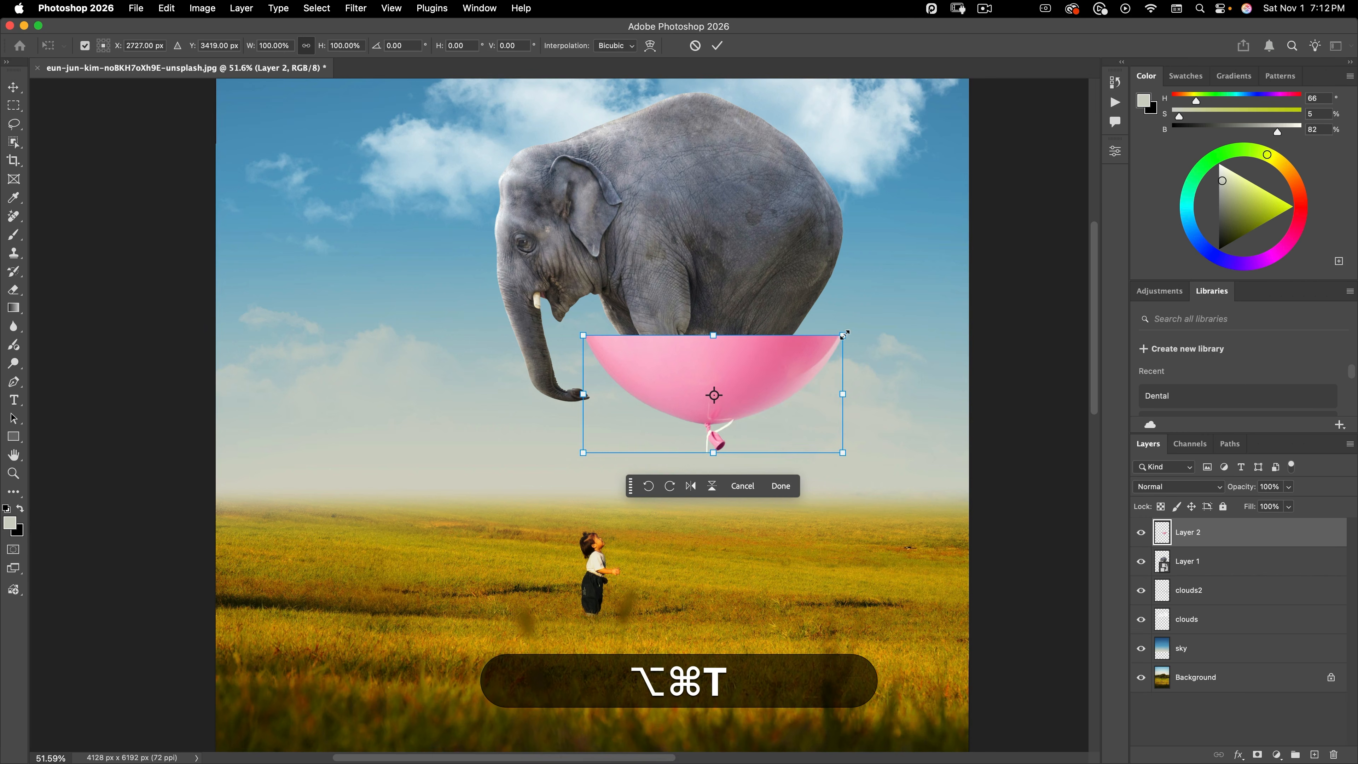
pyautogui.moveTo(844, 334); pyautogui.dragTo(773, 354)
pyautogui.moveTo(728, 394); pyautogui.dragTo(794, 315)
pyautogui.moveTo(732, 418)
pyautogui.mouseDown()
pyautogui.moveTo(716, 603)
pyautogui.moveTo(735, 396)
pyautogui.moveTo(730, 406)
pyautogui.mouseUp()
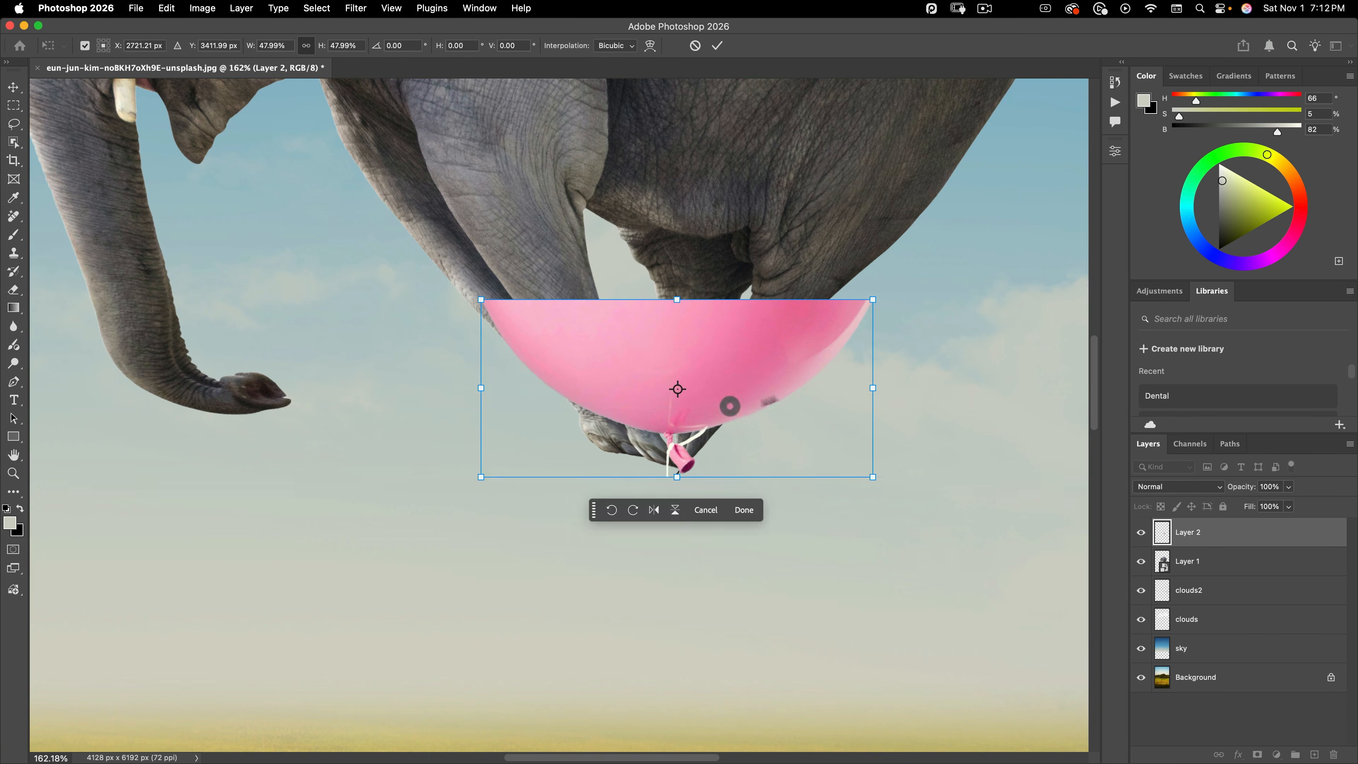
pyautogui.moveTo(873, 388); pyautogui.dragTo(829, 389)
pyautogui.doubleClick(652, 398)
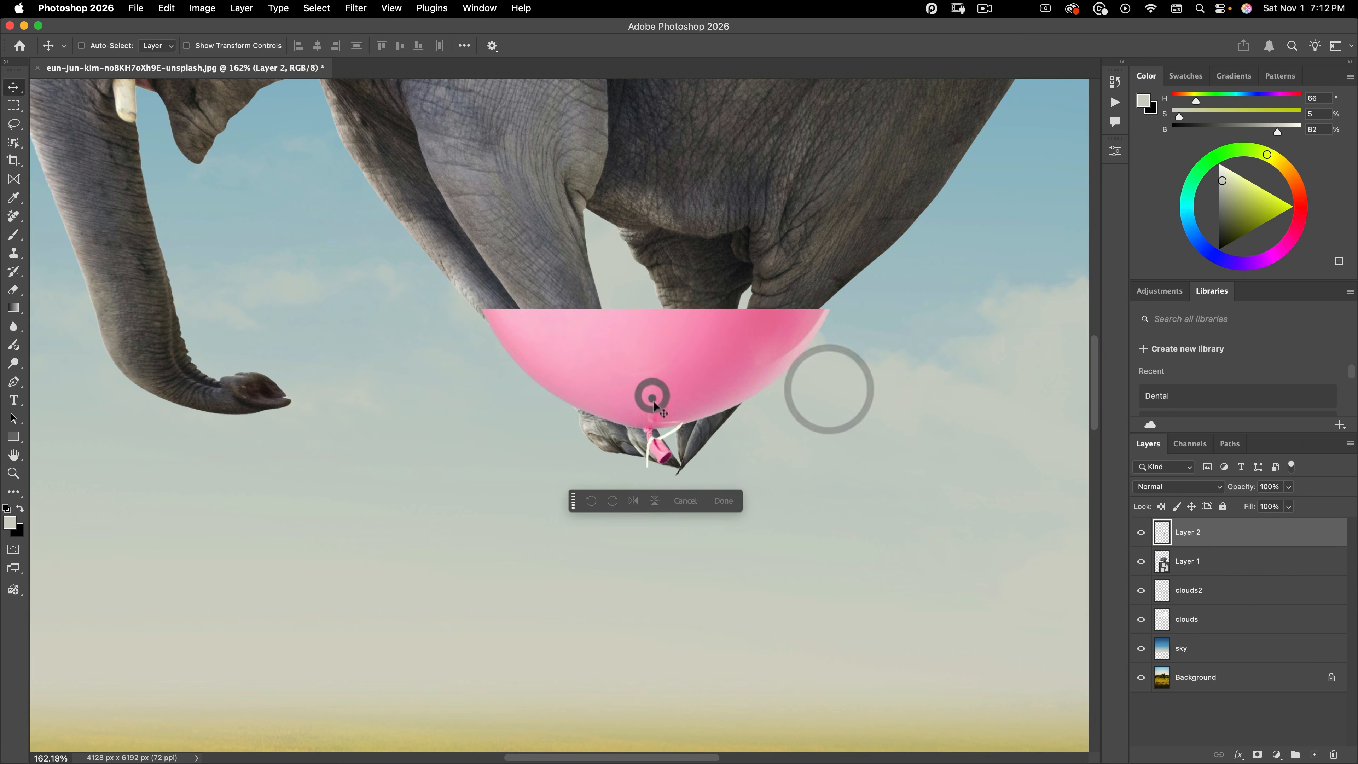
# - Convert the pink balloon piece to dark grey with a Black & White adjustment, setting Reds to -42 and Magentas to -78
pyautogui.scroll(5, 653, 401)
pyautogui.moveTo(676, 402); pyautogui.dragTo(688, 428)
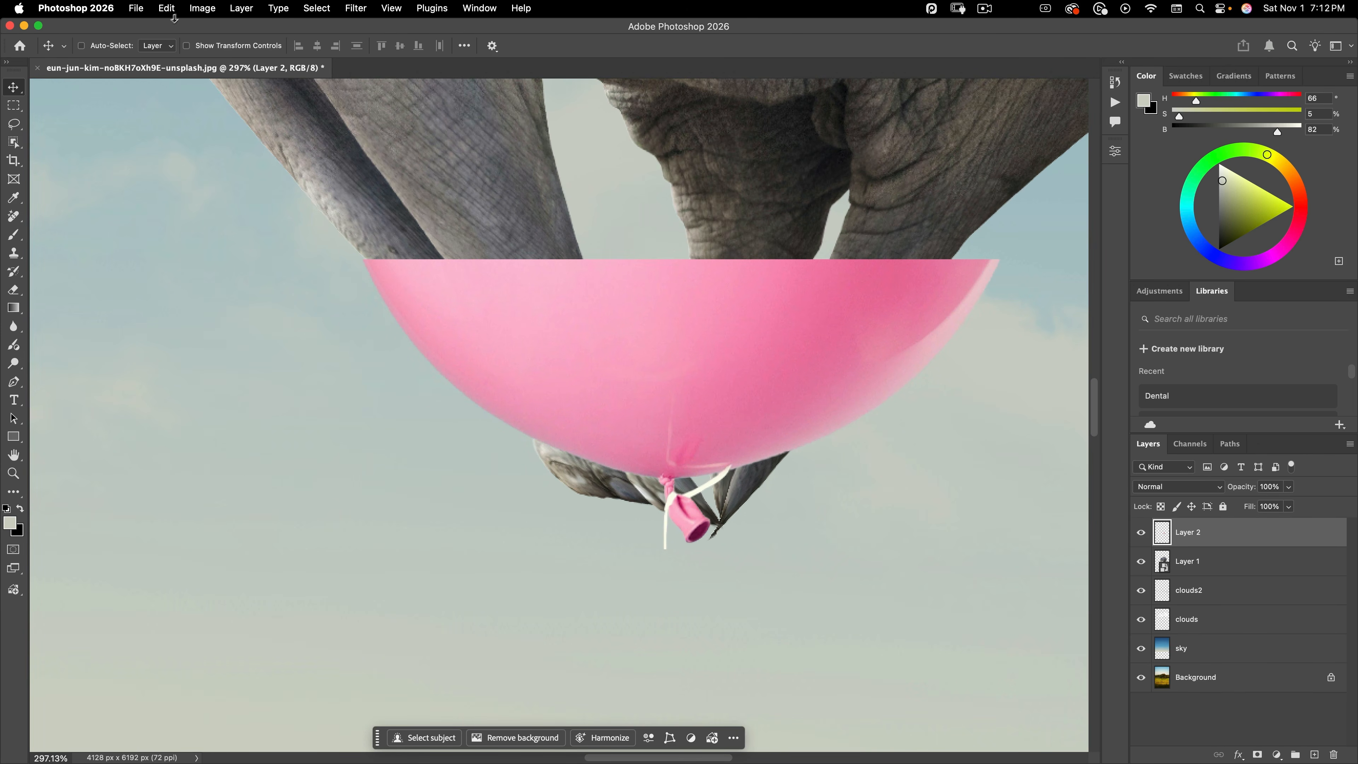
pyautogui.click(198, 8)
pyautogui.moveTo(199, 49)
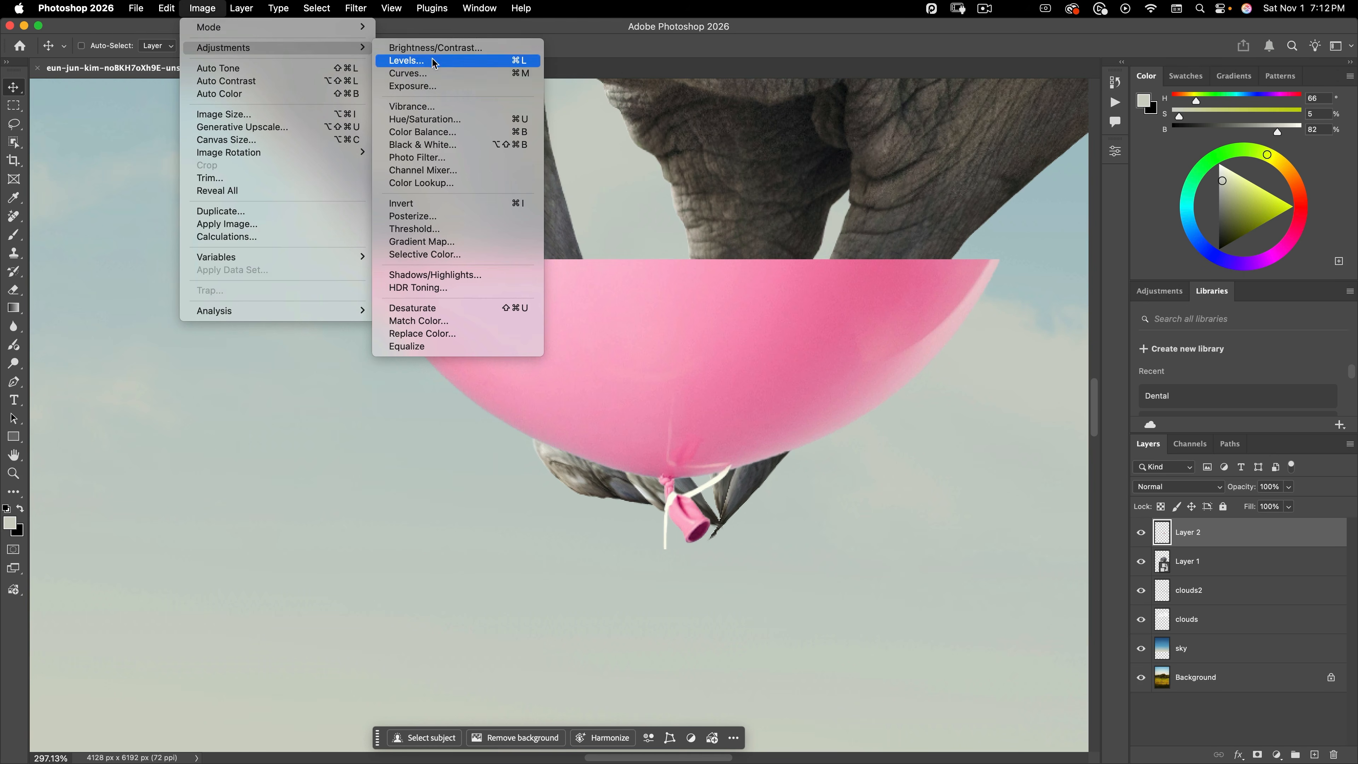
pyautogui.click(422, 140)
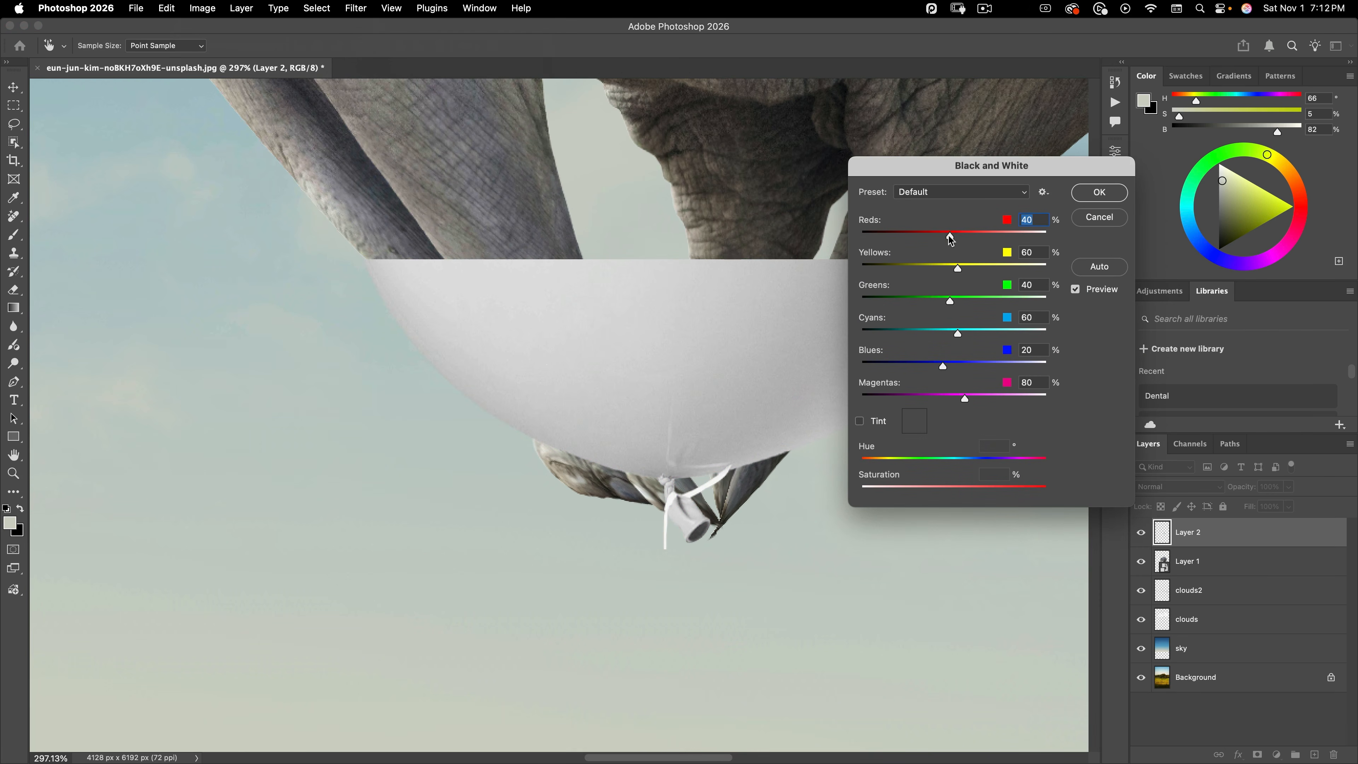
pyautogui.moveTo(950, 239); pyautogui.dragTo(923, 240)
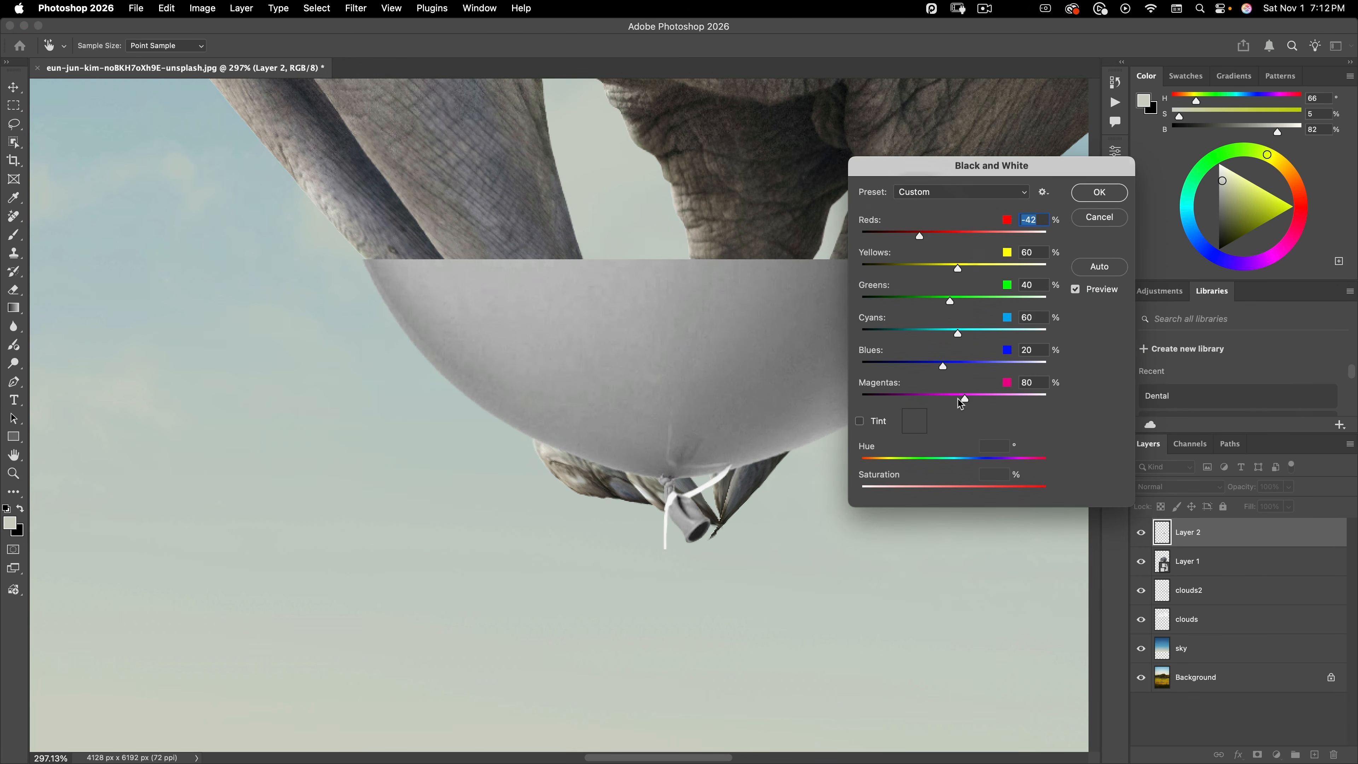
pyautogui.moveTo(962, 399); pyautogui.dragTo(919, 399)
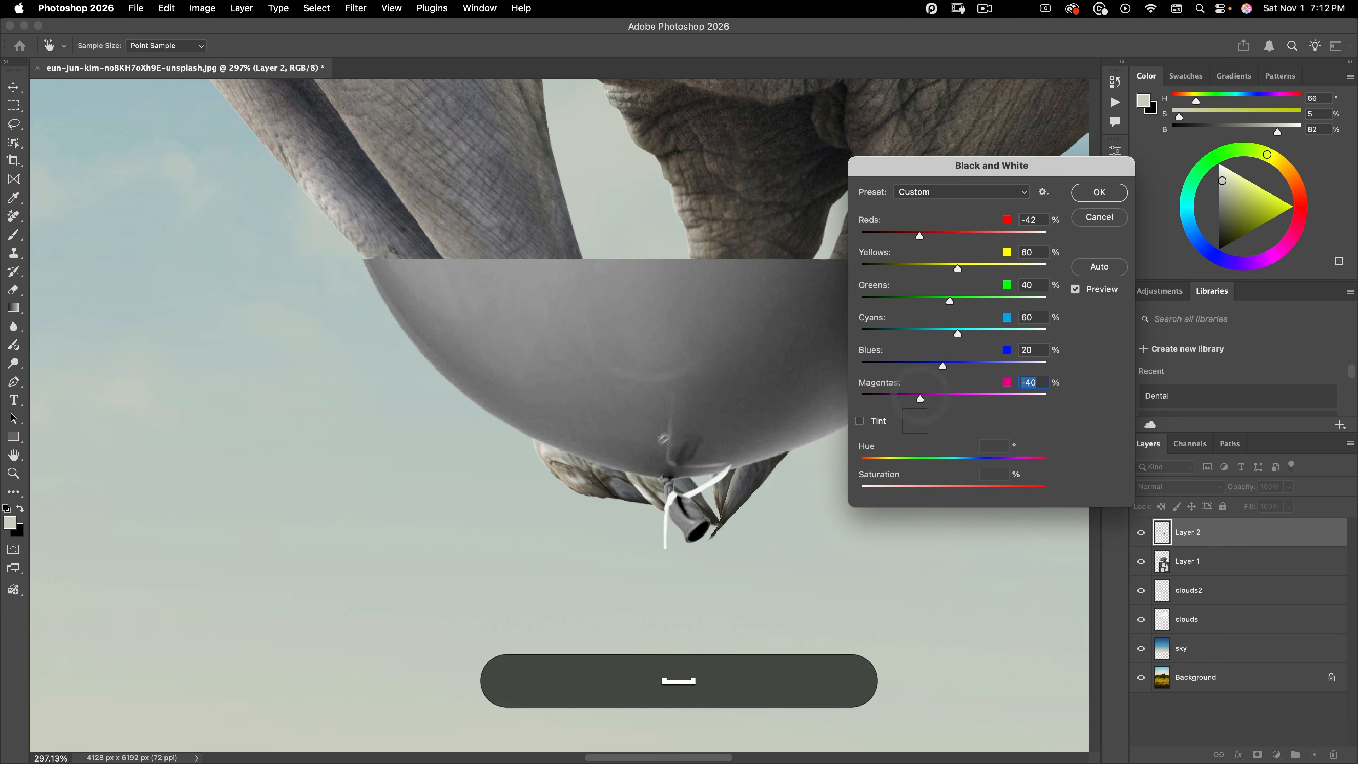
pyautogui.moveTo(669, 426); pyautogui.dragTo(700, 439)
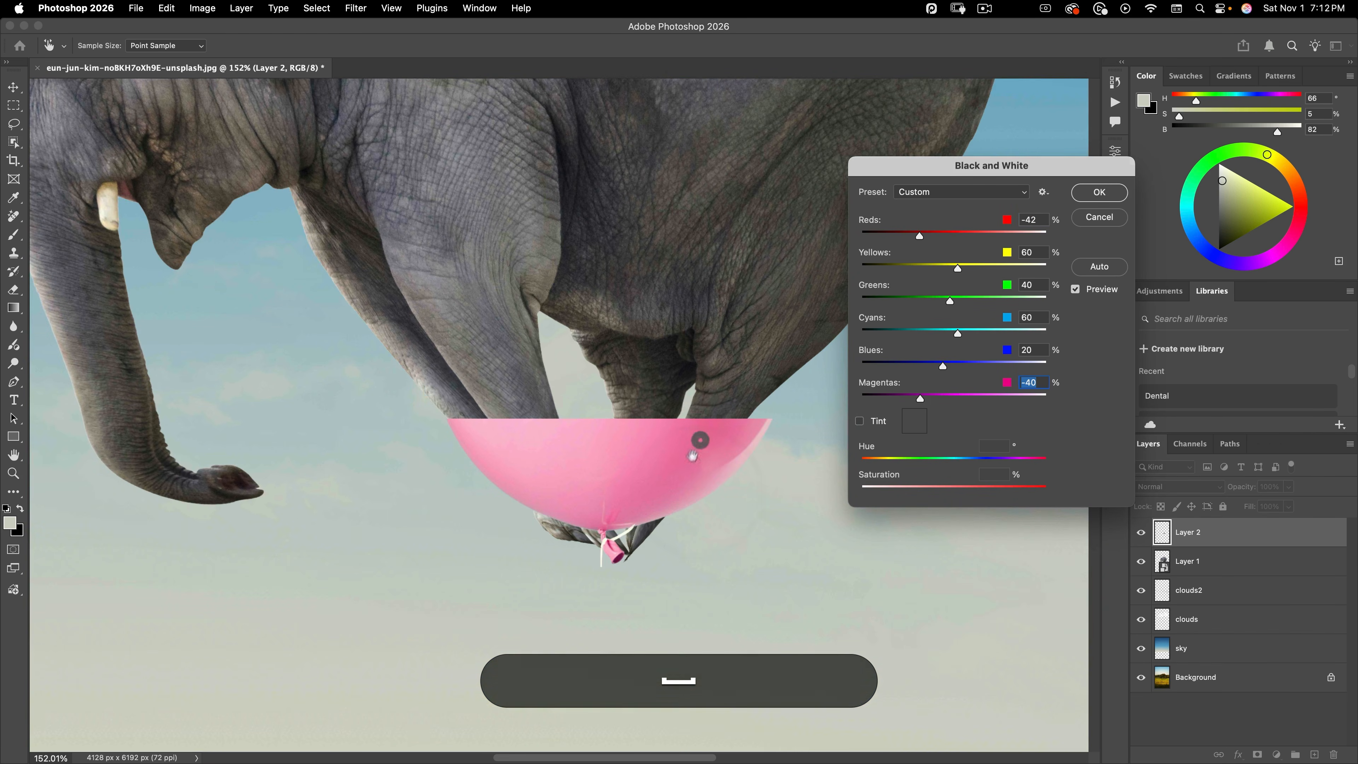
pyautogui.moveTo(915, 397); pyautogui.dragTo(906, 400)
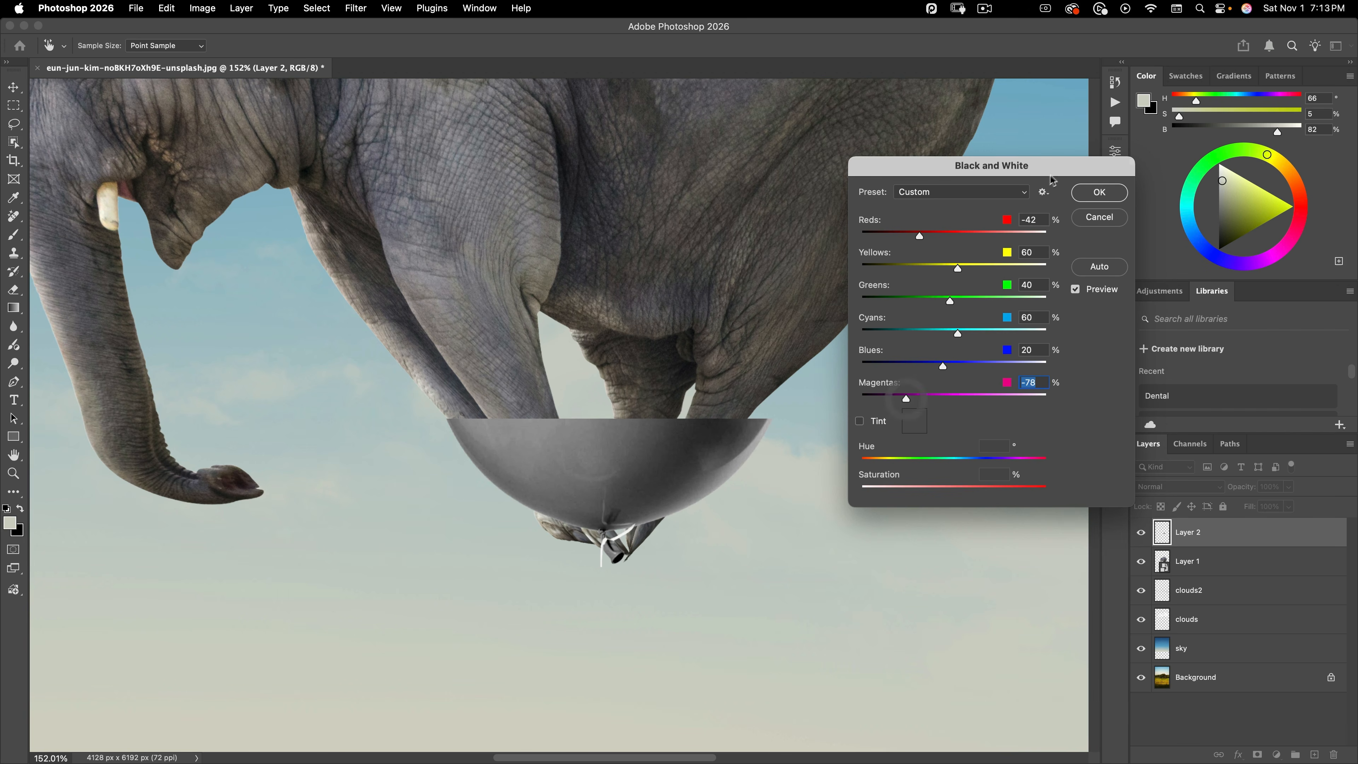
pyautogui.click(1095, 193)
# - Shift the grey balloon piece slightly down and warp its upper corners and sides to follow the outer edges of the elephant's legs
pyautogui.moveTo(675, 509)
pyautogui.mouseDown()
pyautogui.moveTo(825, 496)
pyautogui.moveTo(675, 508)
pyautogui.mouseUp()
pyautogui.press('super+t')
pyautogui.press('super+space')
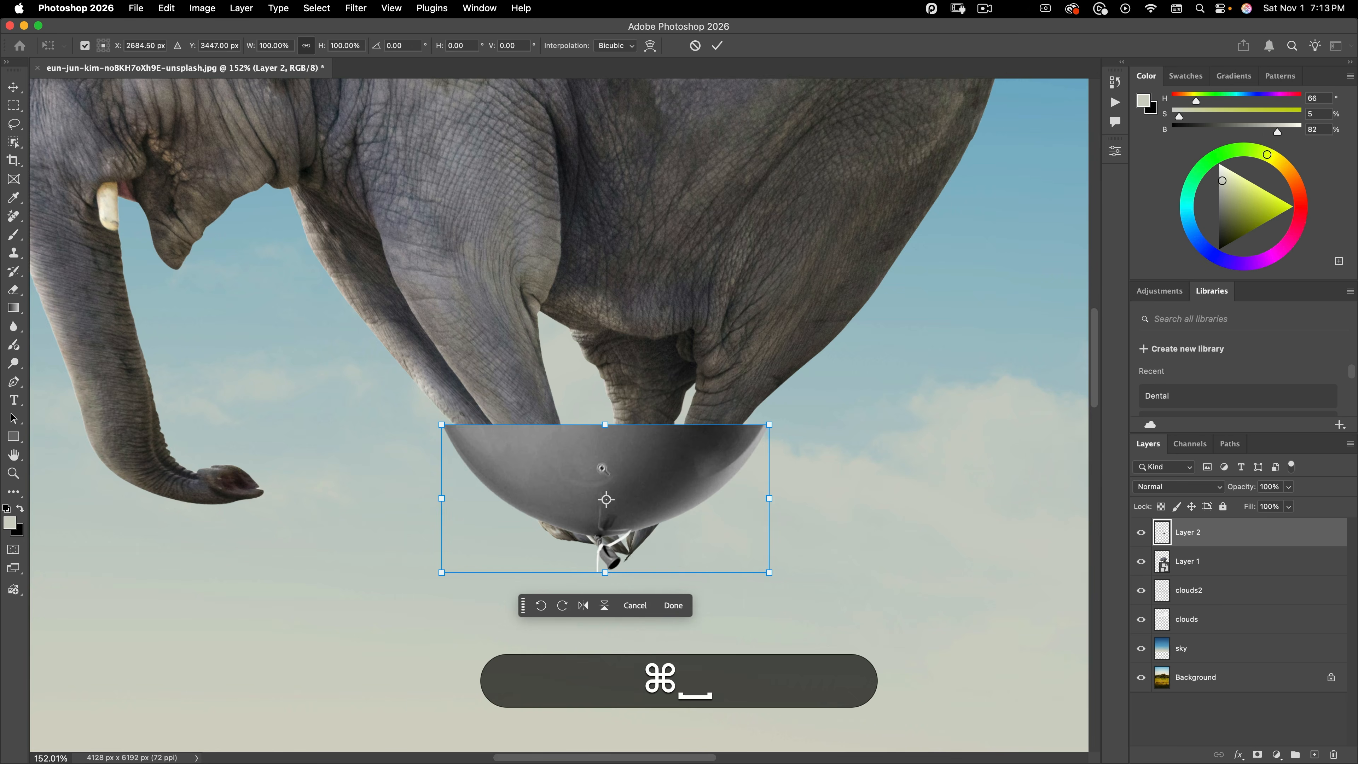
pyautogui.moveTo(626, 452); pyautogui.dragTo(625, 444)
pyautogui.click(650, 47)
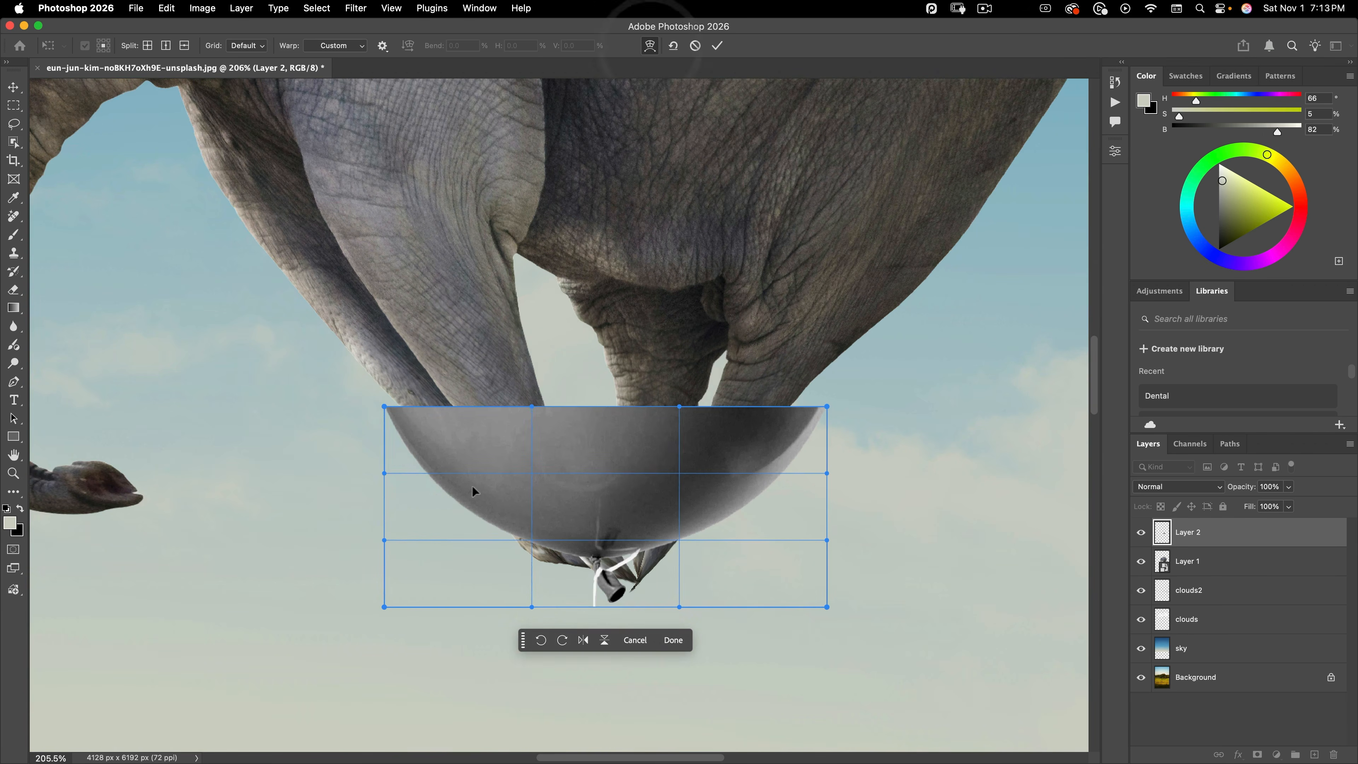
pyautogui.moveTo(473, 486); pyautogui.dragTo(500, 474)
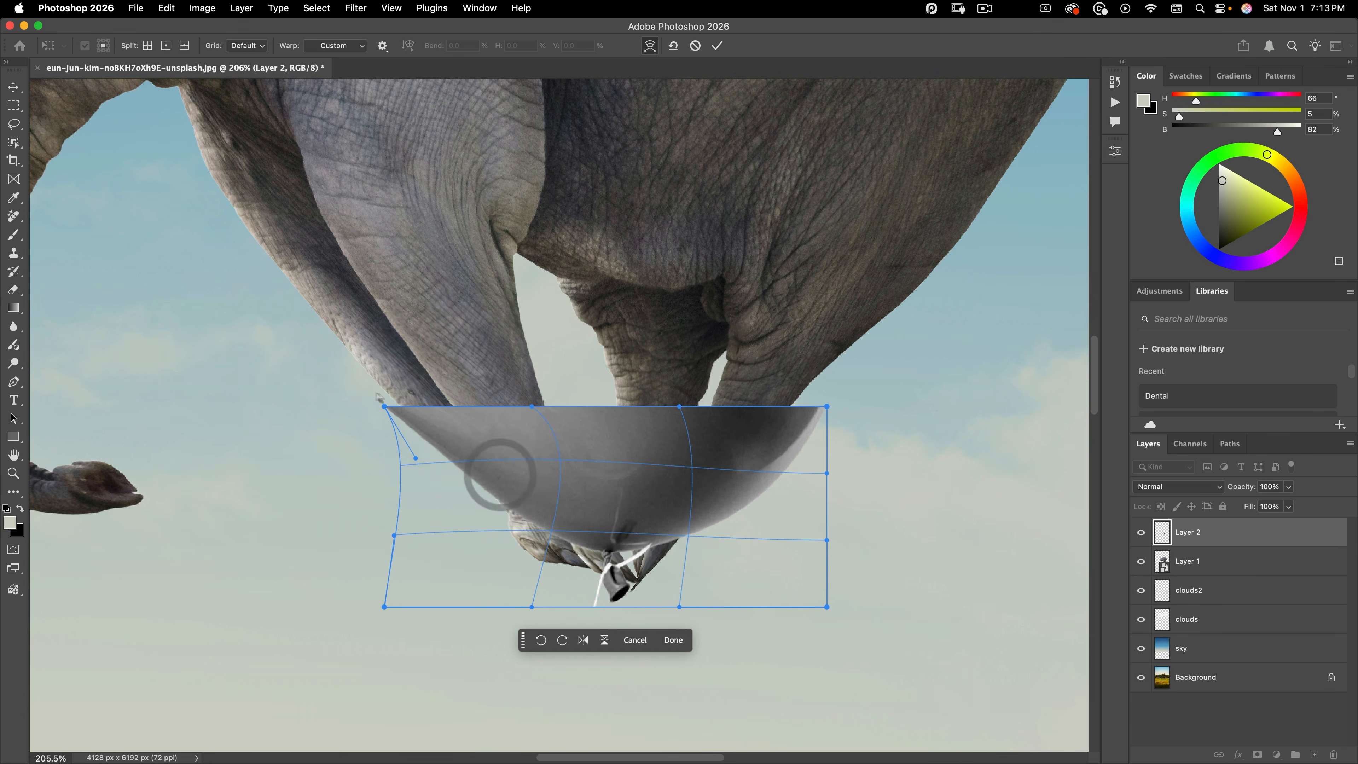
pyautogui.moveTo(386, 407)
pyautogui.mouseDown()
pyautogui.moveTo(403, 385)
pyautogui.moveTo(386, 392)
pyautogui.mouseUp()
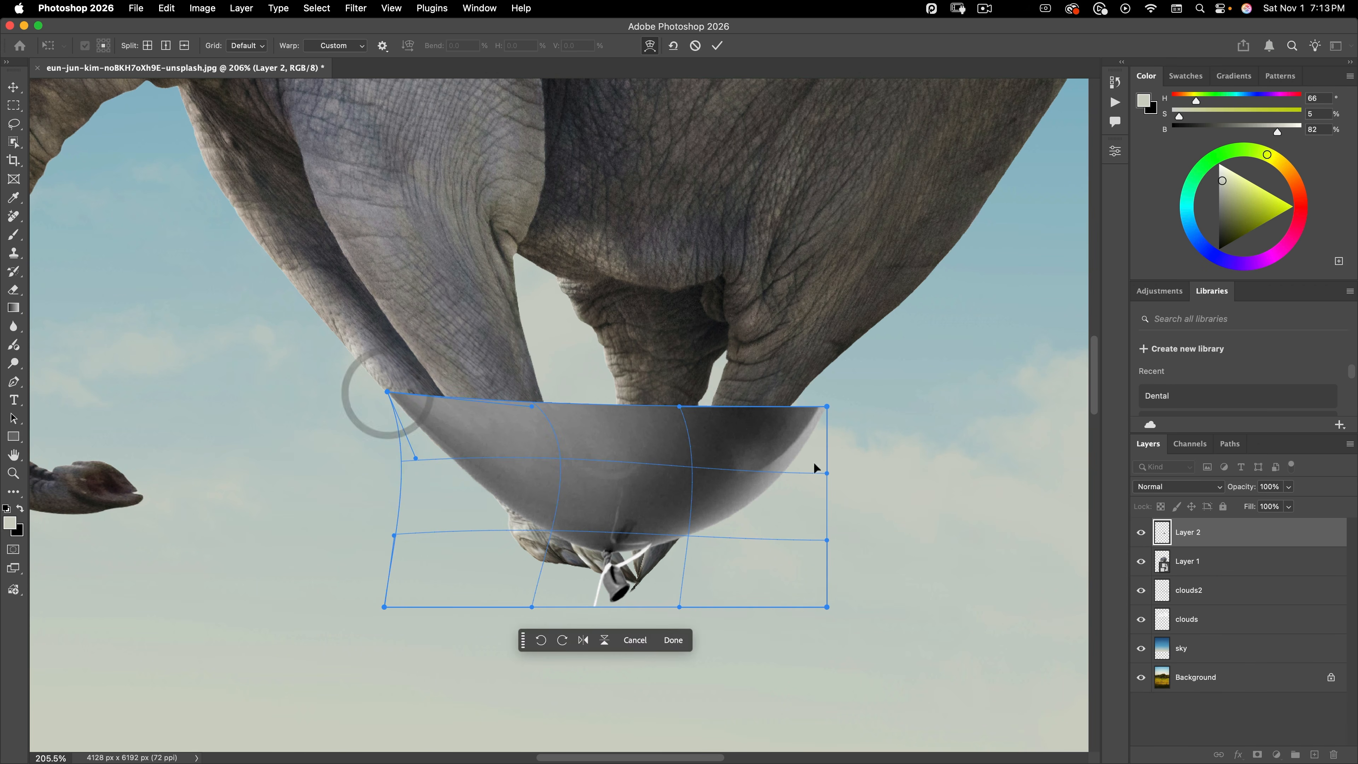
pyautogui.moveTo(813, 462)
pyautogui.mouseDown()
pyautogui.moveTo(798, 458)
pyautogui.moveTo(796, 471)
pyautogui.mouseUp()
pyautogui.moveTo(823, 408); pyautogui.dragTo(800, 395)
pyautogui.moveTo(759, 536); pyautogui.dragTo(721, 543)
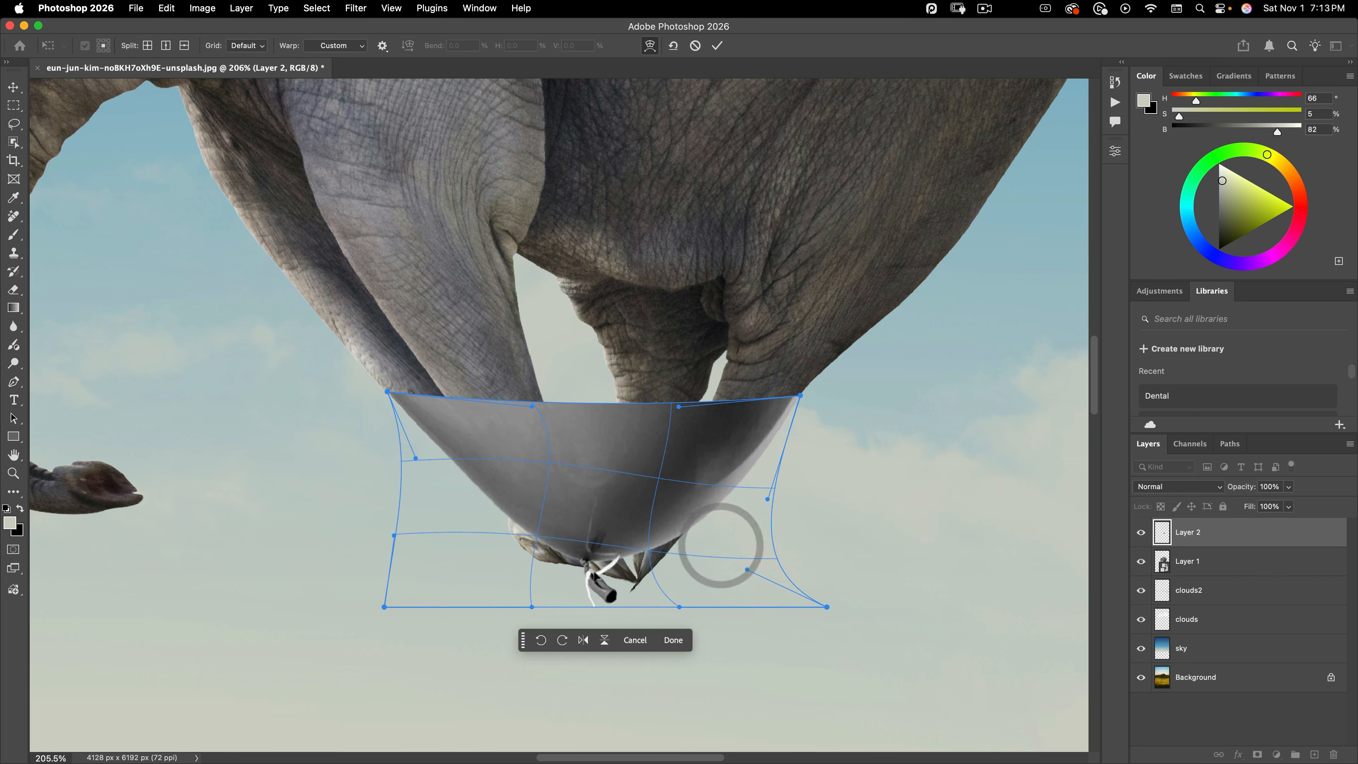
# - Warp the balloon's lower end into a taper, pull the knot down over the tip of the feet, and commit the warp
pyautogui.moveTo(595, 572); pyautogui.dragTo(620, 575)
pyautogui.moveTo(621, 573); pyautogui.dragTo(638, 565)
pyautogui.moveTo(776, 586); pyautogui.dragTo(753, 581)
pyautogui.moveTo(617, 599); pyautogui.dragTo(617, 610)
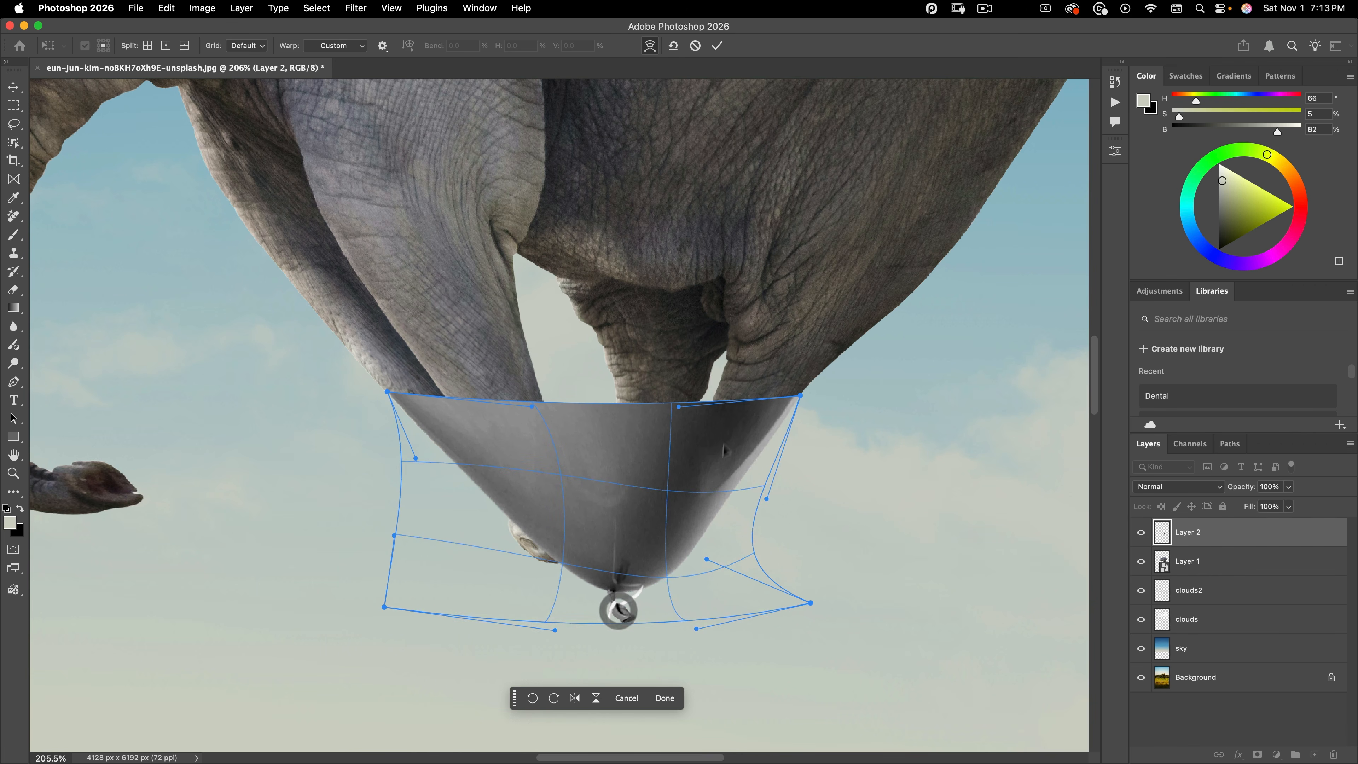
pyautogui.click(717, 46)
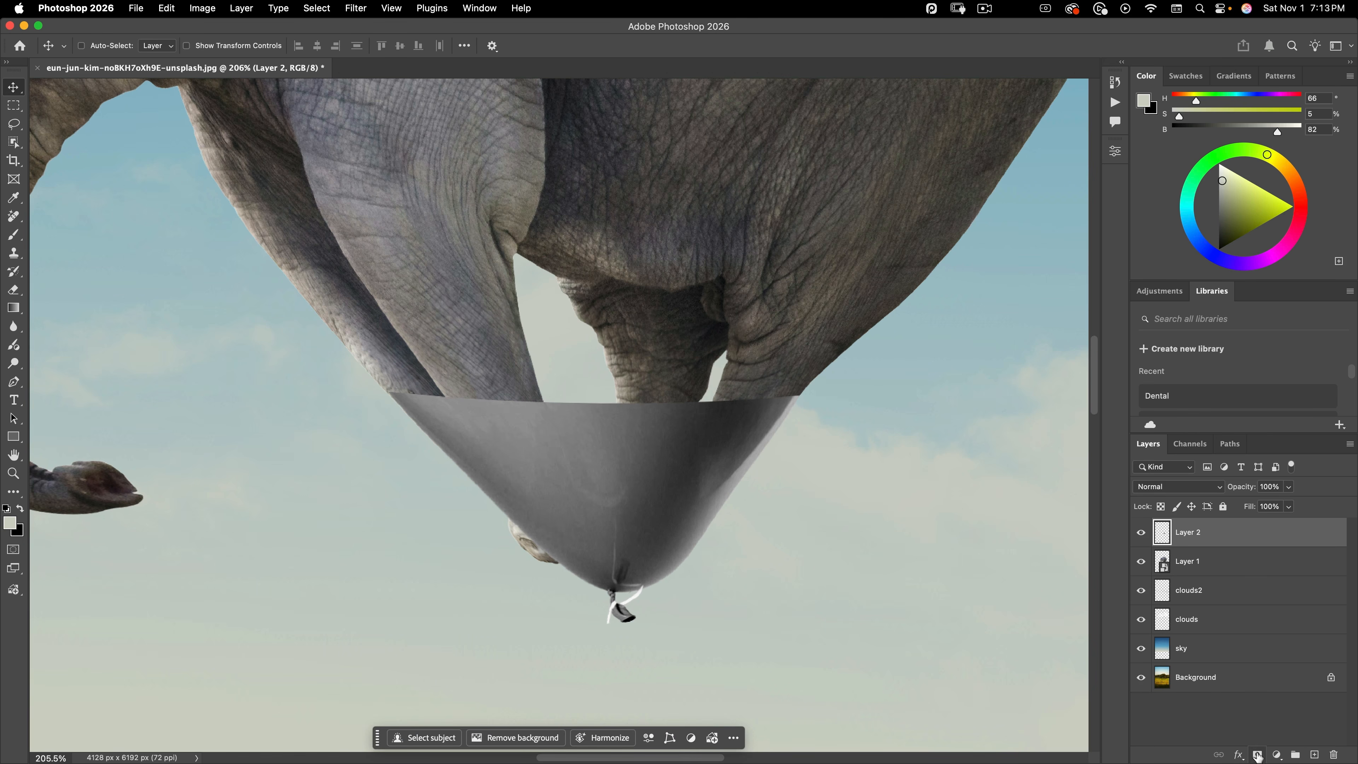
# - Add a layer mask to Layer 2 and fade out the balloon's hard upper edge with a soft round 138 px black brush
pyautogui.press('b')
pyautogui.rightClick(651, 408)
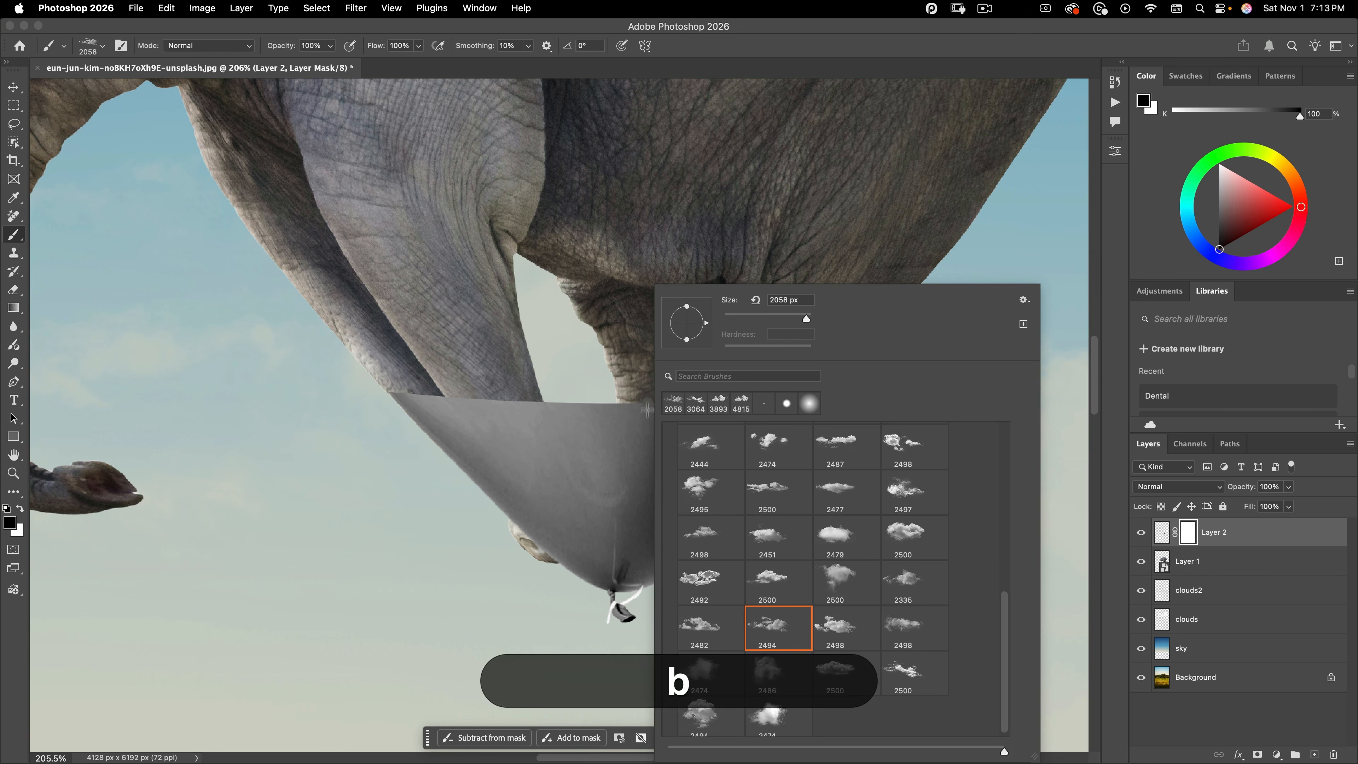
pyautogui.scroll(10, 711, 487)
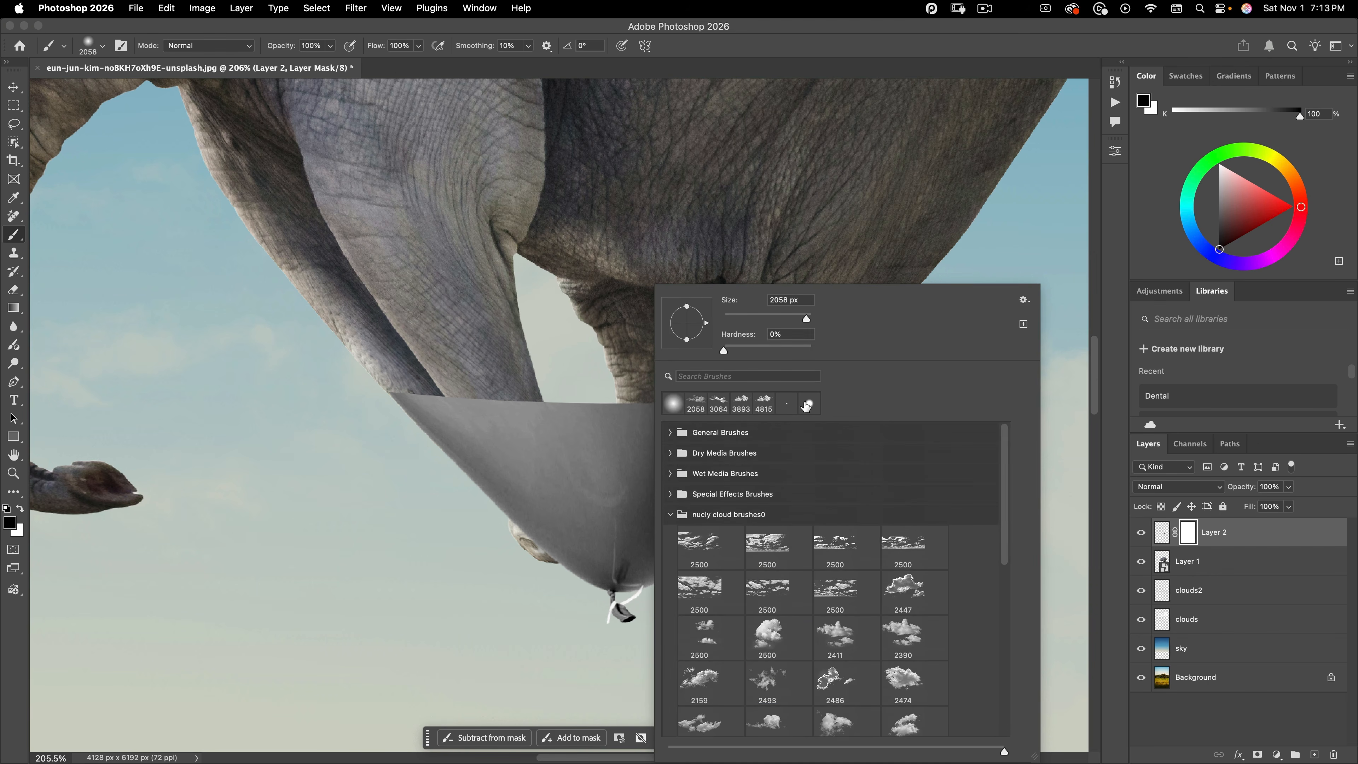
pyautogui.moveTo(480, 376); pyautogui.dragTo(197, 379)
pyautogui.moveTo(535, 355); pyautogui.dragTo(197, 379)
pyautogui.moveTo(571, 343); pyautogui.dragTo(43, 394)
pyautogui.moveTo(327, 382); pyautogui.dragTo(322, 380)
pyautogui.moveTo(458, 401)
pyautogui.mouseDown()
pyautogui.moveTo(451, 360)
pyautogui.moveTo(398, 344)
pyautogui.moveTo(689, 377)
pyautogui.moveTo(702, 362)
pyautogui.moveTo(636, 398)
pyautogui.mouseUp()
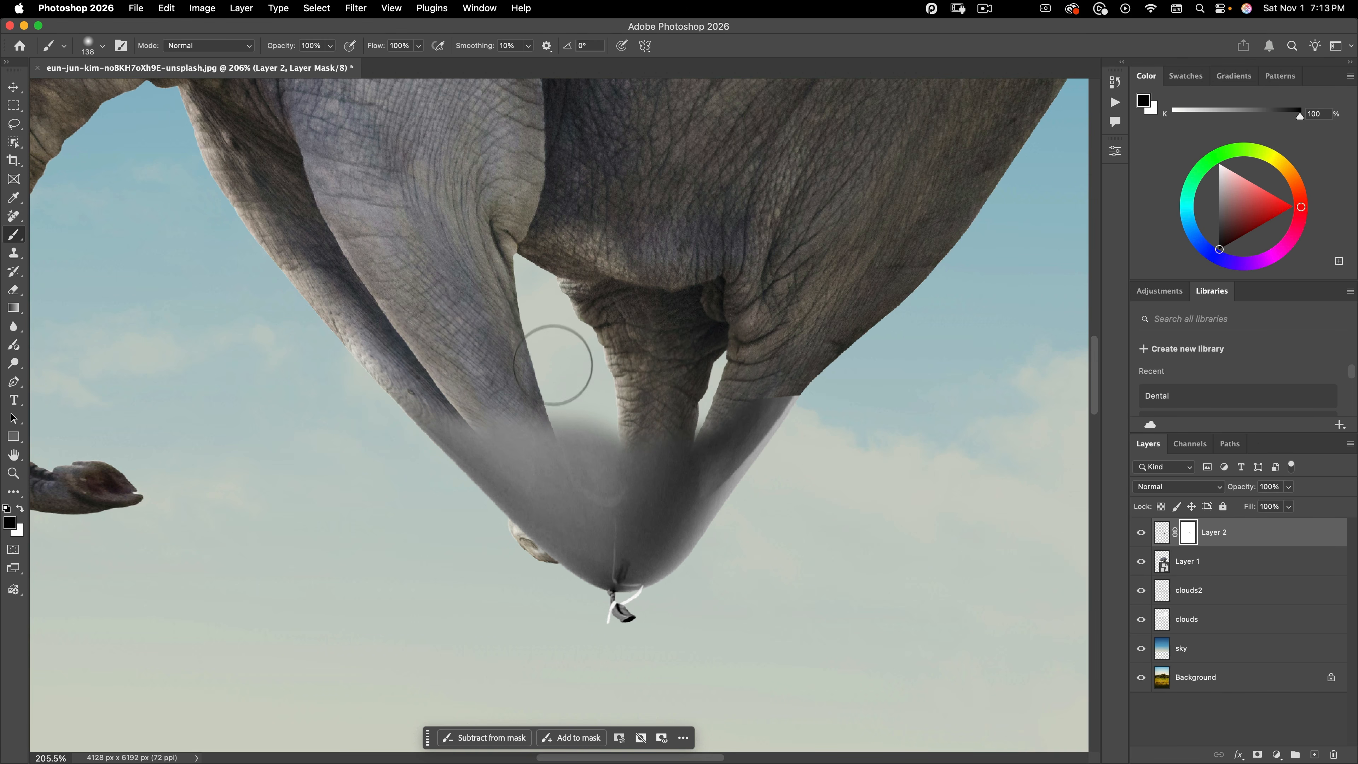
# - Mask out the balloon covering the gap between the legs and its excess along the right leg's outer edge with a 57 px brush
pyautogui.press('space')
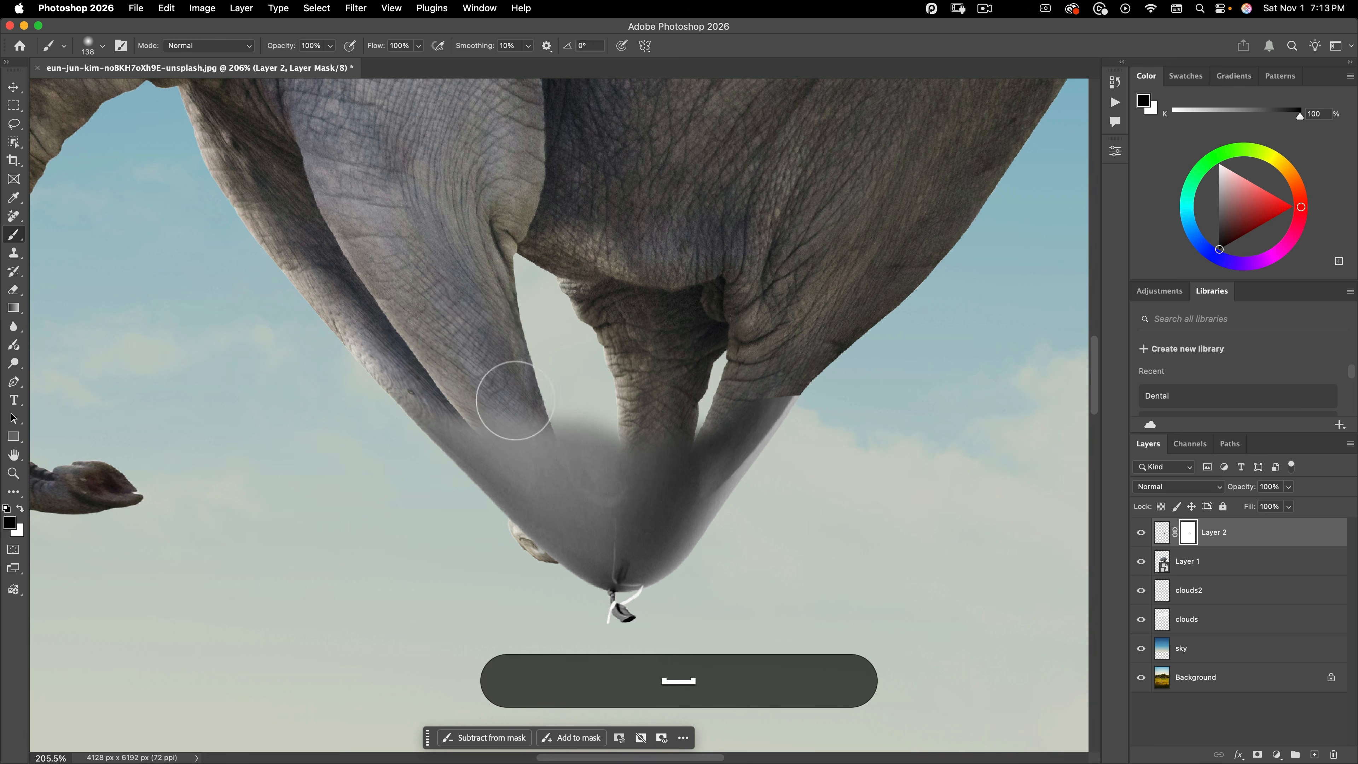
pyautogui.moveTo(535, 393)
pyautogui.mouseDown()
pyautogui.moveTo(581, 447)
pyautogui.moveTo(522, 439)
pyautogui.mouseUp()
pyautogui.click(582, 419)
pyautogui.moveTo(565, 426); pyautogui.dragTo(583, 600)
pyautogui.moveTo(597, 449); pyautogui.dragTo(593, 555)
pyautogui.moveTo(607, 474)
pyautogui.mouseDown()
pyautogui.moveTo(606, 488)
pyautogui.moveTo(596, 476)
pyautogui.mouseUp()
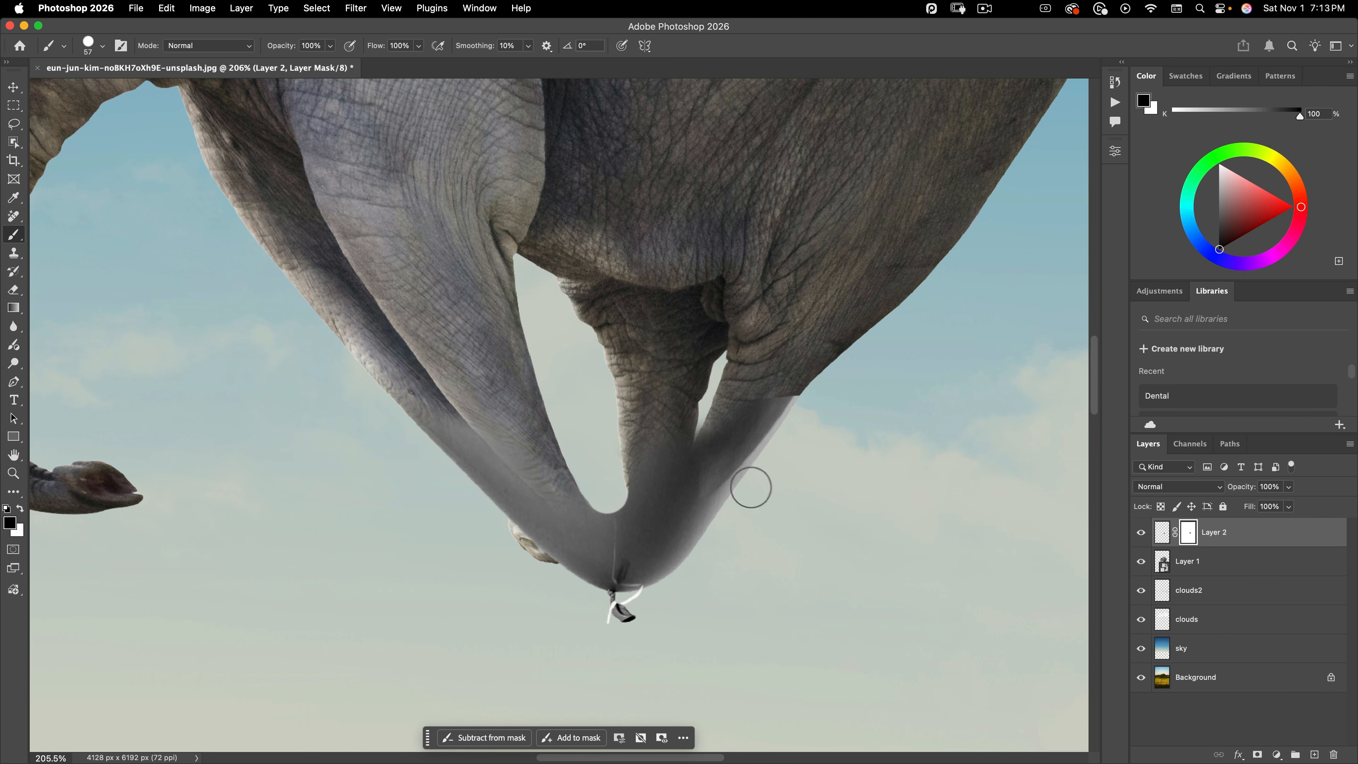
pyautogui.moveTo(770, 374); pyautogui.dragTo(764, 220)
pyautogui.moveTo(758, 122); pyautogui.dragTo(770, 129)
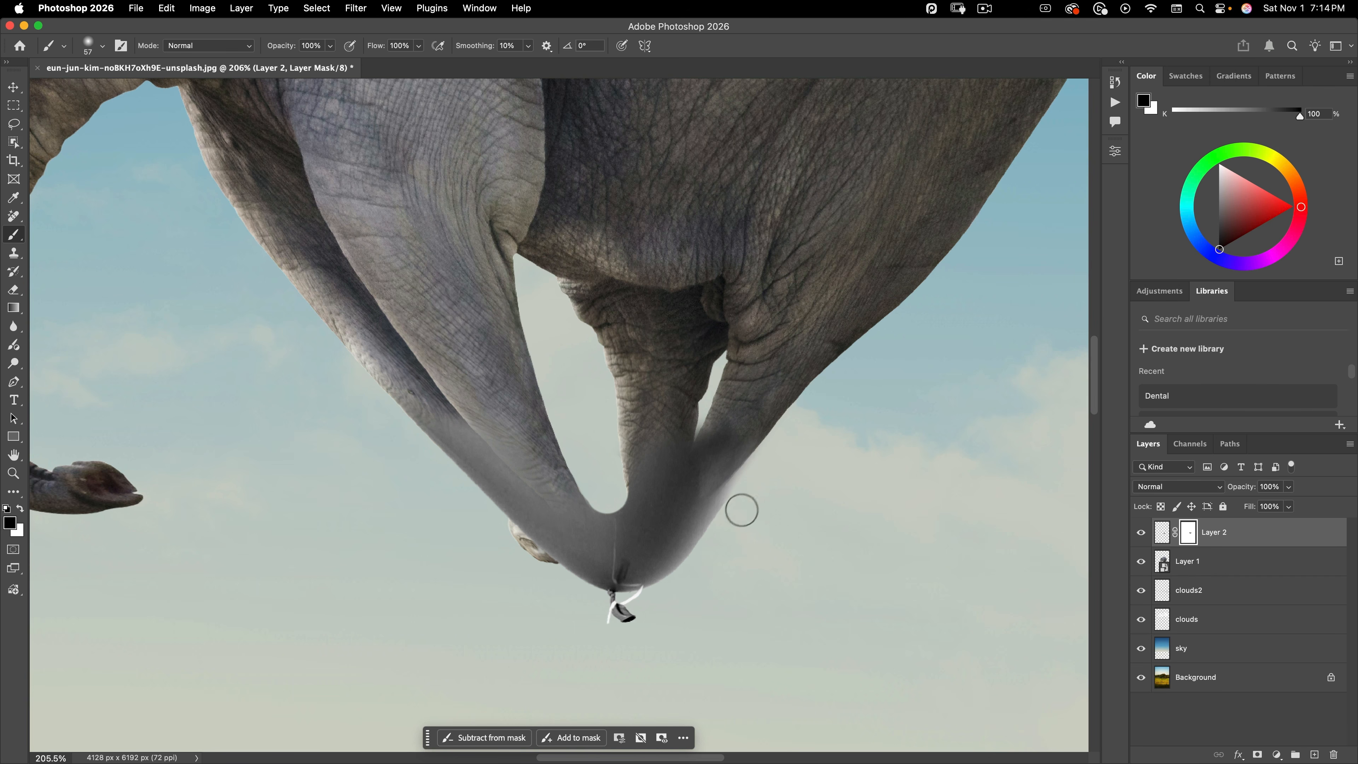
# - Warp Layer 2's image so the balloon's lower right side pulls inward against the leg, and commit the warp
pyautogui.press('v')
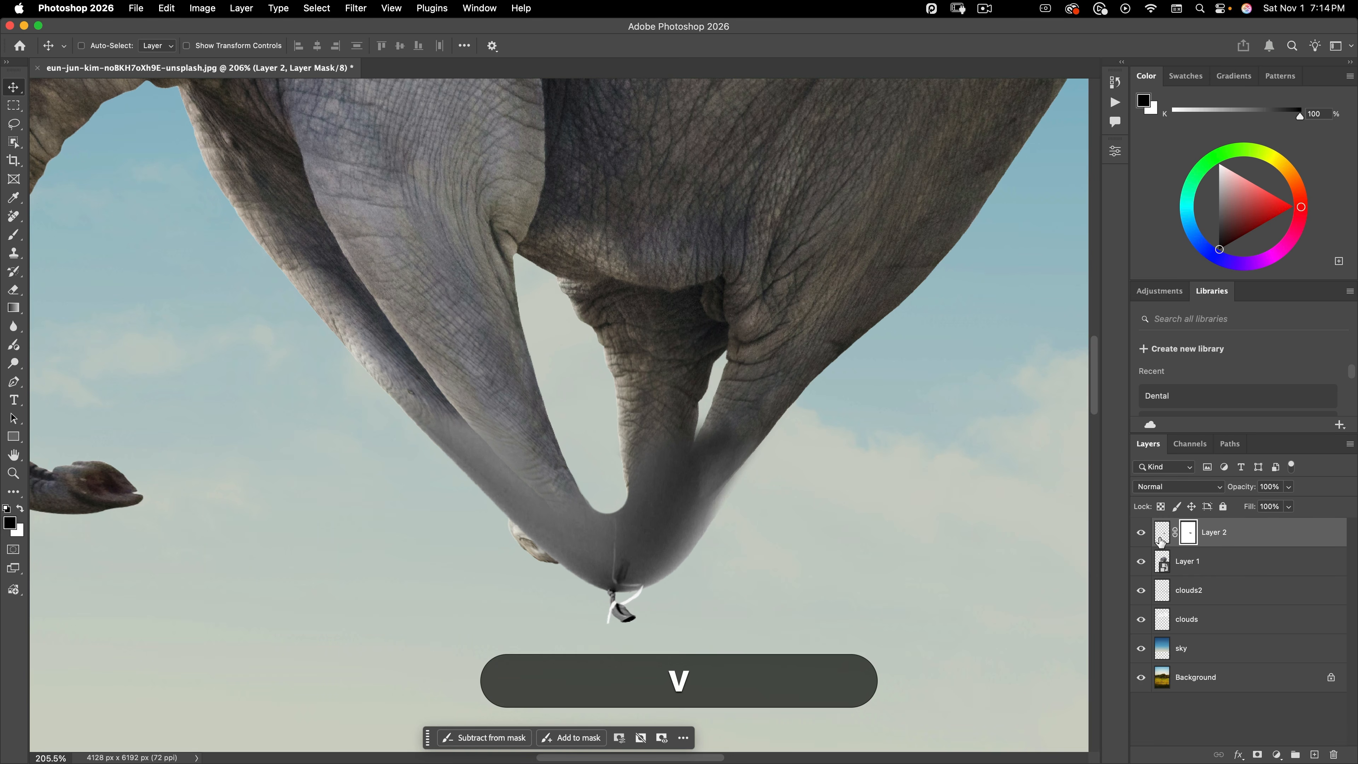
pyautogui.click(1160, 542)
pyautogui.press('super+t')
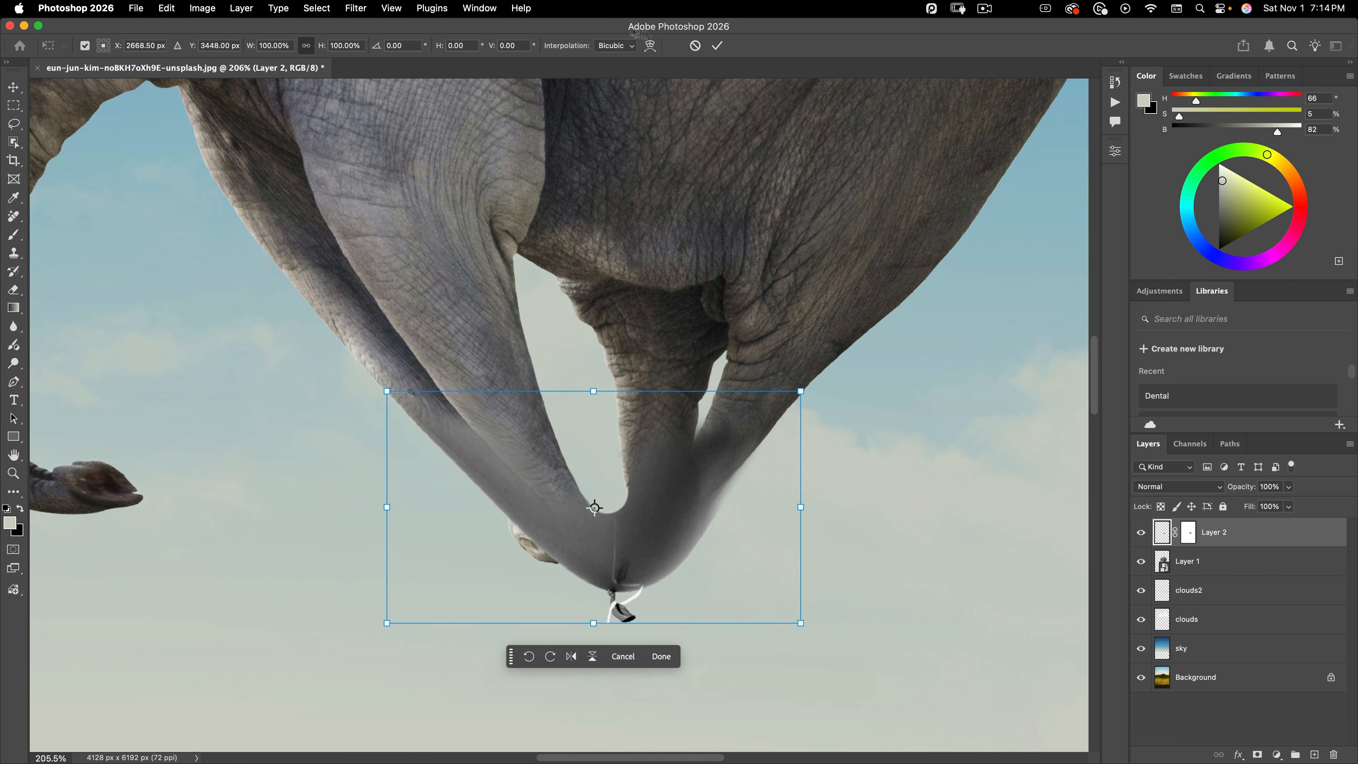
pyautogui.click(653, 47)
pyautogui.moveTo(759, 589); pyautogui.dragTo(743, 578)
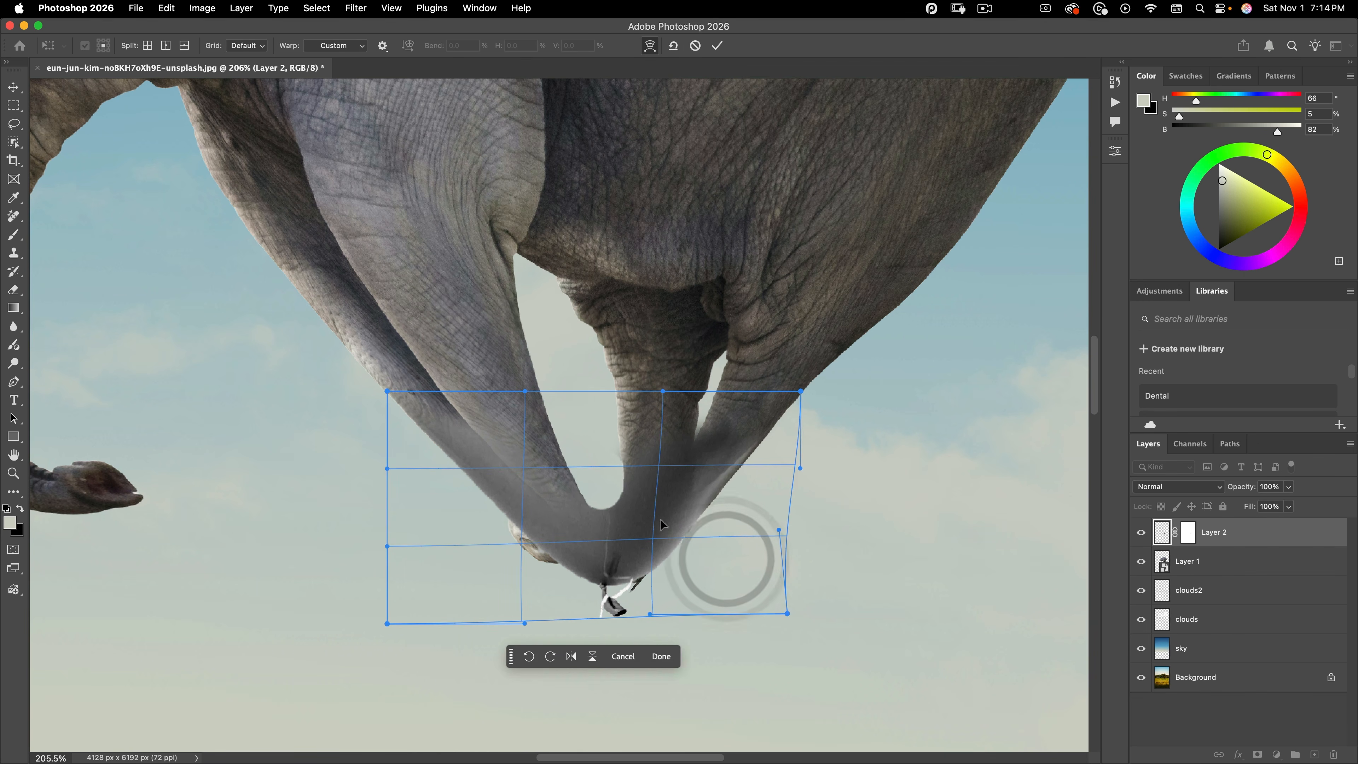
pyautogui.click(718, 46)
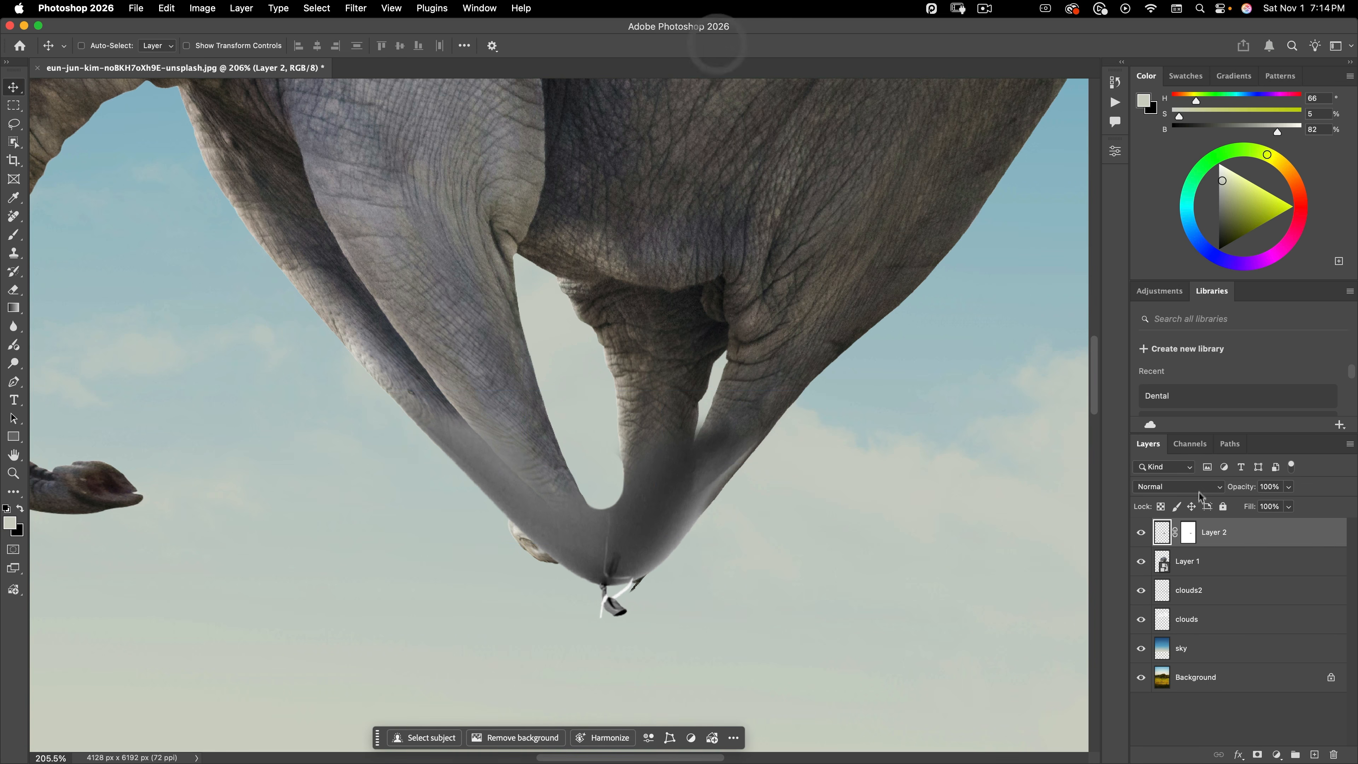
# - Add a layer mask to Layer 1 and paint away the elephant's feet protruding around the balloon knot
pyautogui.click(1188, 561)
pyautogui.click(1256, 754)
pyautogui.press('b')
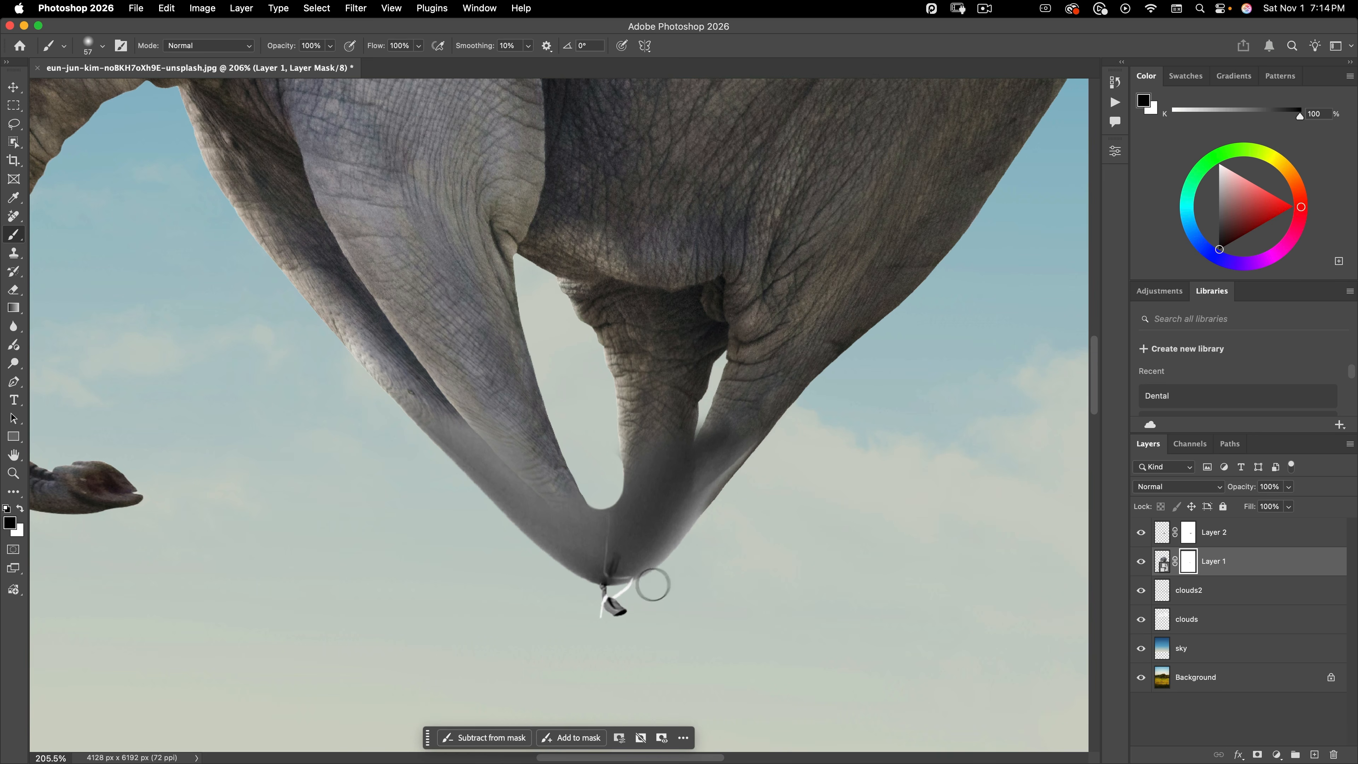
pyautogui.moveTo(725, 572); pyautogui.dragTo(576, 589)
pyautogui.moveTo(715, 620); pyautogui.dragTo(668, 485)
pyautogui.moveTo(718, 455); pyautogui.dragTo(752, 484)
pyautogui.press('v')
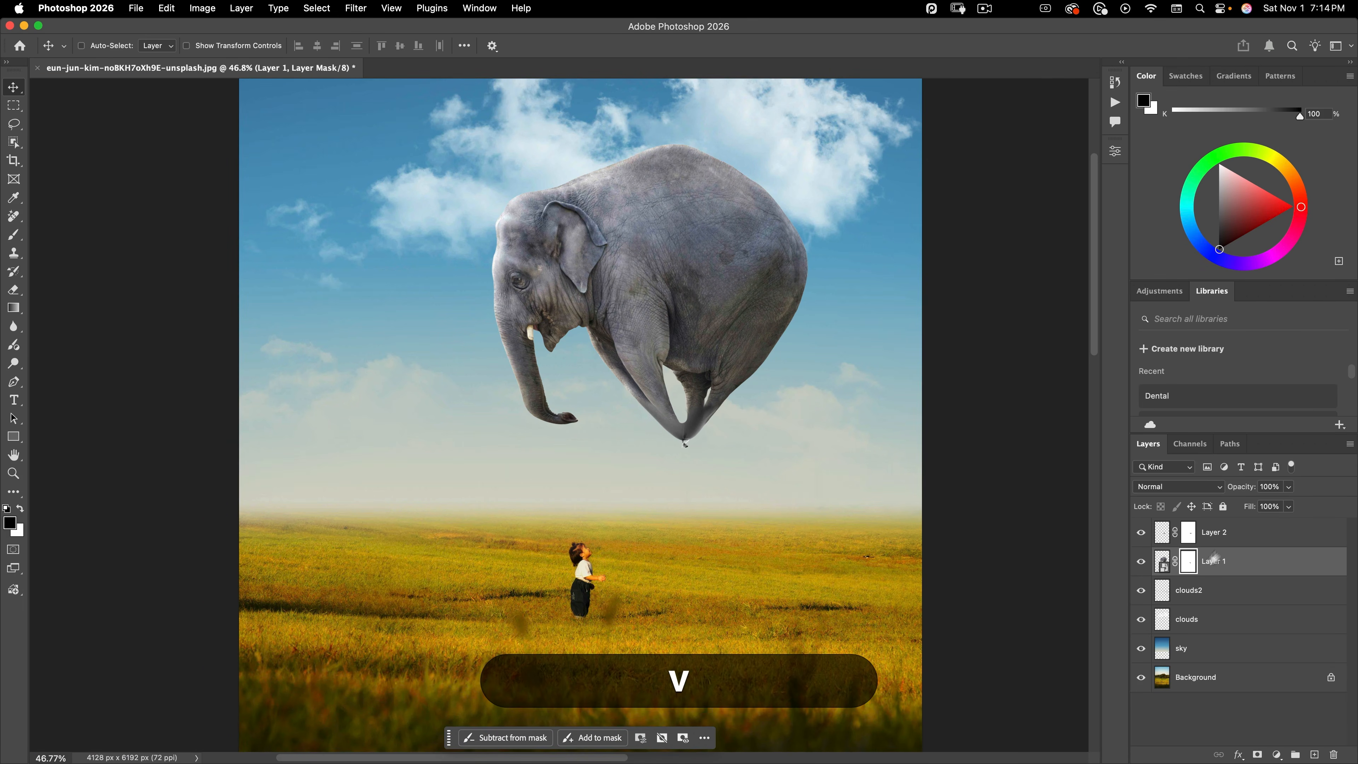
pyautogui.click(1226, 539)
pyautogui.keyDown('shift'); pyautogui.click(1234, 563); pyautogui.keyUp('shift')
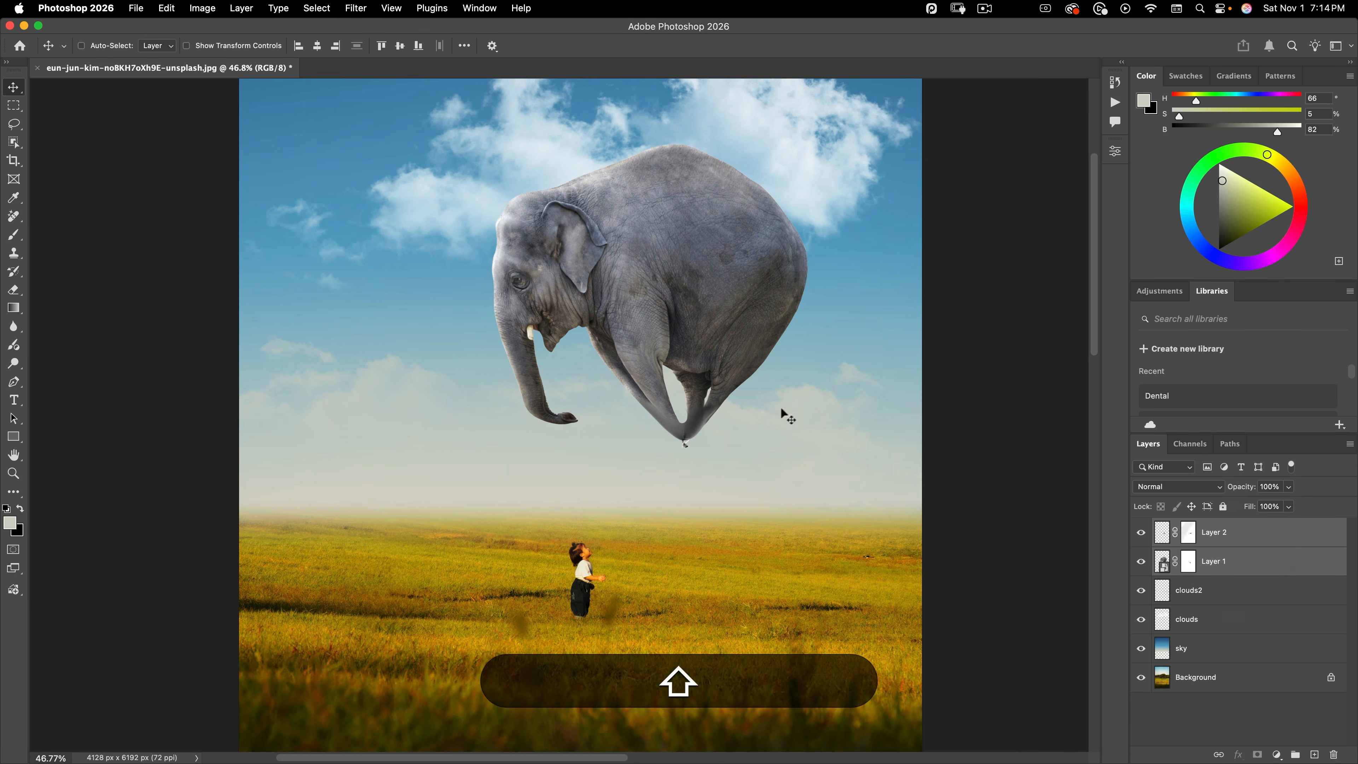
pyautogui.rightClick(1237, 540)
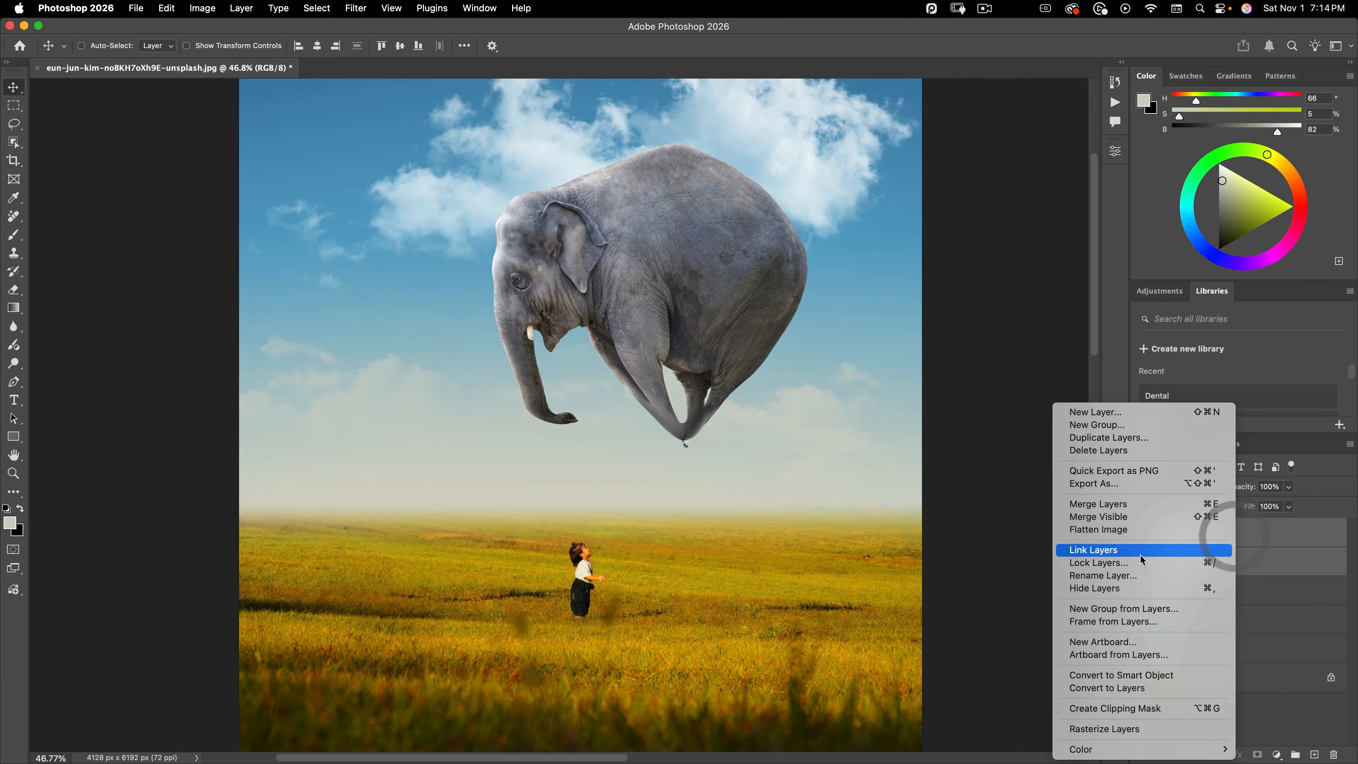
pyautogui.click(761, 480)
# - Paint out the leftover balloon fringe and string end around the knot on Layer 2's mask with a 16 px black brush
pyautogui.press('super+space')
pyautogui.moveTo(676, 441); pyautogui.dragTo(776, 361)
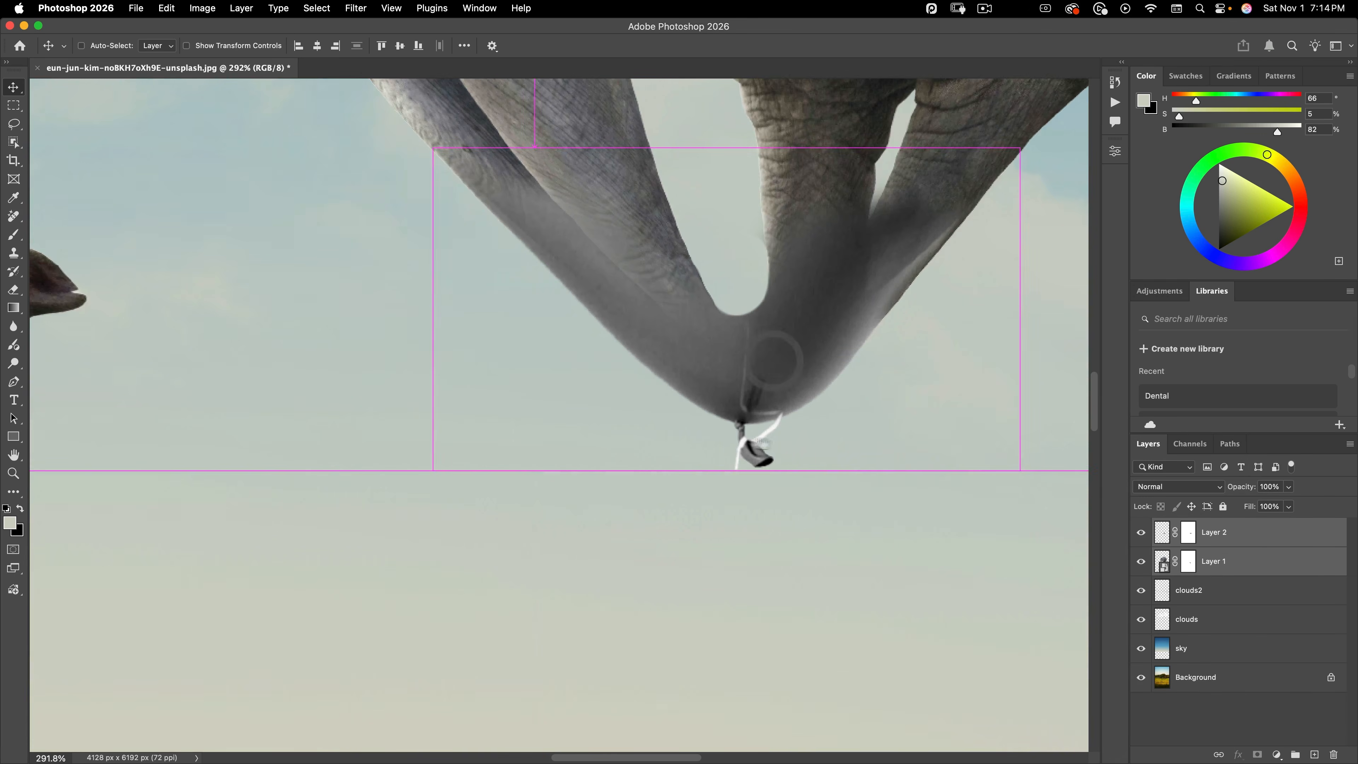
pyautogui.press('space')
pyautogui.moveTo(775, 444)
pyautogui.mouseDown()
pyautogui.moveTo(681, 430)
pyautogui.moveTo(664, 397)
pyautogui.mouseUp()
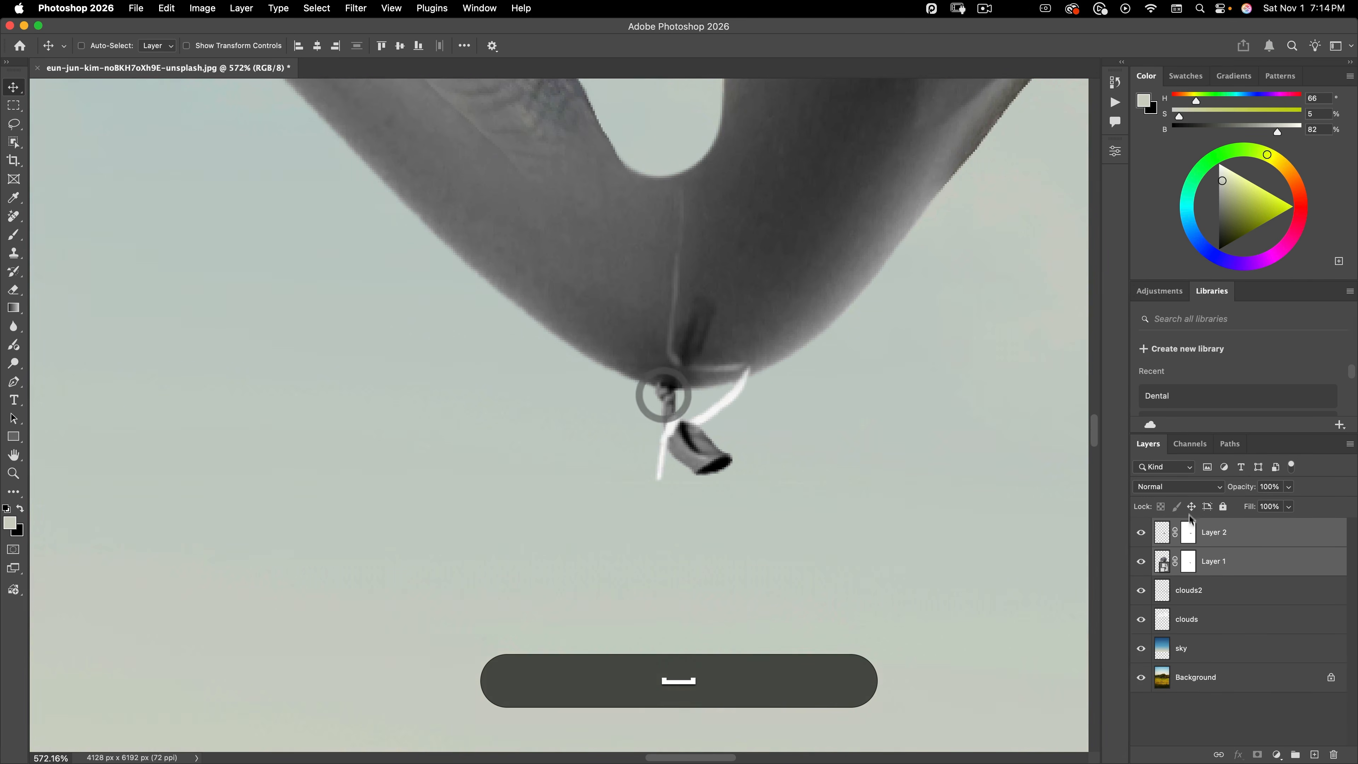
pyautogui.click(1188, 533)
pyautogui.press('b')
pyautogui.moveTo(629, 477); pyautogui.dragTo(547, 491)
pyautogui.moveTo(591, 474); pyautogui.dragTo(581, 620)
pyautogui.moveTo(617, 453); pyautogui.dragTo(635, 593)
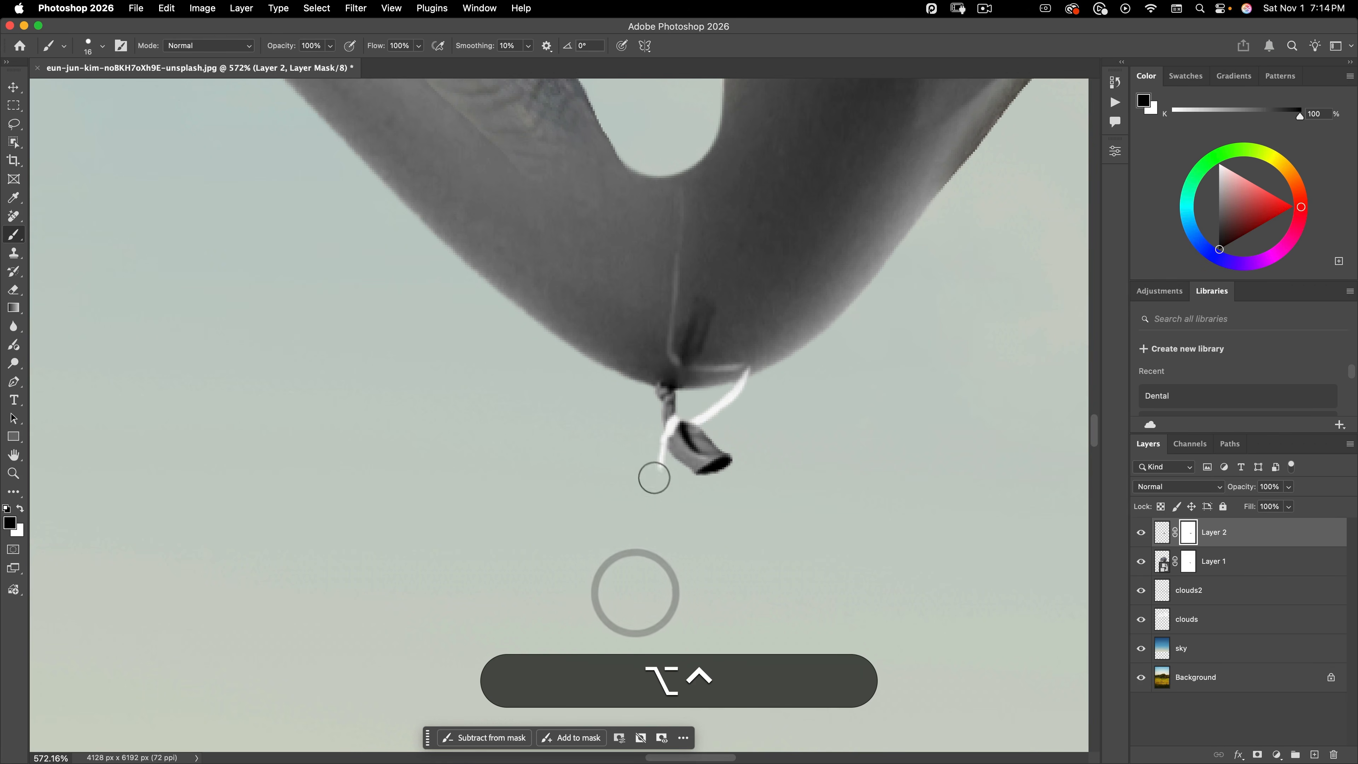
pyautogui.moveTo(652, 476); pyautogui.dragTo(644, 448)
pyautogui.moveTo(643, 383); pyautogui.dragTo(508, 512)
pyautogui.moveTo(646, 391); pyautogui.dragTo(650, 386)
pyautogui.moveTo(762, 369); pyautogui.dragTo(775, 417)
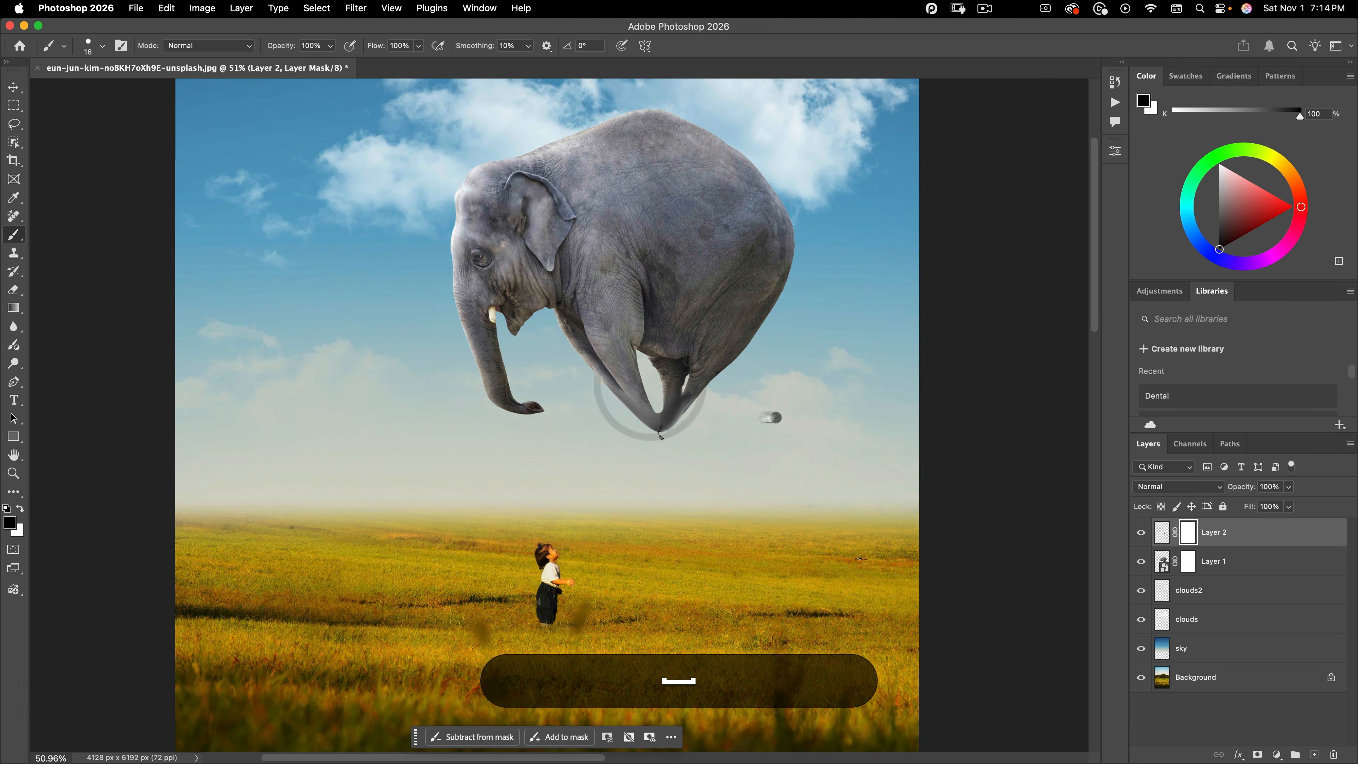
# - Convert Layer 2 and Layer 1 together into one smart object and rename it elephant
pyautogui.keyDown('shift'); pyautogui.click(1224, 562); pyautogui.keyUp('shift')
pyautogui.rightClick(1224, 561)
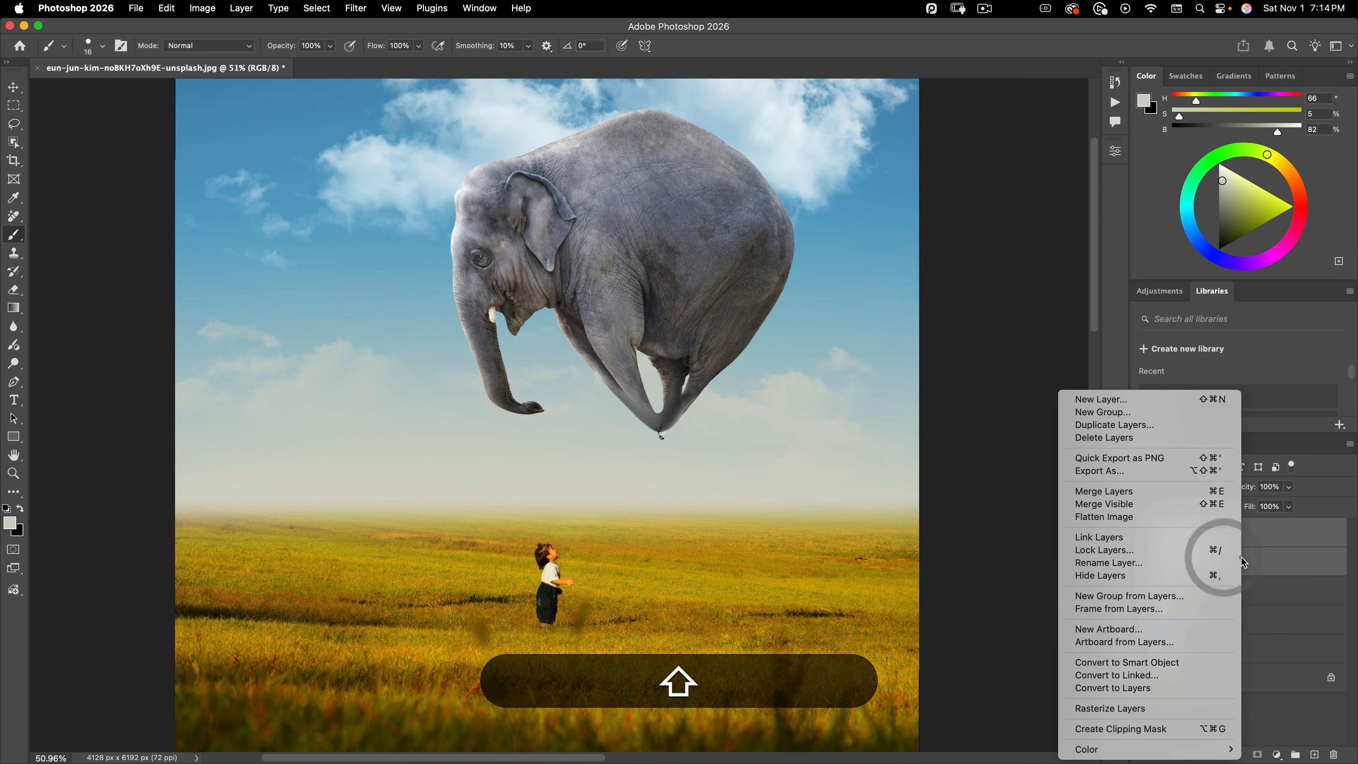
pyautogui.click(1089, 663)
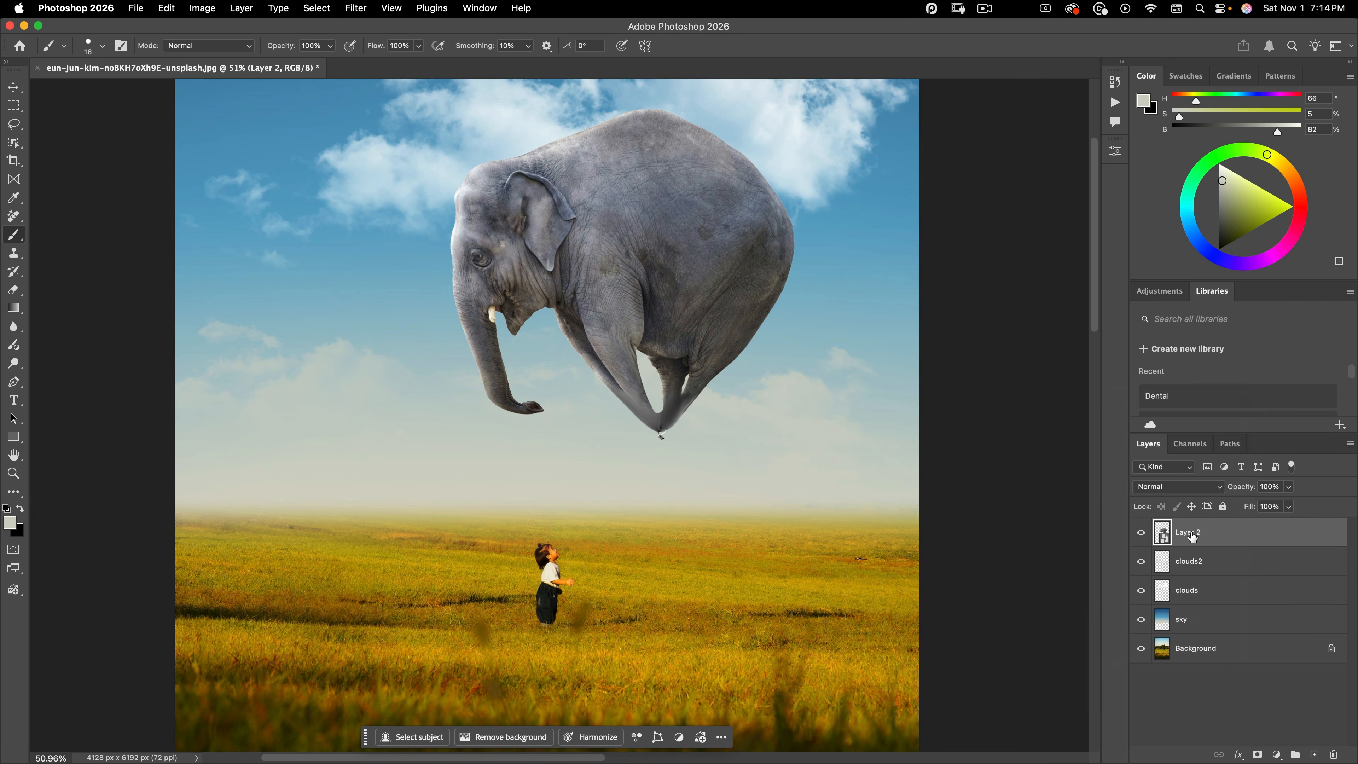
pyautogui.write('elephant')
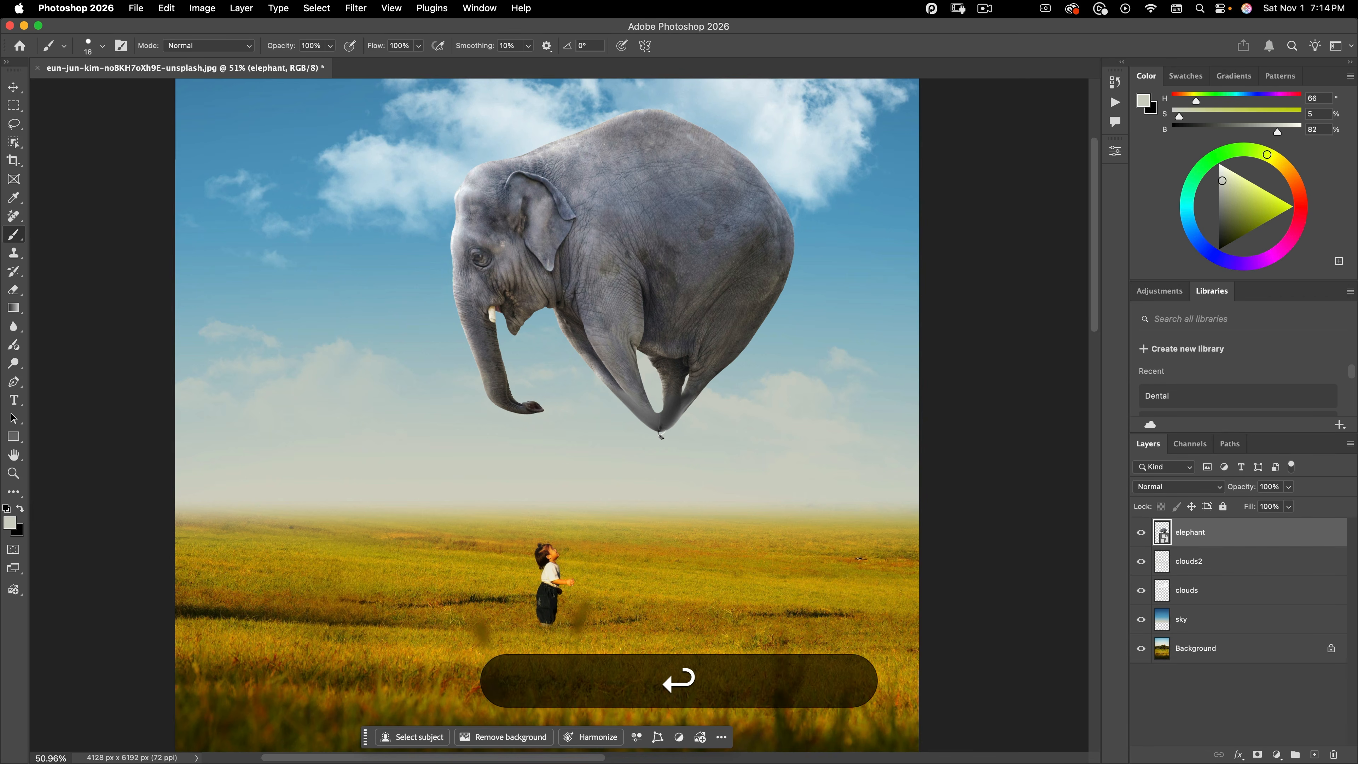
# - Generate harmonized variations of the elephant layer with Harmonize
pyautogui.write('v')
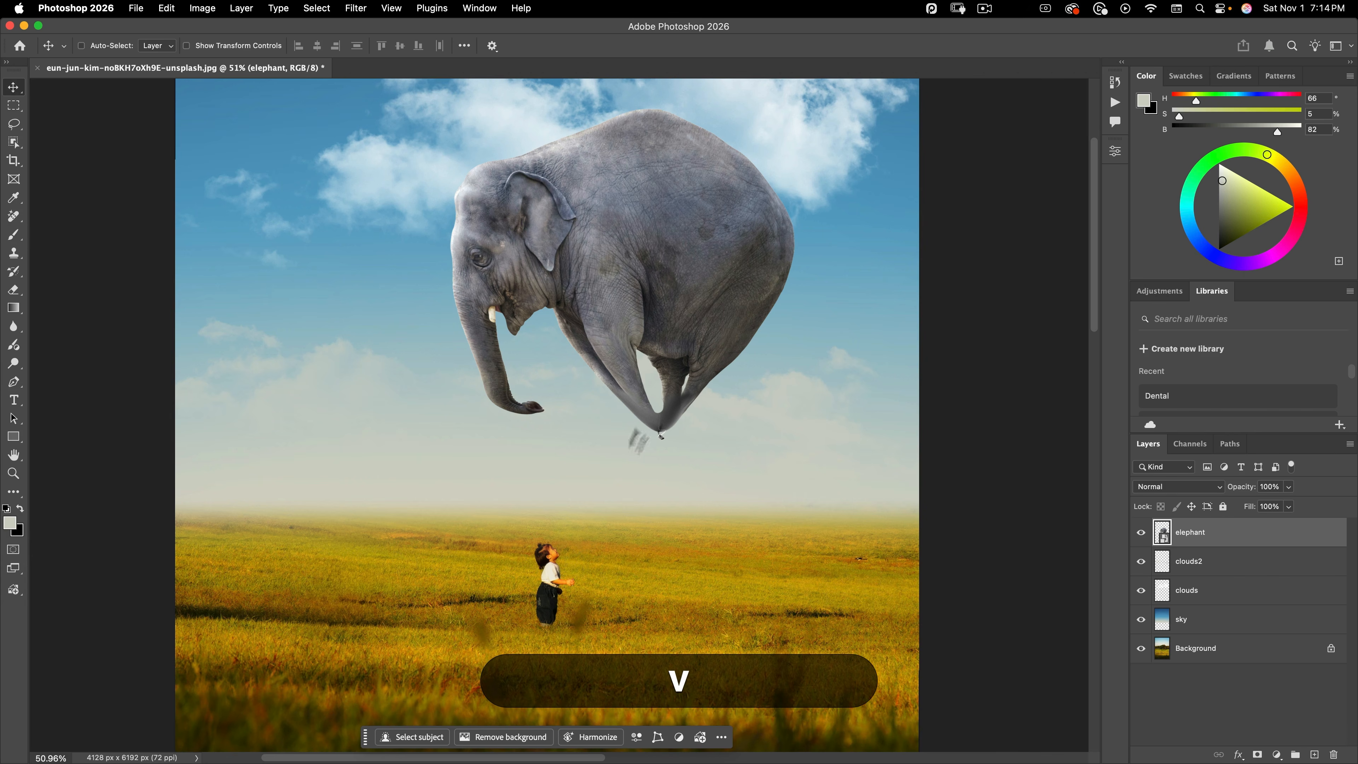
pyautogui.click(592, 737)
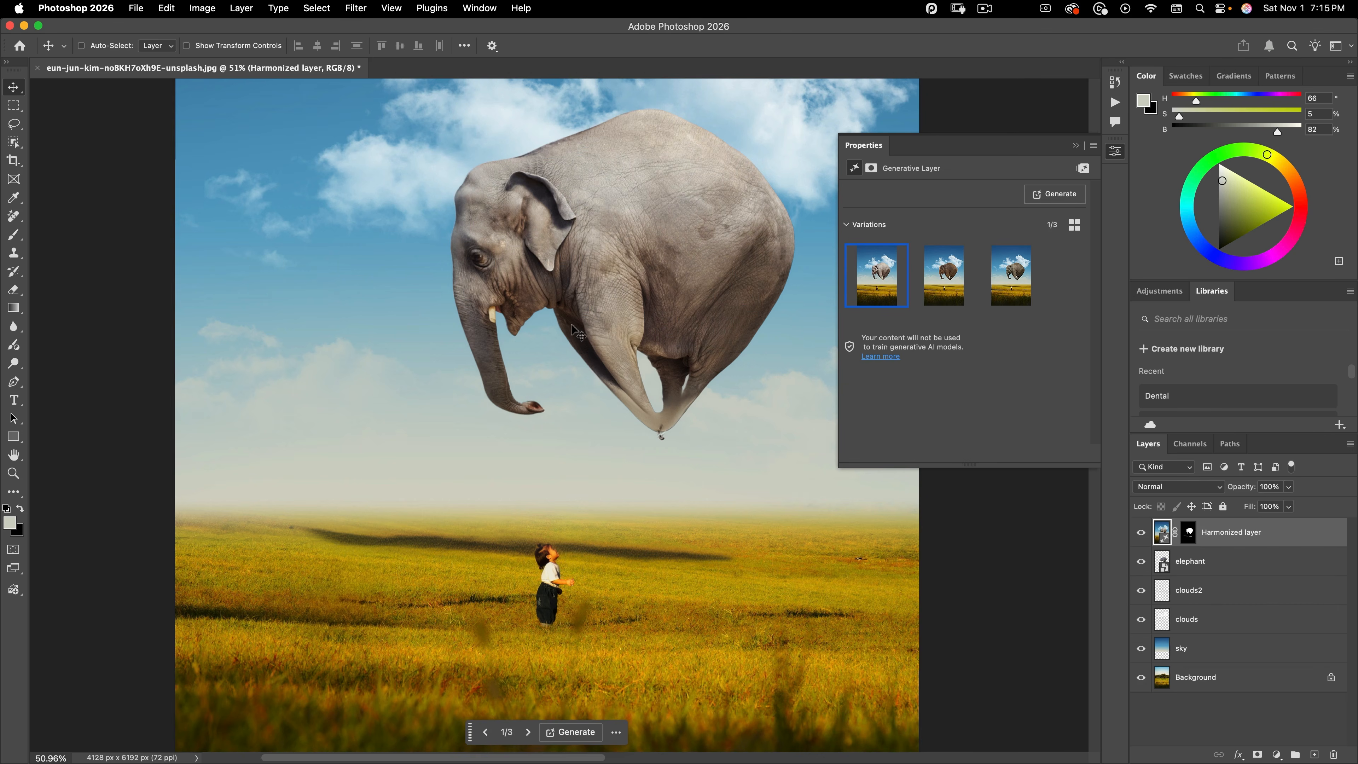
pyautogui.moveTo(539, 363)
pyautogui.mouseDown()
pyautogui.moveTo(584, 341)
pyautogui.moveTo(534, 379)
pyautogui.mouseUp()
pyautogui.moveTo(673, 405); pyautogui.dragTo(679, 436)
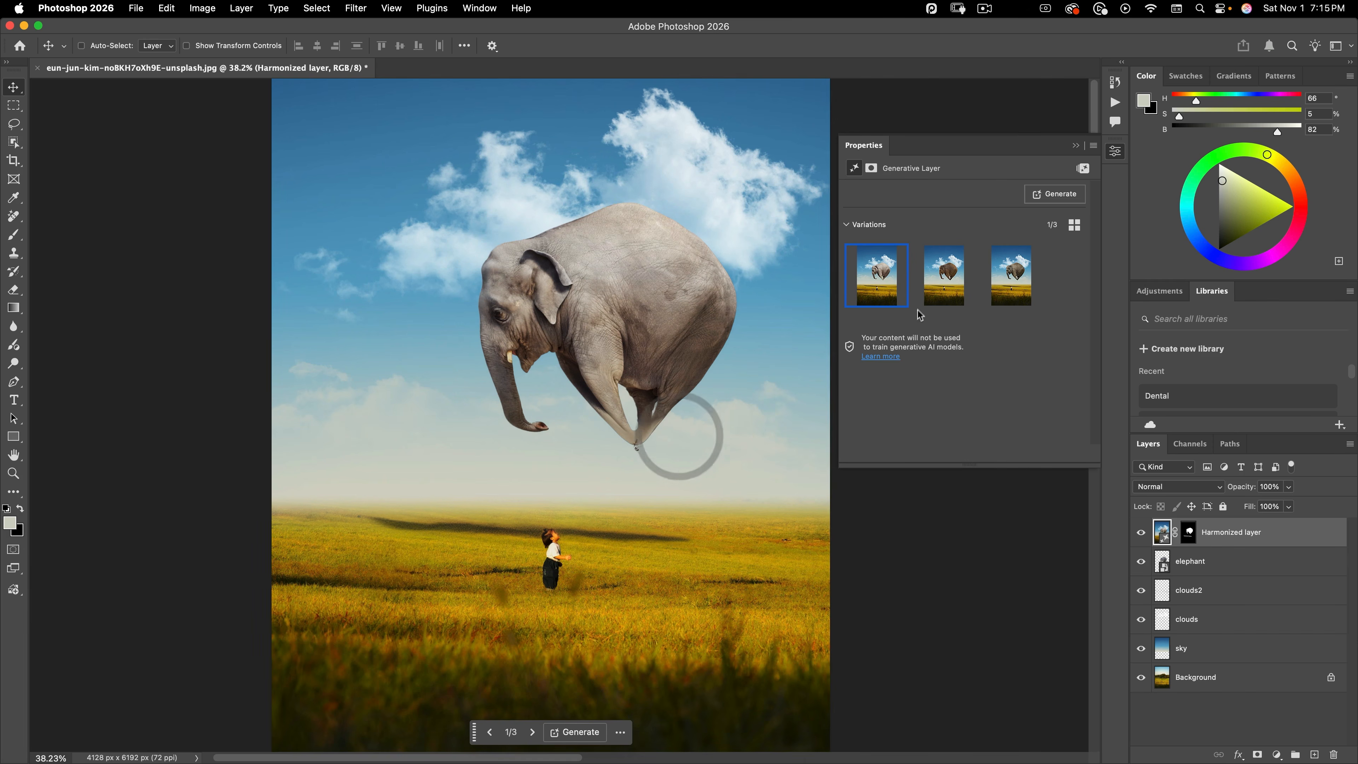
# - Compare the three harmonized variations and keep the first, lighter one
pyautogui.click(1010, 276)
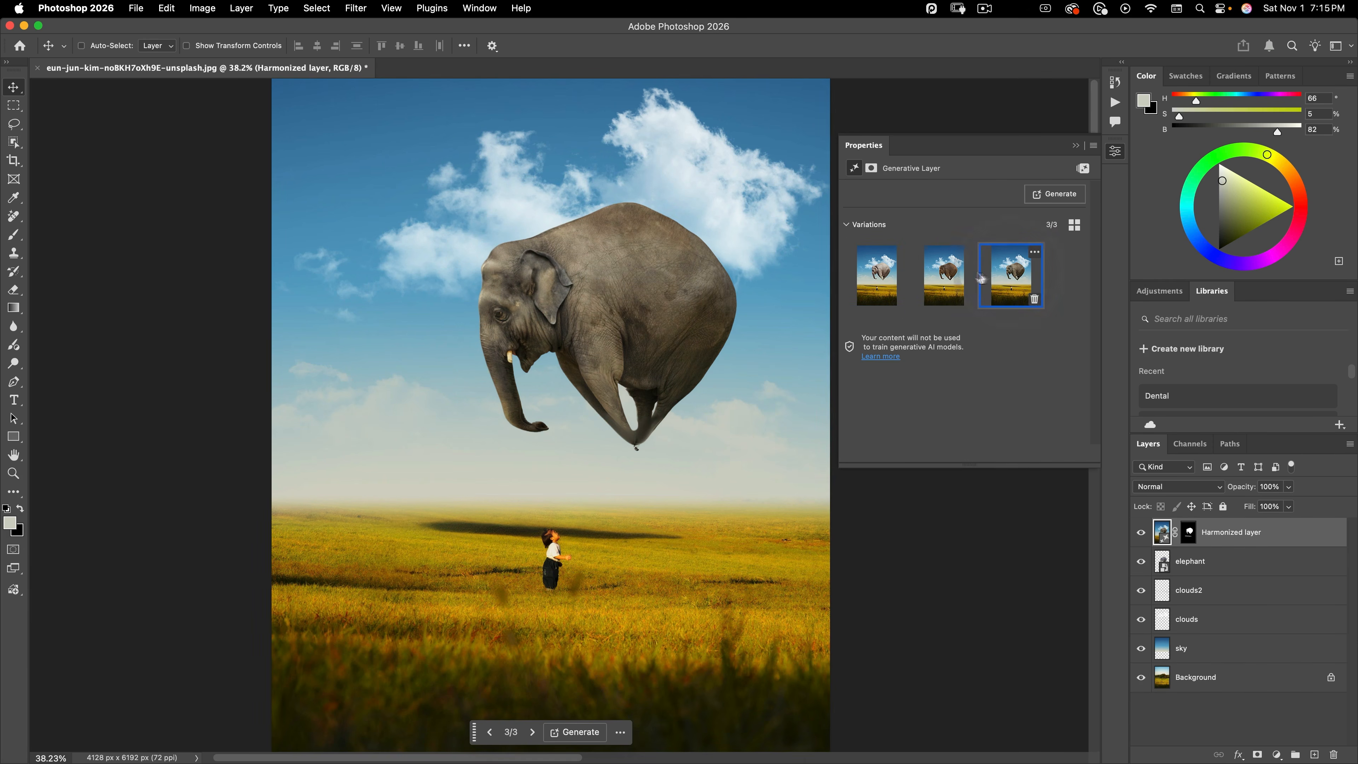
pyautogui.click(942, 275)
pyautogui.click(881, 277)
pyautogui.click(936, 279)
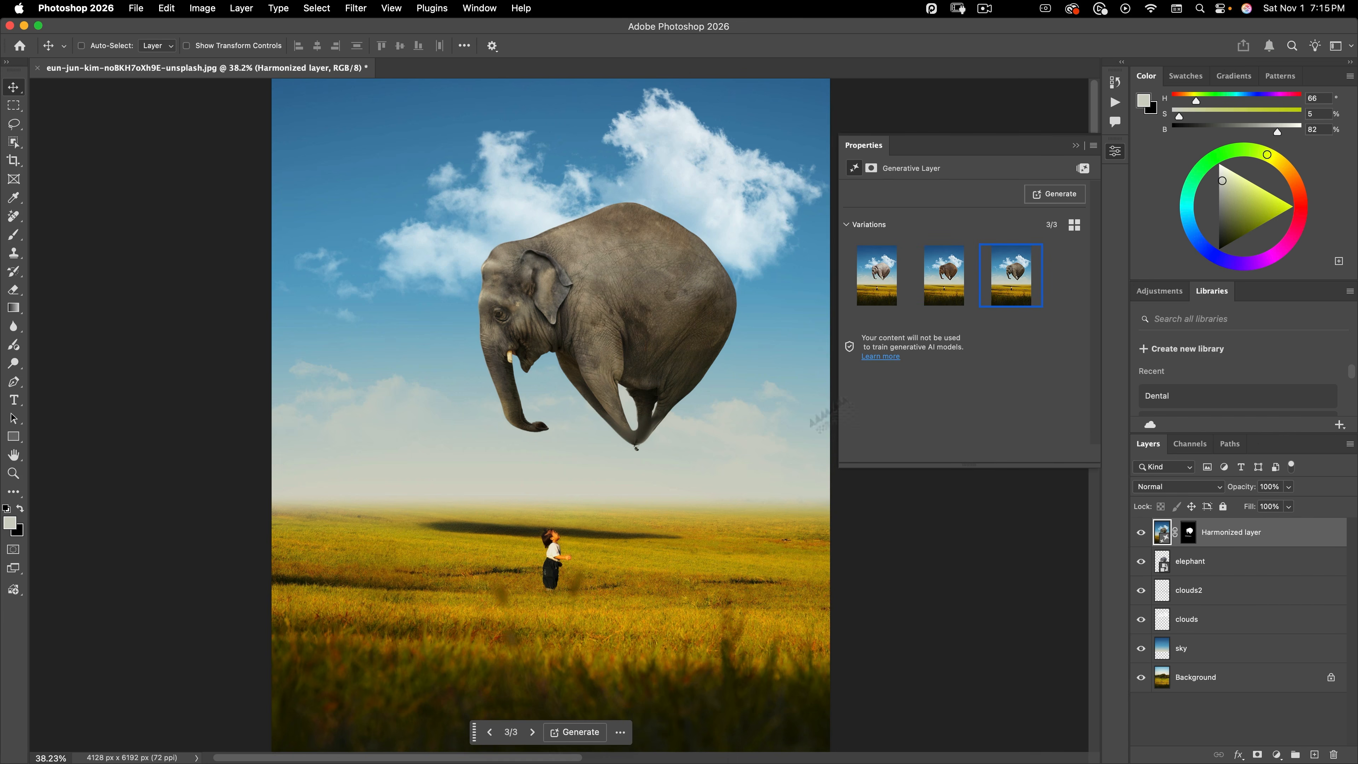
pyautogui.click(937, 291)
pyautogui.click(873, 284)
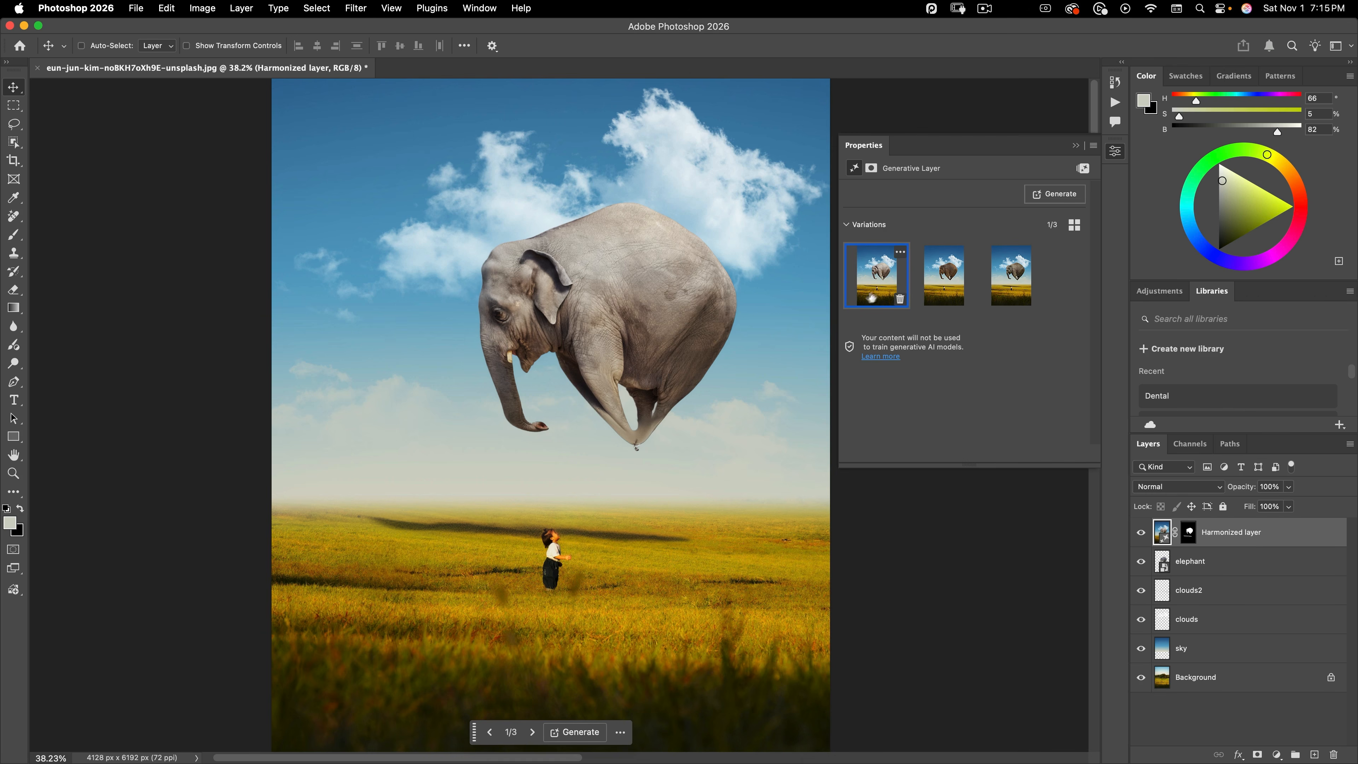
# - Compare the elephant with and without the Harmonized layer, and set that layer's blend mode to Soft Light
pyautogui.click(1141, 532)
pyautogui.click(1142, 532)
pyautogui.click(1141, 532)
pyautogui.click(1141, 532)
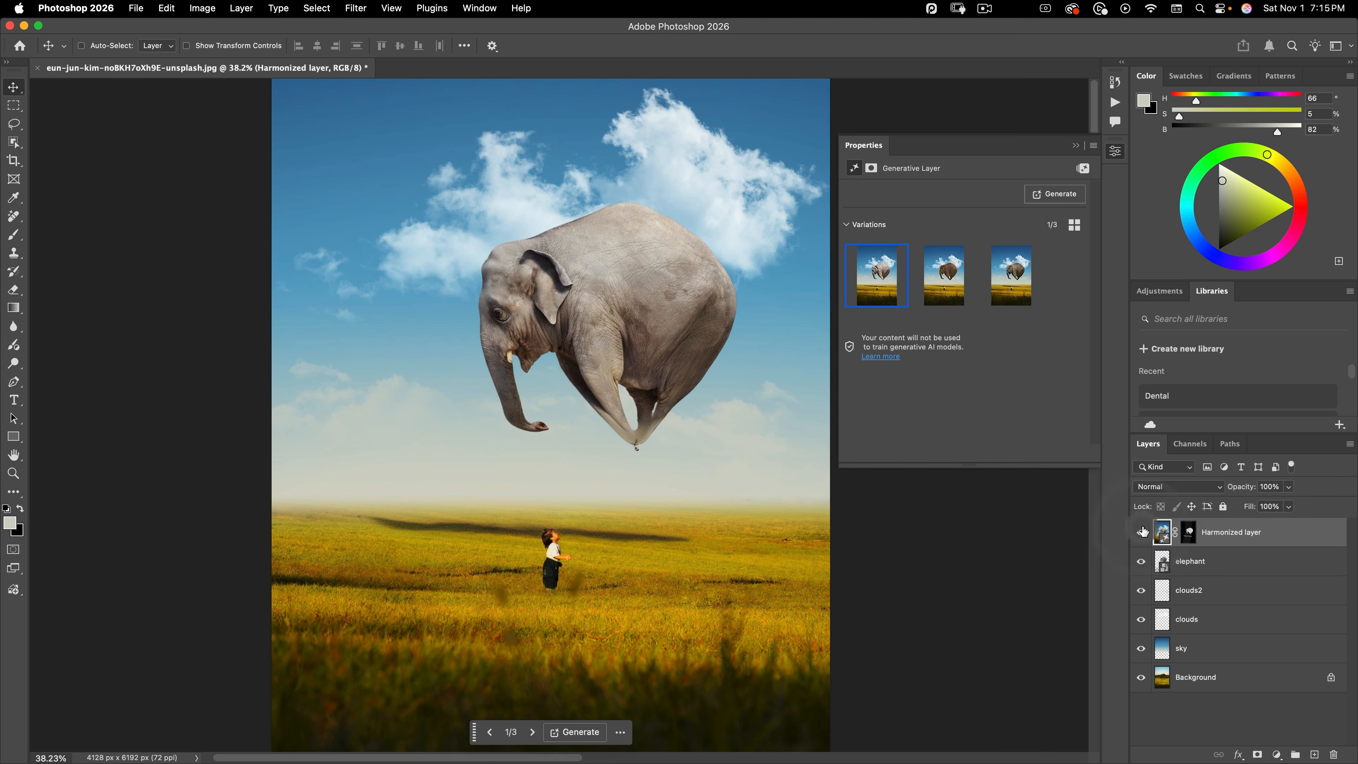
pyautogui.click(1141, 532)
pyautogui.click(1141, 532)
pyautogui.click(1163, 486)
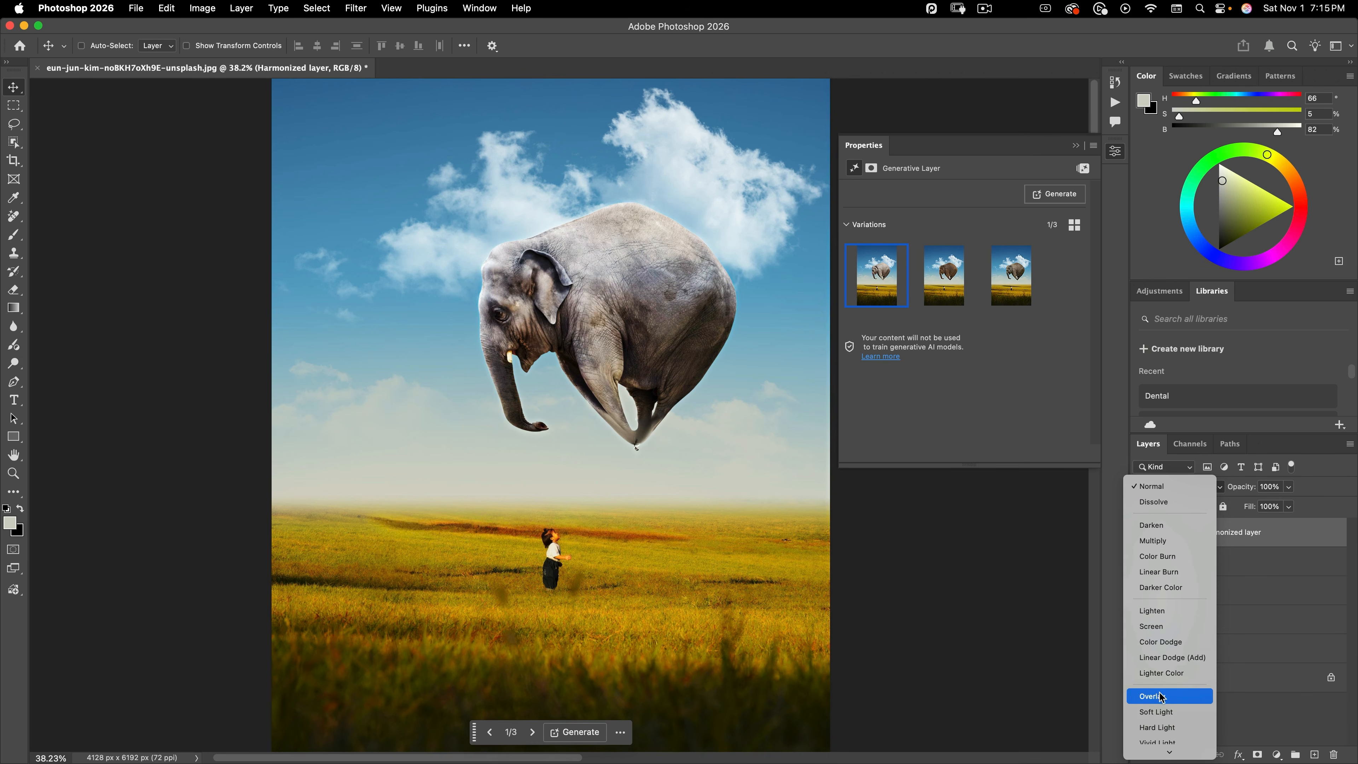
pyautogui.click(1173, 714)
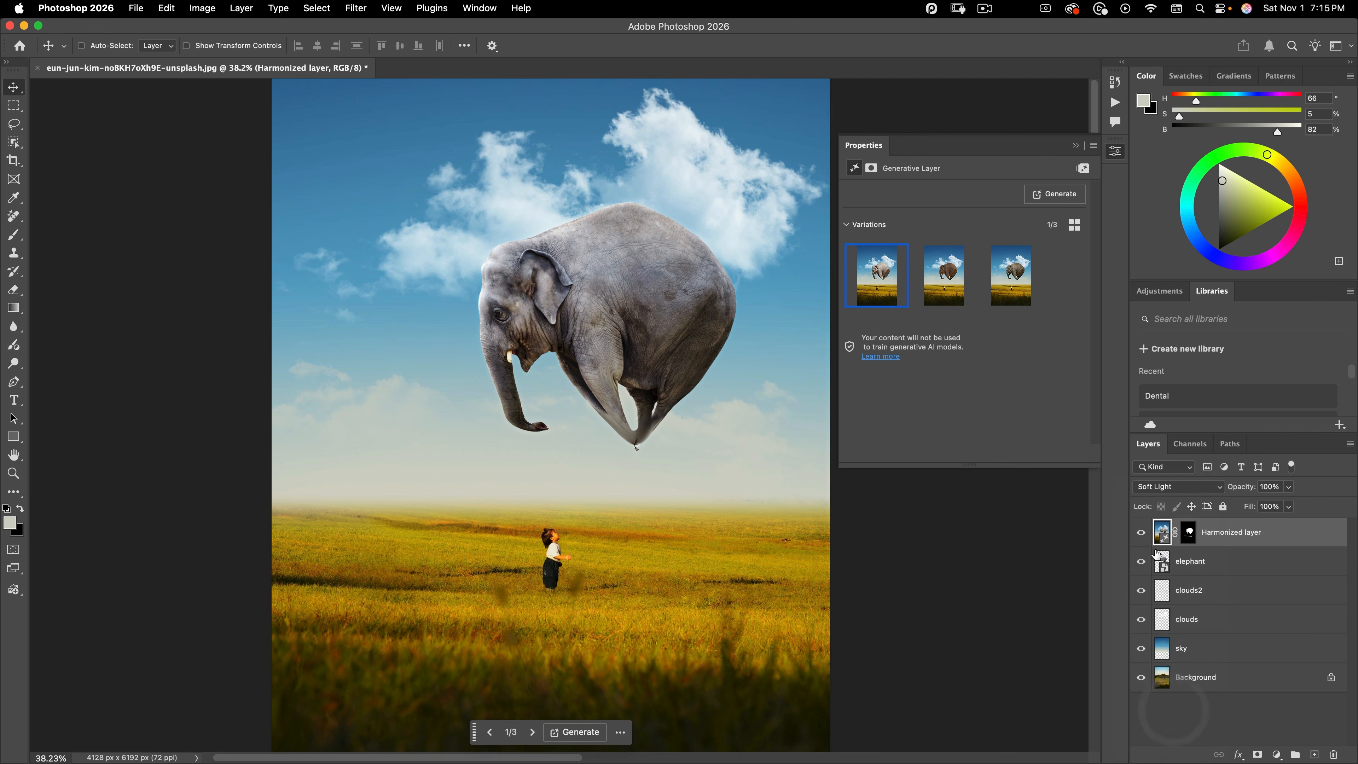
# - Clip the Harmonized layer to the elephant layer, compare its effect, and set its opacity to 50%
pyautogui.click(1141, 533)
pyautogui.click(1141, 533)
pyautogui.click(1142, 534)
pyautogui.click(1141, 533)
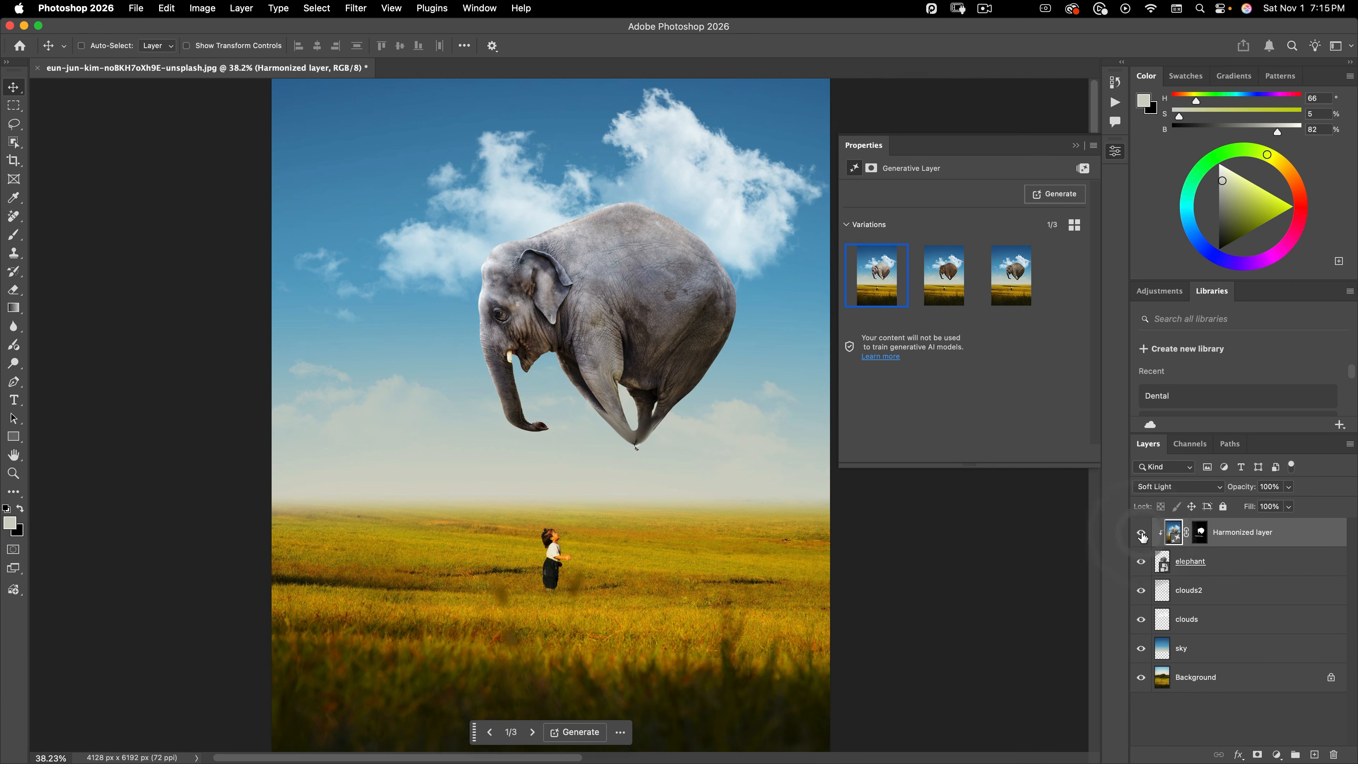
pyautogui.click(1141, 534)
pyautogui.click(1141, 534)
pyautogui.moveTo(1190, 484); pyautogui.dragTo(1193, 484)
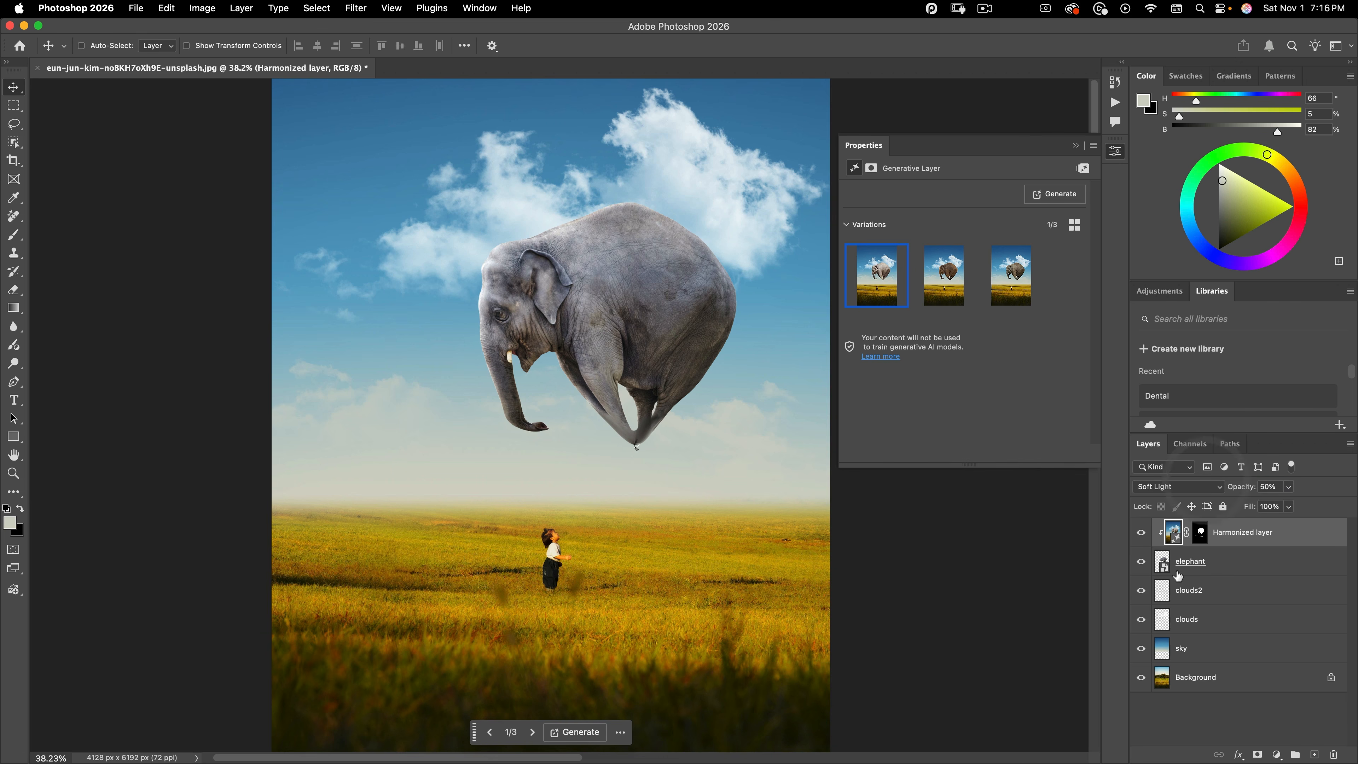
# - Add a Curves adjustment layer above the Harmonized layer and clip it to the elephant
pyautogui.click(1278, 755)
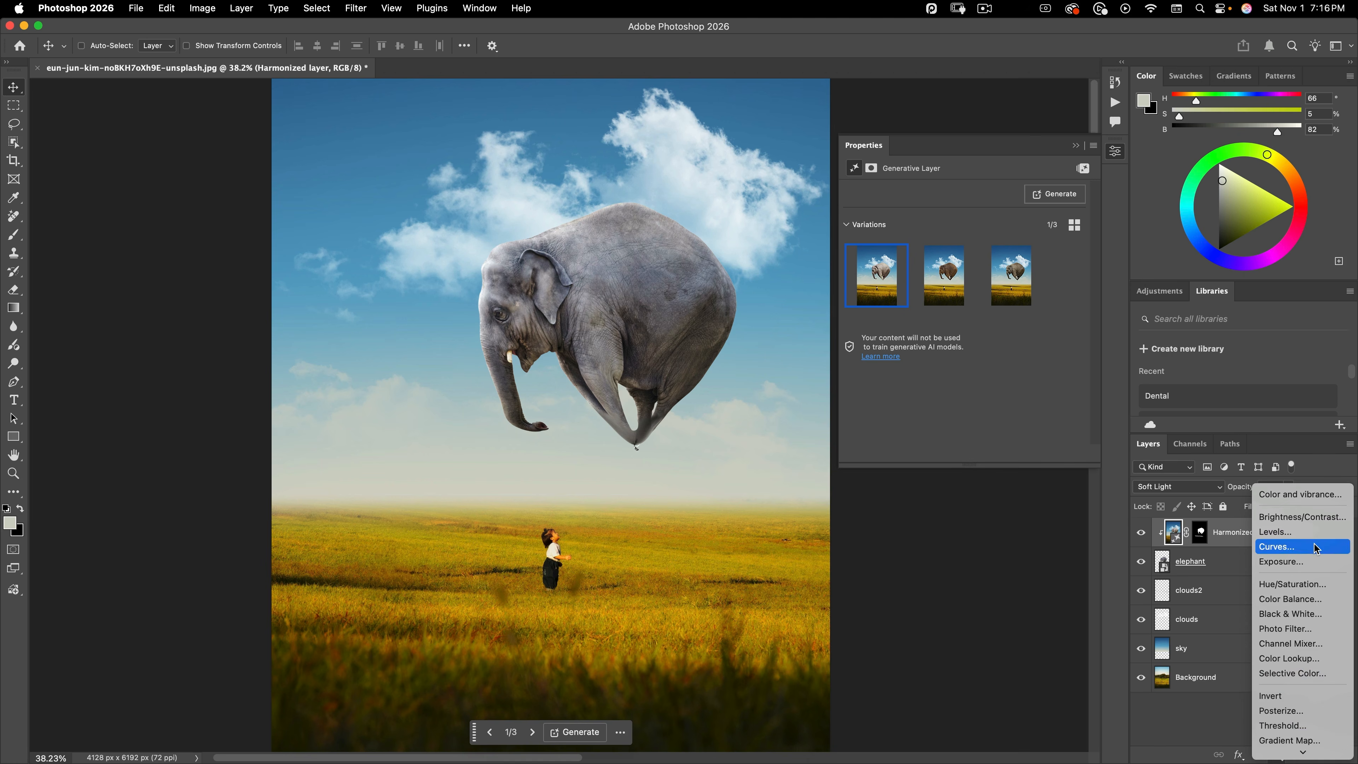
pyautogui.click(1316, 547)
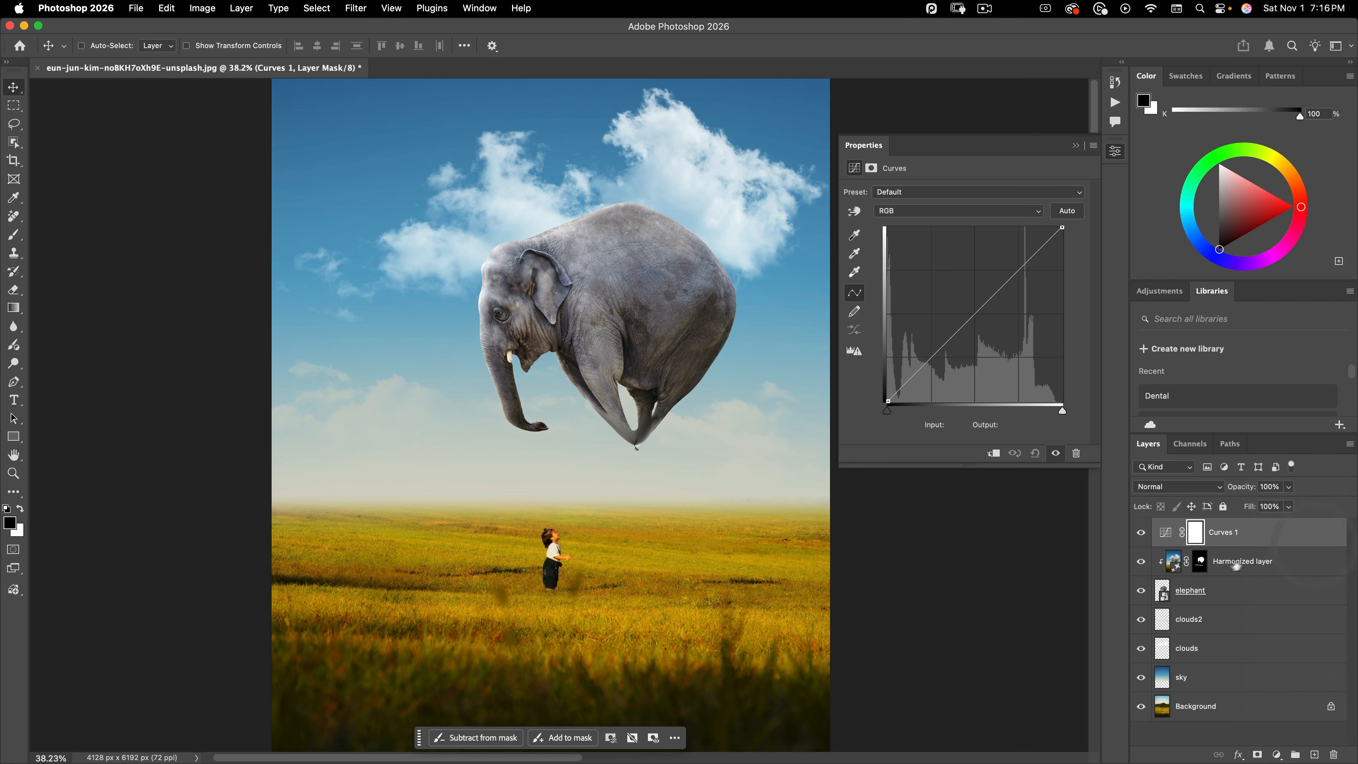
pyautogui.keyDown('alt'); pyautogui.click(1169, 551); pyautogui.keyUp('alt')
# - Lower the midtones of the Curves adjustment's Blue channel to about input 146, output 121
pyautogui.click(909, 211)
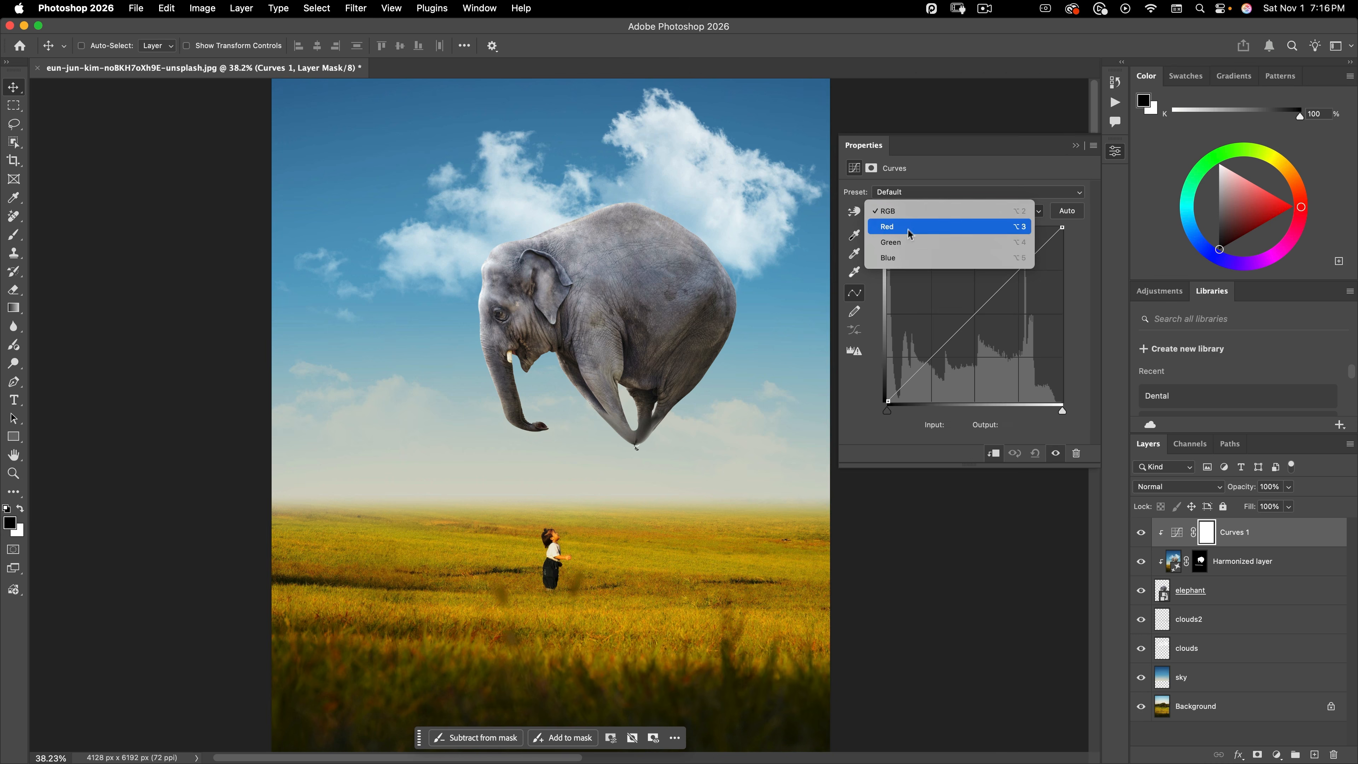
pyautogui.click(909, 257)
pyautogui.moveTo(983, 306); pyautogui.dragTo(988, 316)
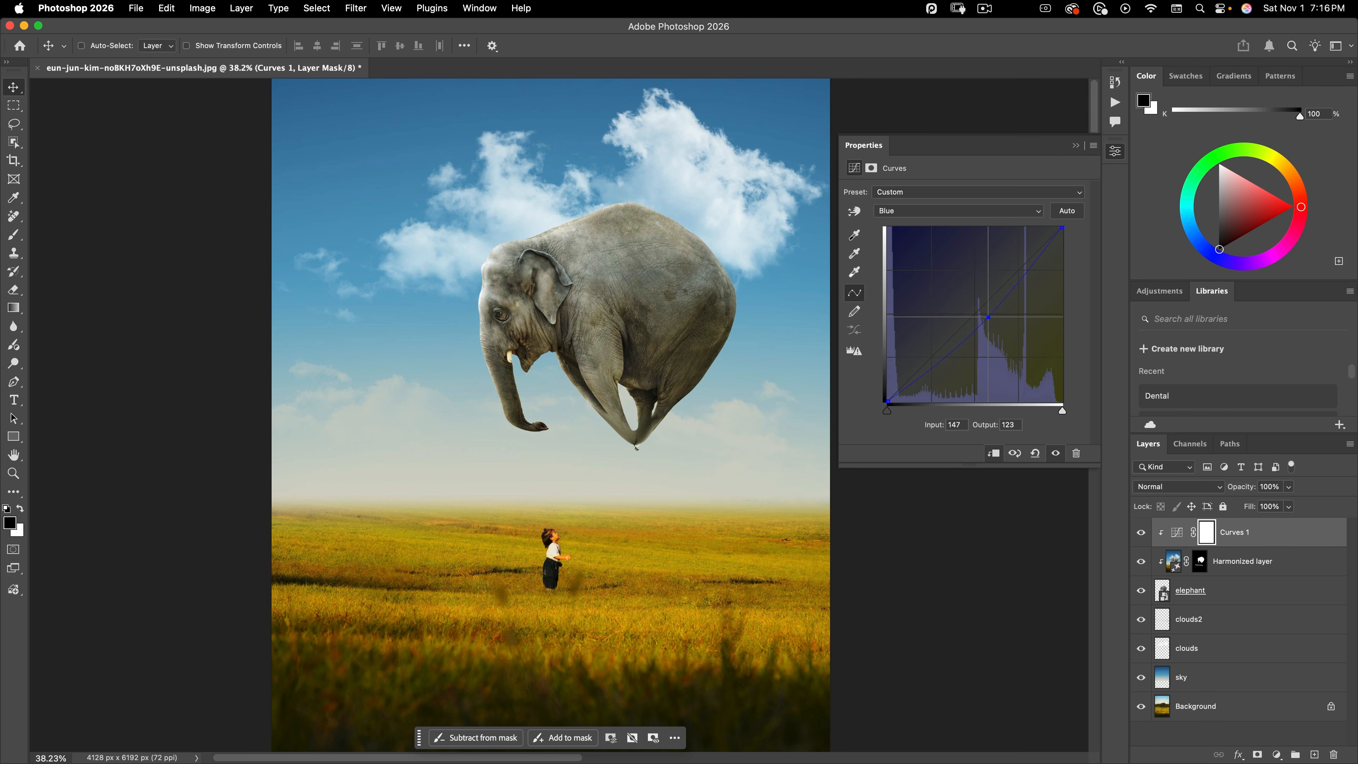
pyautogui.moveTo(985, 321); pyautogui.dragTo(988, 293)
pyautogui.press('super+z')
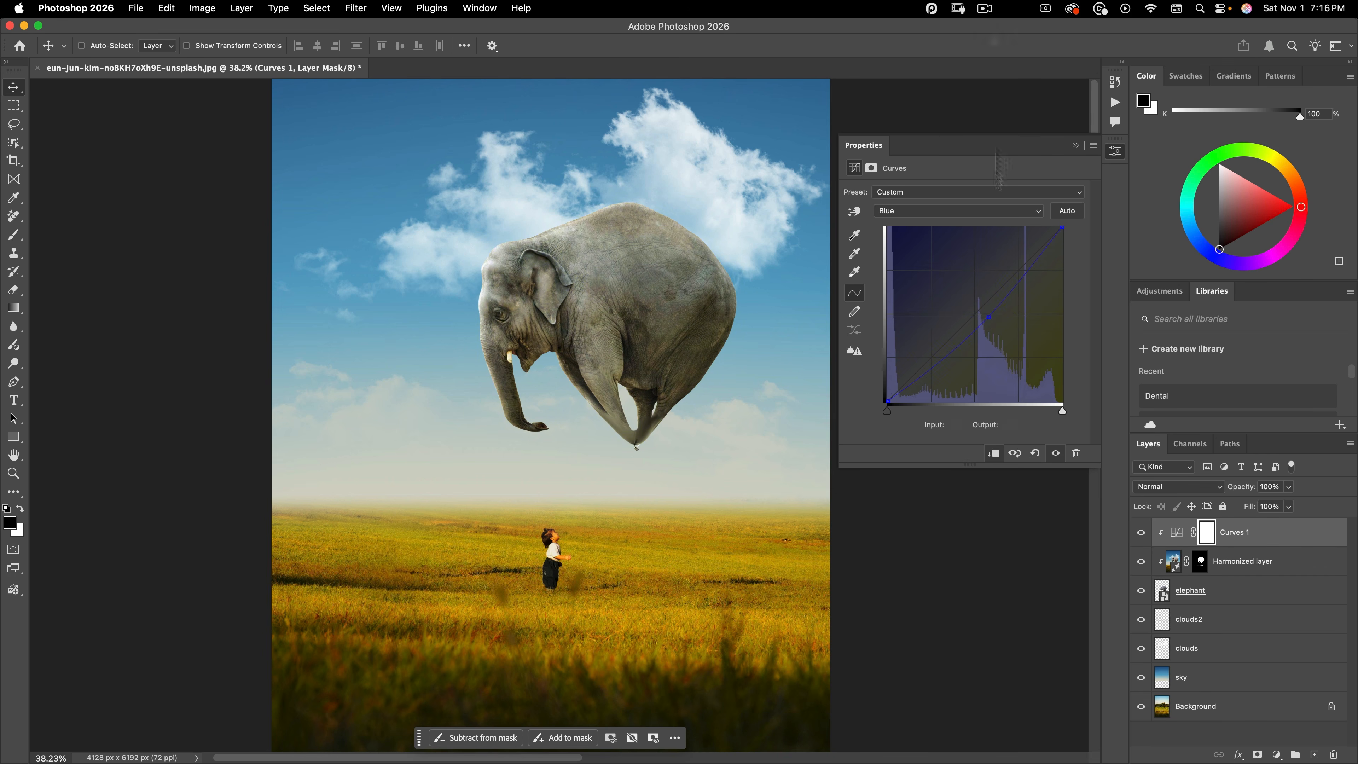
pyautogui.click(987, 317)
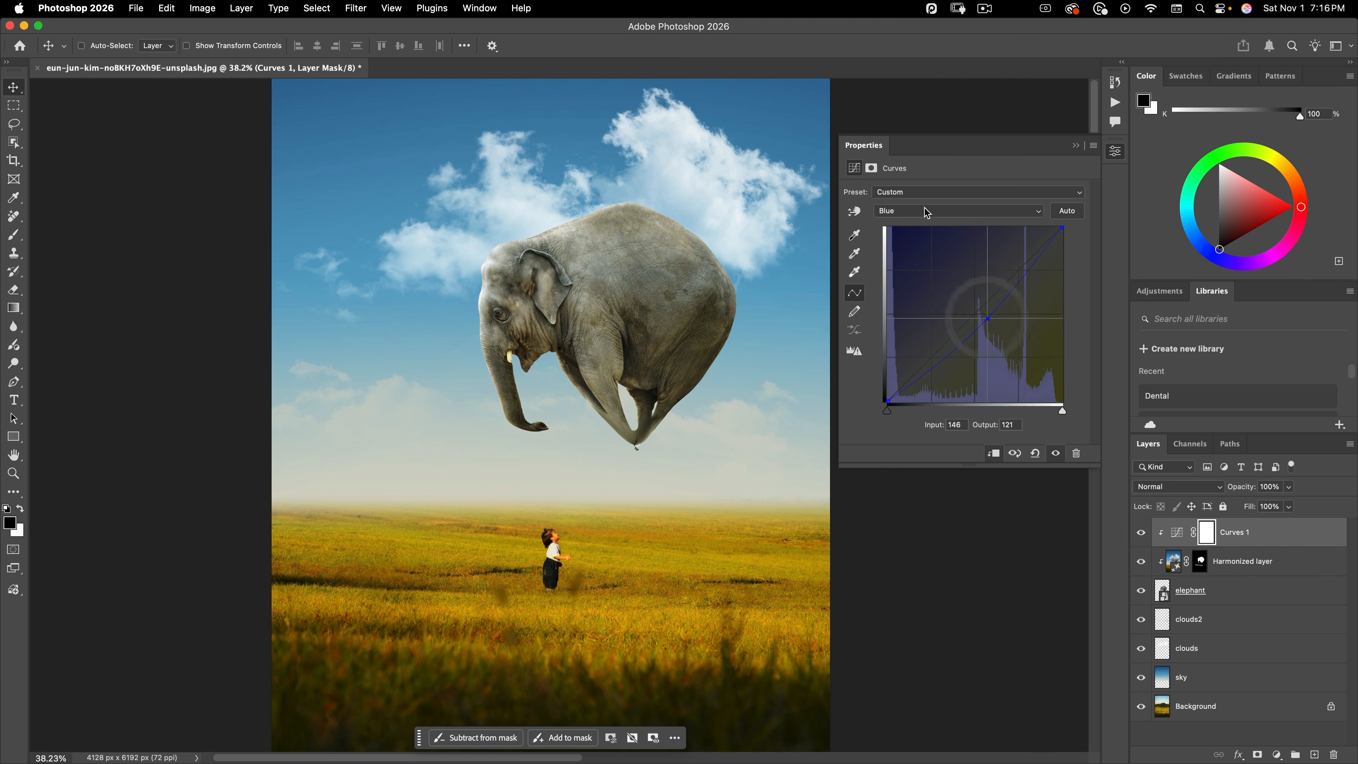
# - Brighten the RGB curve with points at about input 183, output 192 and input 62, output 69, and collapse the curve settings
pyautogui.click(957, 210)
pyautogui.click(934, 160)
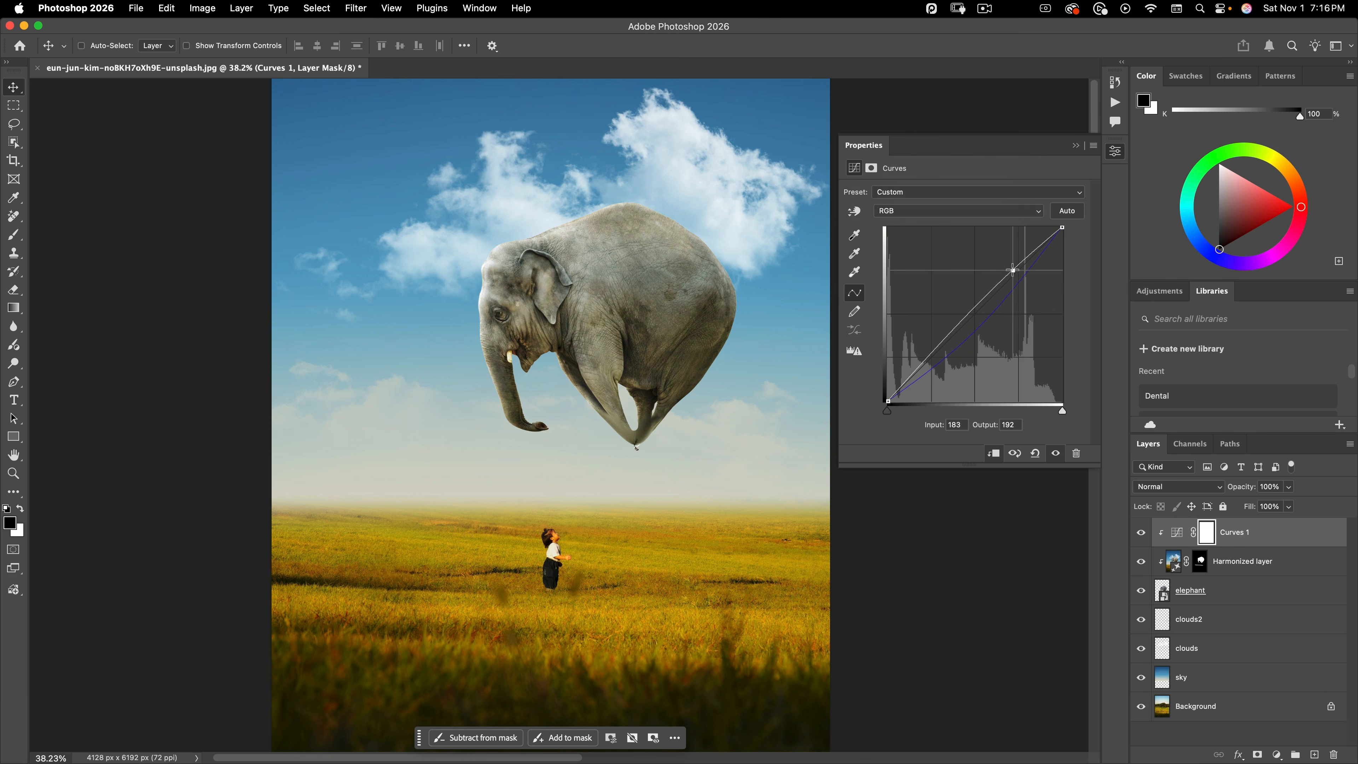
pyautogui.moveTo(1013, 276); pyautogui.dragTo(1013, 270)
pyautogui.click(930, 356)
pyautogui.moveTo(930, 356); pyautogui.dragTo(931, 353)
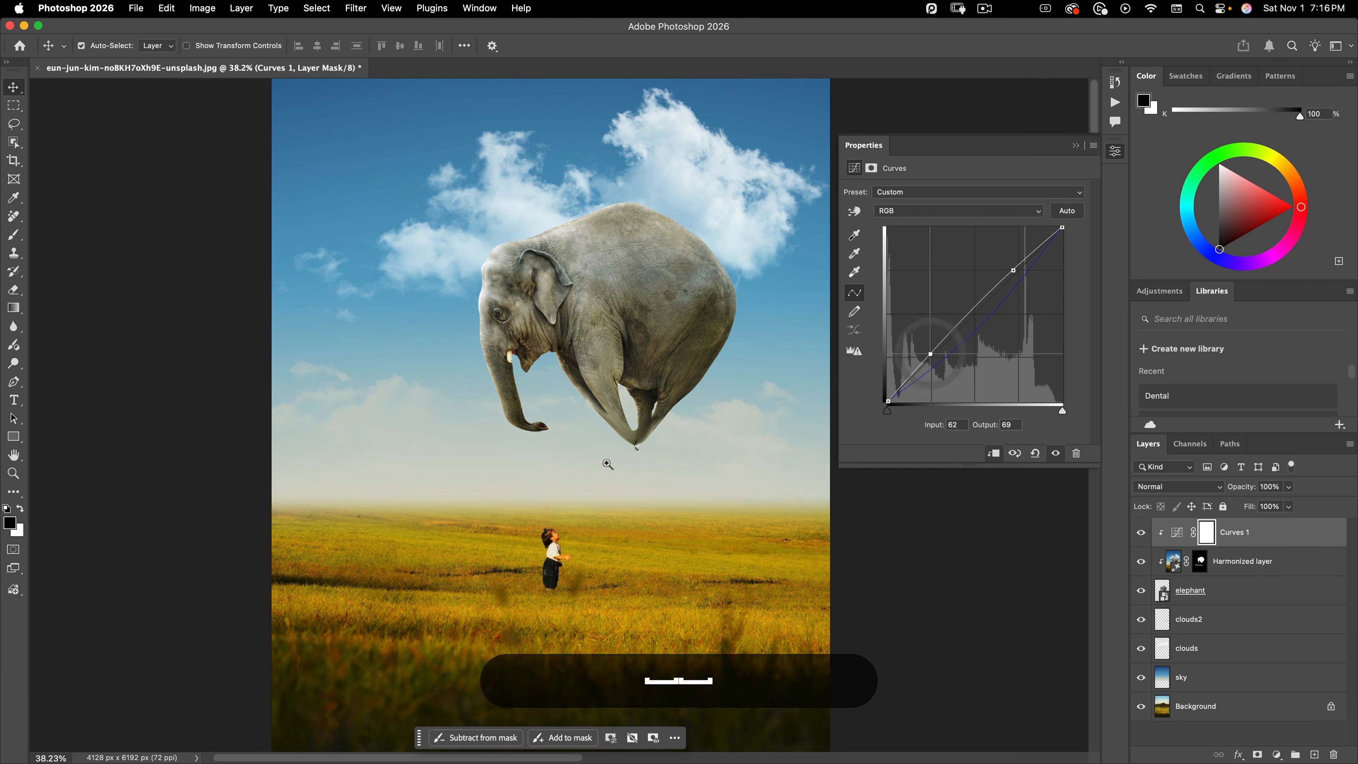
pyautogui.moveTo(608, 462); pyautogui.dragTo(579, 494)
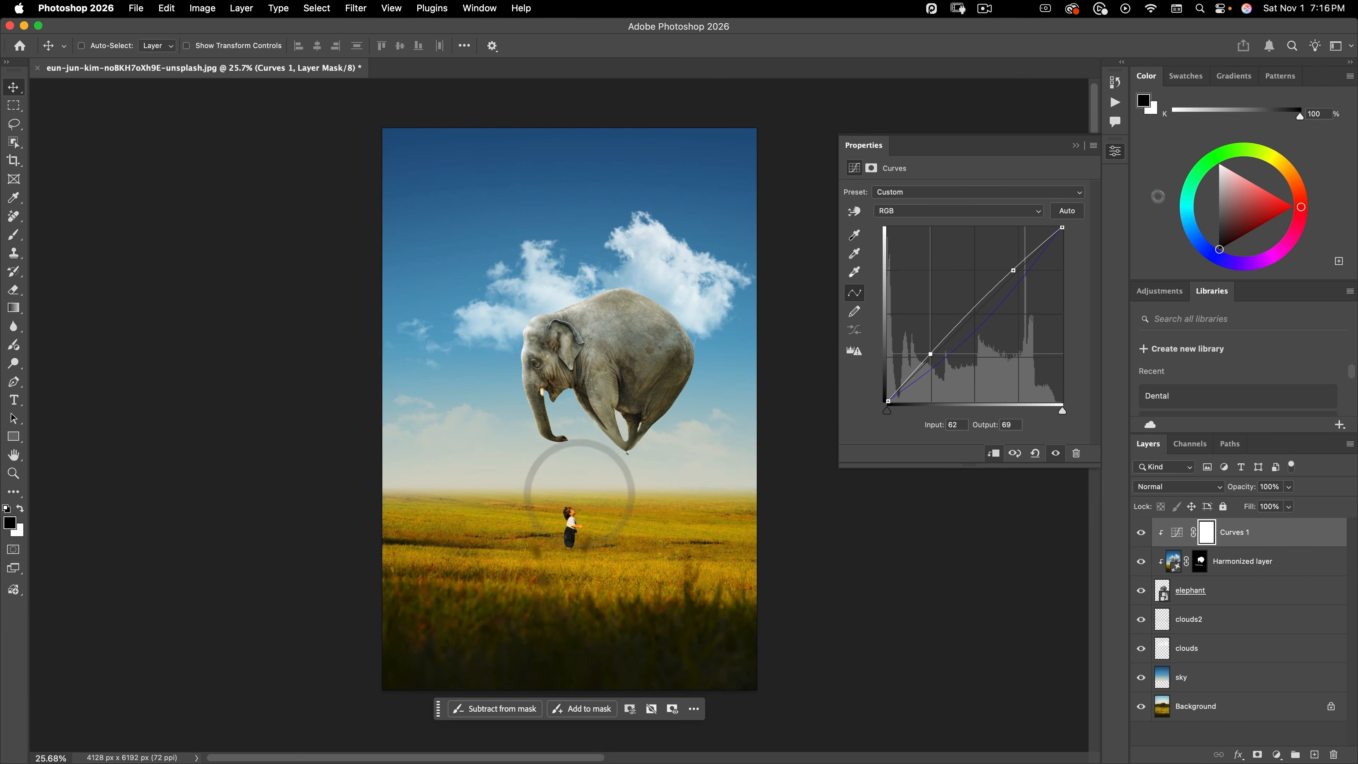
pyautogui.click(1116, 151)
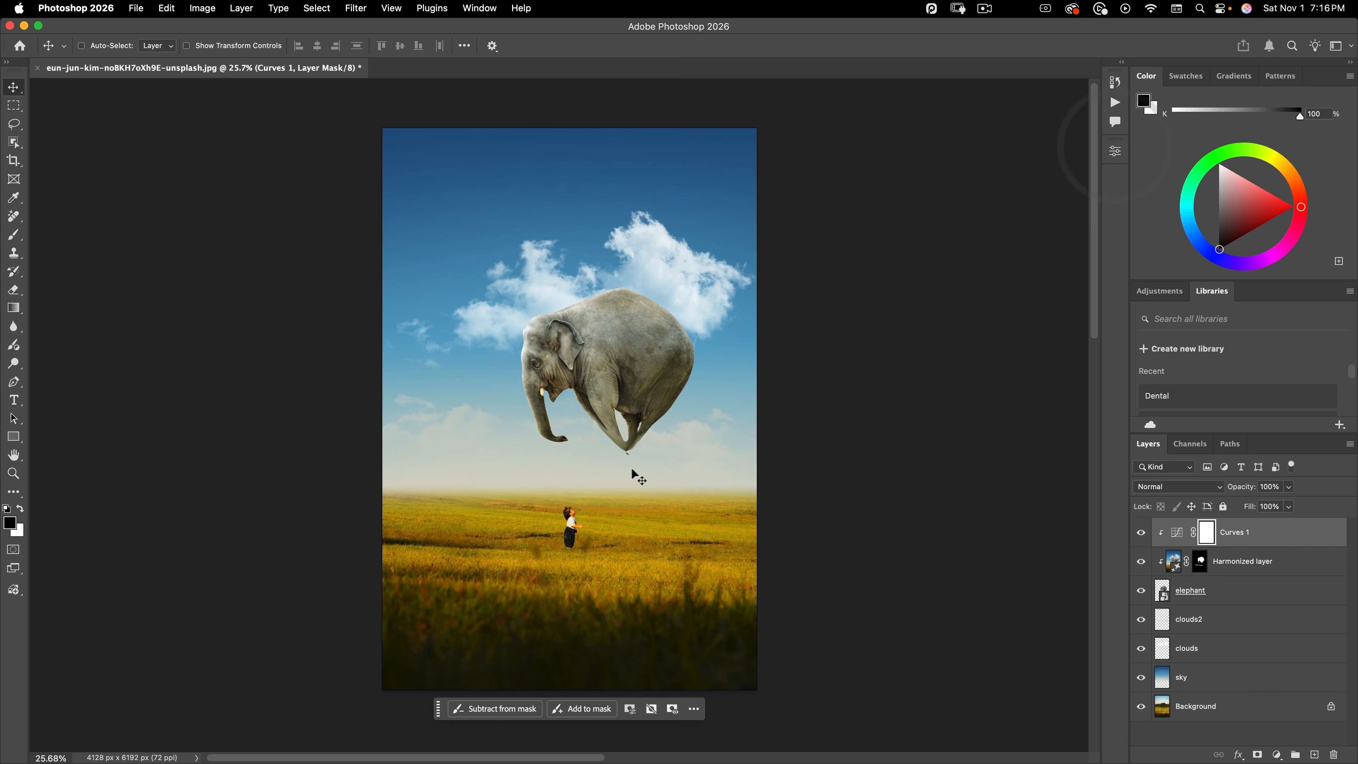
# - Draw a gently curved open path with the Pen tool from the child's hand up to the balloon knot
pyautogui.moveTo(637, 476); pyautogui.dragTo(663, 401)
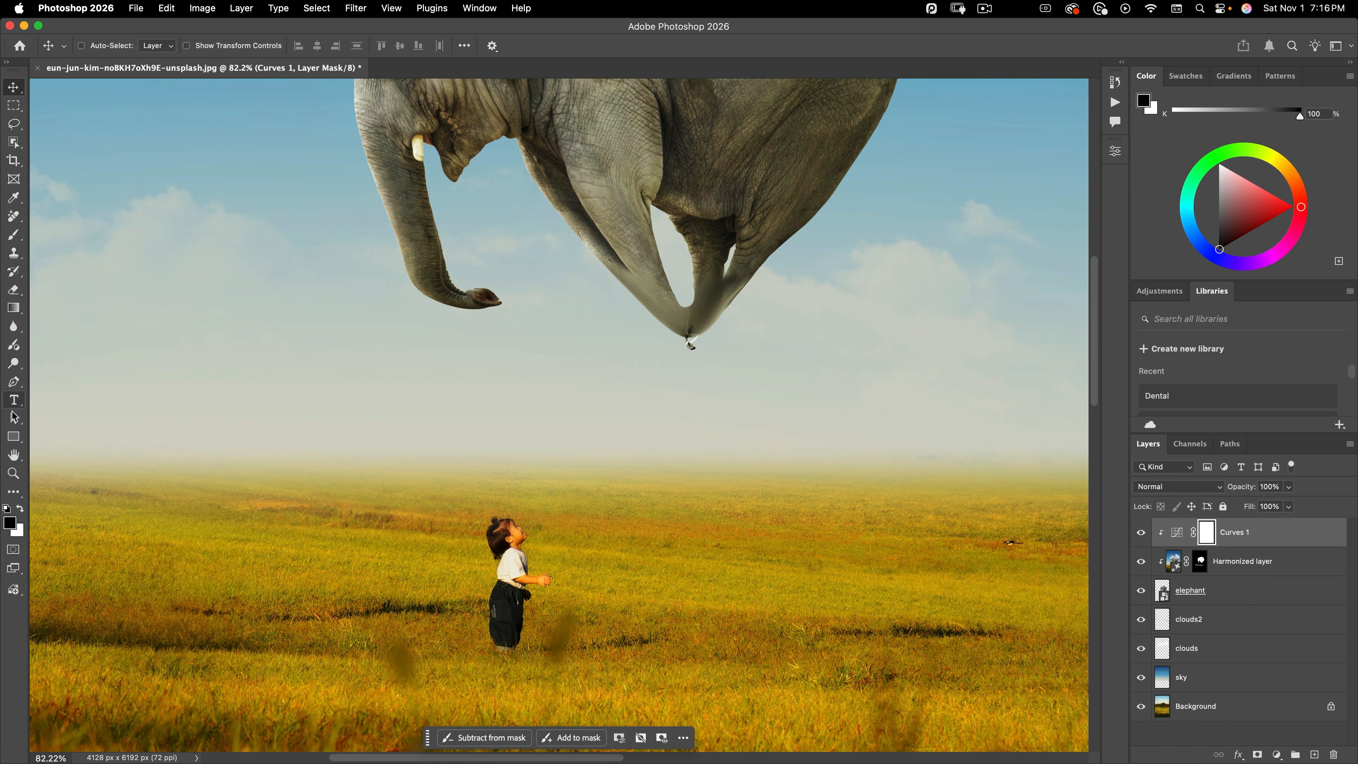
pyautogui.click(13, 381)
pyautogui.moveTo(570, 395)
pyautogui.mouseDown()
pyautogui.moveTo(567, 407)
pyautogui.moveTo(570, 395)
pyautogui.mouseUp()
pyautogui.moveTo(700, 405); pyautogui.dragTo(724, 307)
pyautogui.moveTo(646, 425); pyautogui.dragTo(652, 403)
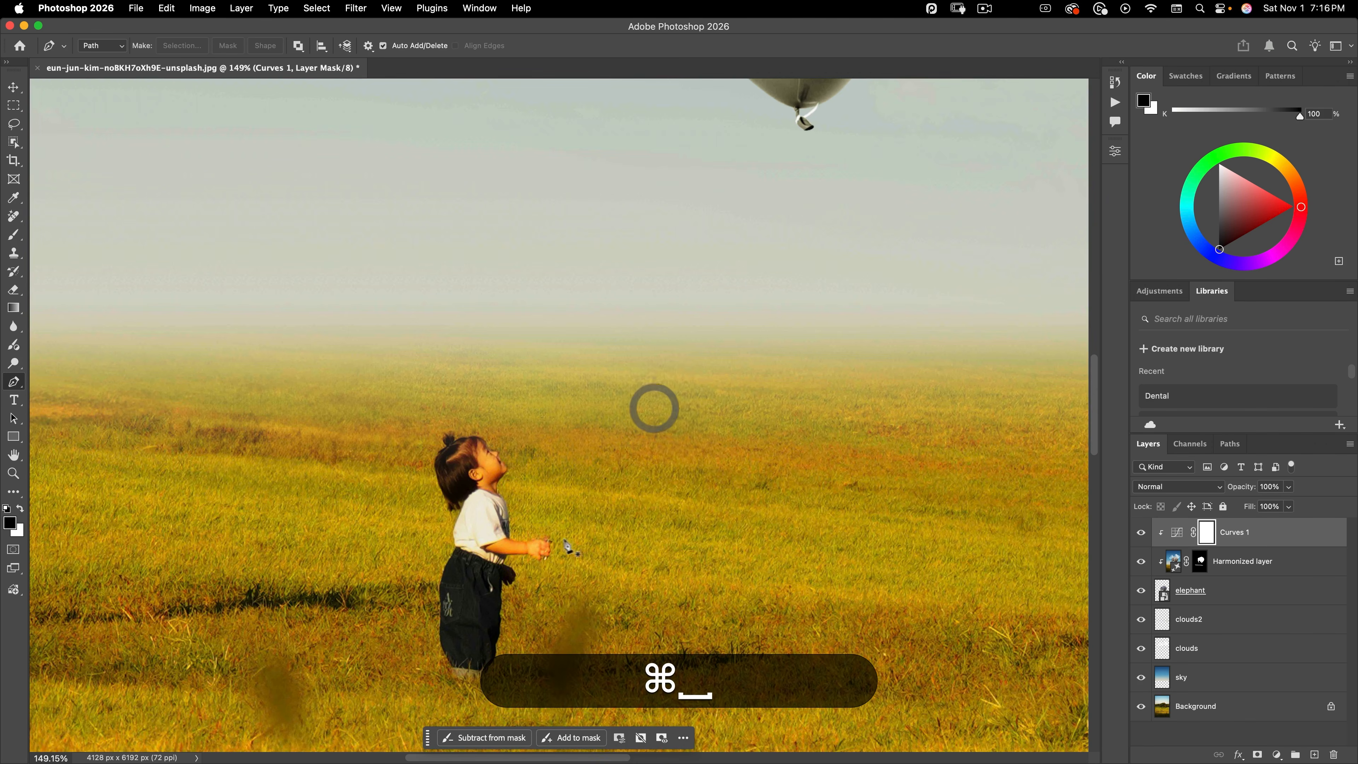
pyautogui.click(543, 540)
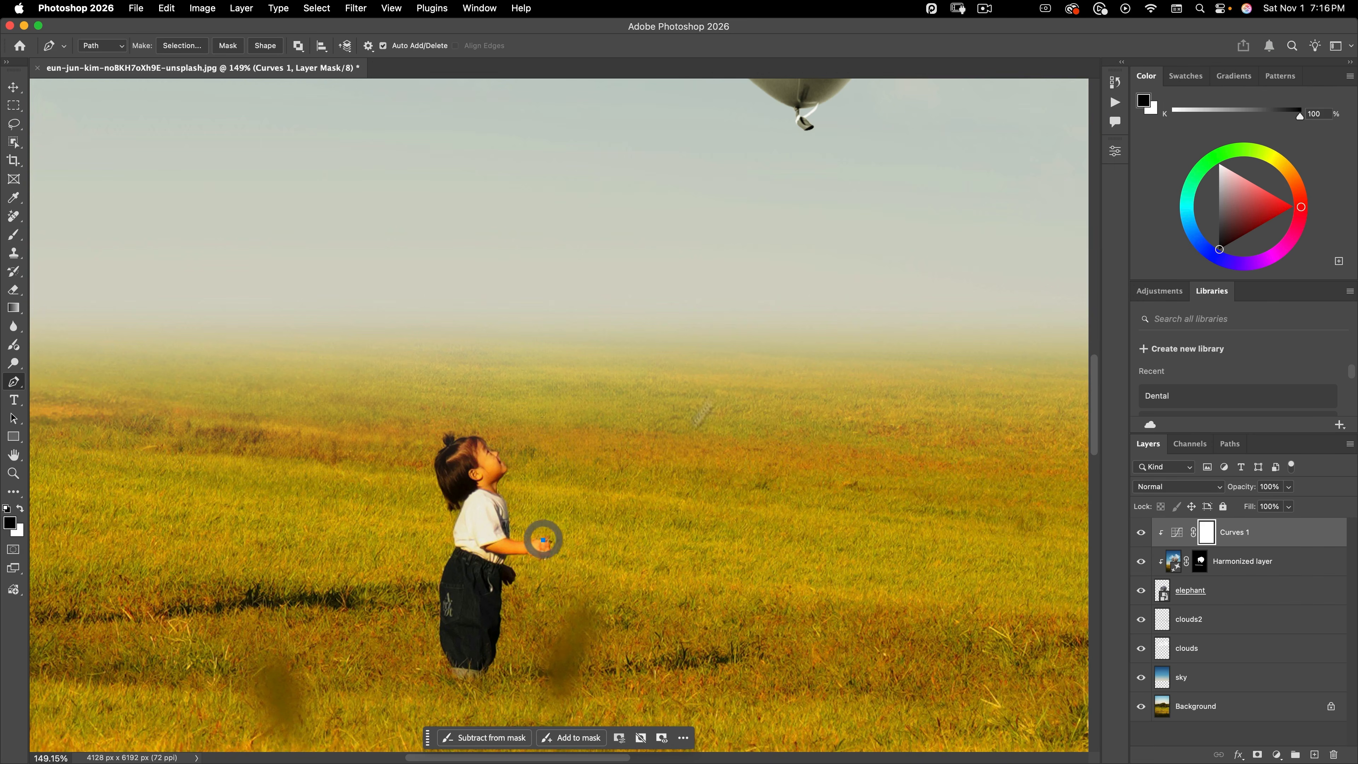
pyautogui.click(795, 121)
pyautogui.moveTo(797, 109); pyautogui.dragTo(722, 454)
pyautogui.keyDown('super'); pyautogui.click(328, 346); pyautogui.keyUp('super')
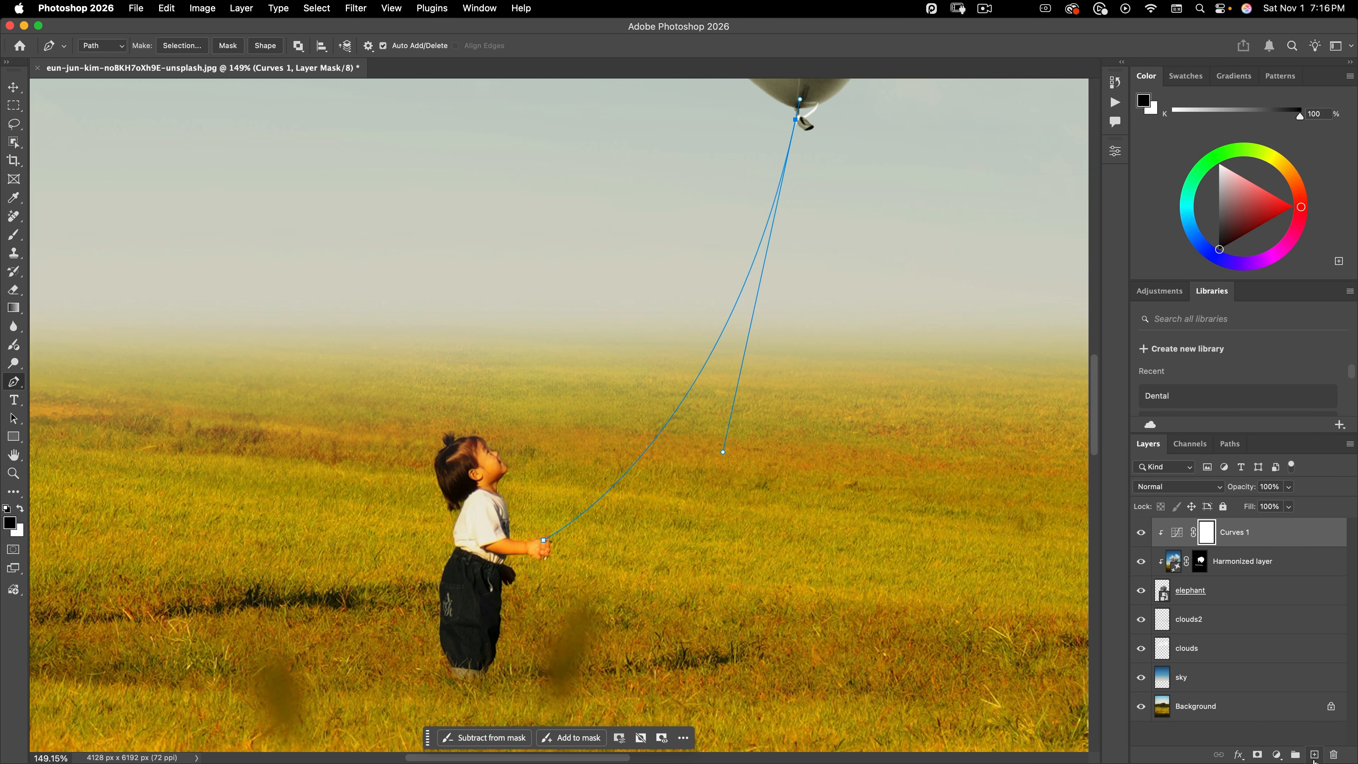
# - Add a new layer above the Curves adjustment and name it "balloon line"
pyautogui.click(1314, 754)
pyautogui.doubleClick(1198, 531)
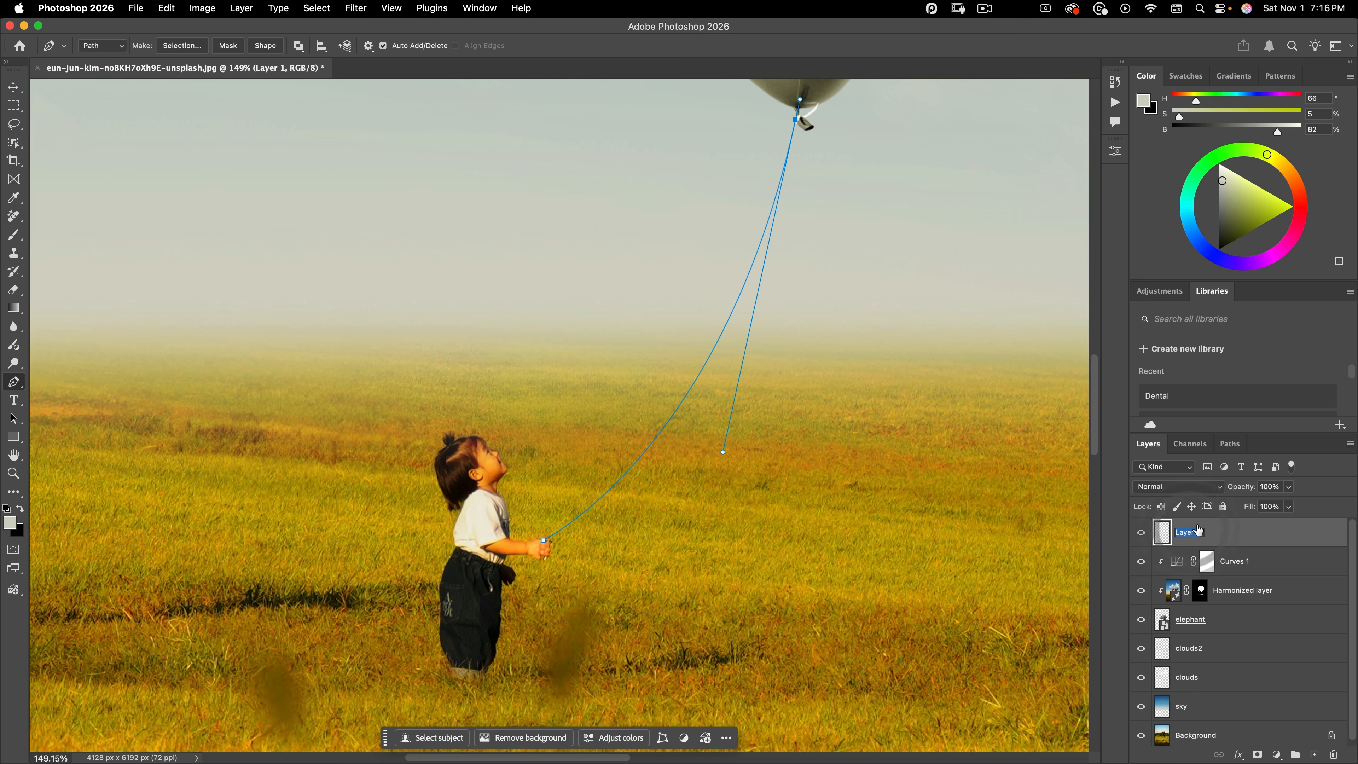
pyautogui.write('ball')
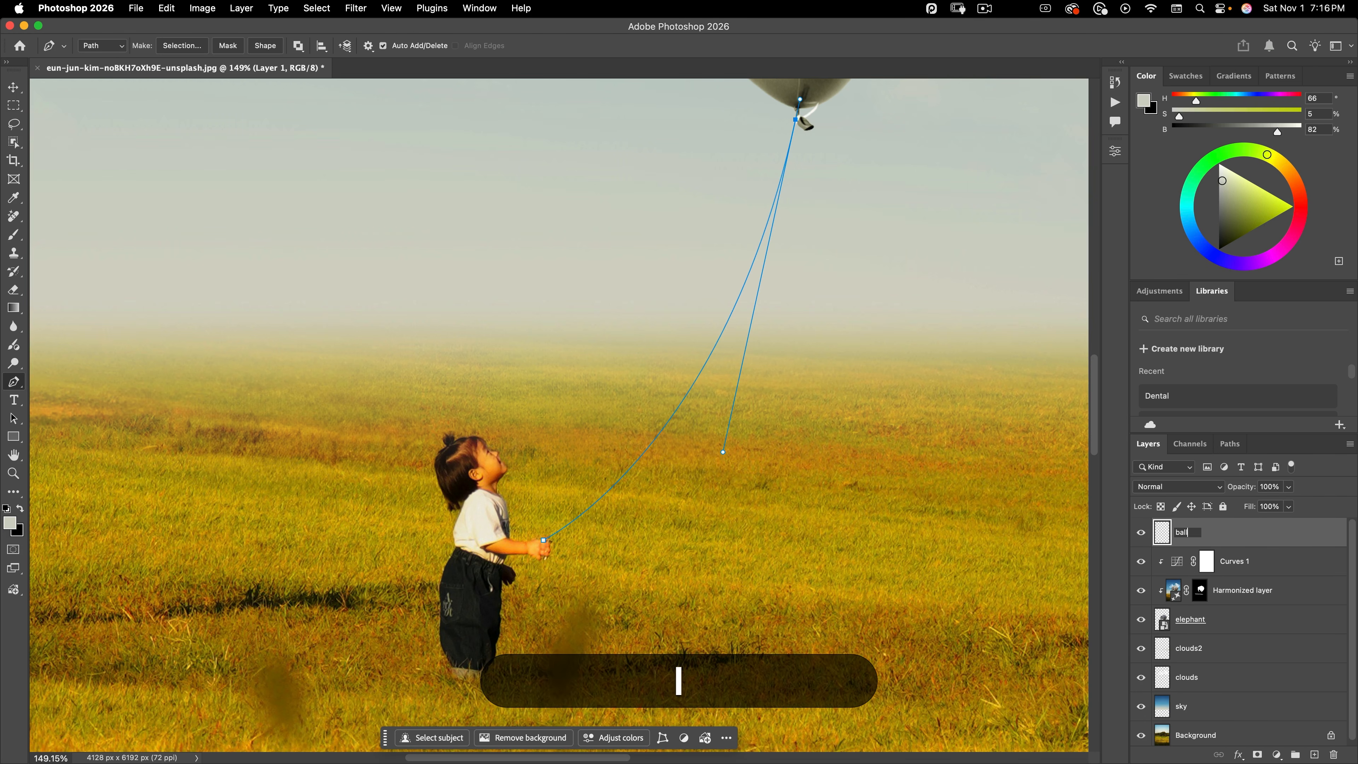
pyautogui.write('oon line')
pyautogui.press('Return')
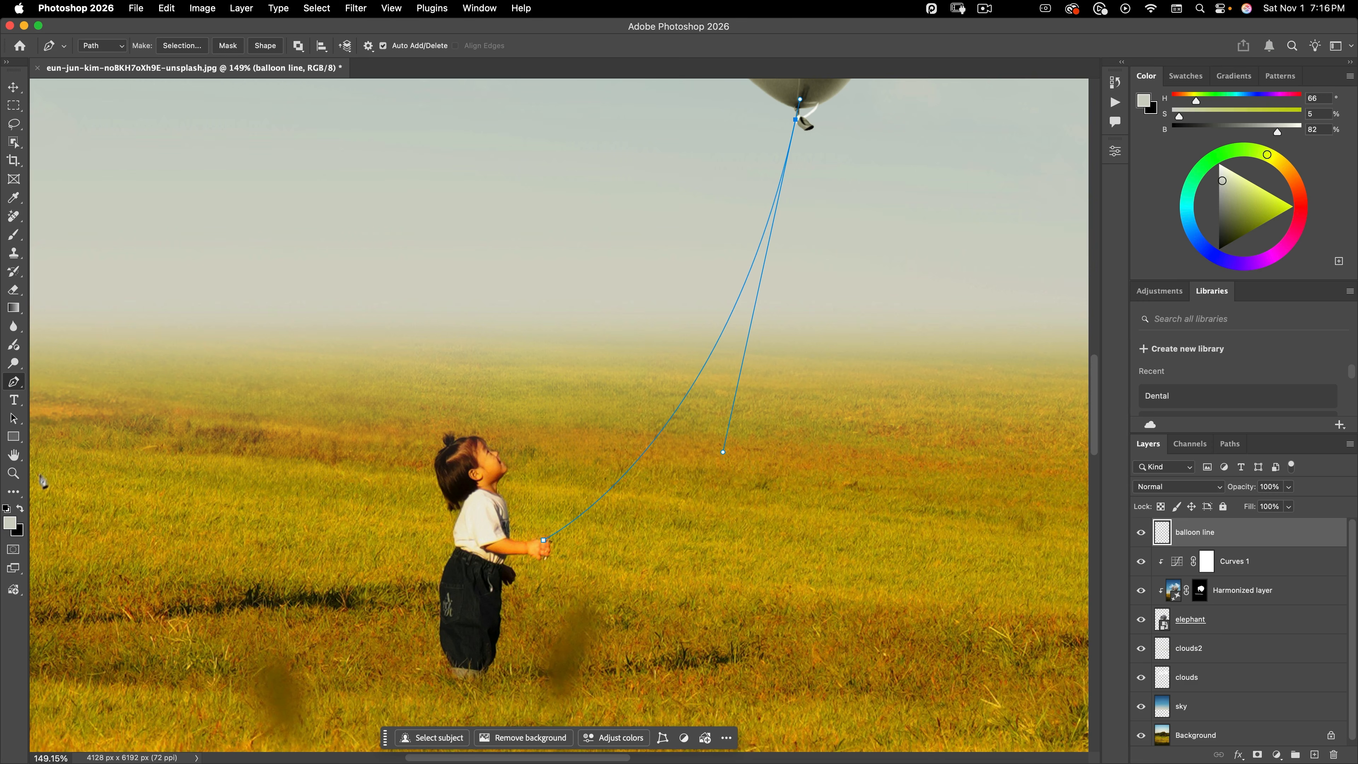
# - Set the foreground colour to white and set up a hard round brush at 4 px size and 100% hardness
pyautogui.click(7, 509)
pyautogui.click(20, 509)
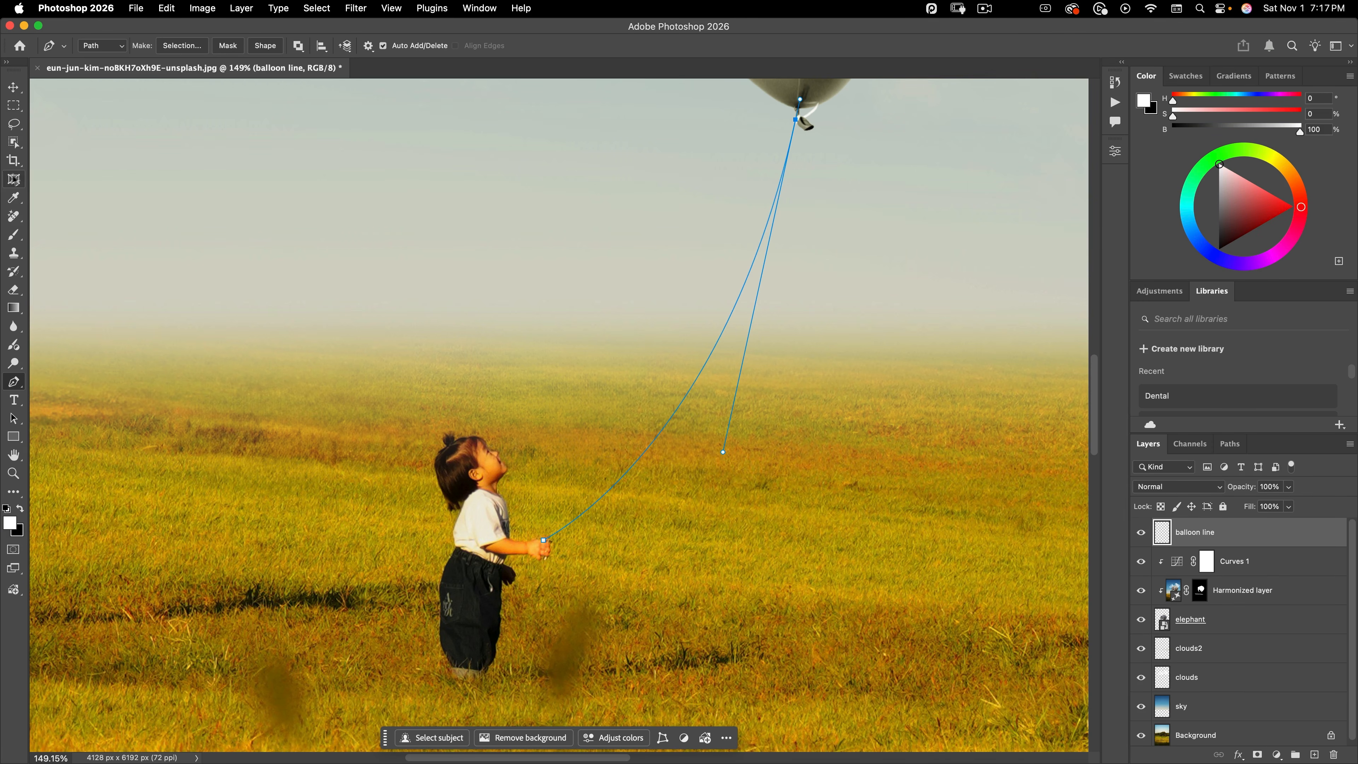
pyautogui.click(13, 235)
pyautogui.press('space')
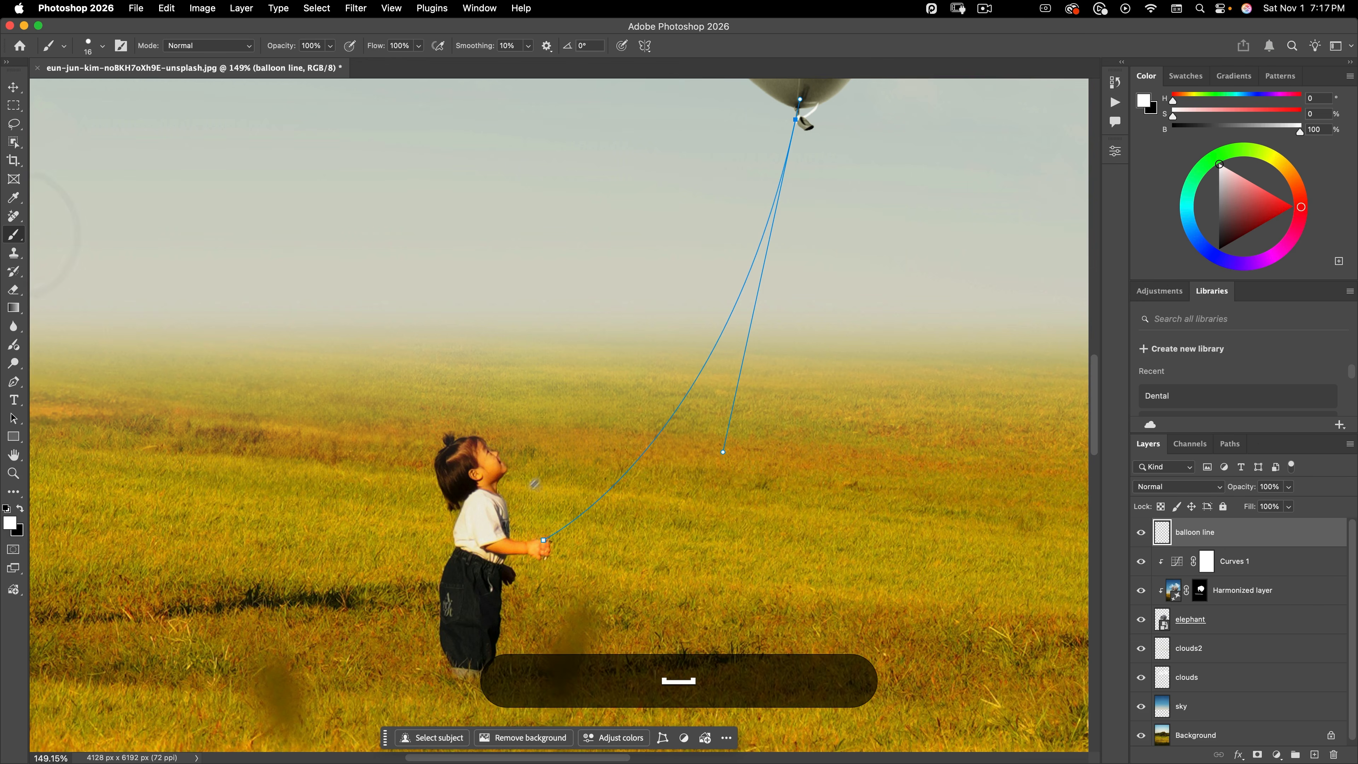
pyautogui.moveTo(520, 501); pyautogui.dragTo(600, 441)
pyautogui.moveTo(758, 527); pyautogui.dragTo(697, 307)
pyautogui.press('super+space')
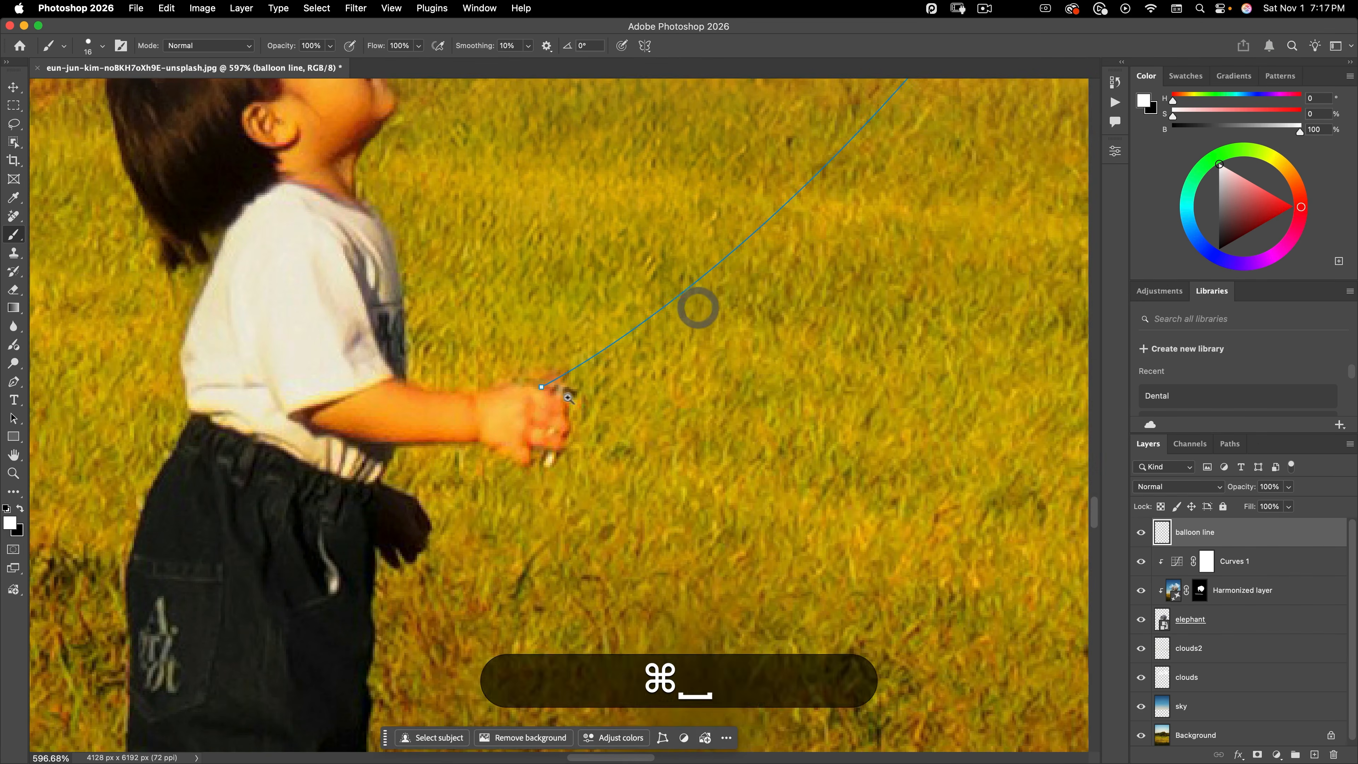
pyautogui.moveTo(558, 400); pyautogui.dragTo(621, 363)
pyautogui.rightClick(566, 358)
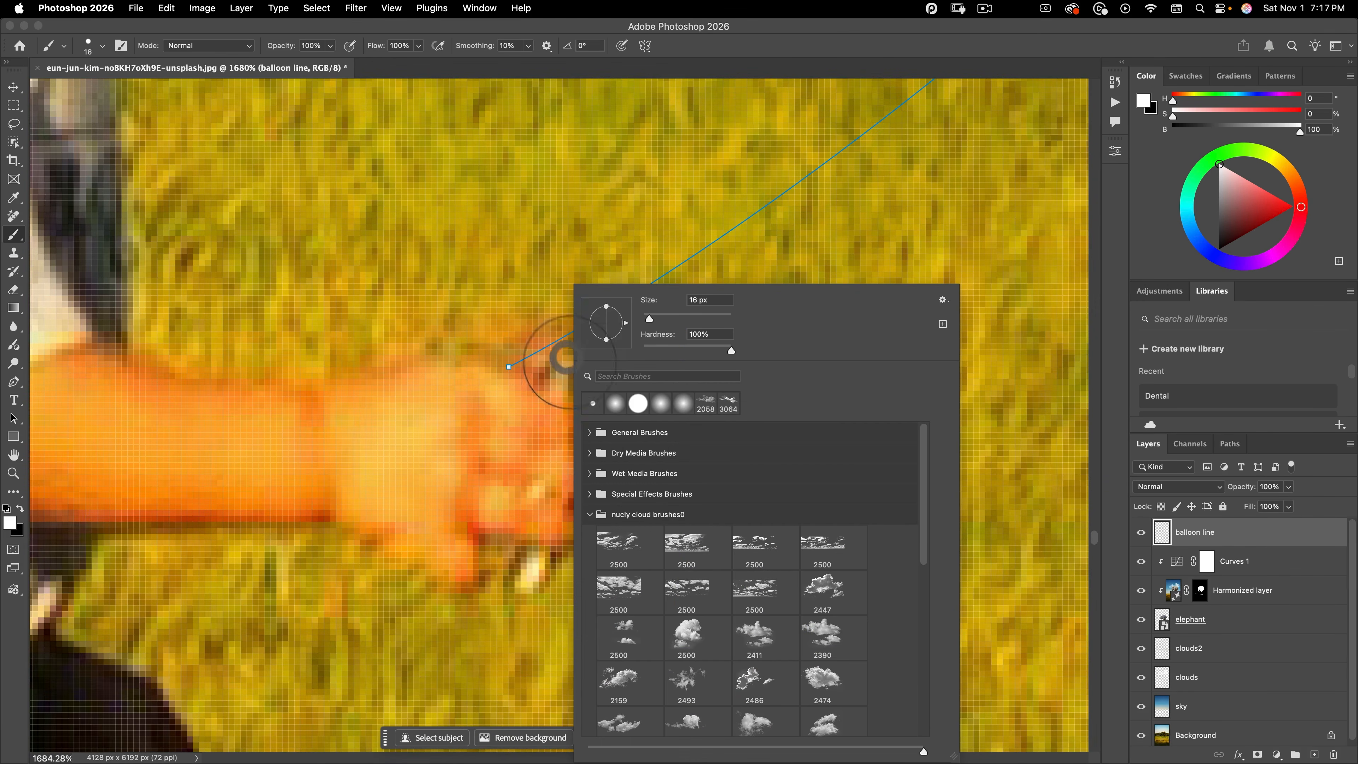
pyautogui.click(631, 404)
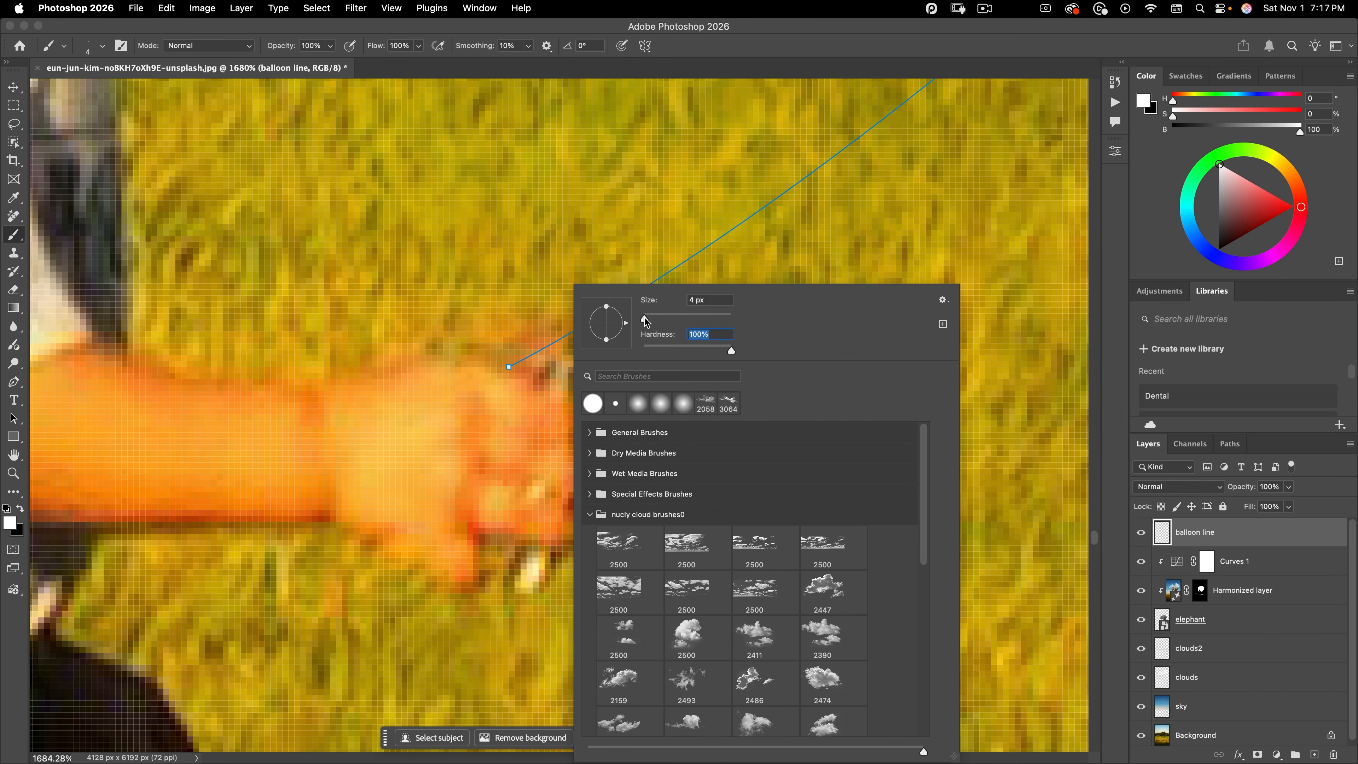
# - Flatten the brush tip to a narrow ellipse at a 5° angle and close the brush settings
pyautogui.hotkey('shift', 'Tab')
pyautogui.moveTo(605, 338); pyautogui.dragTo(604, 329)
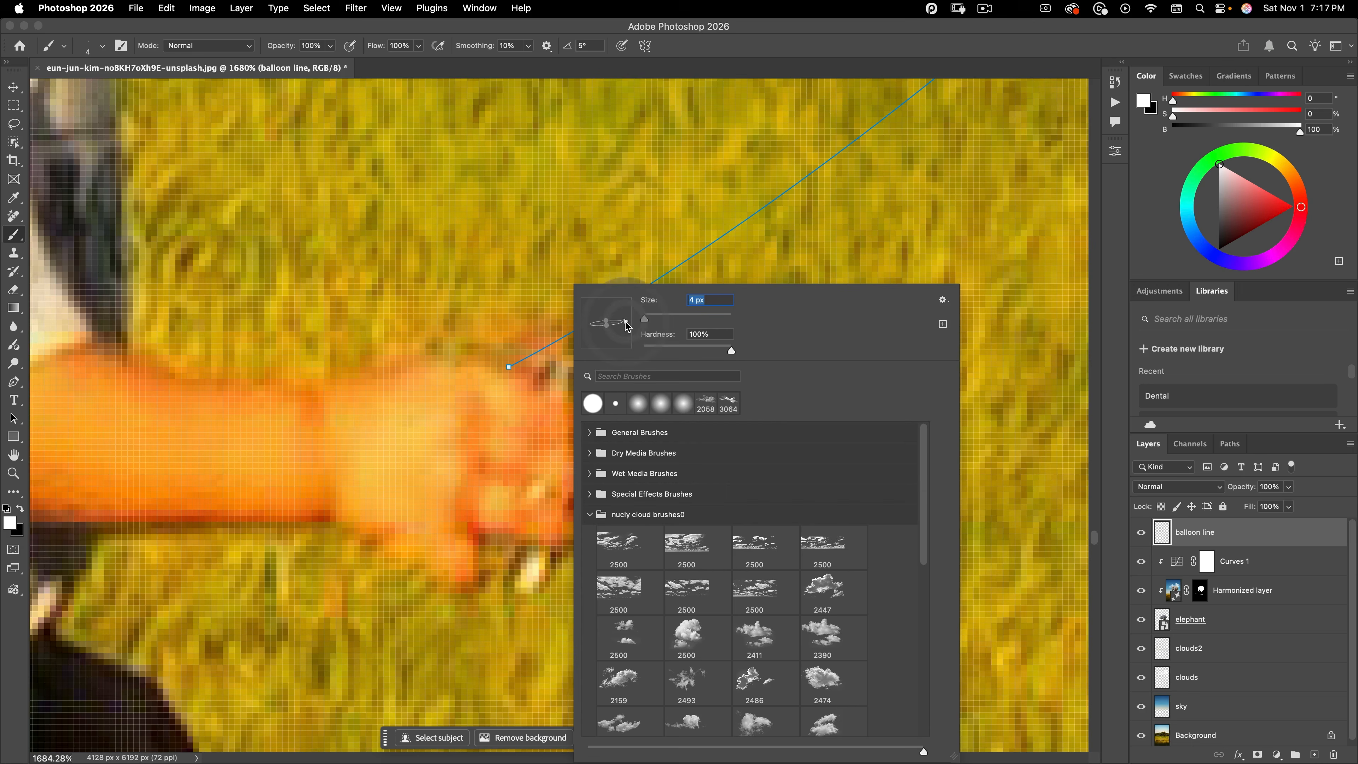
pyautogui.press('space')
pyautogui.moveTo(526, 342); pyautogui.dragTo(467, 364)
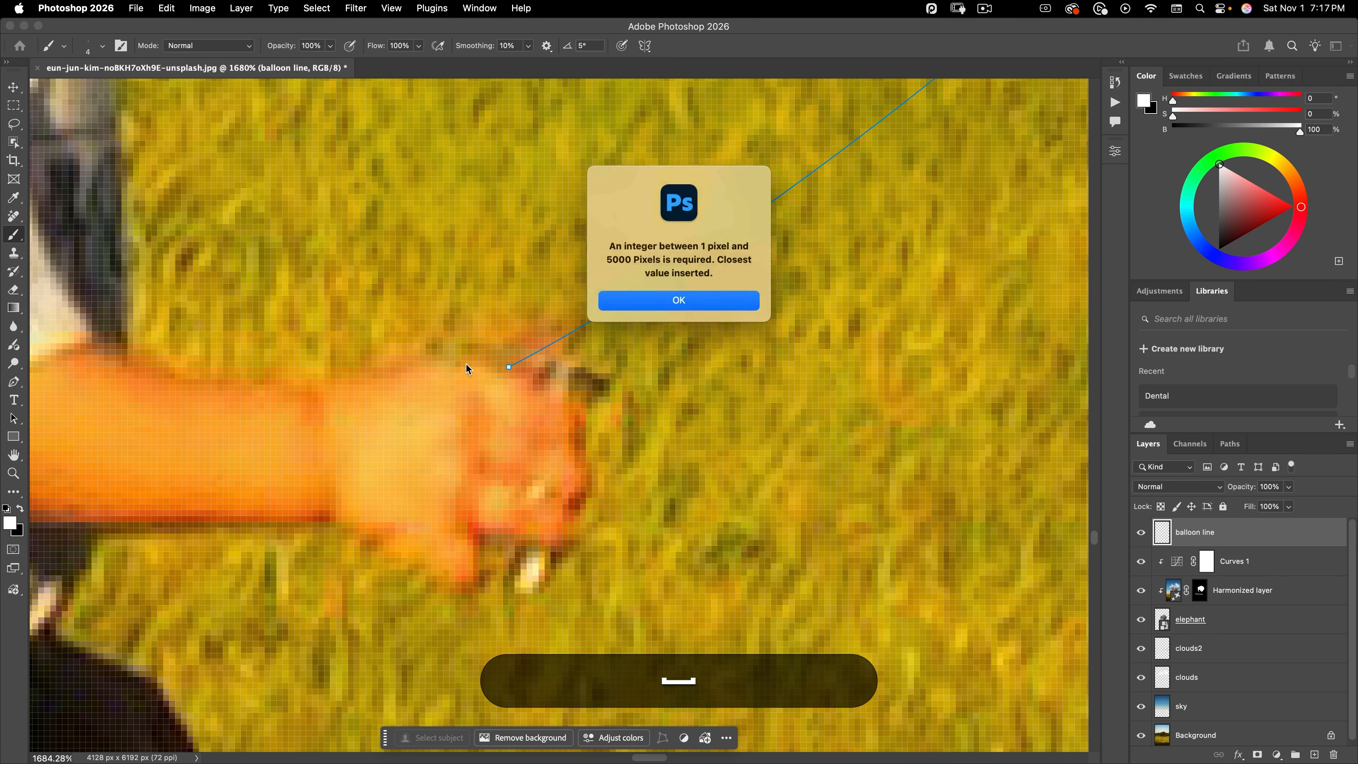
pyautogui.click(659, 301)
pyautogui.hotkey('ctrl', 'z')
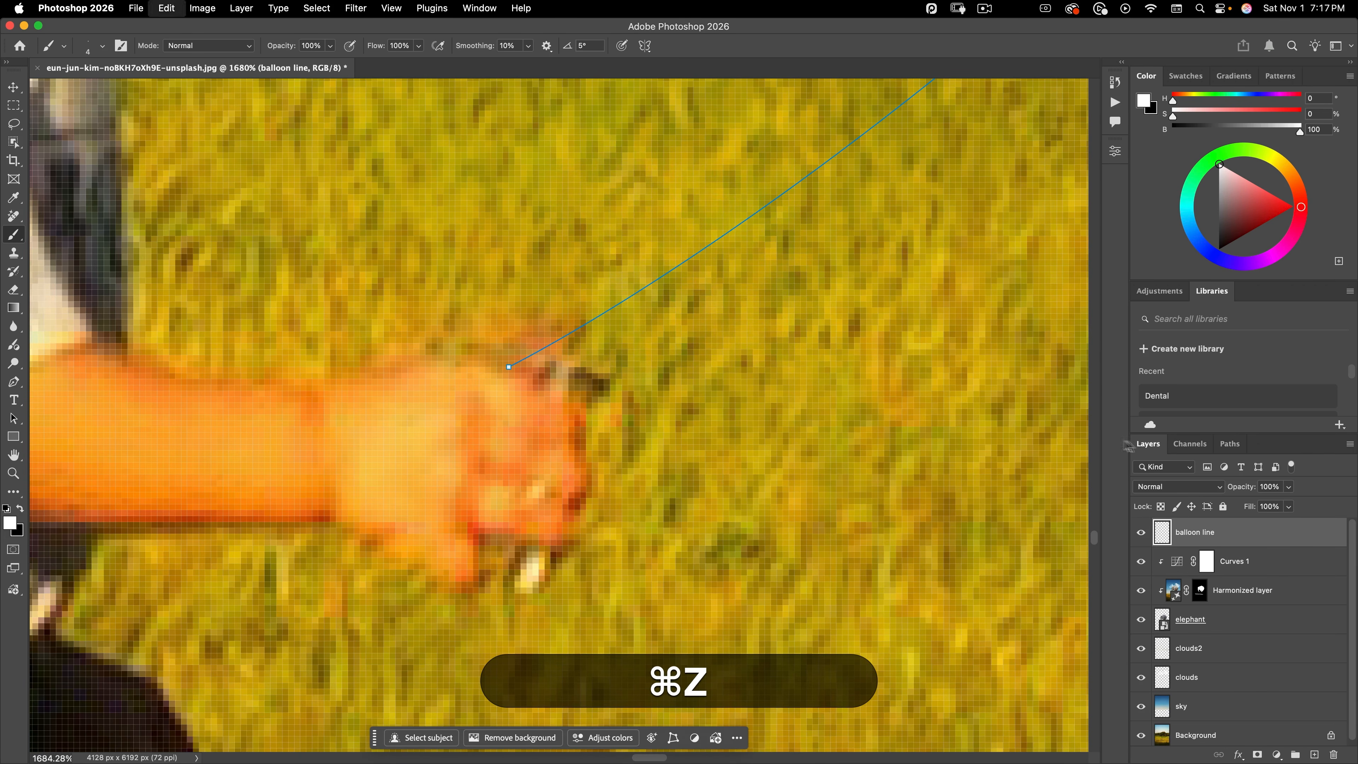
# - Stroke the work path with the white brush to draw the balloon string, and deselect the path
pyautogui.click(1218, 444)
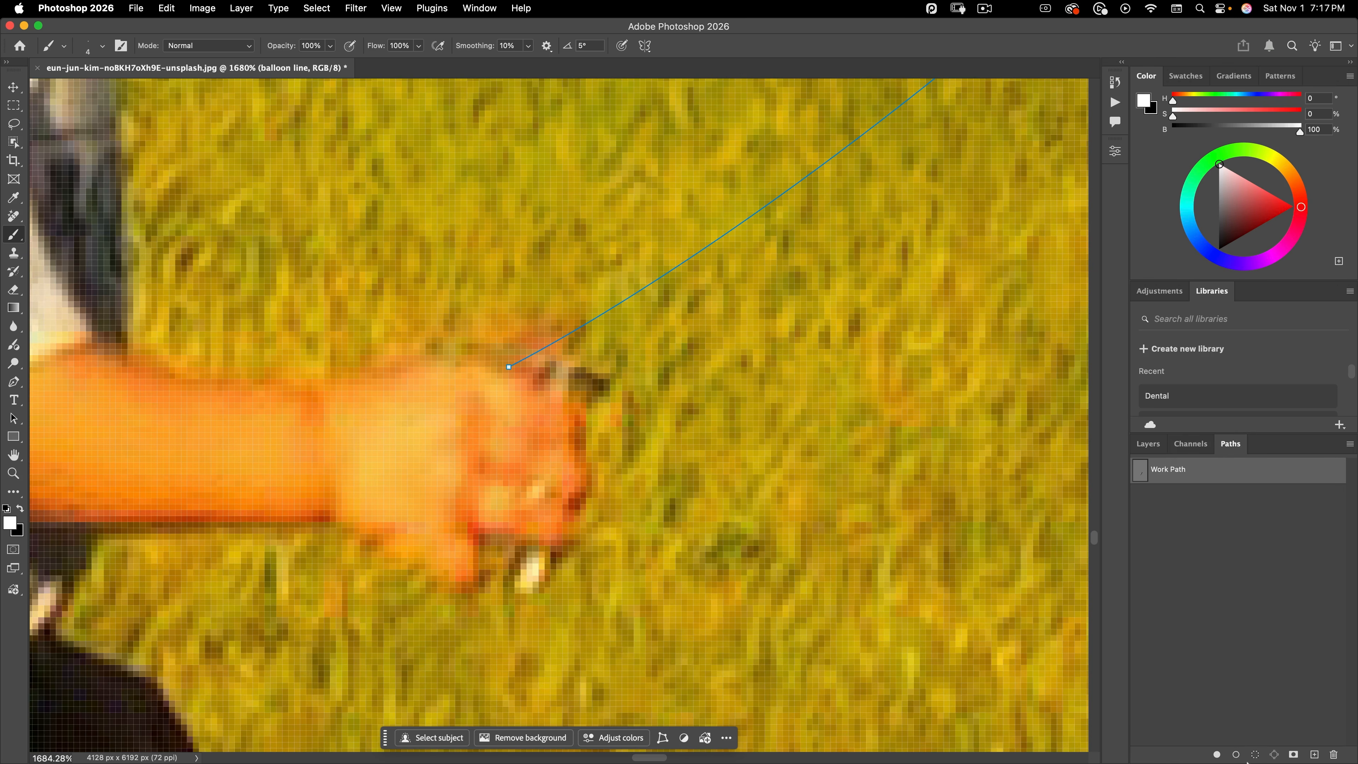
pyautogui.click(1237, 754)
pyautogui.moveTo(605, 383); pyautogui.dragTo(469, 460)
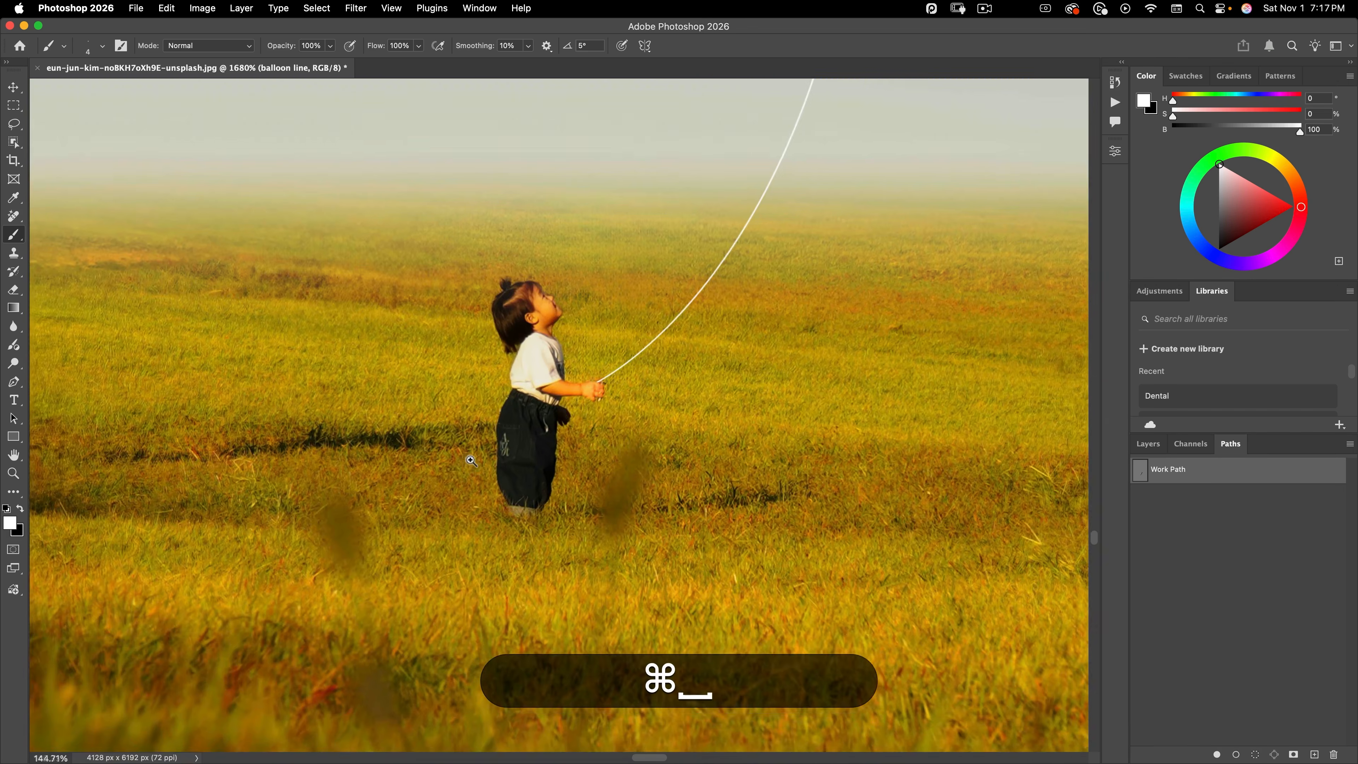
pyautogui.moveTo(797, 364); pyautogui.dragTo(738, 504)
pyautogui.moveTo(788, 415); pyautogui.dragTo(781, 420)
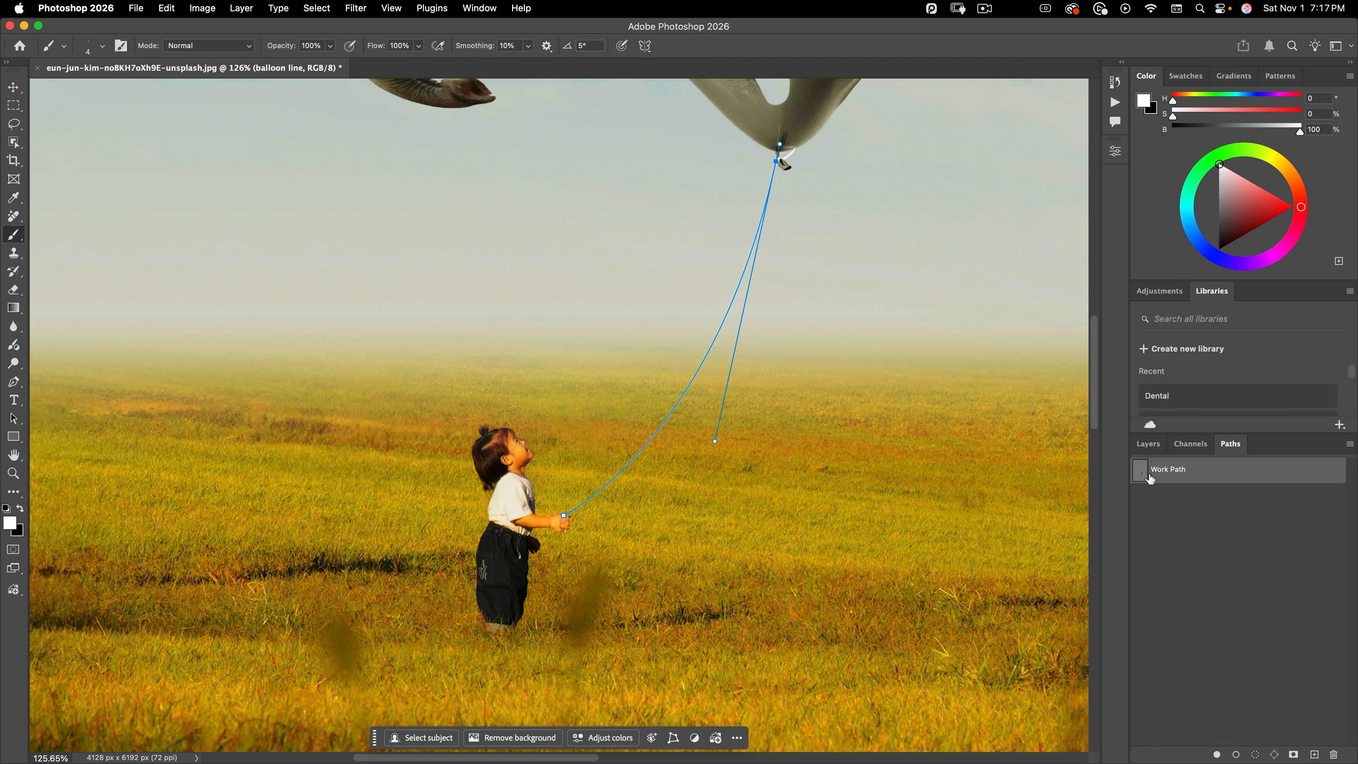
pyautogui.click(1171, 505)
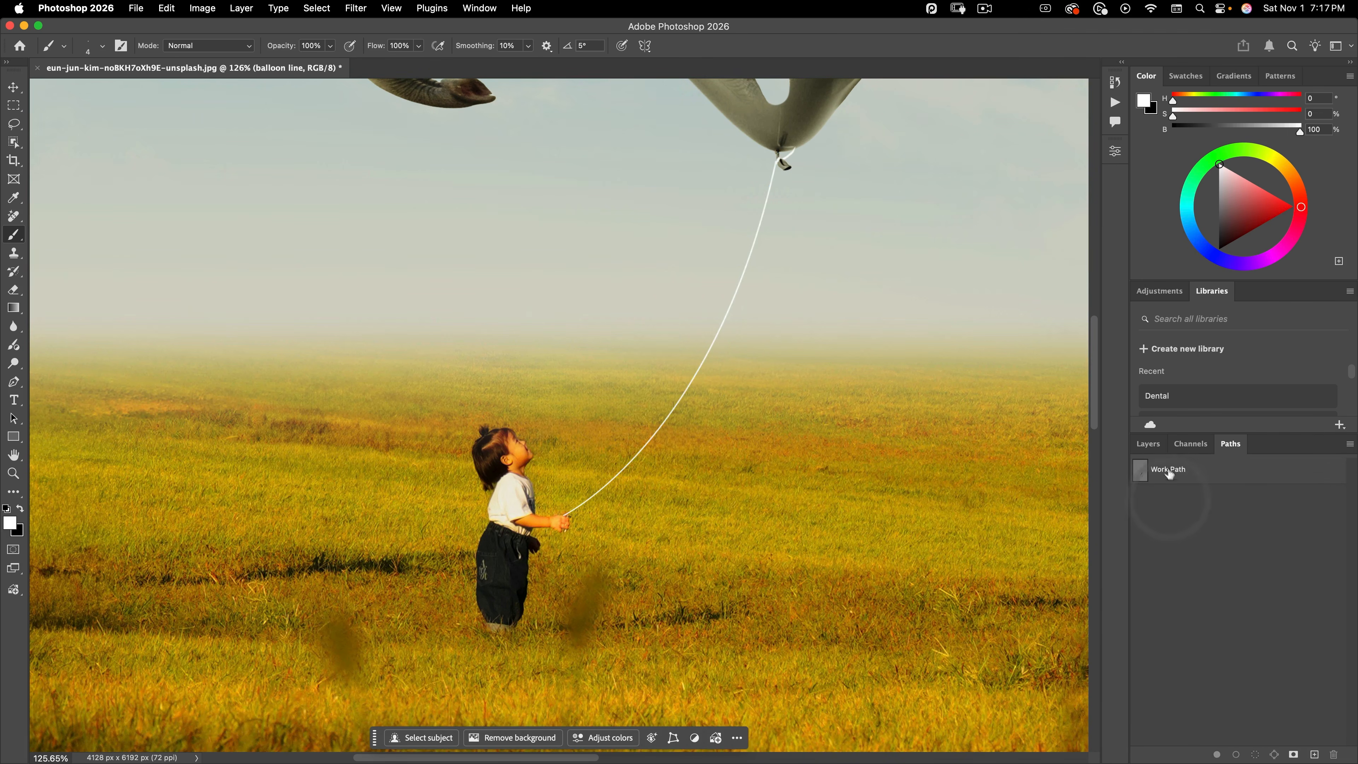
# - Paint a short wavy loose end of string hanging below the child's hand on the balloon line layer
pyautogui.click(1148, 444)
pyautogui.moveTo(527, 551); pyautogui.dragTo(623, 437)
pyautogui.moveTo(701, 411); pyautogui.dragTo(693, 443)
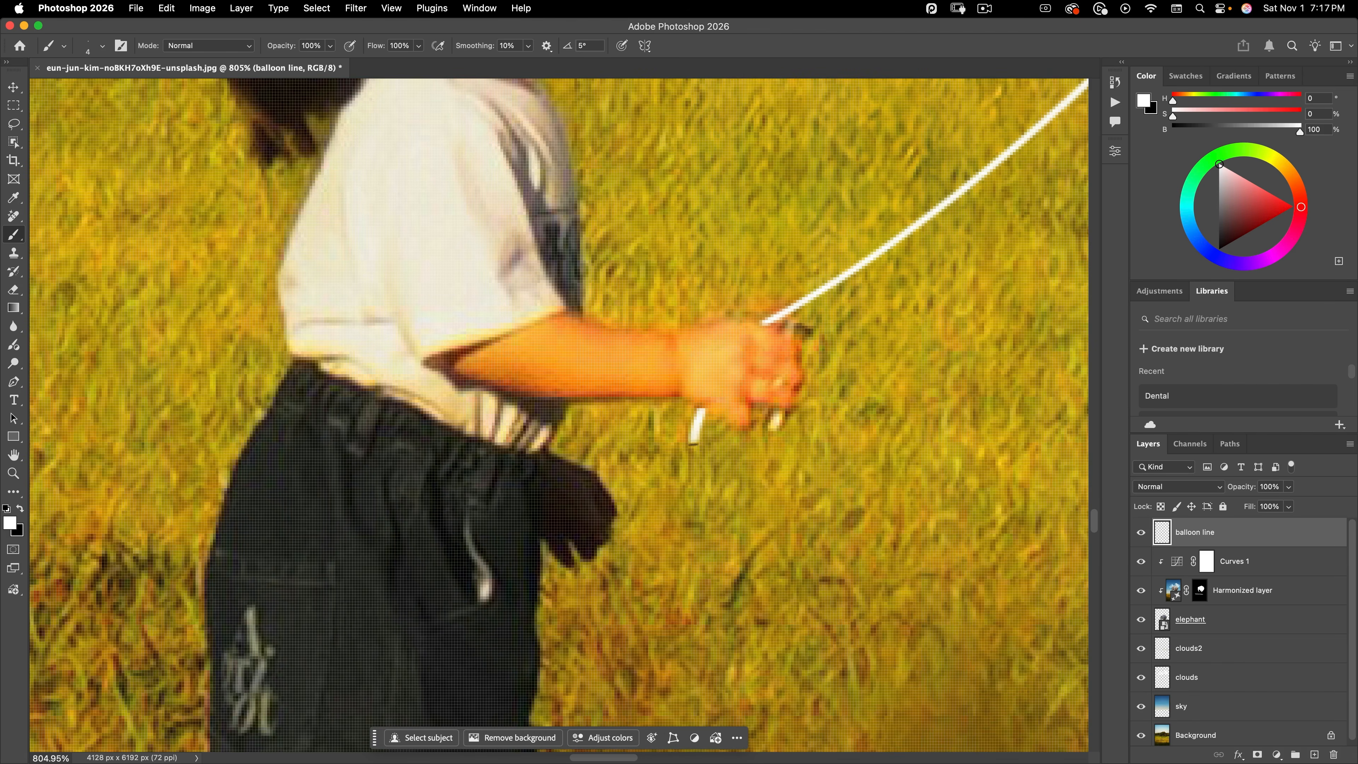
pyautogui.moveTo(704, 497); pyautogui.dragTo(689, 572)
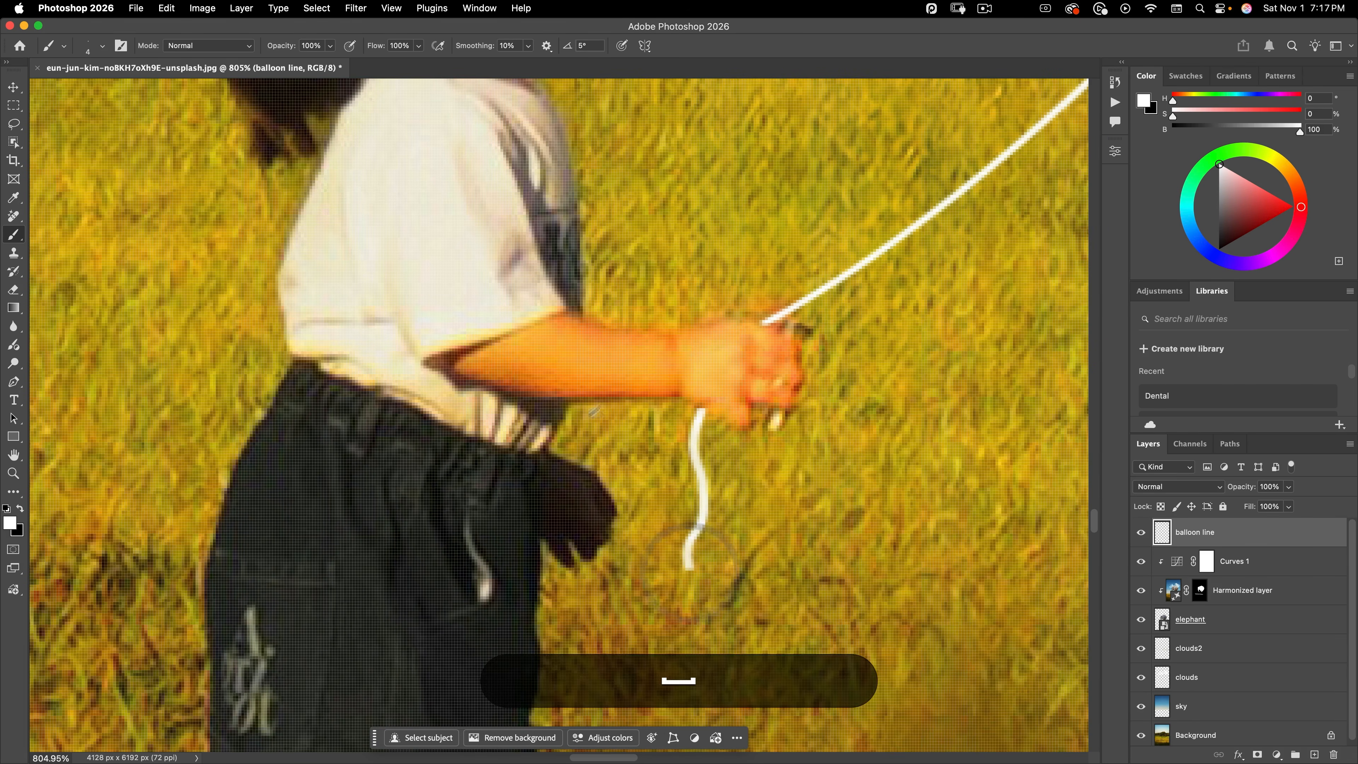
pyautogui.moveTo(636, 353); pyautogui.dragTo(490, 494)
pyautogui.moveTo(693, 345)
pyautogui.mouseDown()
pyautogui.moveTo(636, 501)
pyautogui.moveTo(605, 479)
pyautogui.moveTo(624, 442)
pyautogui.mouseUp()
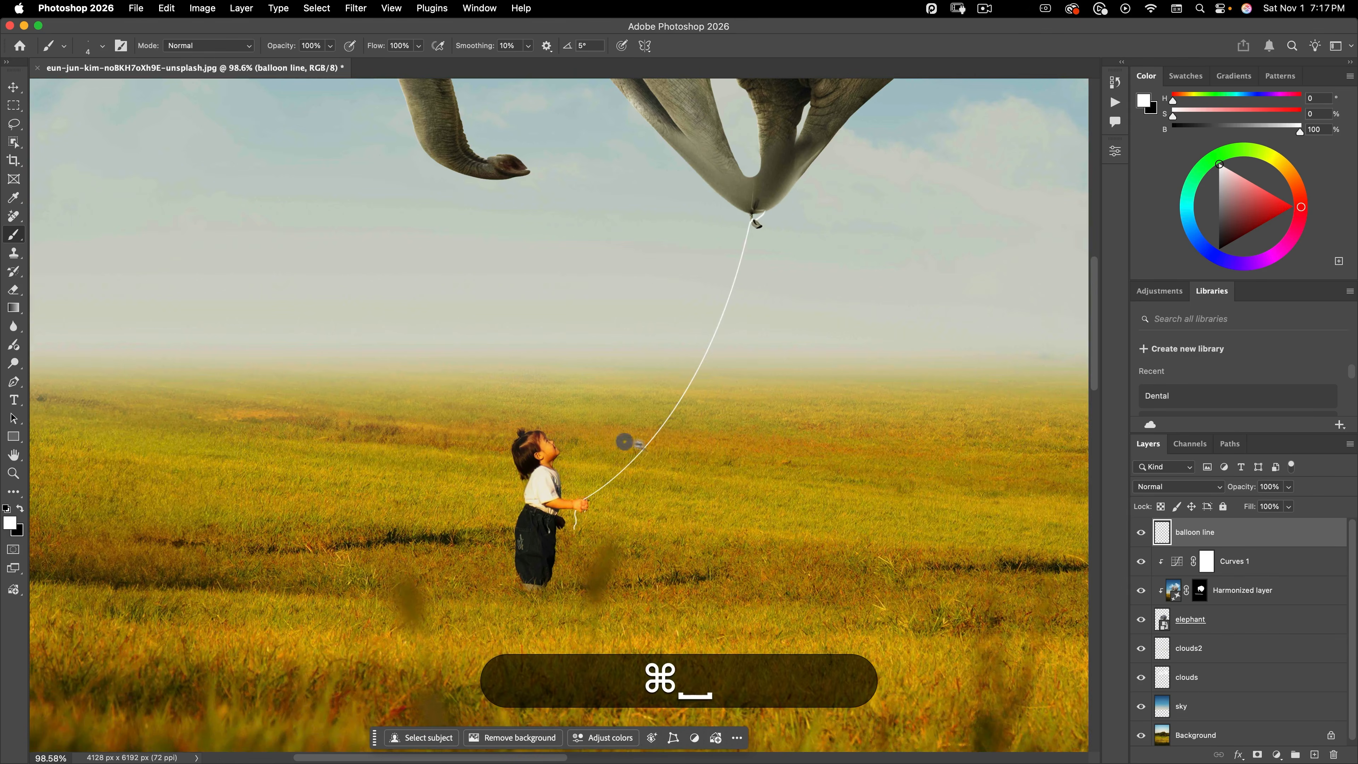
# - Duplicate the balloon line layer twice, nudging the first copy slightly left and the second slightly right
pyautogui.press('v')
pyautogui.moveTo(590, 500); pyautogui.dragTo(655, 373)
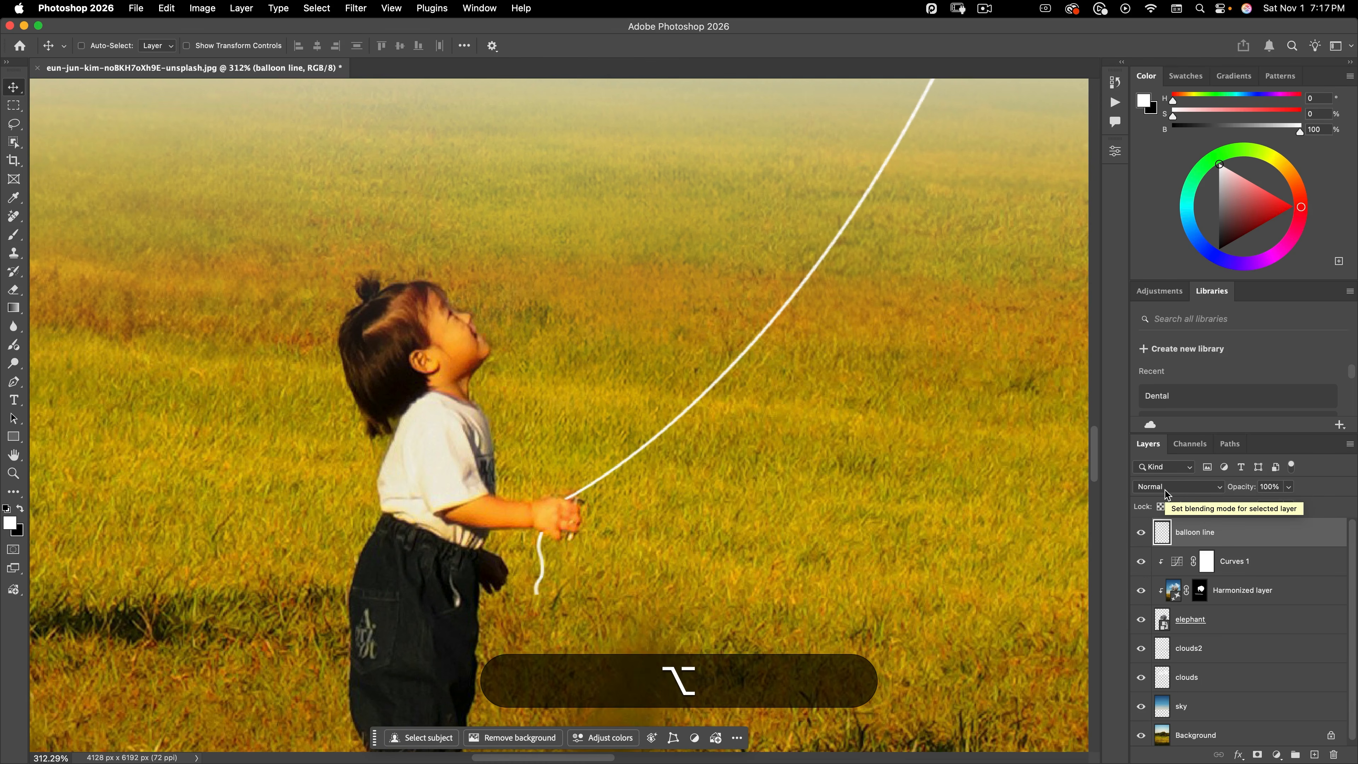
pyautogui.hotkey('alt', 'Left')
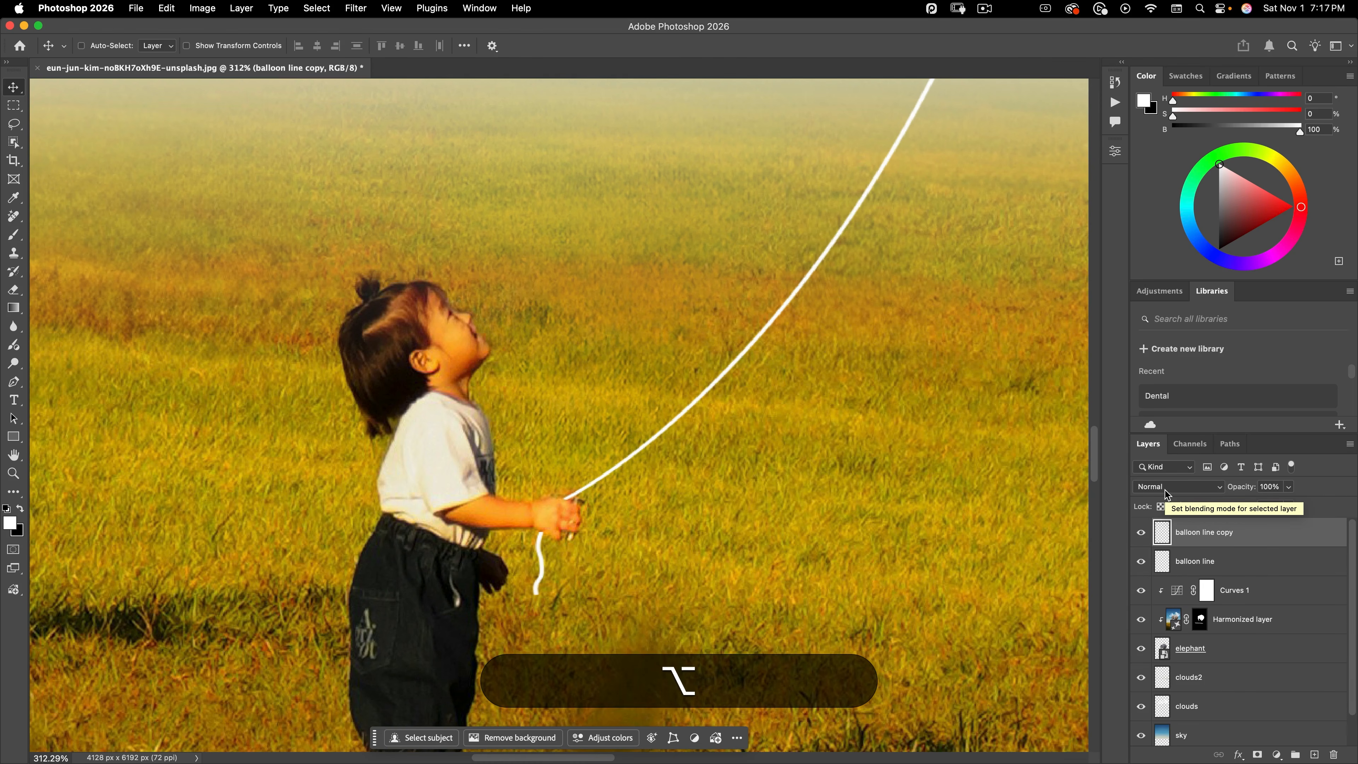
pyautogui.press('alt')
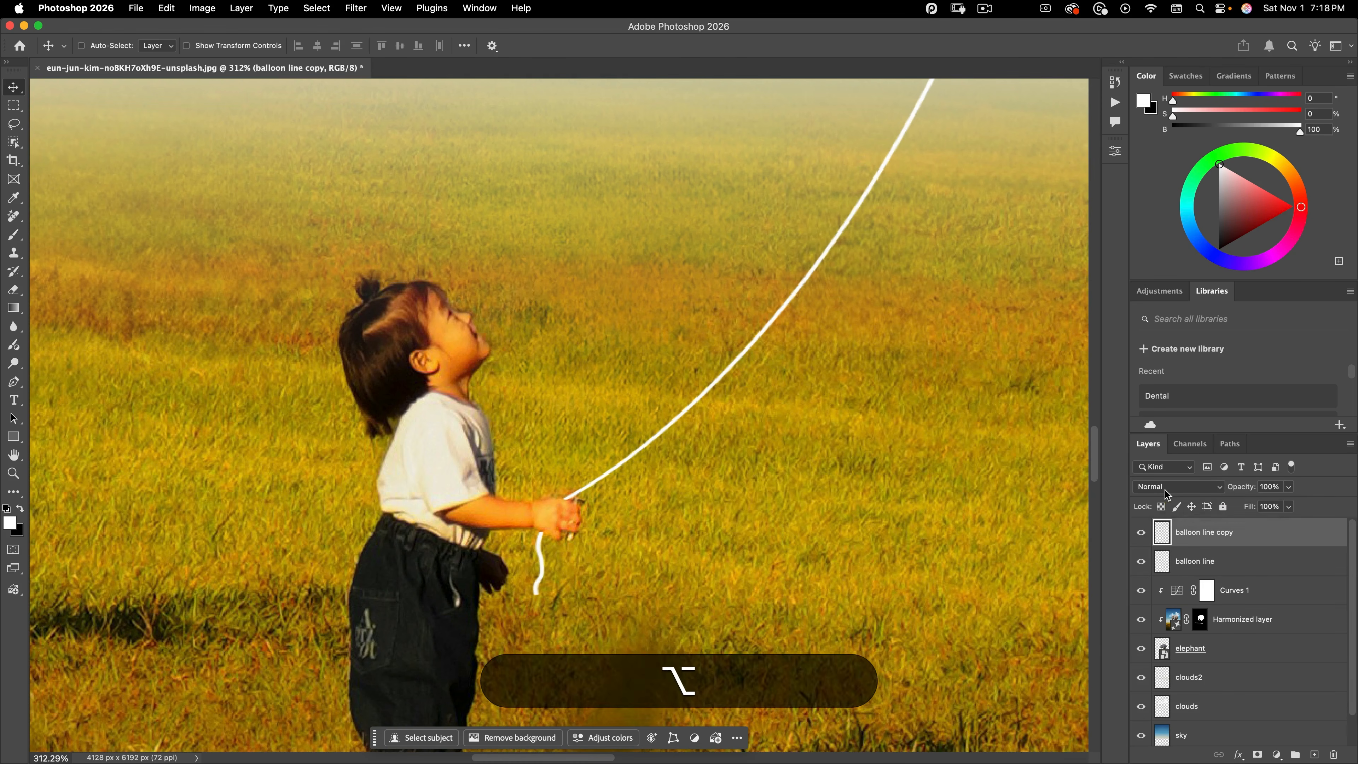
pyautogui.hotkey('alt', 'Right')
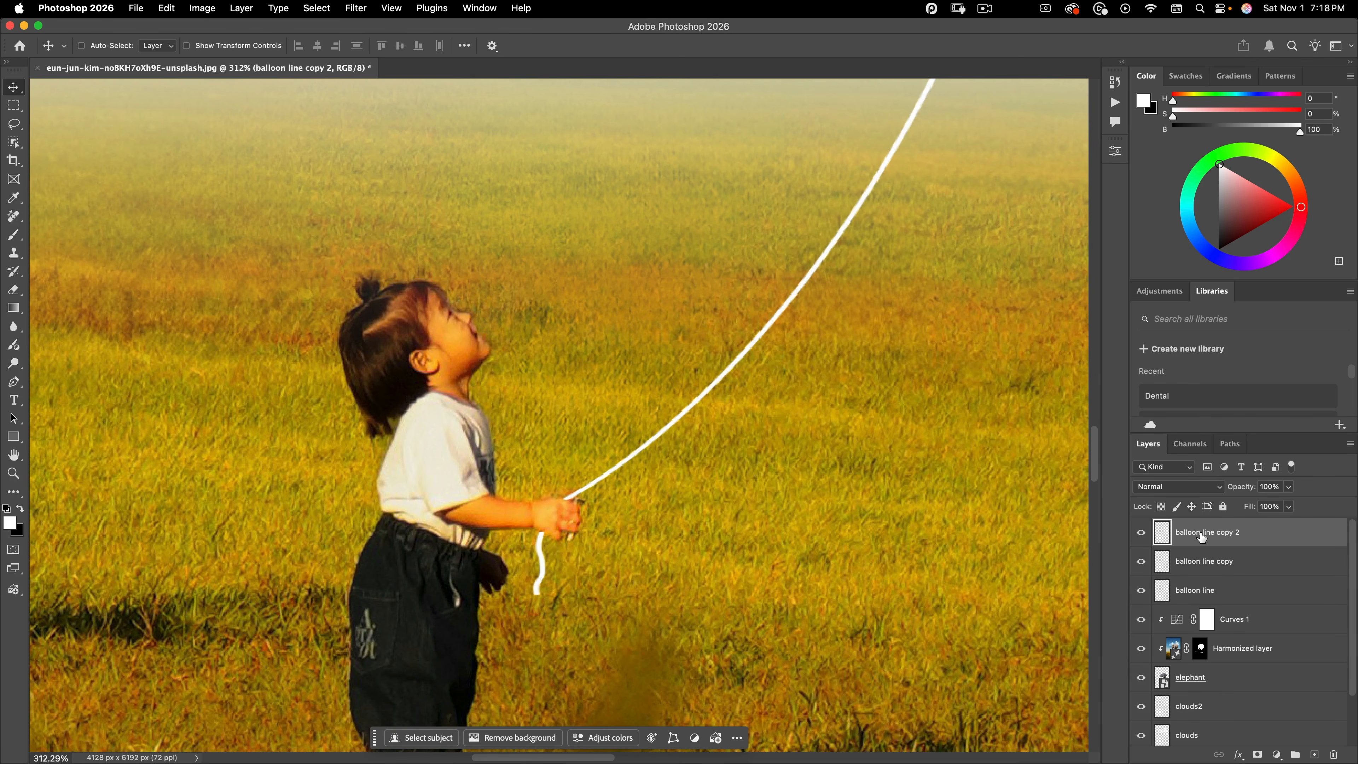
# - Darken balloon line copy 2 with a Hue/Saturation lightness of -45 and place it beneath balloon line copy
pyautogui.press('super+u')
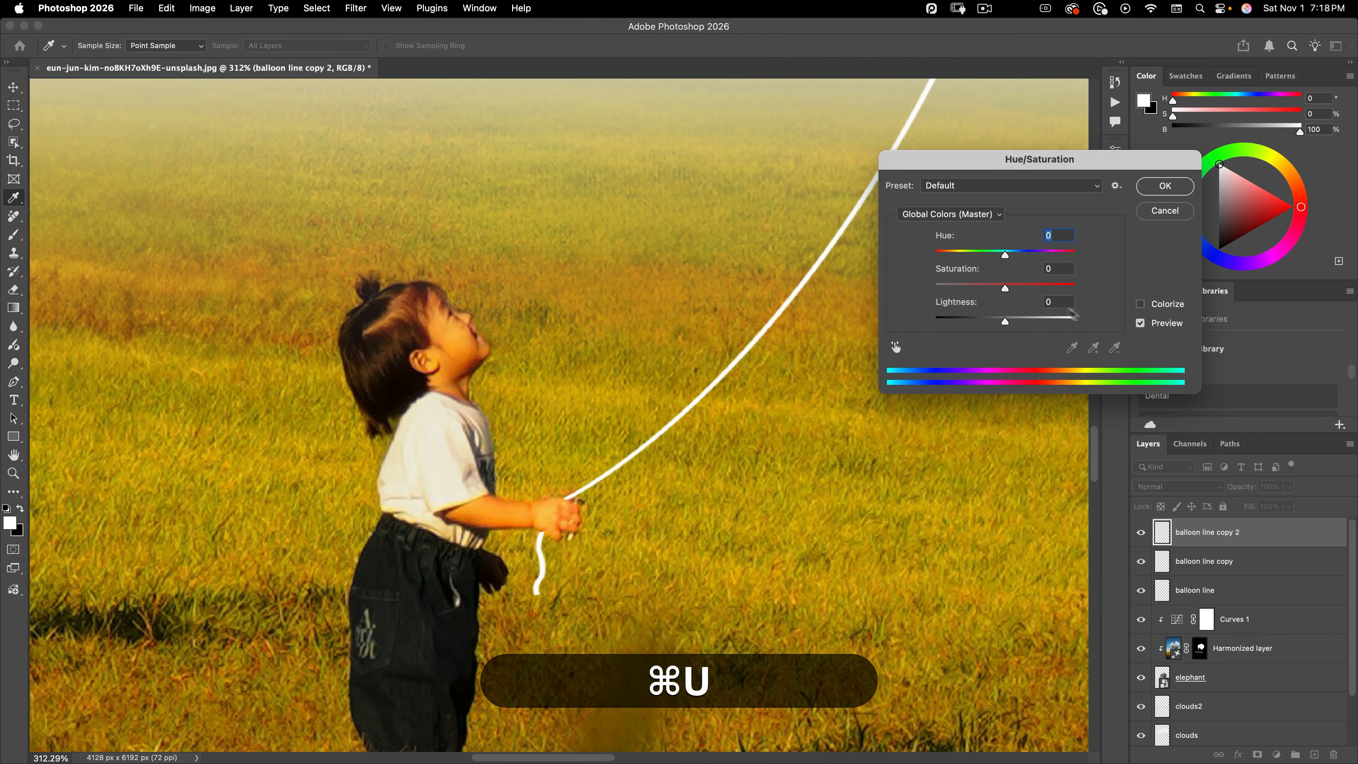
pyautogui.moveTo(1006, 322); pyautogui.dragTo(975, 321)
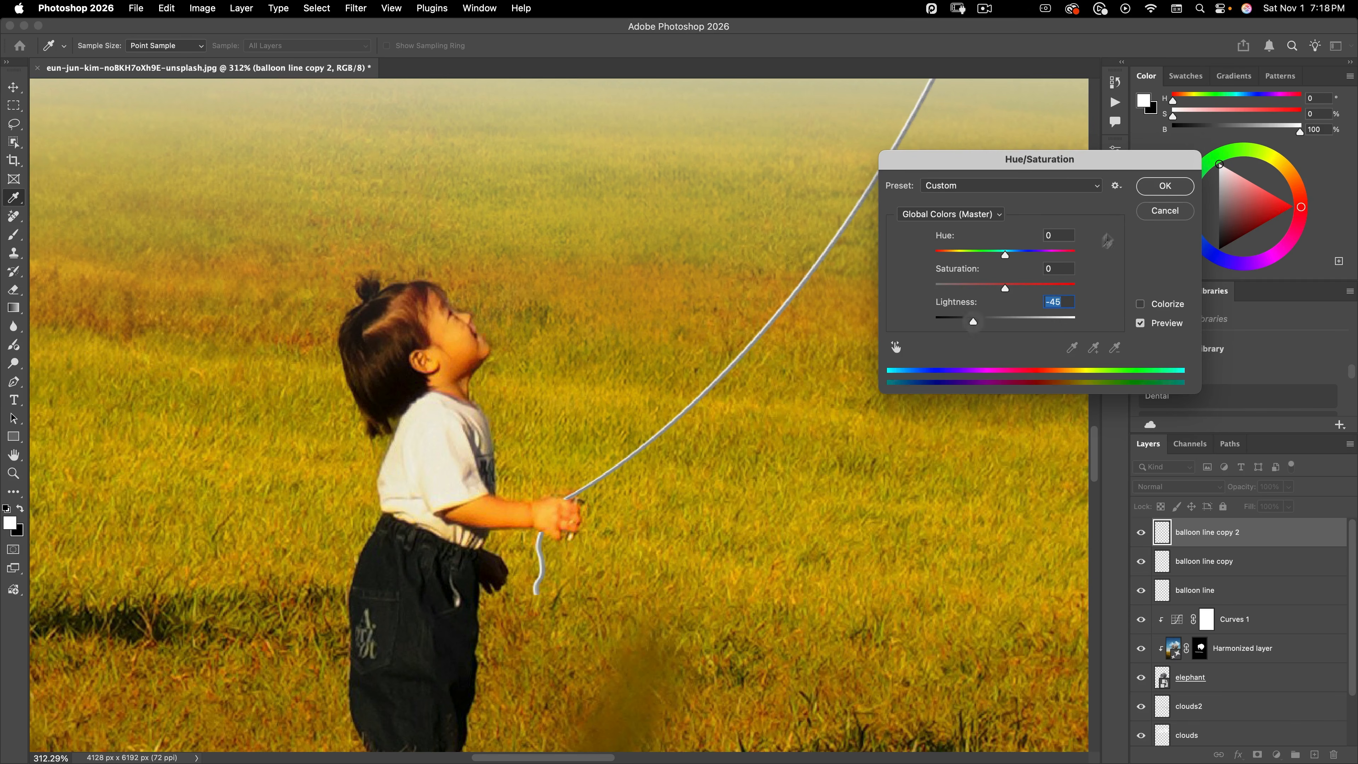
pyautogui.click(1165, 186)
pyautogui.moveTo(1183, 538); pyautogui.dragTo(1190, 564)
pyautogui.moveTo(673, 506); pyautogui.dragTo(730, 485)
pyautogui.moveTo(547, 440); pyautogui.dragTo(621, 379)
pyautogui.moveTo(819, 213); pyautogui.dragTo(776, 310)
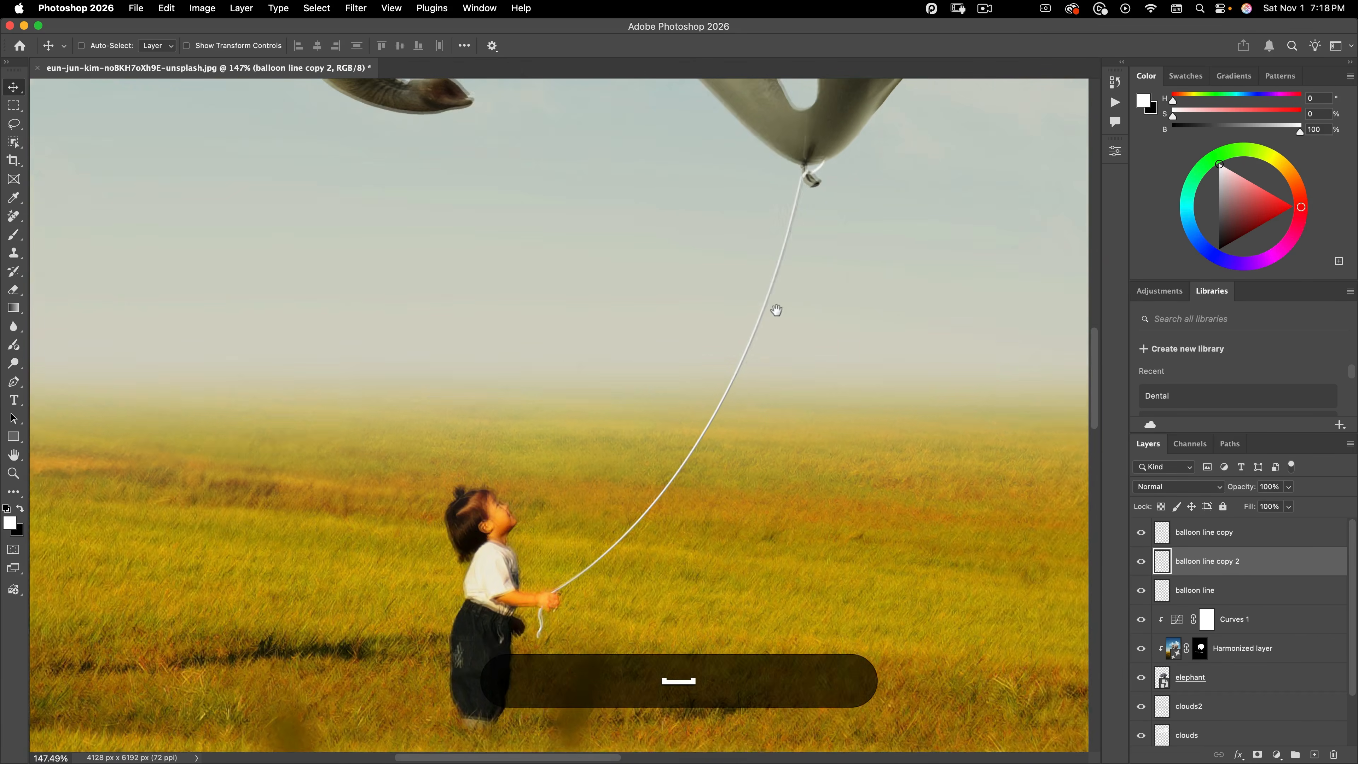
# - Duplicate the original balloon line layer with a slight leftward offset and fine-tune the copy's horizontal position by single nudges
pyautogui.click(1195, 590)
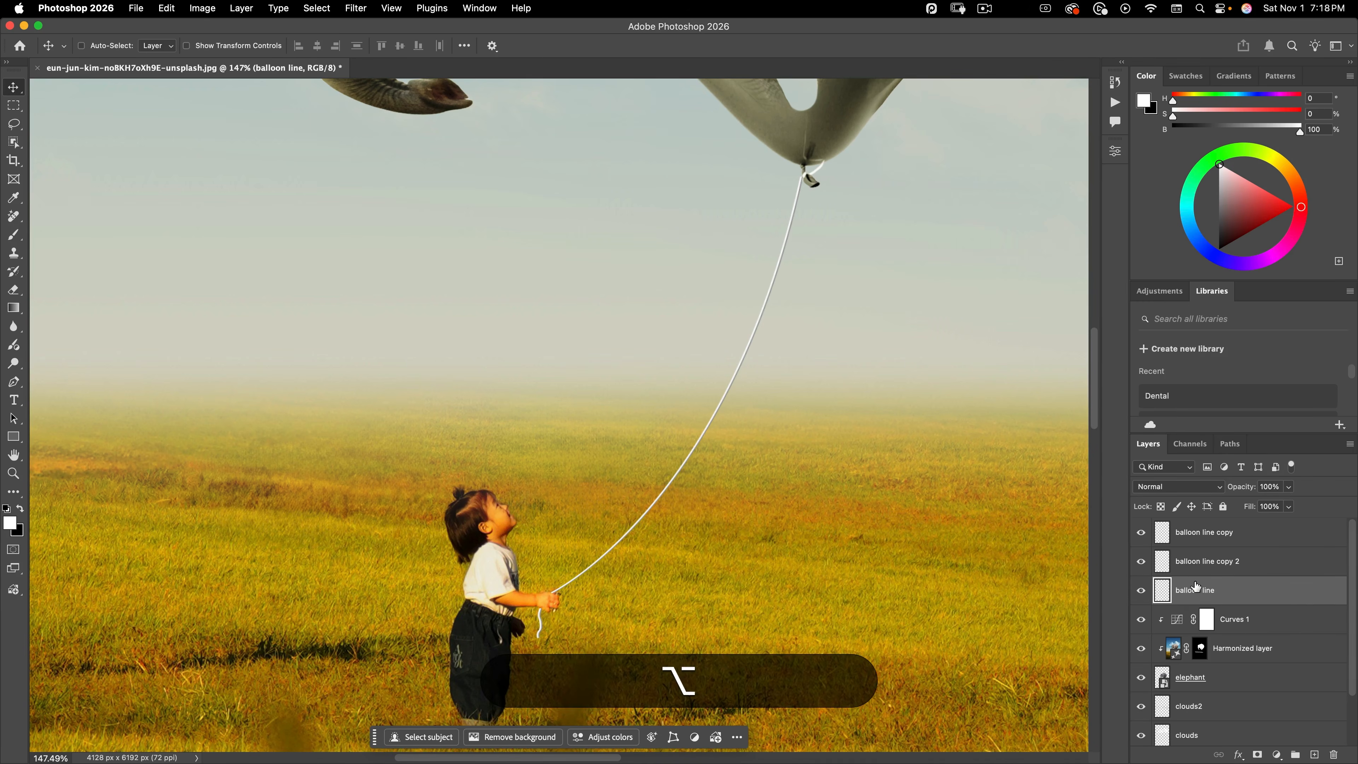
pyautogui.hotkey('alt', 'Left')
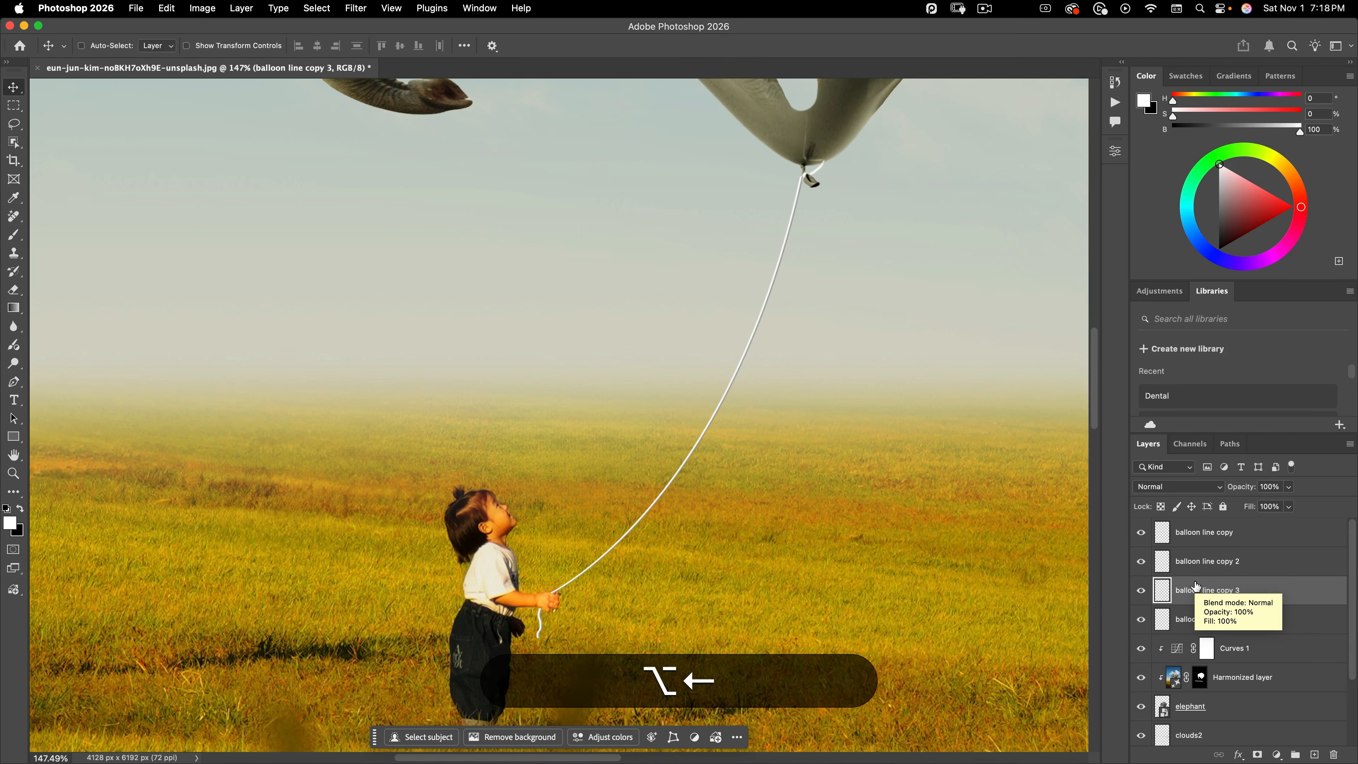
pyautogui.press('Left')
pyautogui.press('Left')
pyautogui.press('Right')
pyautogui.moveTo(584, 550); pyautogui.dragTo(500, 645)
pyautogui.moveTo(630, 555); pyautogui.dragTo(643, 488)
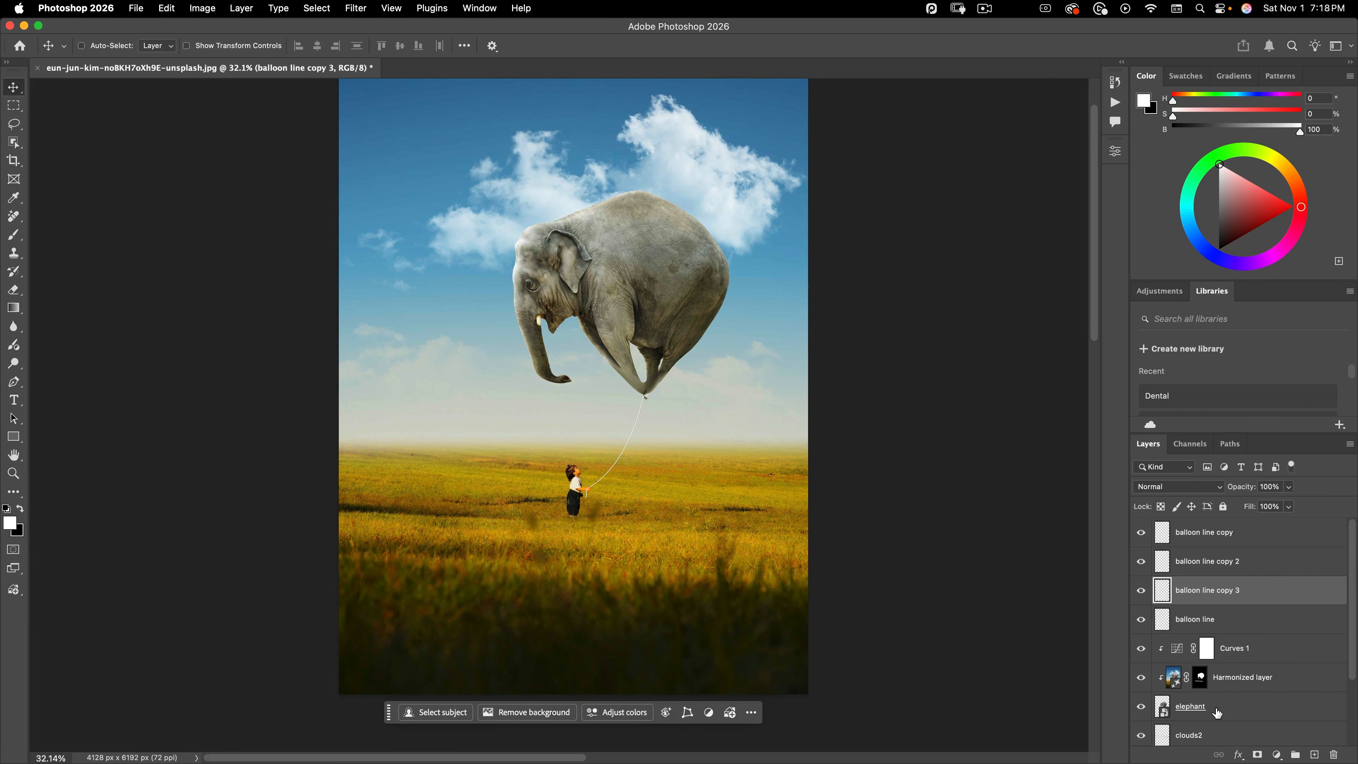
# - Lasso a wide oval from the elephant's feet to the child and add a Curves adjustment masked to it above the clouds2 layer
pyautogui.scroll(-3, 1217, 711)
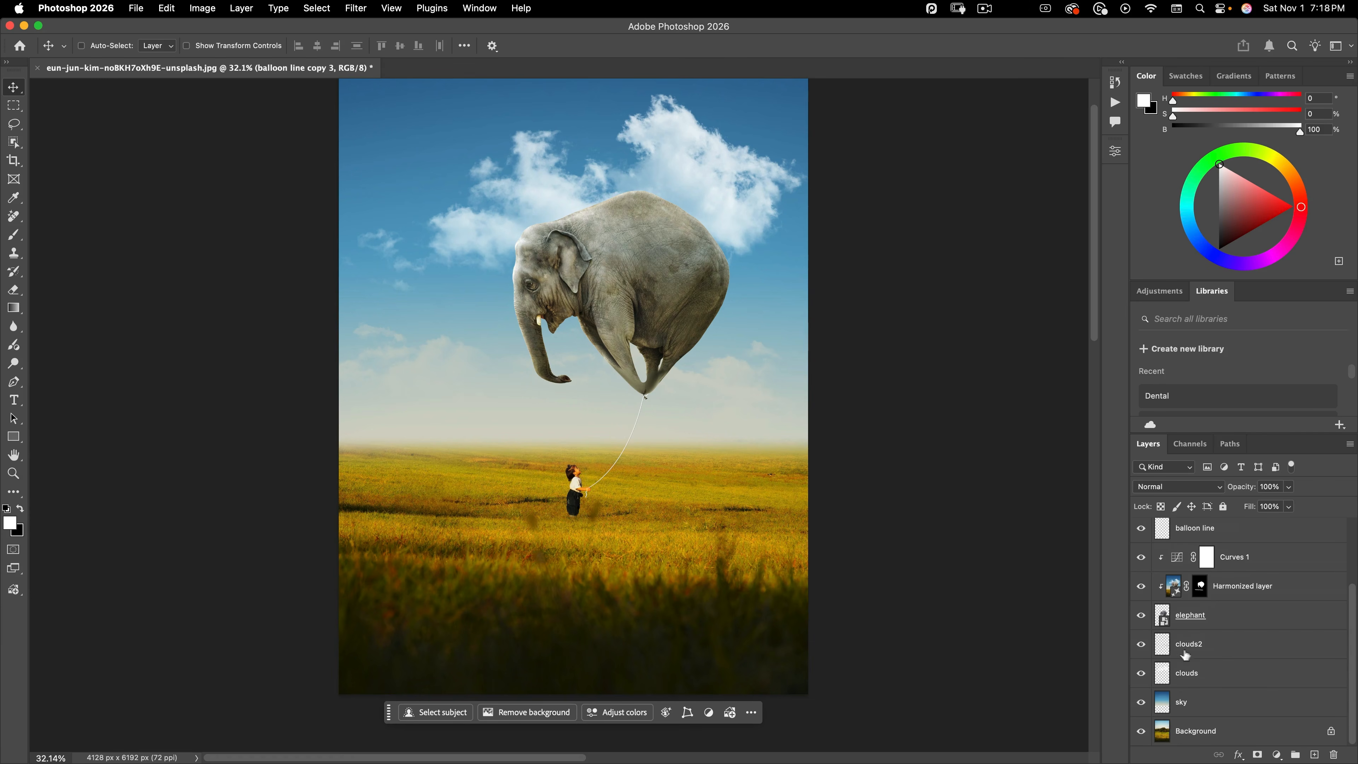
pyautogui.click(1196, 645)
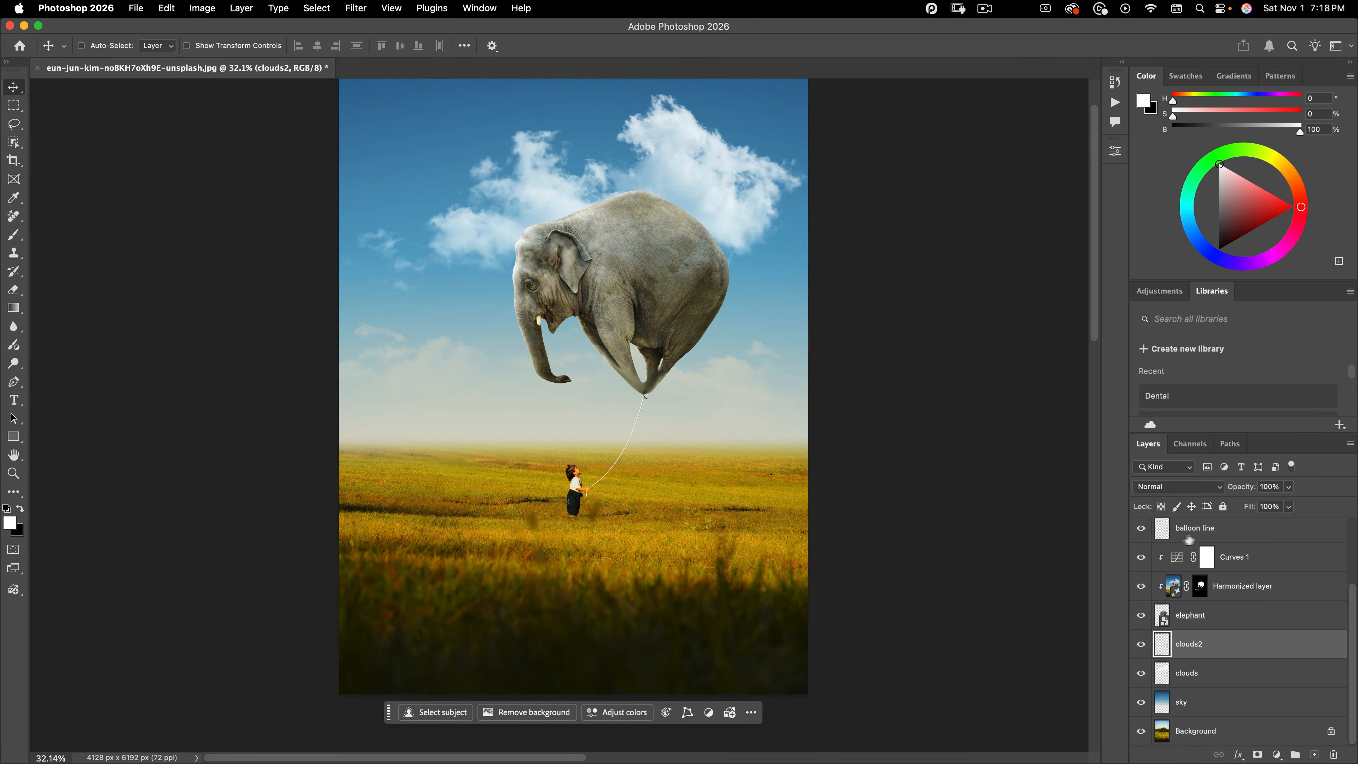
pyautogui.click(13, 124)
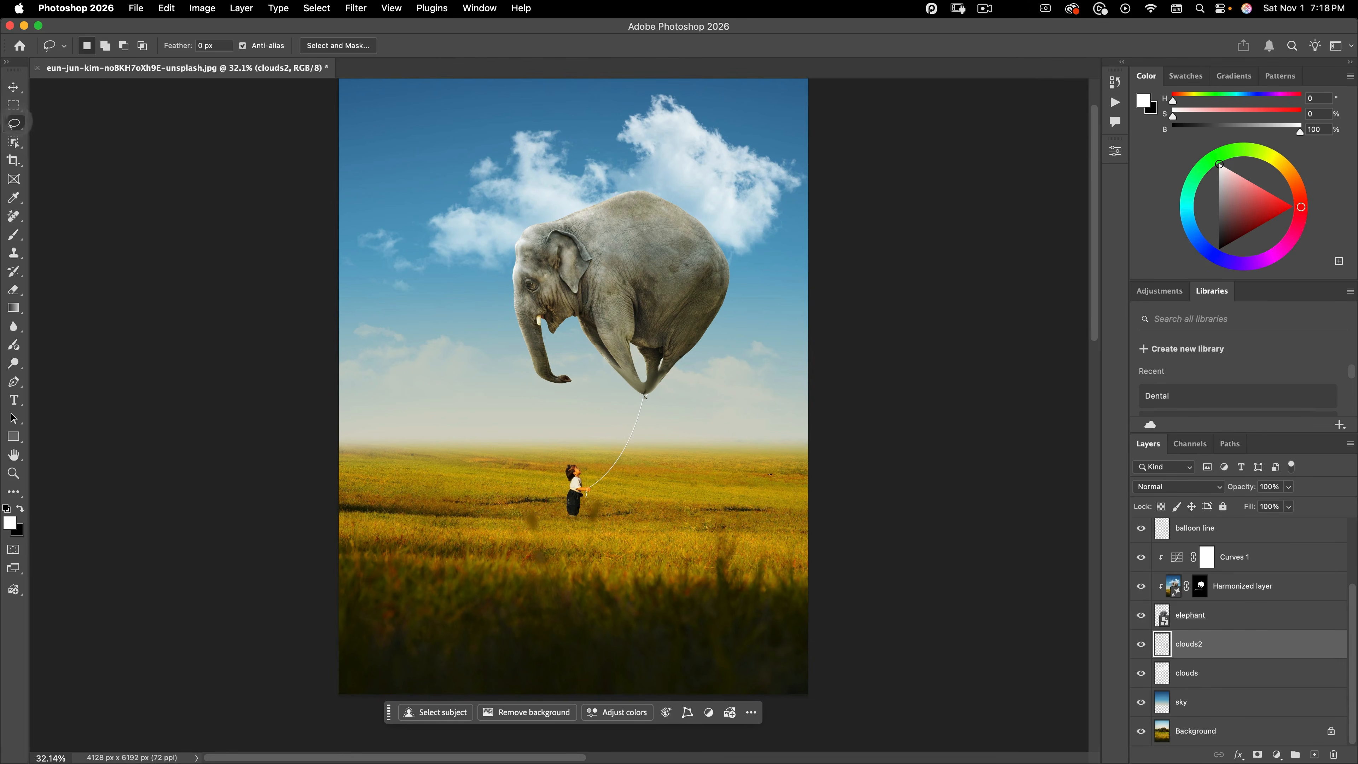
pyautogui.moveTo(514, 467); pyautogui.dragTo(572, 503)
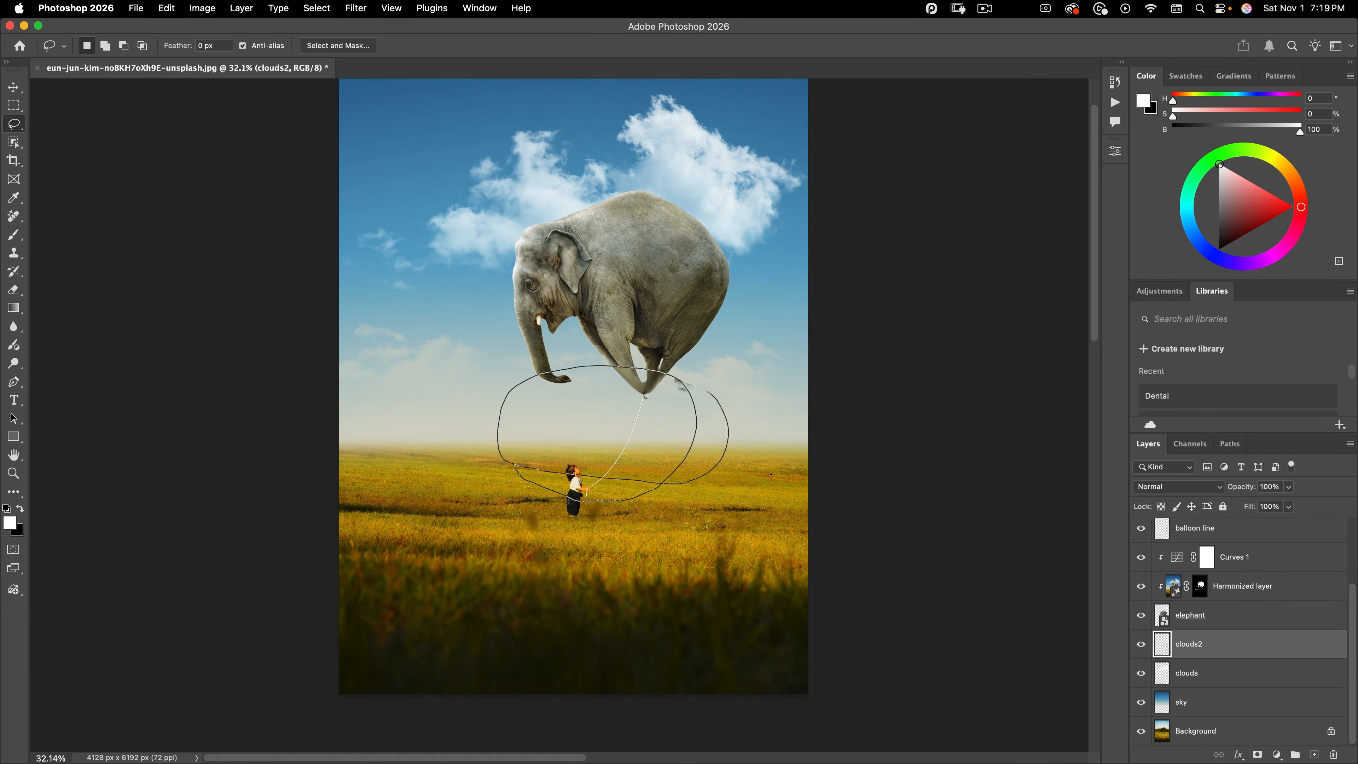
pyautogui.moveTo(709, 392); pyautogui.dragTo(482, 383)
pyautogui.moveTo(526, 472); pyautogui.dragTo(721, 409)
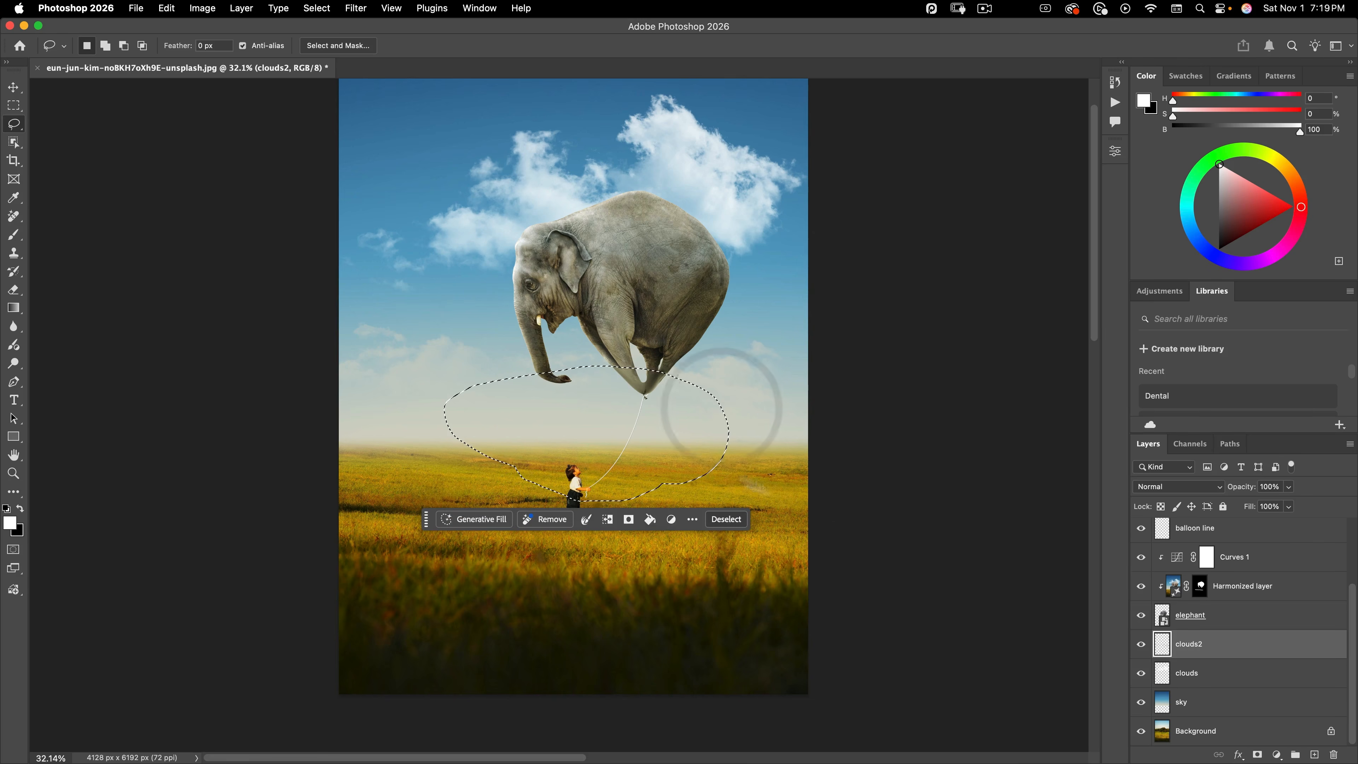
pyautogui.click(1277, 755)
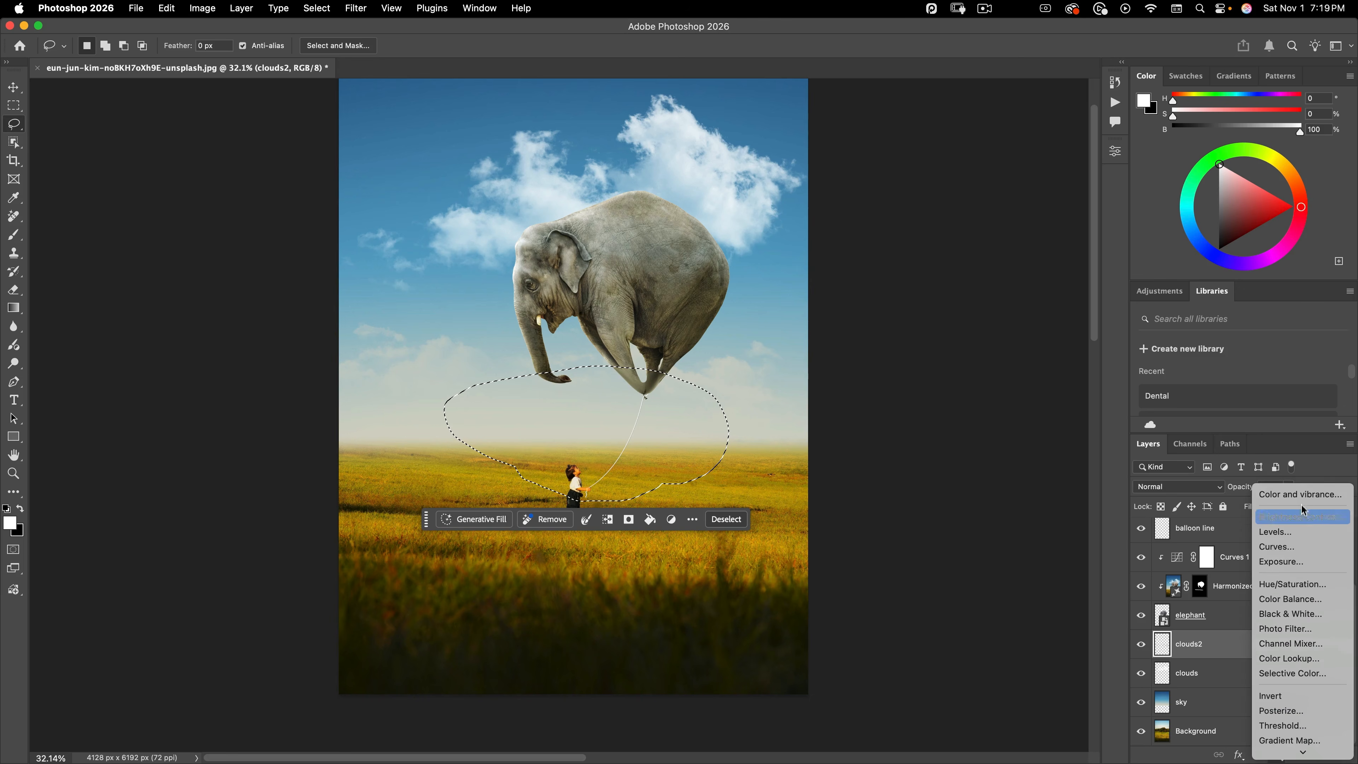
pyautogui.click(1299, 546)
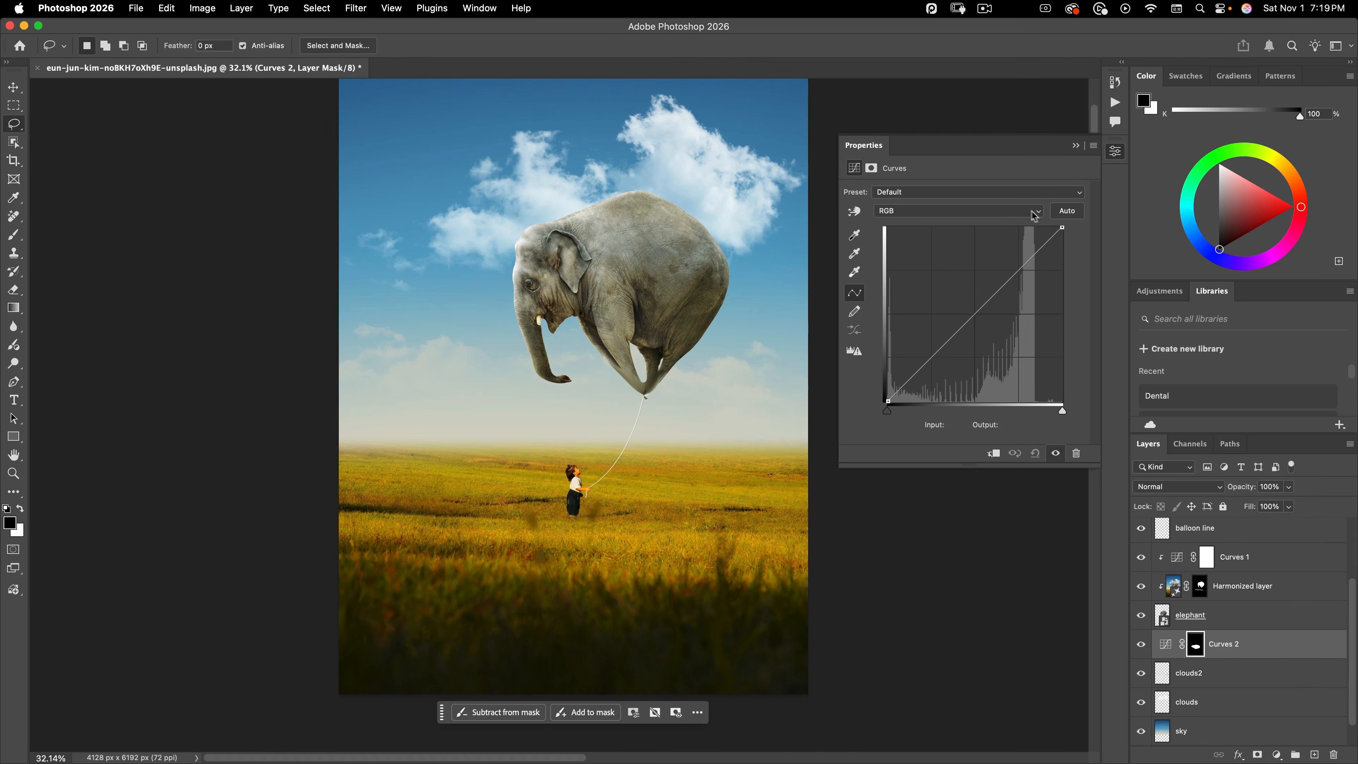
# - Lower the Curves 2 white point to output 219 and feather its layer mask by about 451.3 px
pyautogui.moveTo(1058, 226); pyautogui.dragTo(1062, 252)
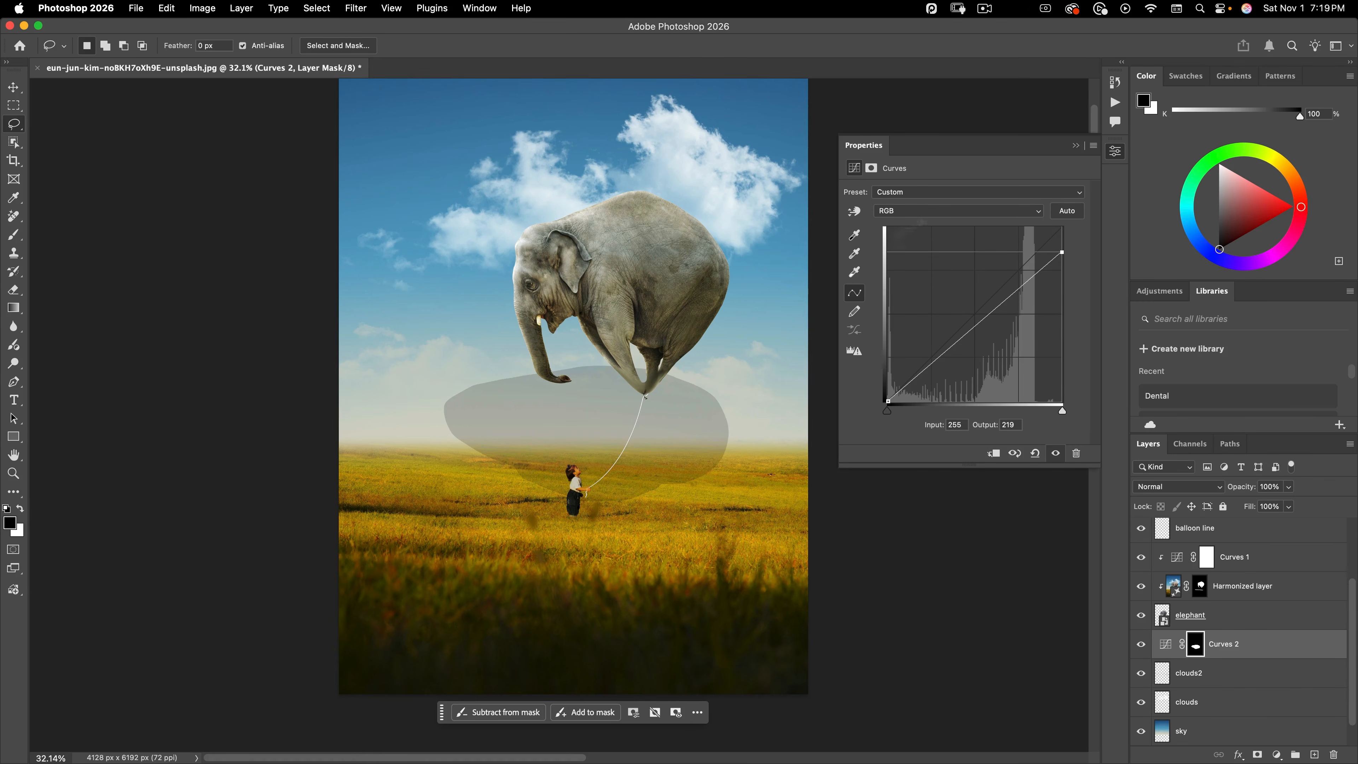
pyautogui.click(876, 168)
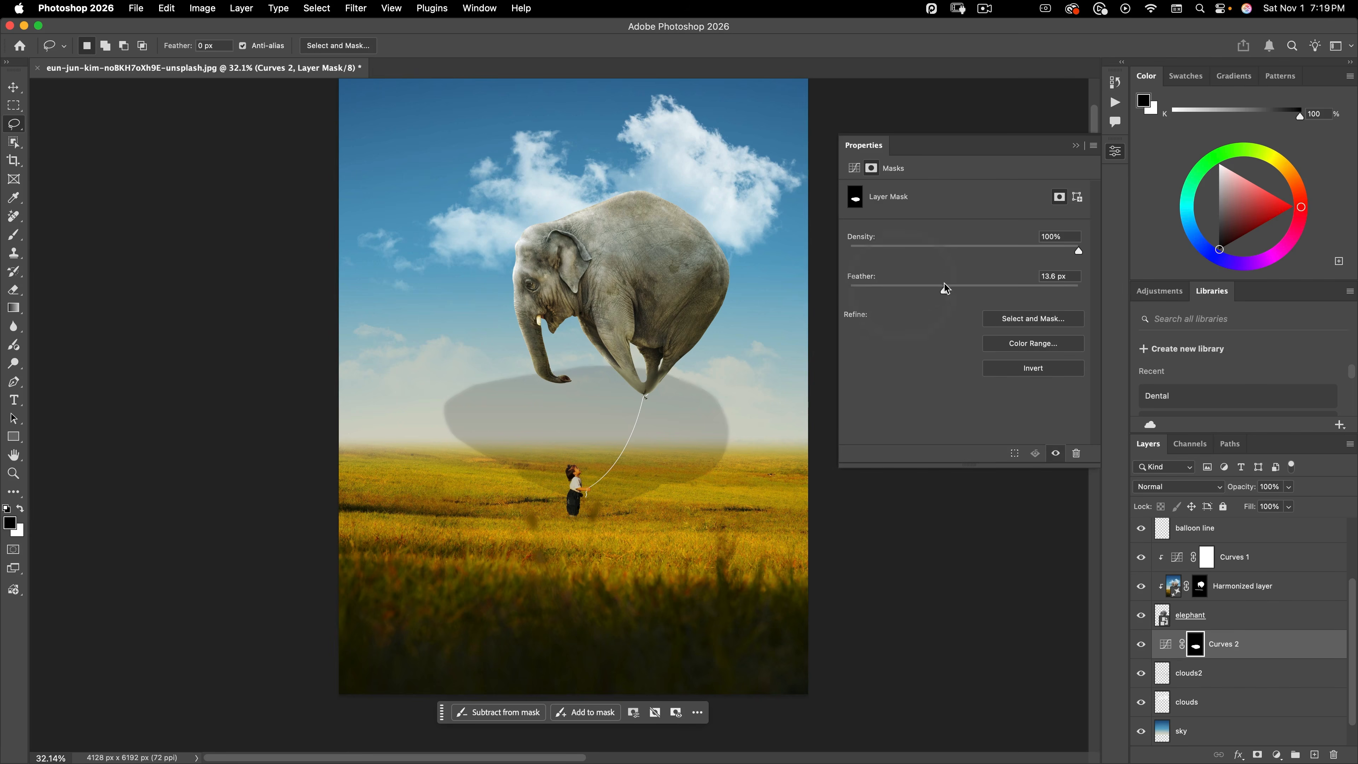
pyautogui.moveTo(991, 296); pyautogui.dragTo(1020, 290)
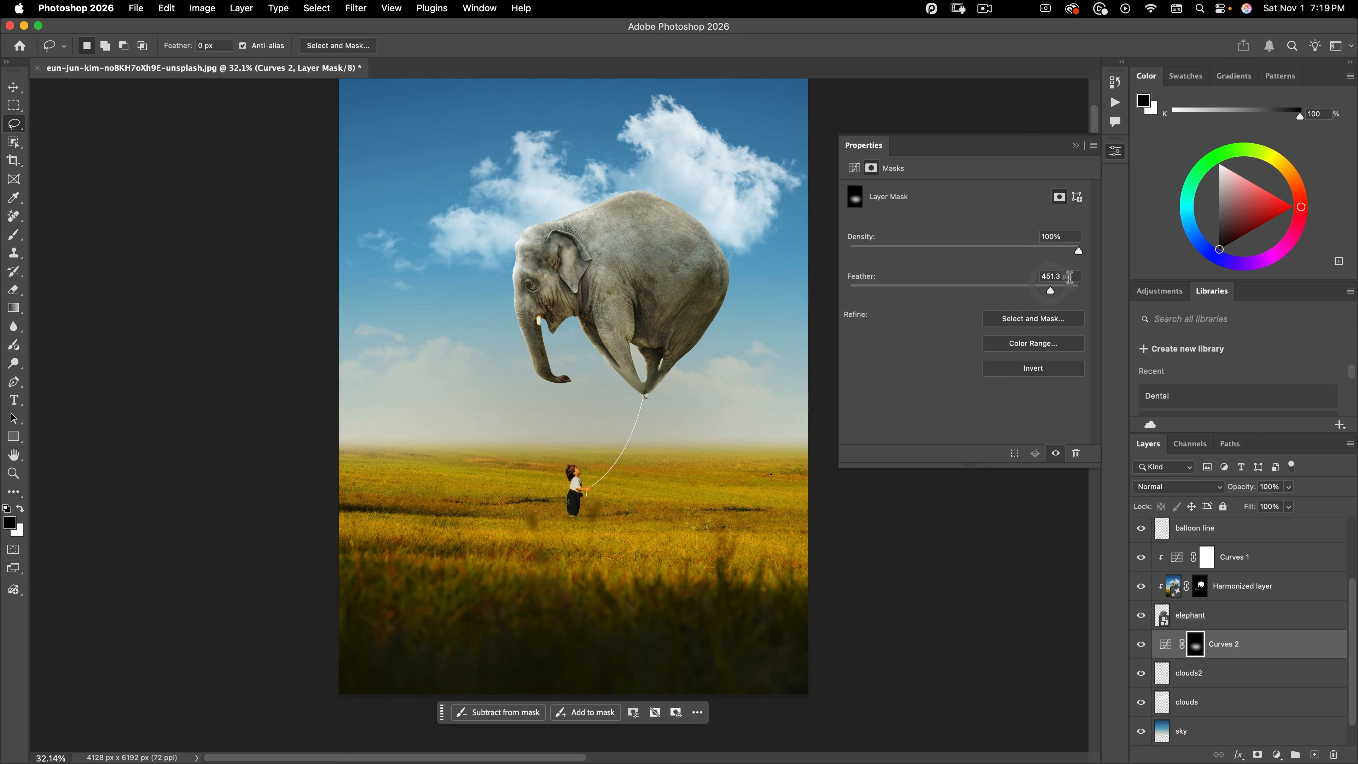
pyautogui.click(1115, 152)
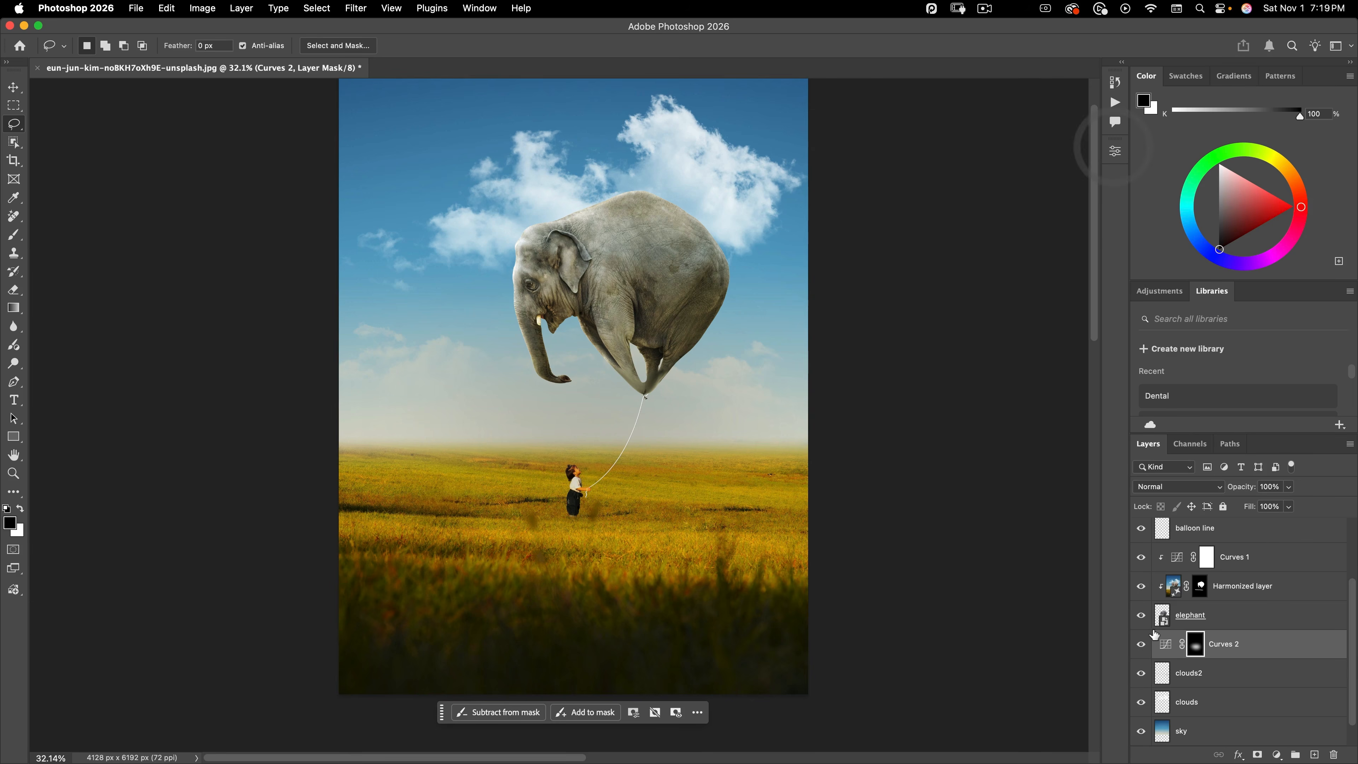
# - Compare the composite with and without the Curves 2 shadow adjustment and inspect the whole image
pyautogui.click(1141, 643)
pyautogui.click(1142, 644)
pyautogui.click(1141, 644)
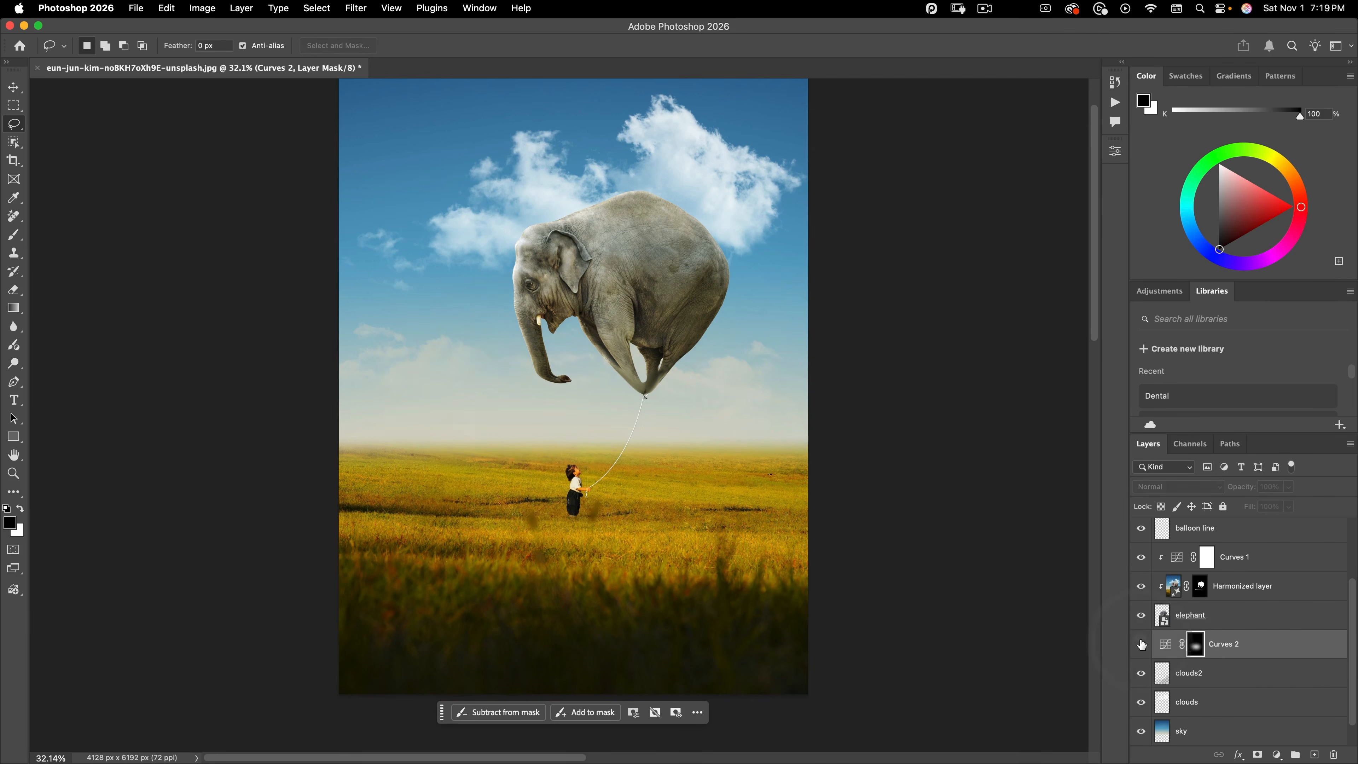
pyautogui.click(1142, 644)
pyautogui.click(1142, 644)
pyautogui.click(1141, 644)
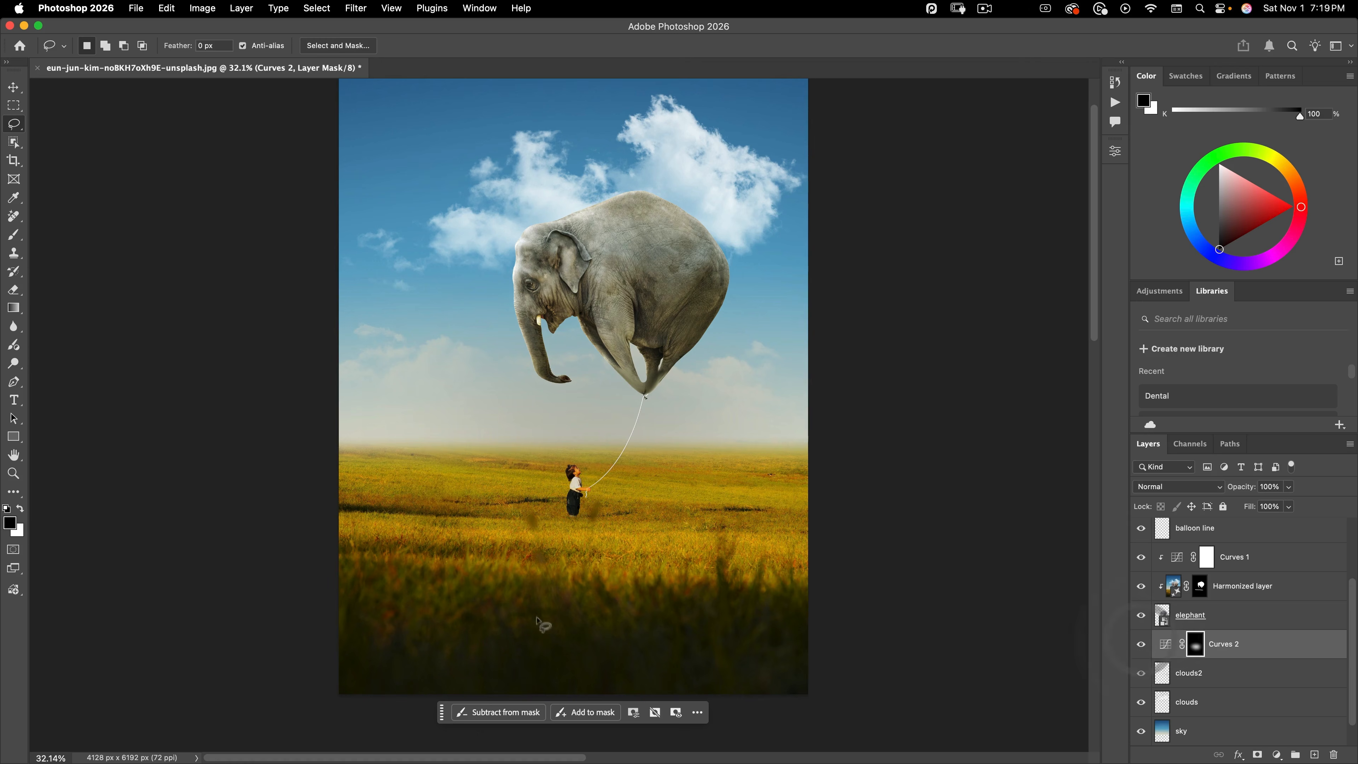
pyautogui.moveTo(585, 495); pyautogui.dragTo(551, 531)
pyautogui.moveTo(682, 522); pyautogui.dragTo(715, 522)
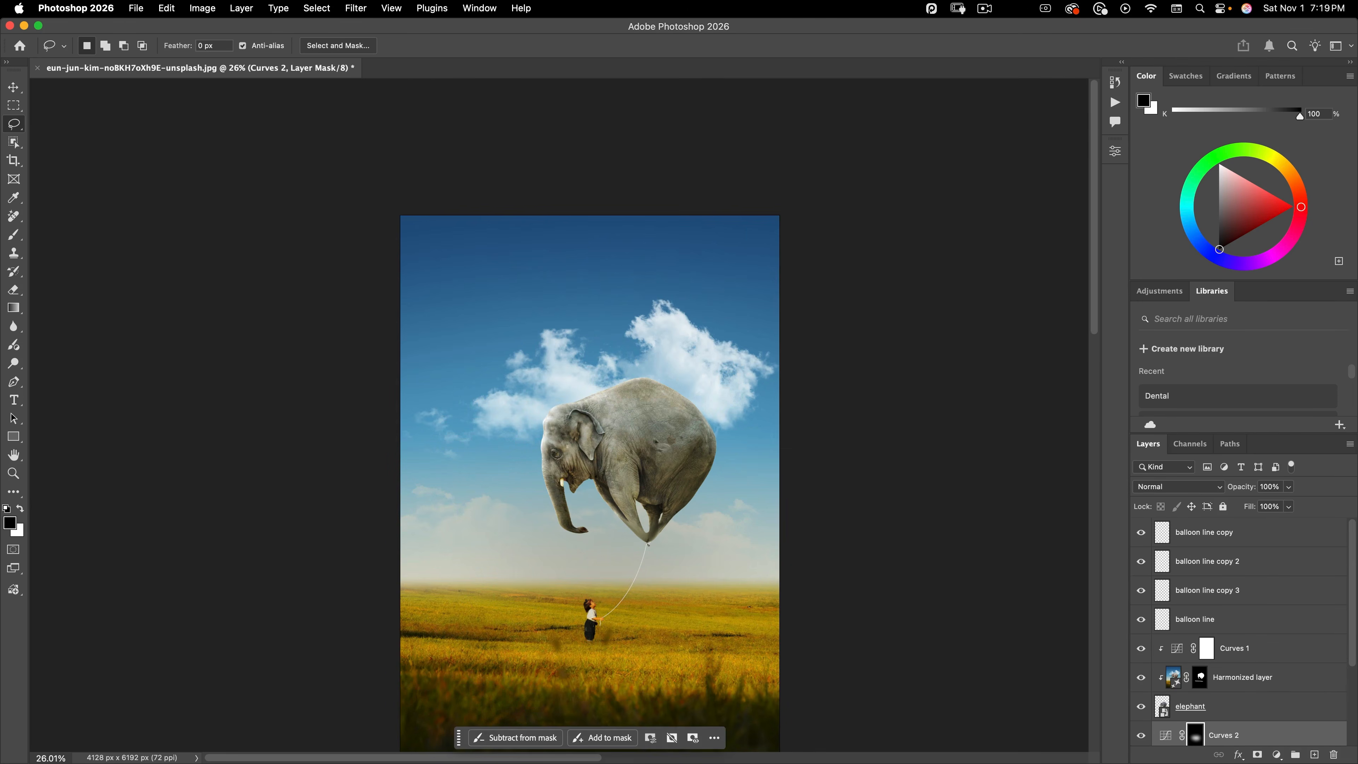
pyautogui.scroll(-5, 627, 304)
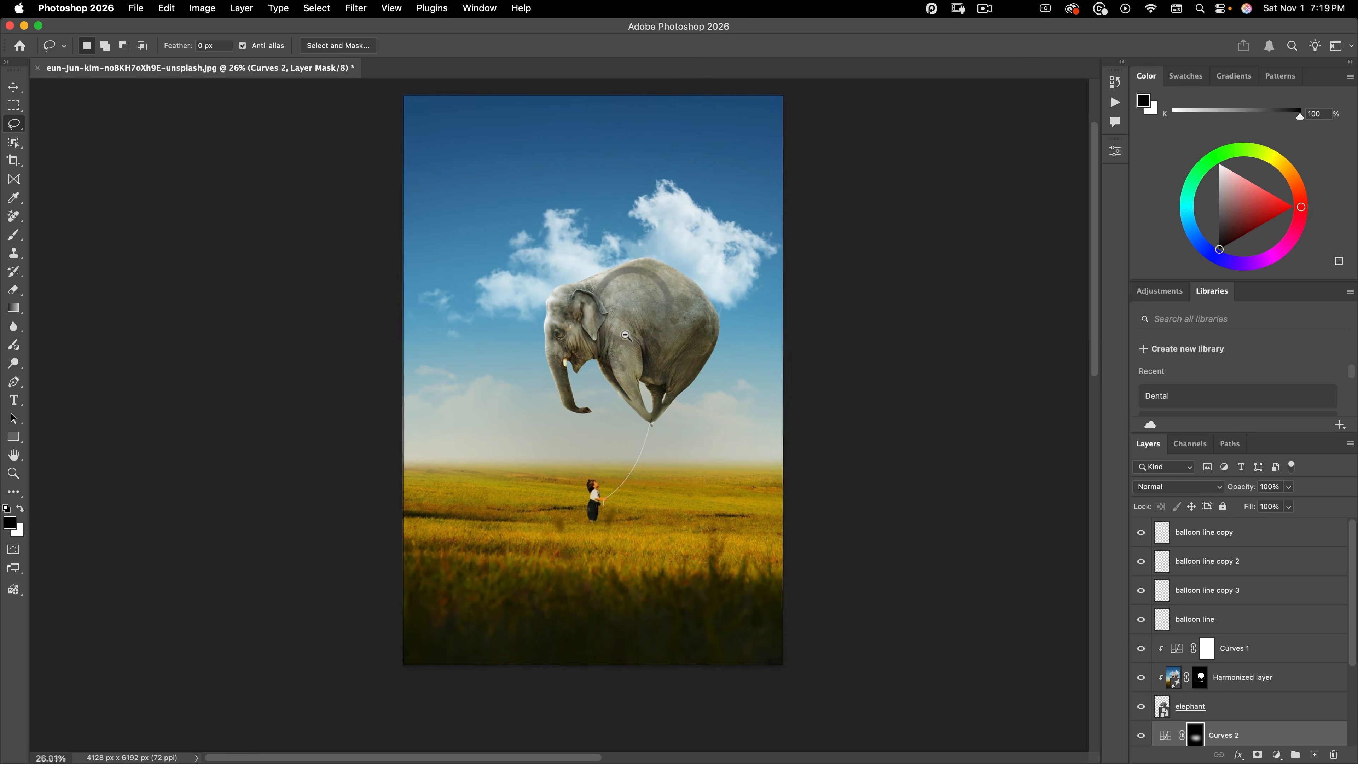
pyautogui.scroll(2, 626, 335)
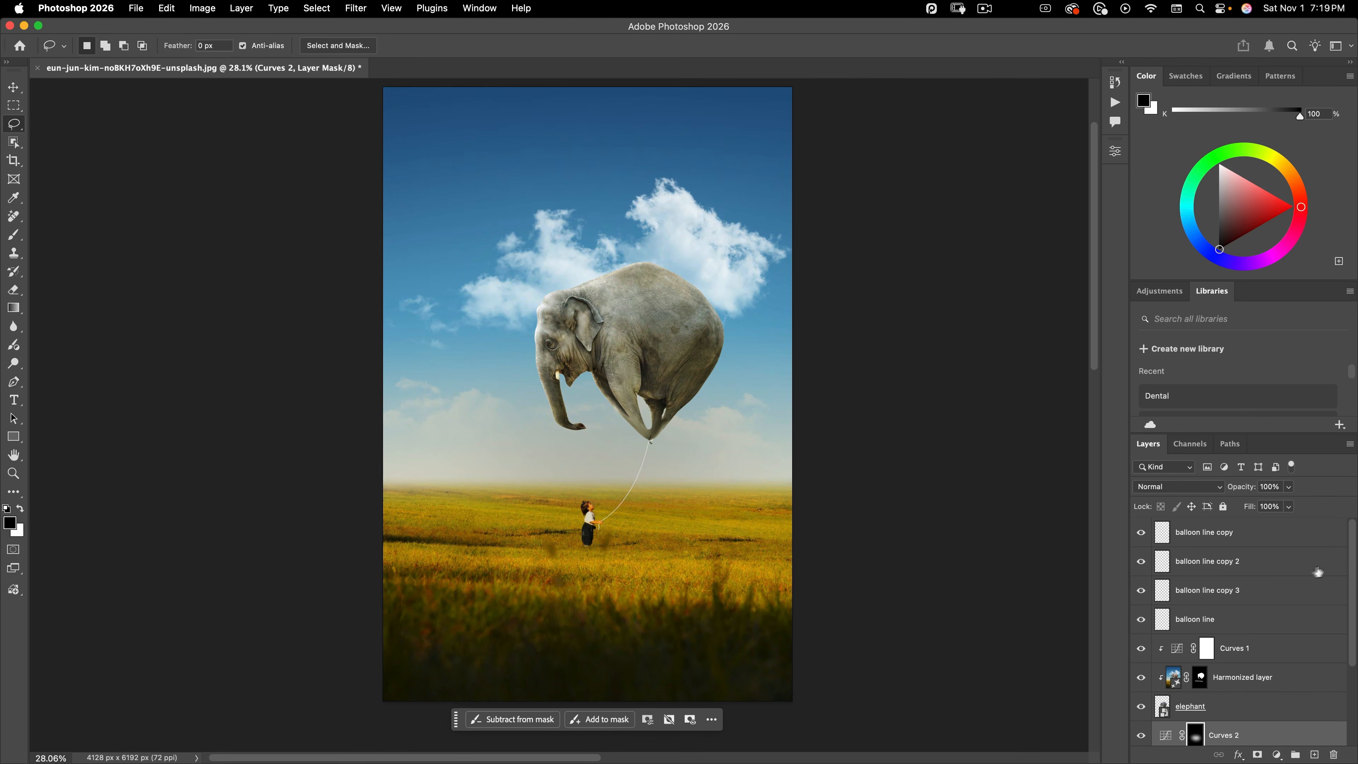
# - Add a layer named sharpness above balloon line copy and stamp all visible layers into it
pyautogui.click(1283, 544)
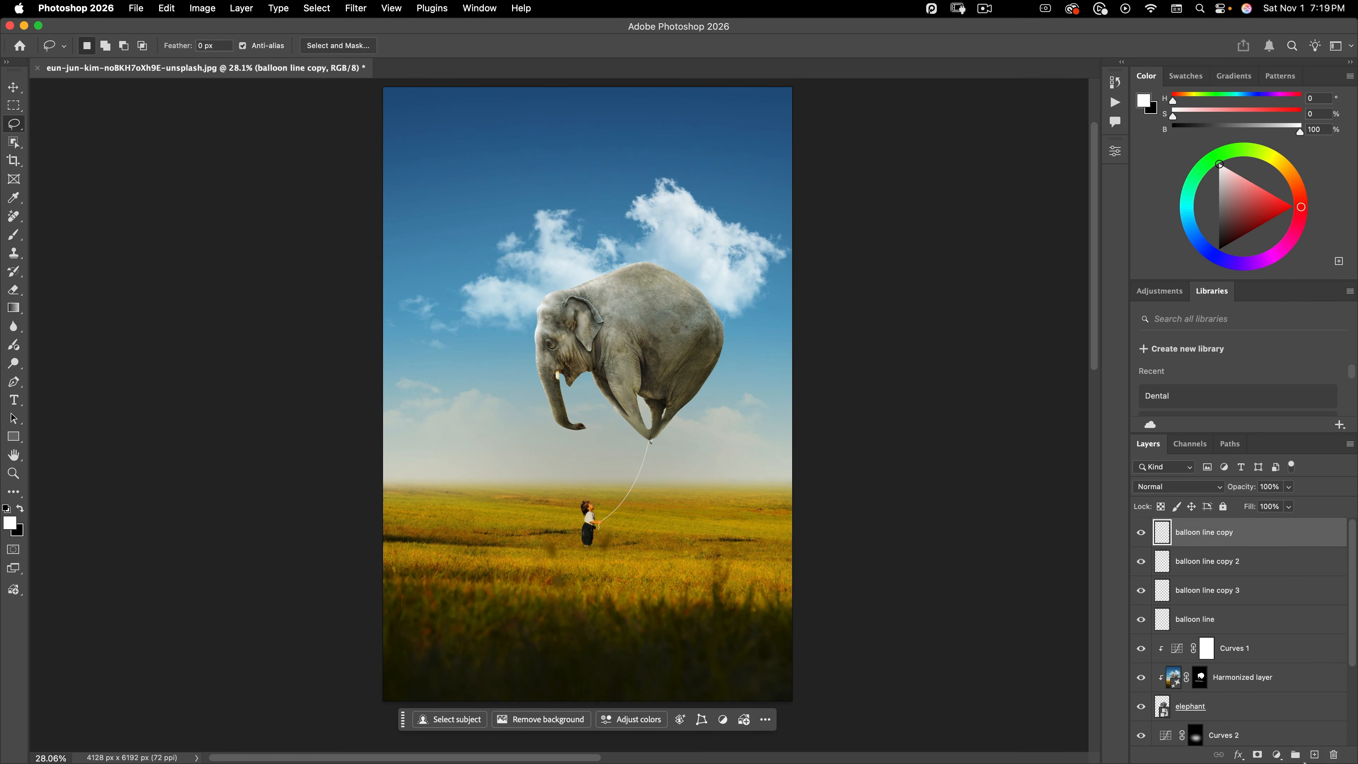
pyautogui.click(1313, 755)
pyautogui.doubleClick(1194, 533)
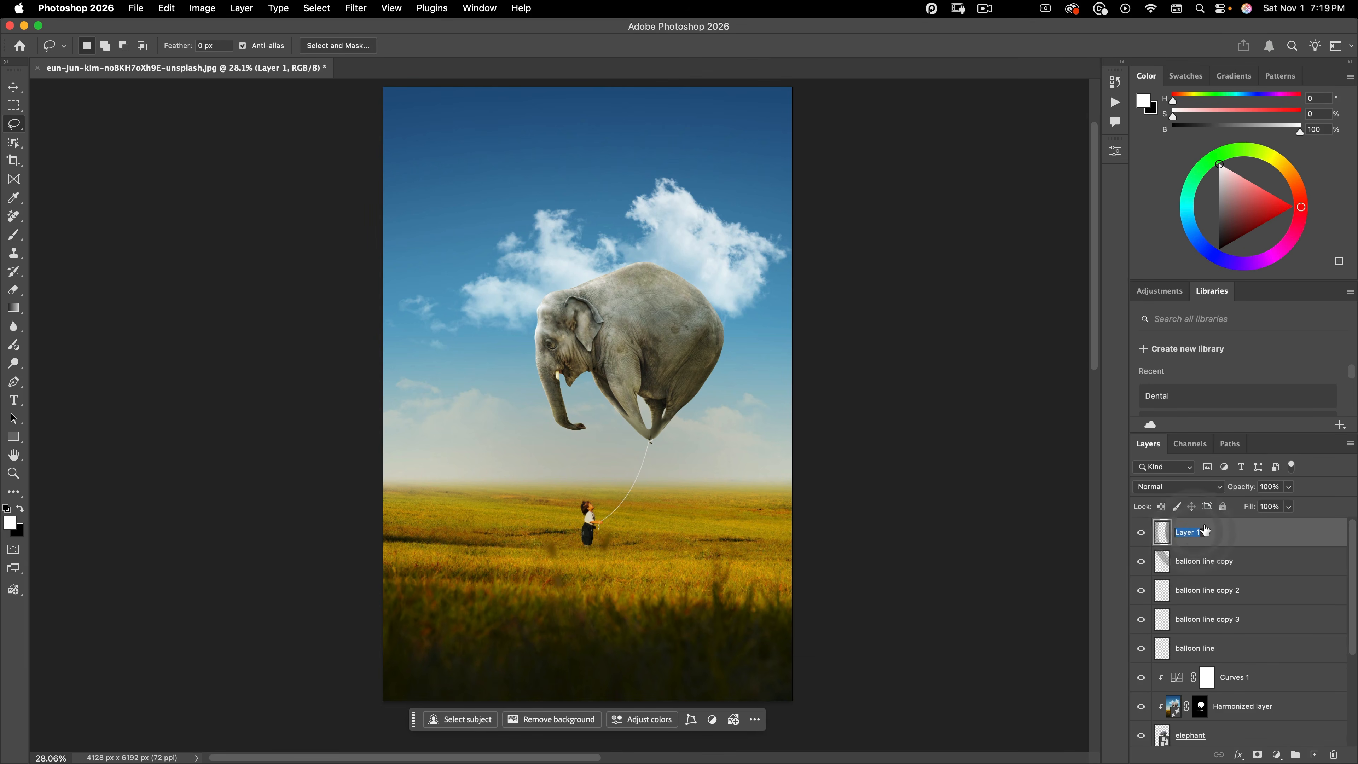
pyautogui.write('sharpness')
pyautogui.press('Return')
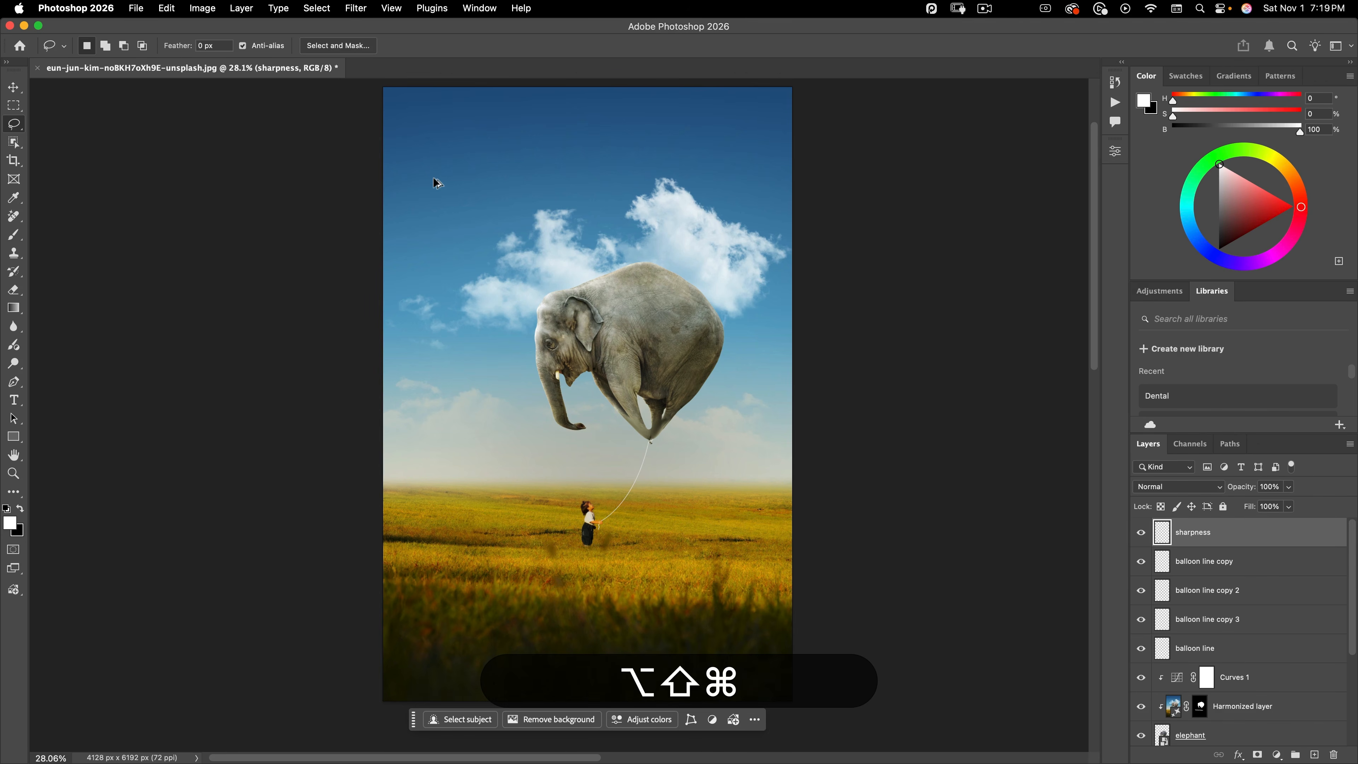
pyautogui.press('alt+shift+super+e')
# - Apply a High Pass filter with a 2.5-pixel radius to the sharpness layer and set its blend mode to Linear Light
pyautogui.click(355, 9)
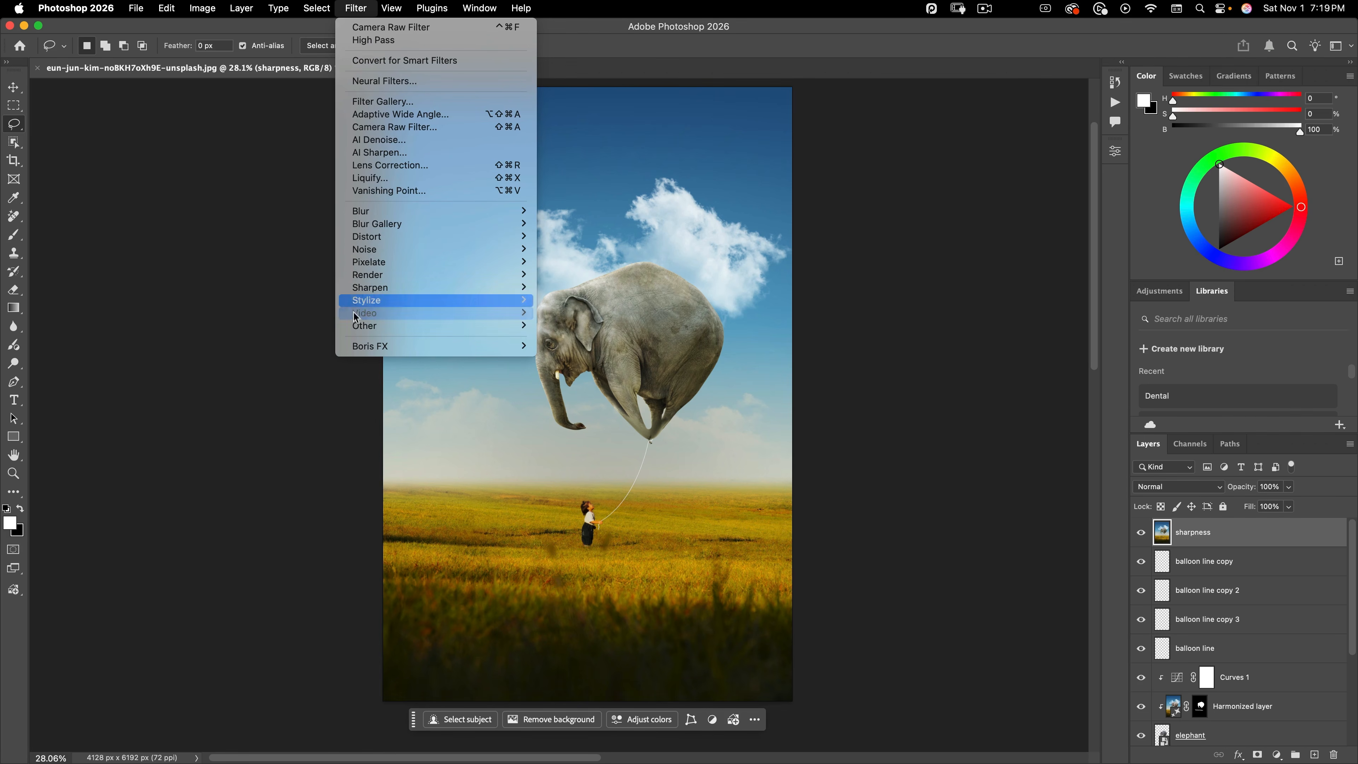
pyautogui.moveTo(369, 325)
pyautogui.click(607, 340)
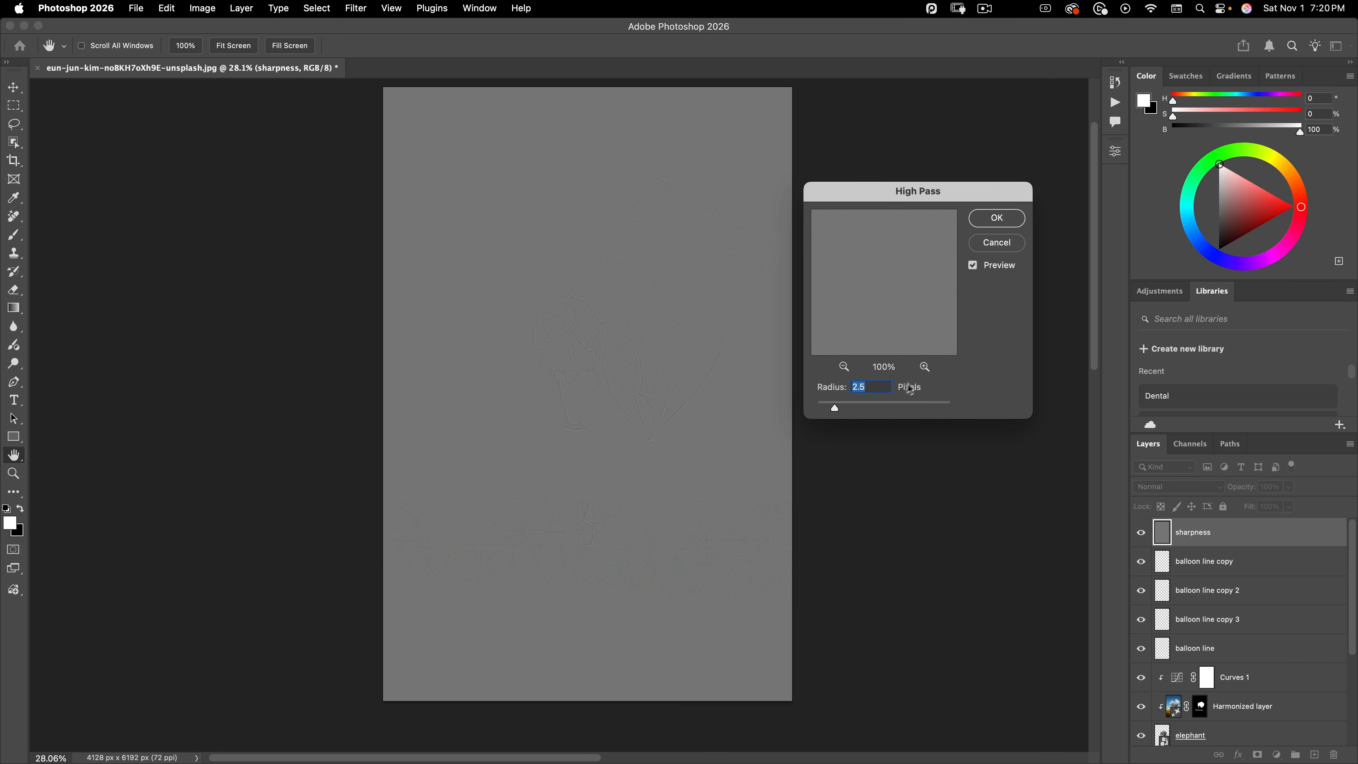
pyautogui.click(997, 218)
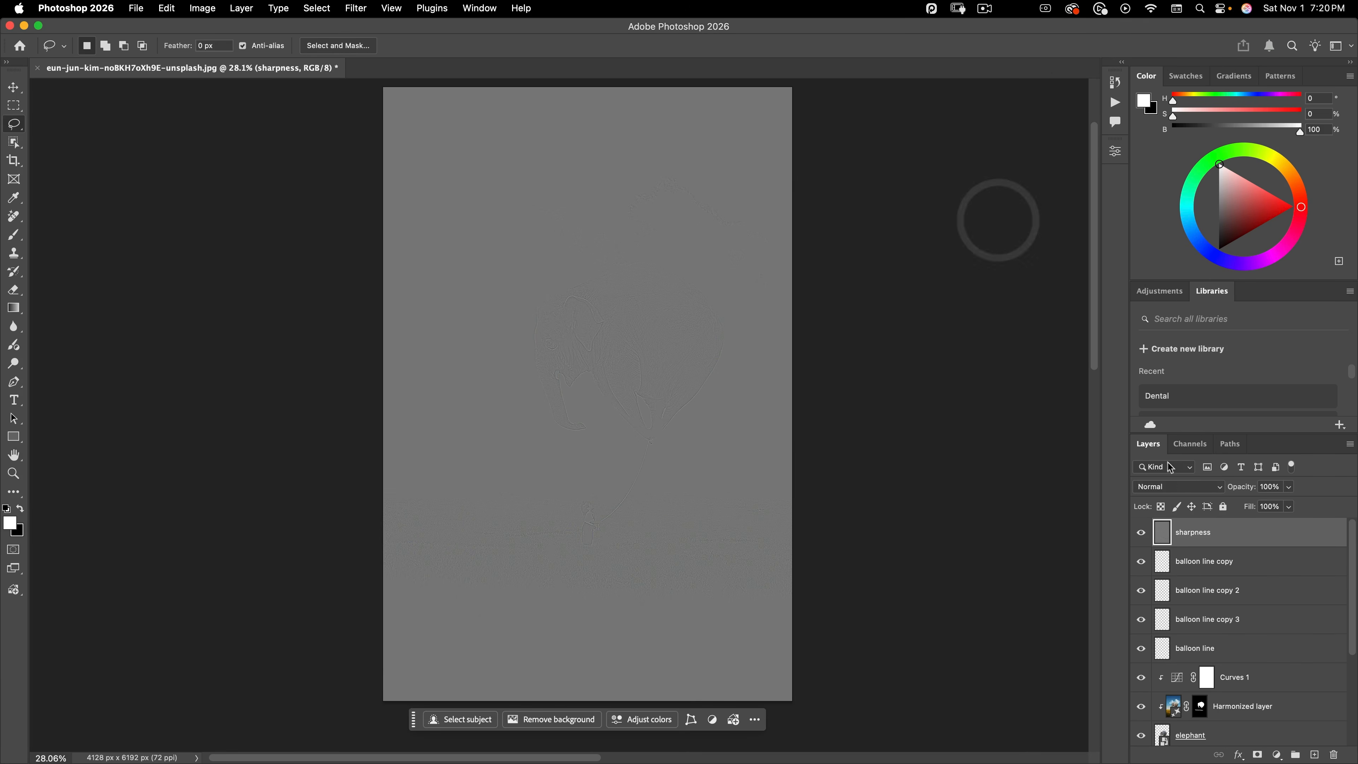
pyautogui.click(1184, 487)
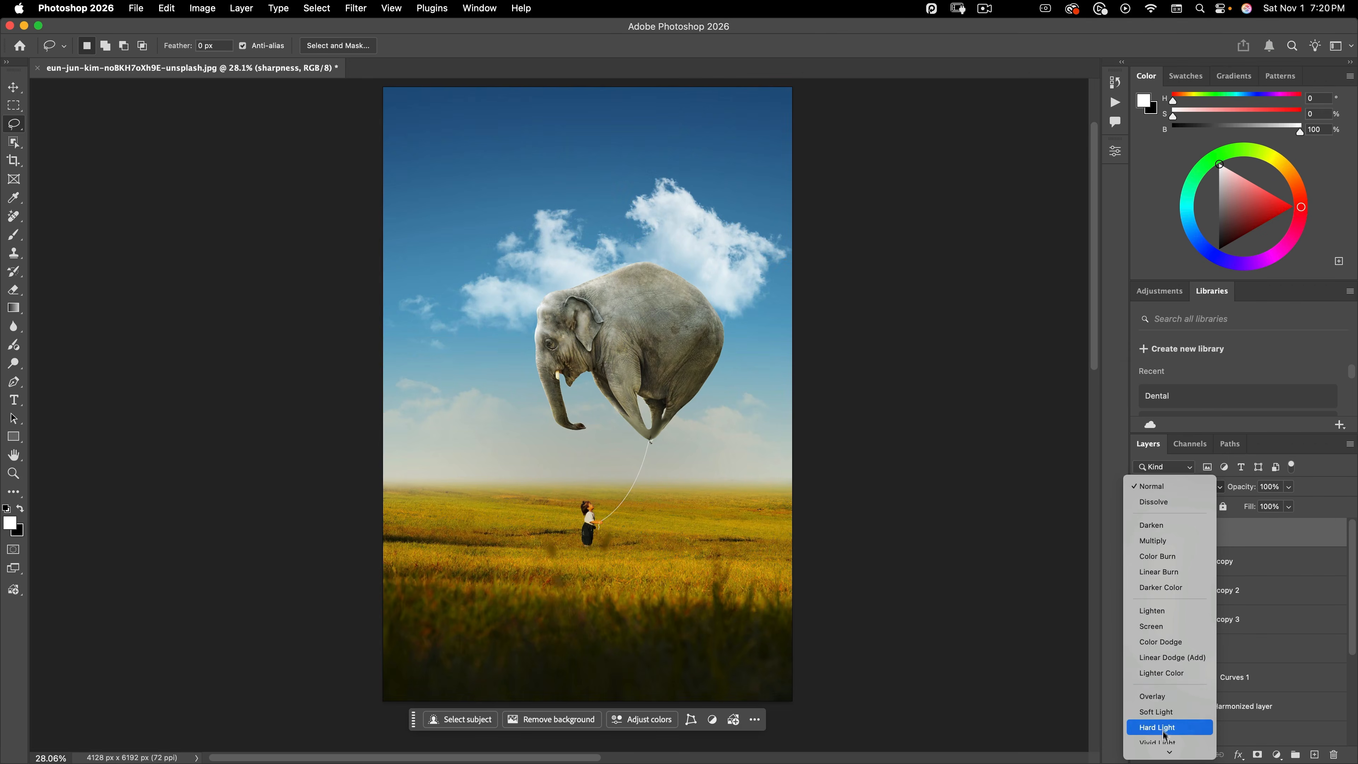
pyautogui.click(1171, 633)
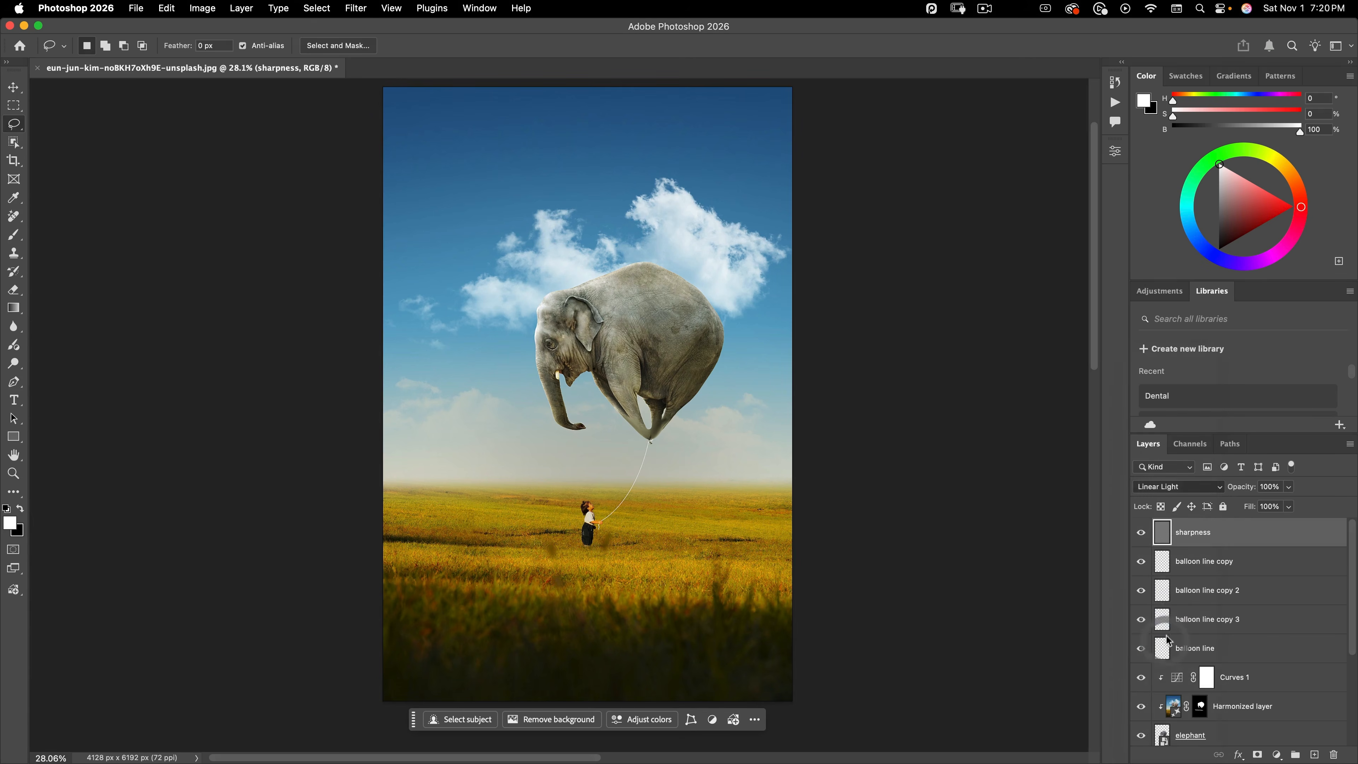
# - Compare the image with and without the sharpness layer and reduce that layer's fill to 38%
pyautogui.click(1140, 532)
pyautogui.click(1140, 532)
pyautogui.click(1141, 532)
pyautogui.click(1141, 532)
pyautogui.moveTo(558, 360); pyautogui.dragTo(665, 361)
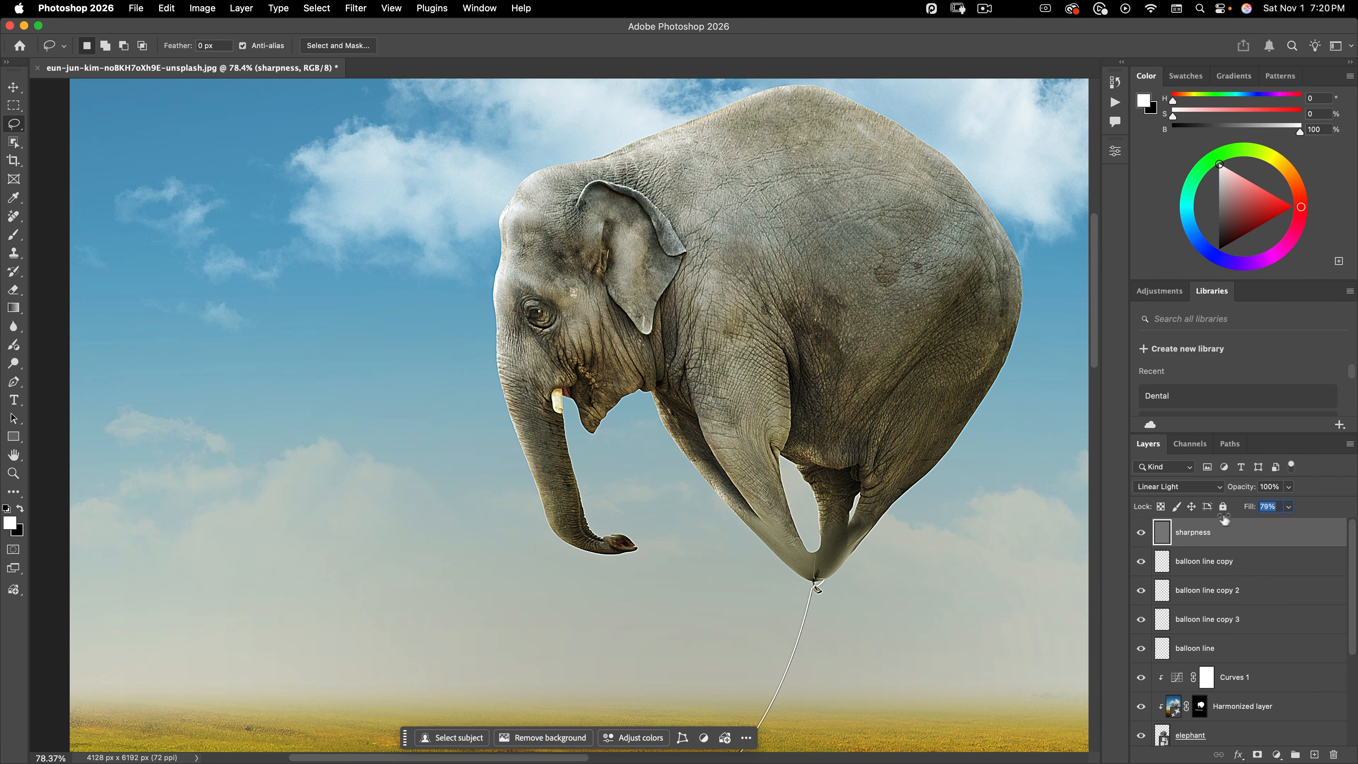
pyautogui.moveTo(1210, 524); pyautogui.dragTo(1207, 524)
pyautogui.moveTo(1205, 521); pyautogui.dragTo(1207, 522)
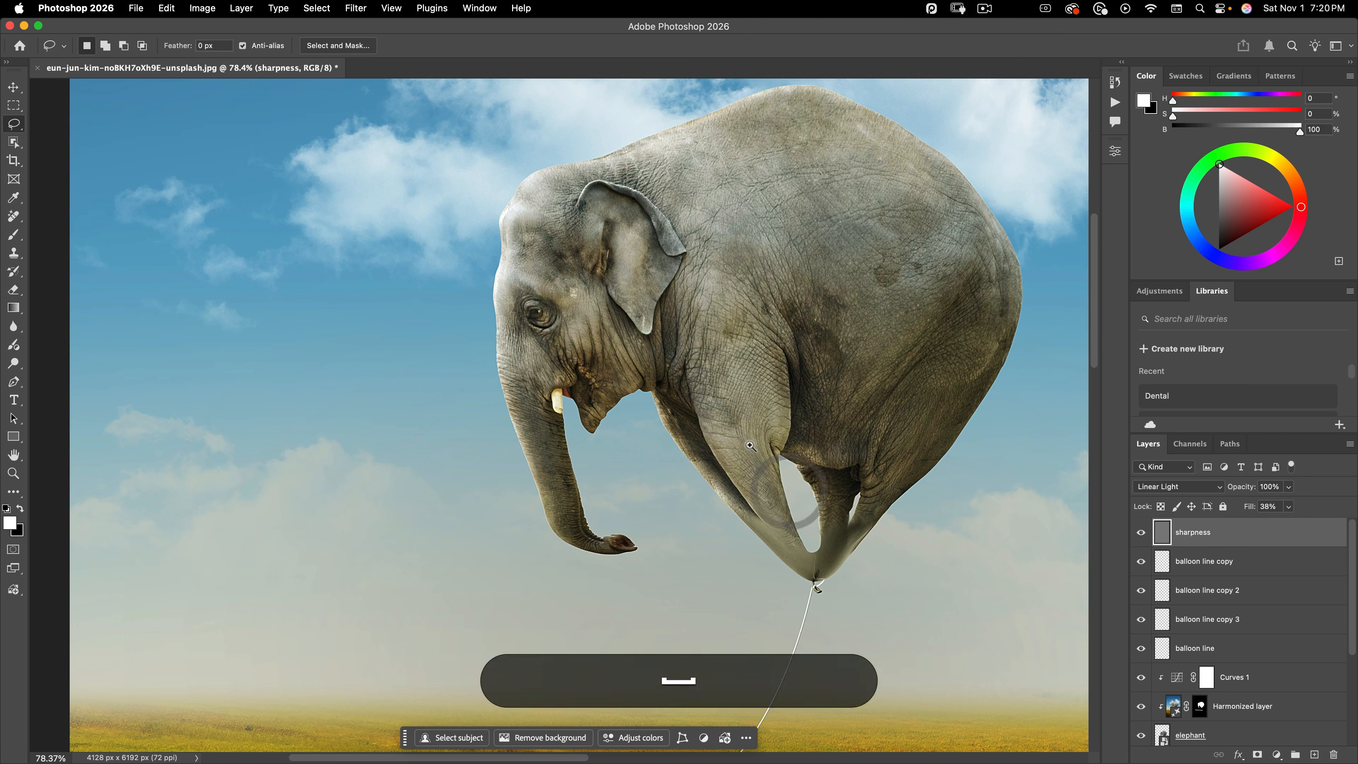
pyautogui.moveTo(788, 491); pyautogui.dragTo(693, 491)
pyautogui.moveTo(802, 544); pyautogui.dragTo(754, 472)
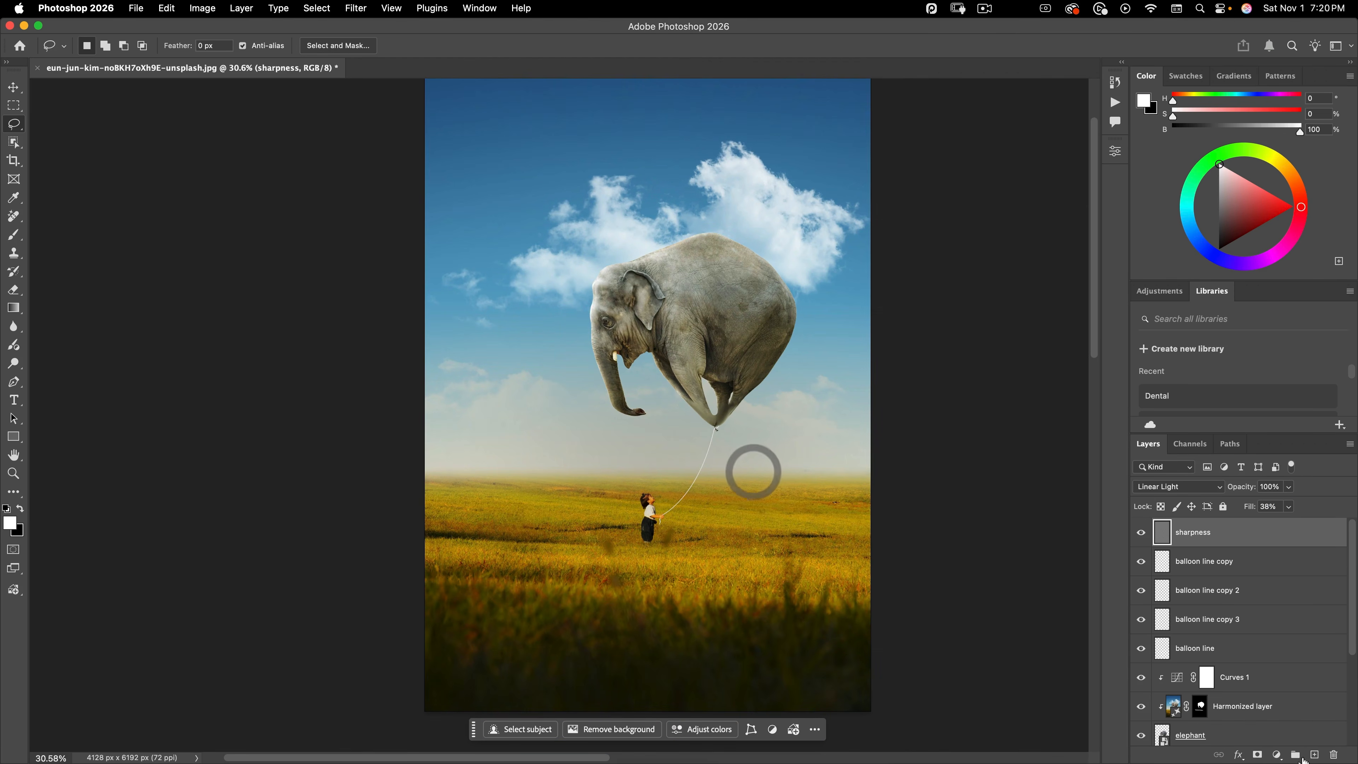
# - Add a layer above sharpness, fill it with grey at 50% brightness and name it film grain
pyautogui.click(1314, 754)
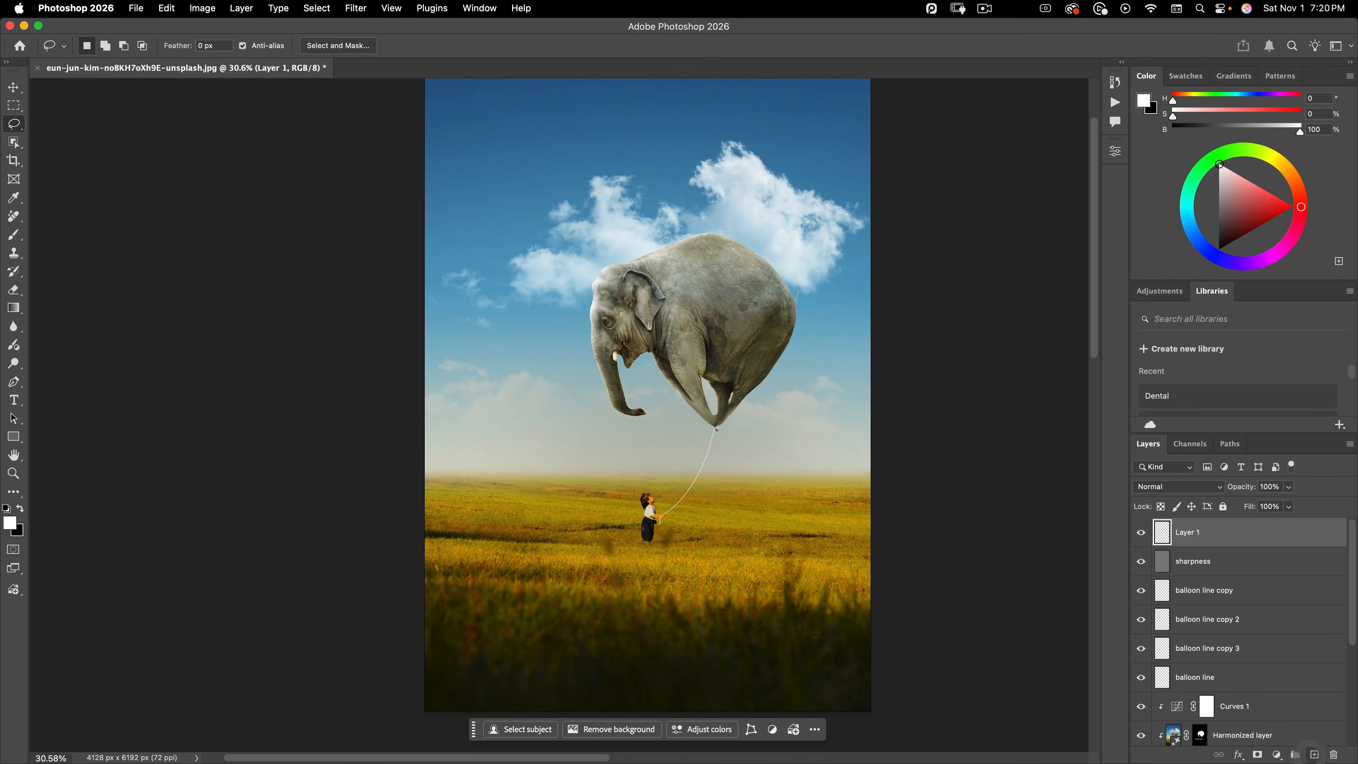
pyautogui.click(13, 527)
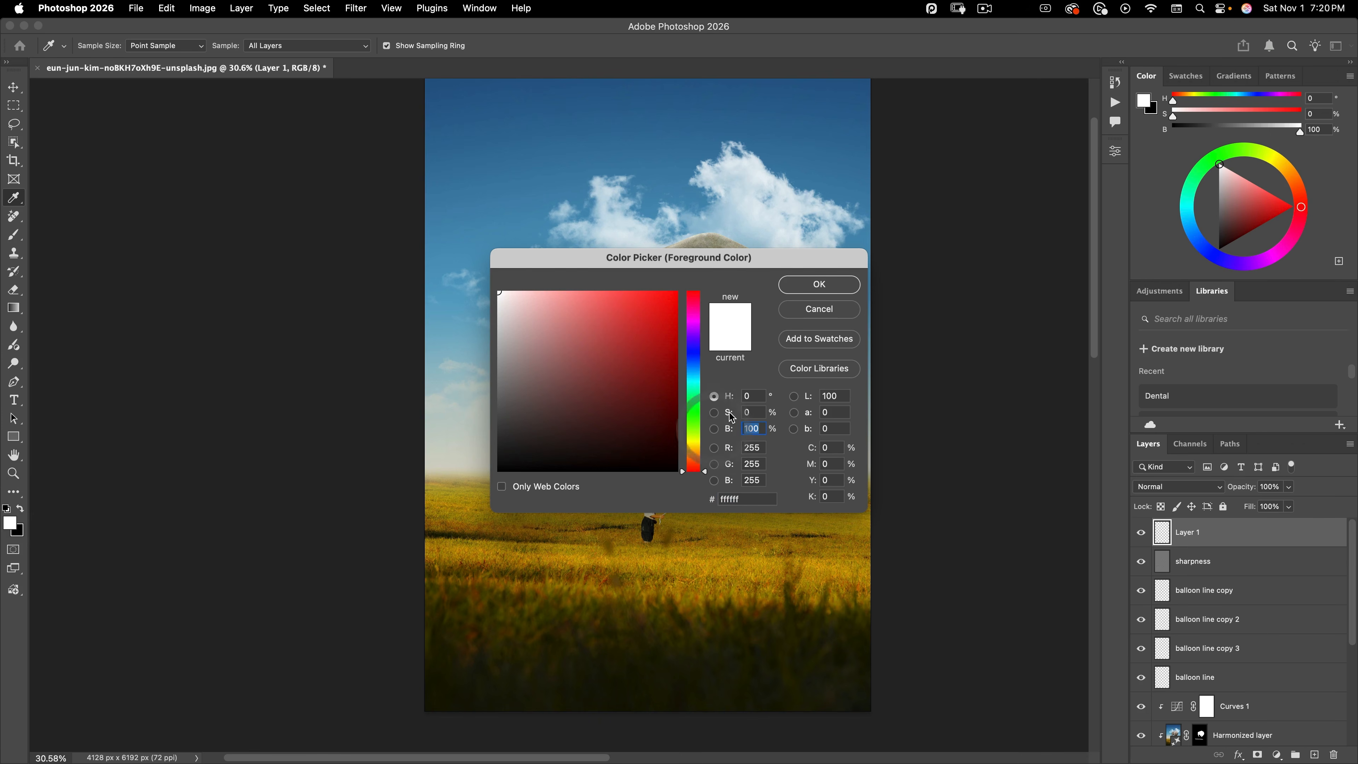
pyautogui.write('50')
pyautogui.press('Return')
pyautogui.hotkey('alt', 'BackSpace')
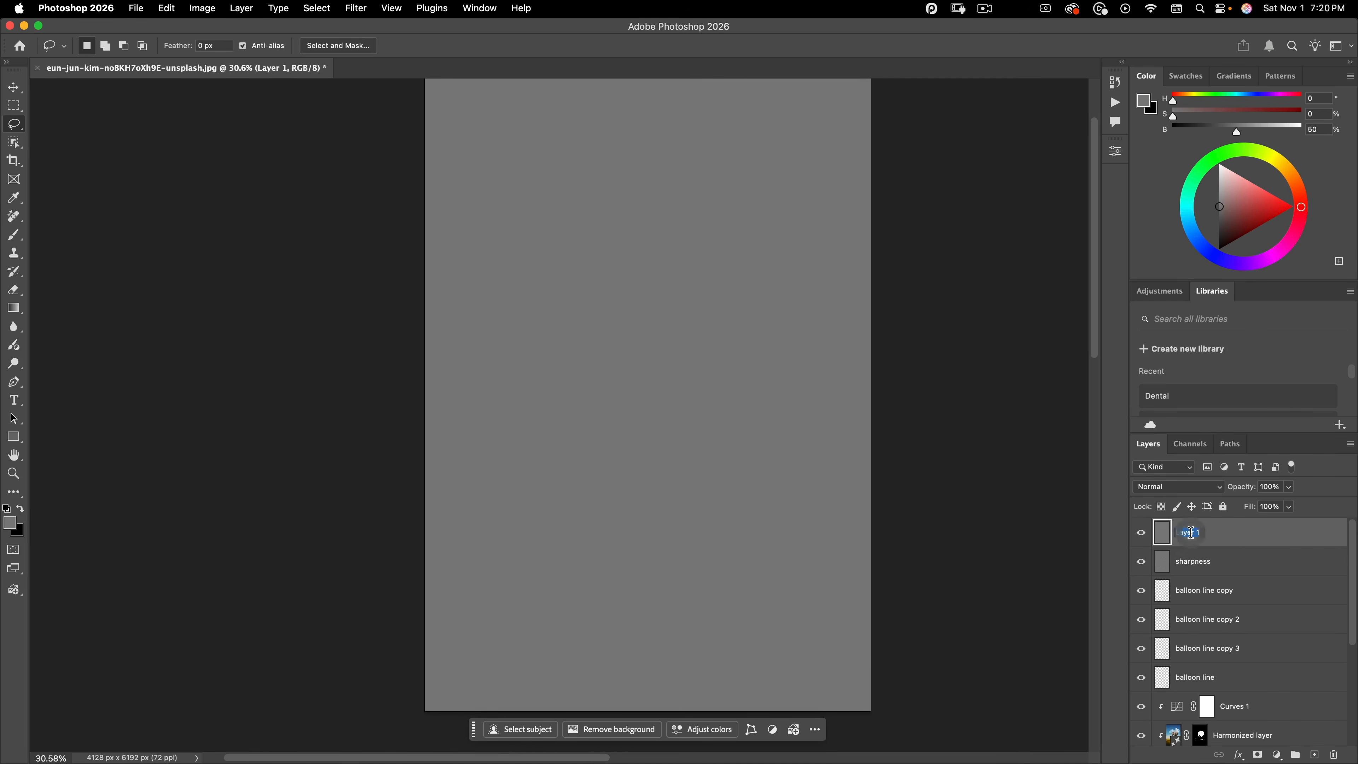
pyautogui.write('film grain')
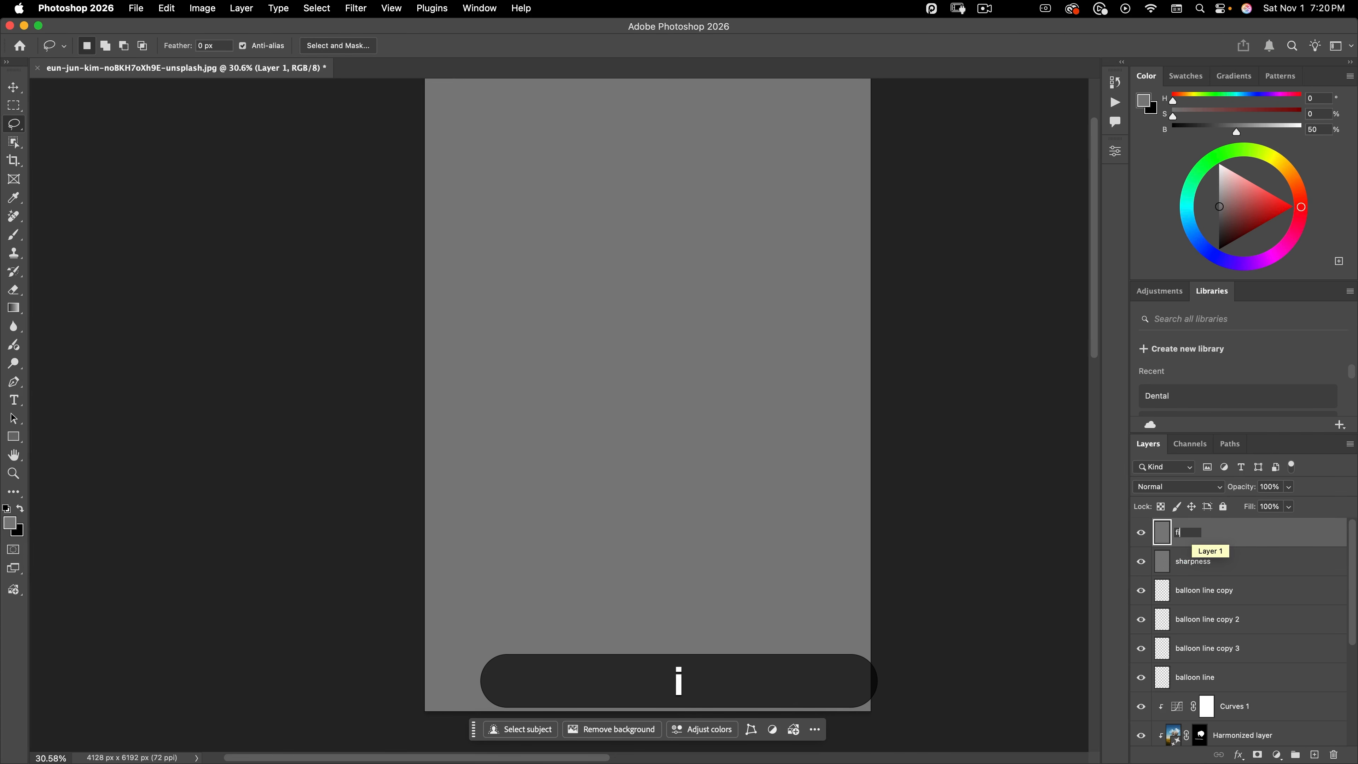
pyautogui.press('Return')
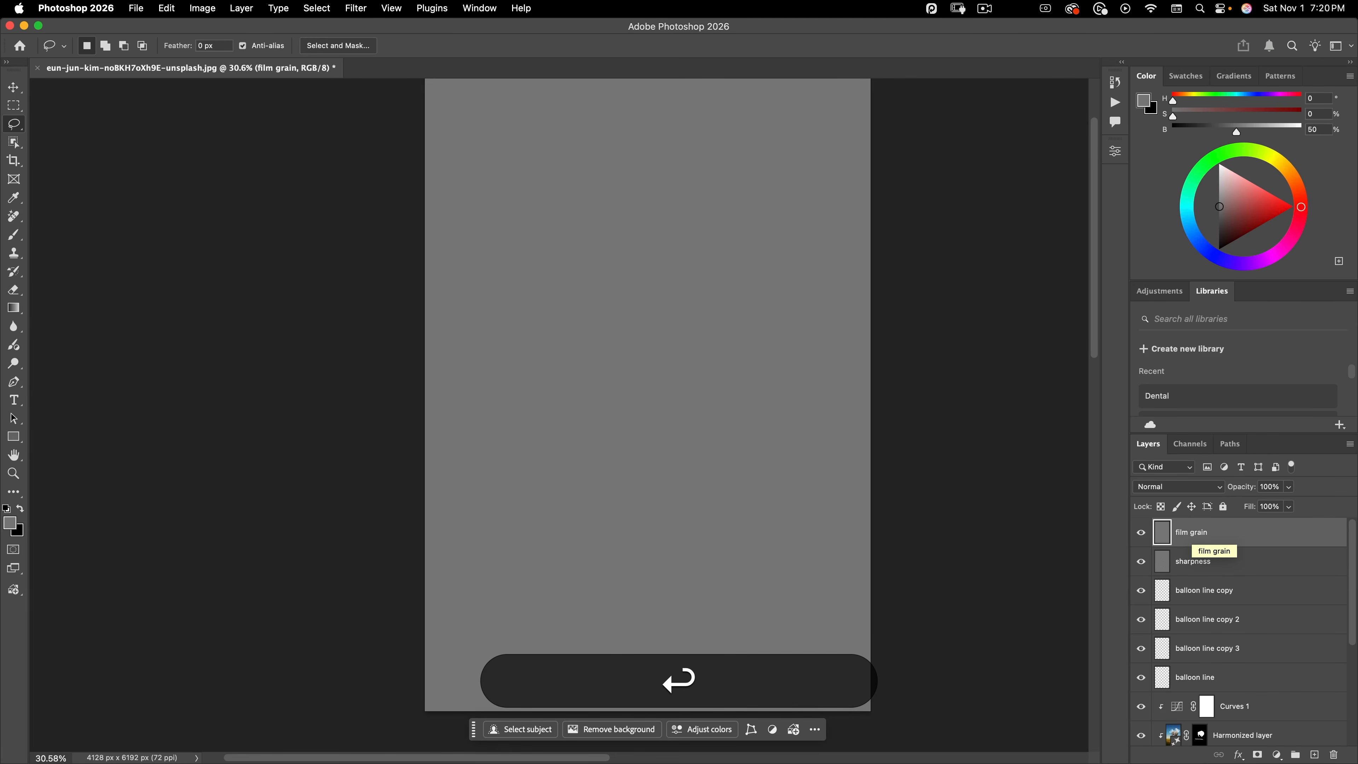
# - Convert film grain to a smart object and apply Camera Raw grain with amount about 94, size slightly below 42 and roughness 12
pyautogui.rightClick(1192, 536)
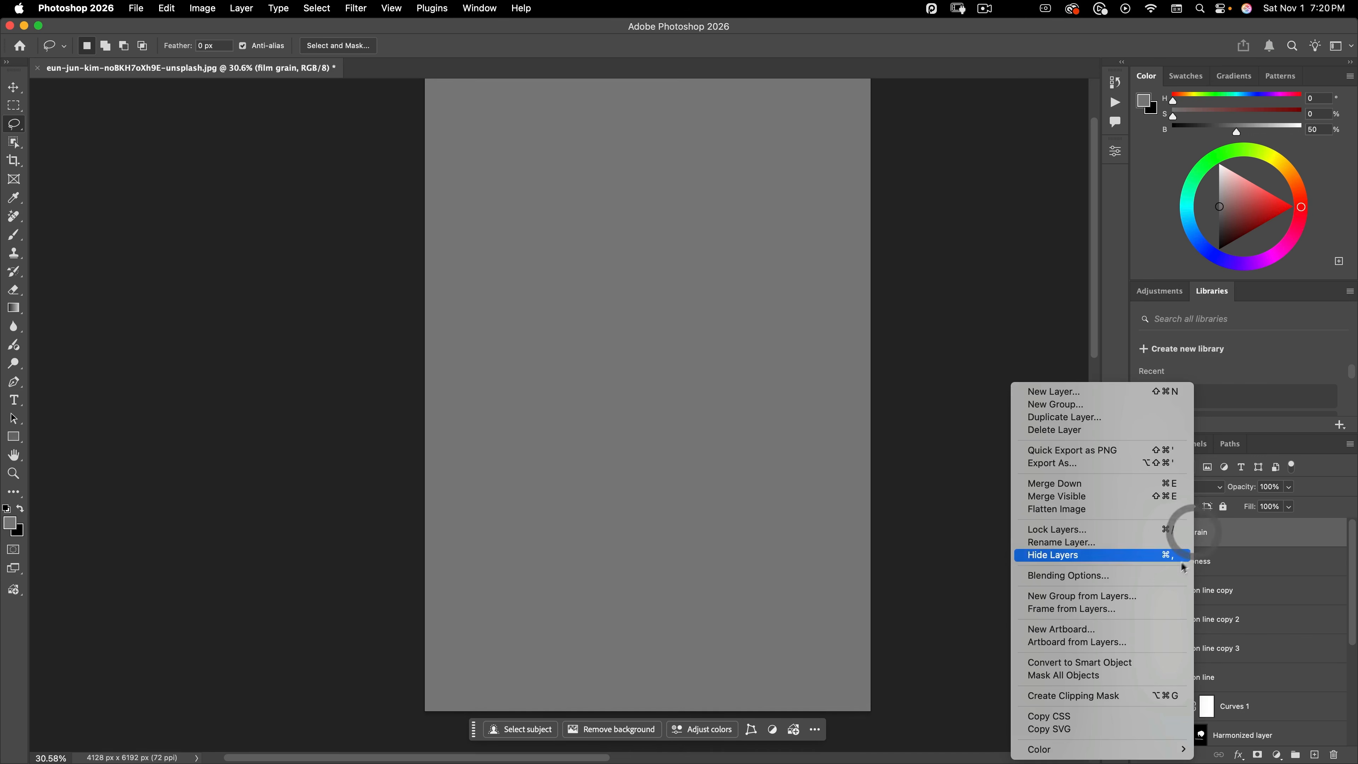
pyautogui.click(1076, 671)
pyautogui.click(355, 8)
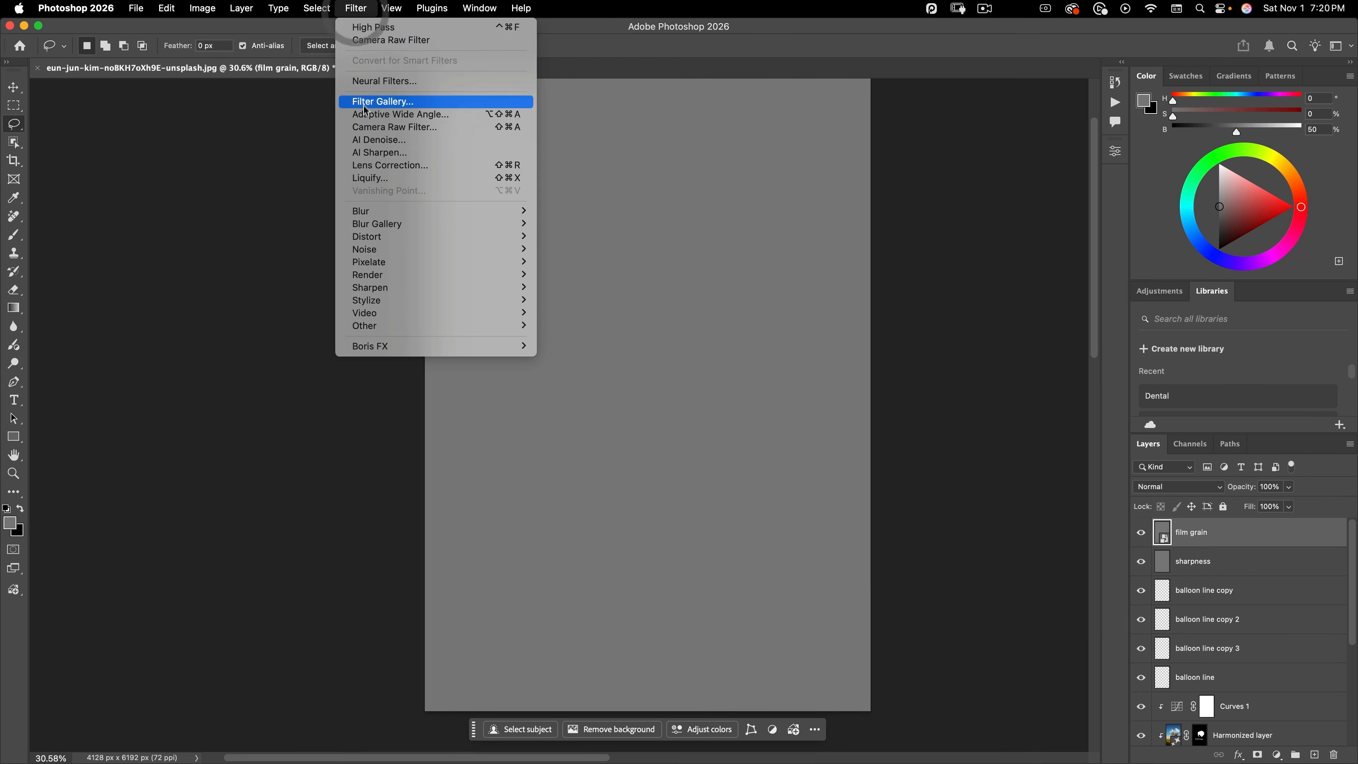
pyautogui.click(365, 130)
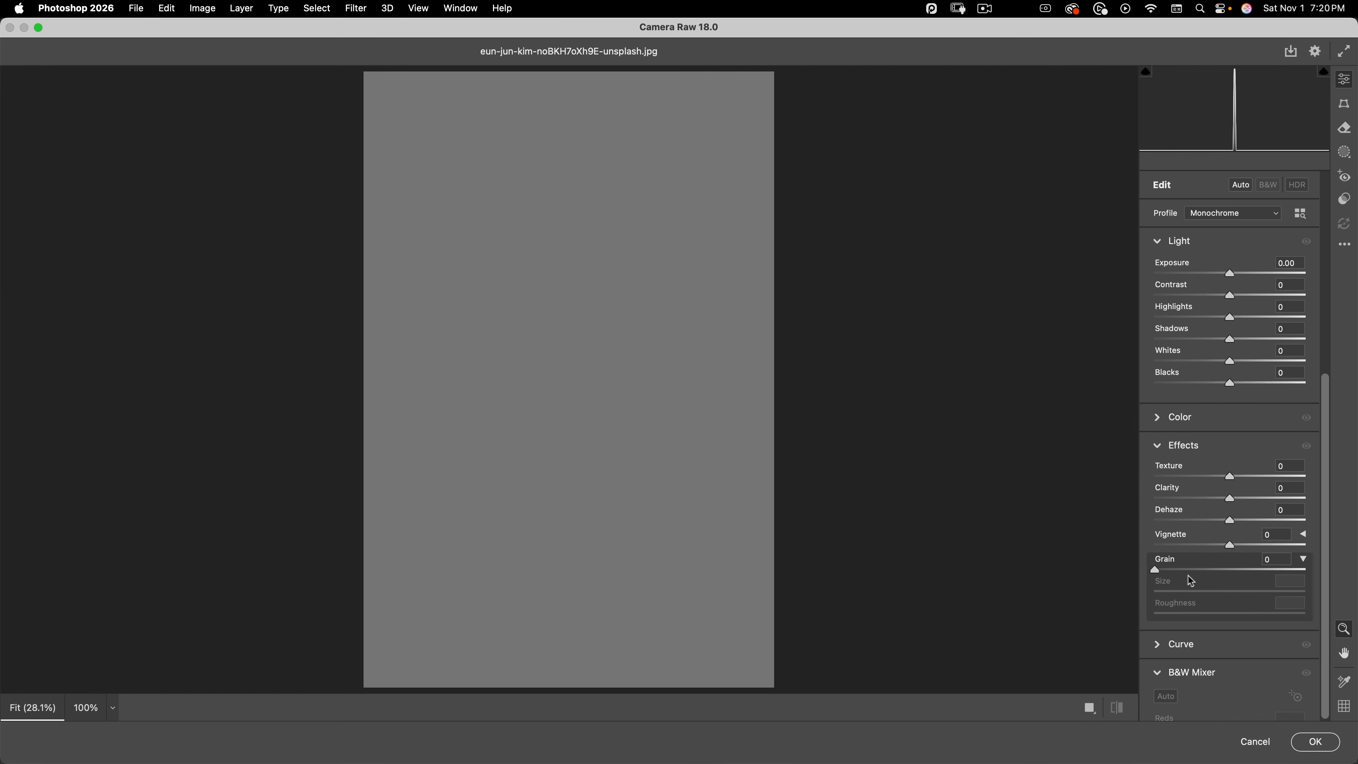
pyautogui.moveTo(1181, 569); pyautogui.dragTo(1191, 614)
pyautogui.scroll(5, 676, 440)
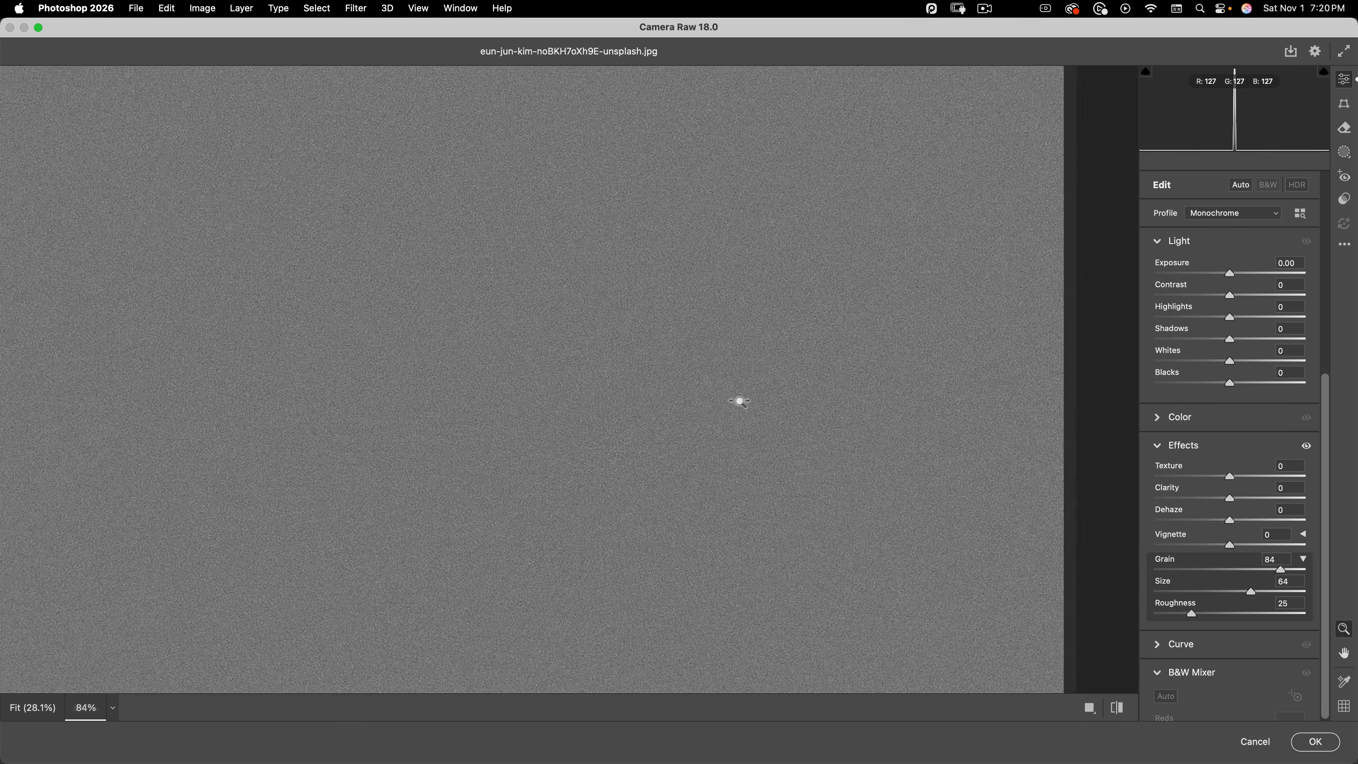
pyautogui.moveTo(739, 401); pyautogui.dragTo(750, 402)
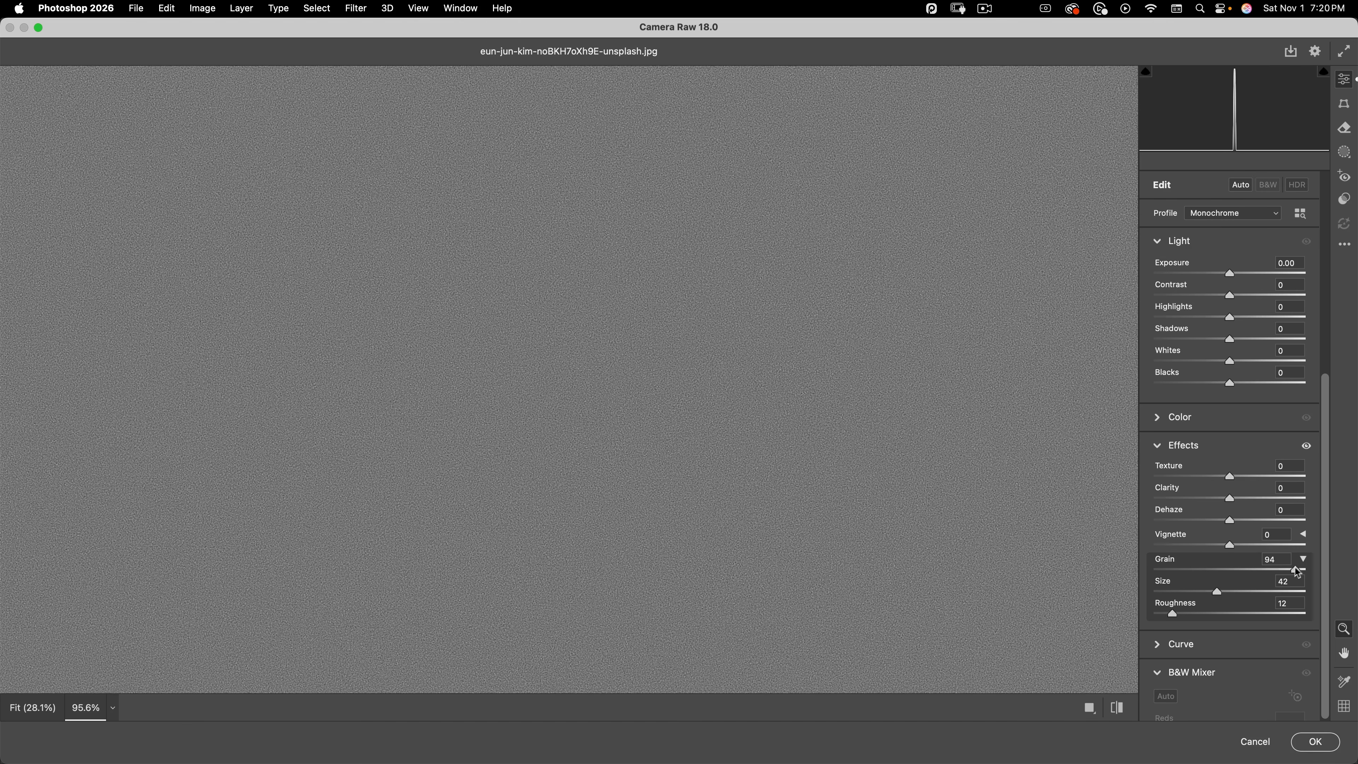
pyautogui.moveTo(1217, 591); pyautogui.dragTo(1205, 593)
pyautogui.click(1315, 741)
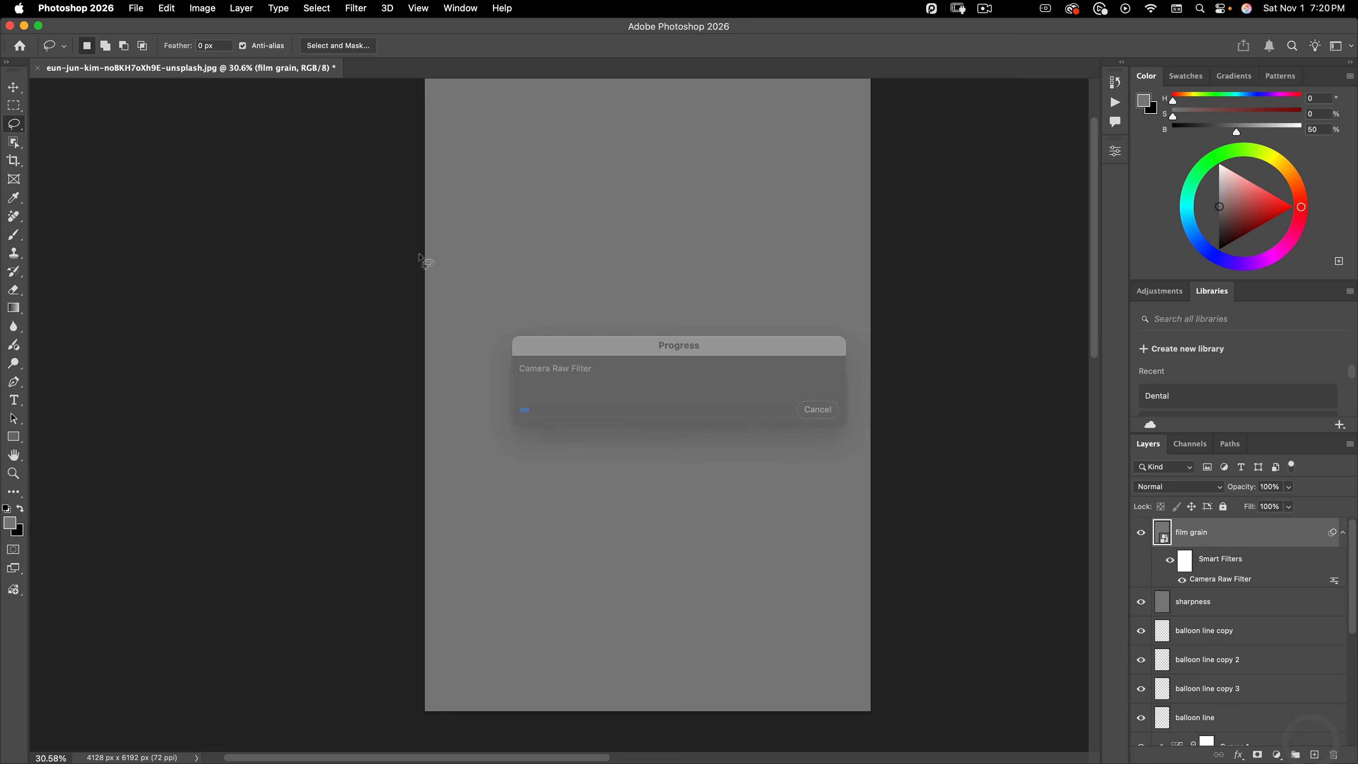
# - Set the film grain layer's blend mode to Linear Light and its fill to 50%
pyautogui.click(1165, 487)
pyautogui.scroll(-5, 1162, 709)
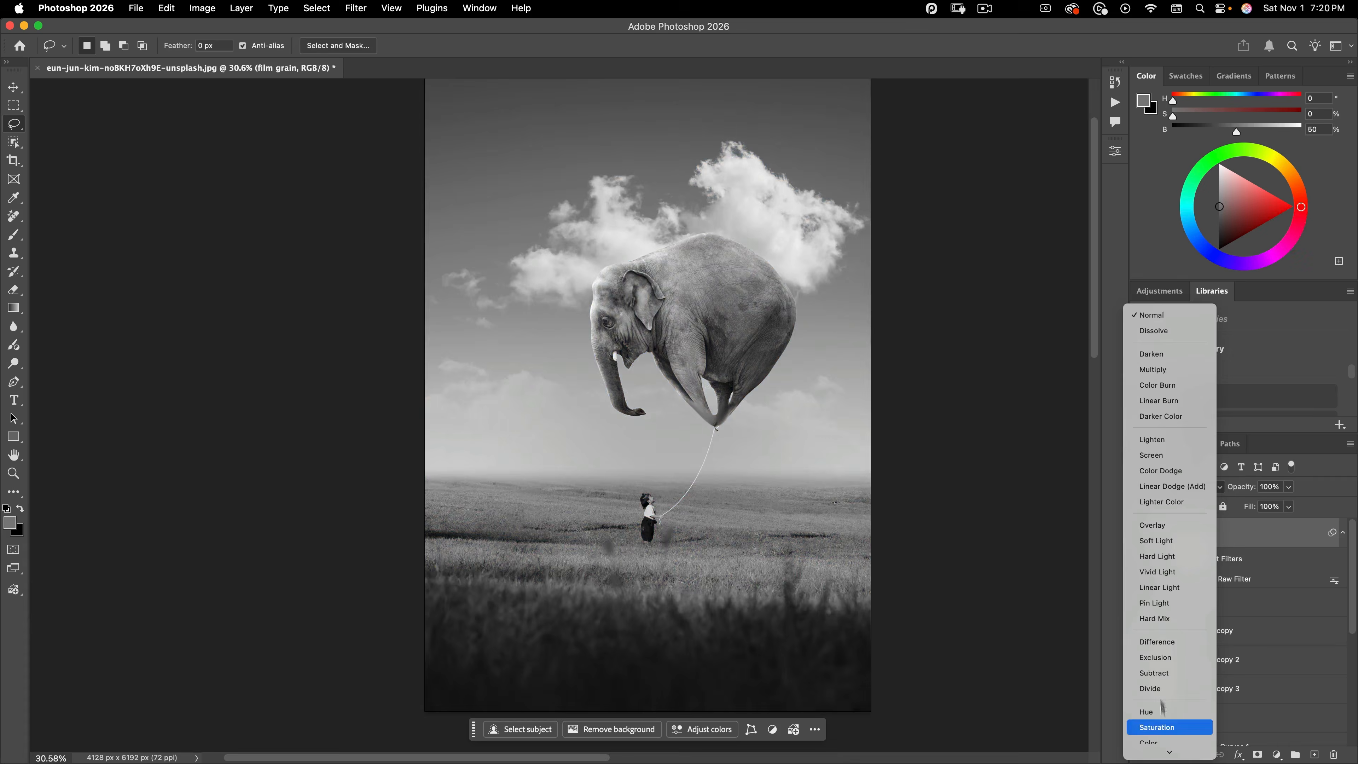
pyautogui.click(1159, 588)
pyautogui.moveTo(615, 471); pyautogui.dragTo(679, 440)
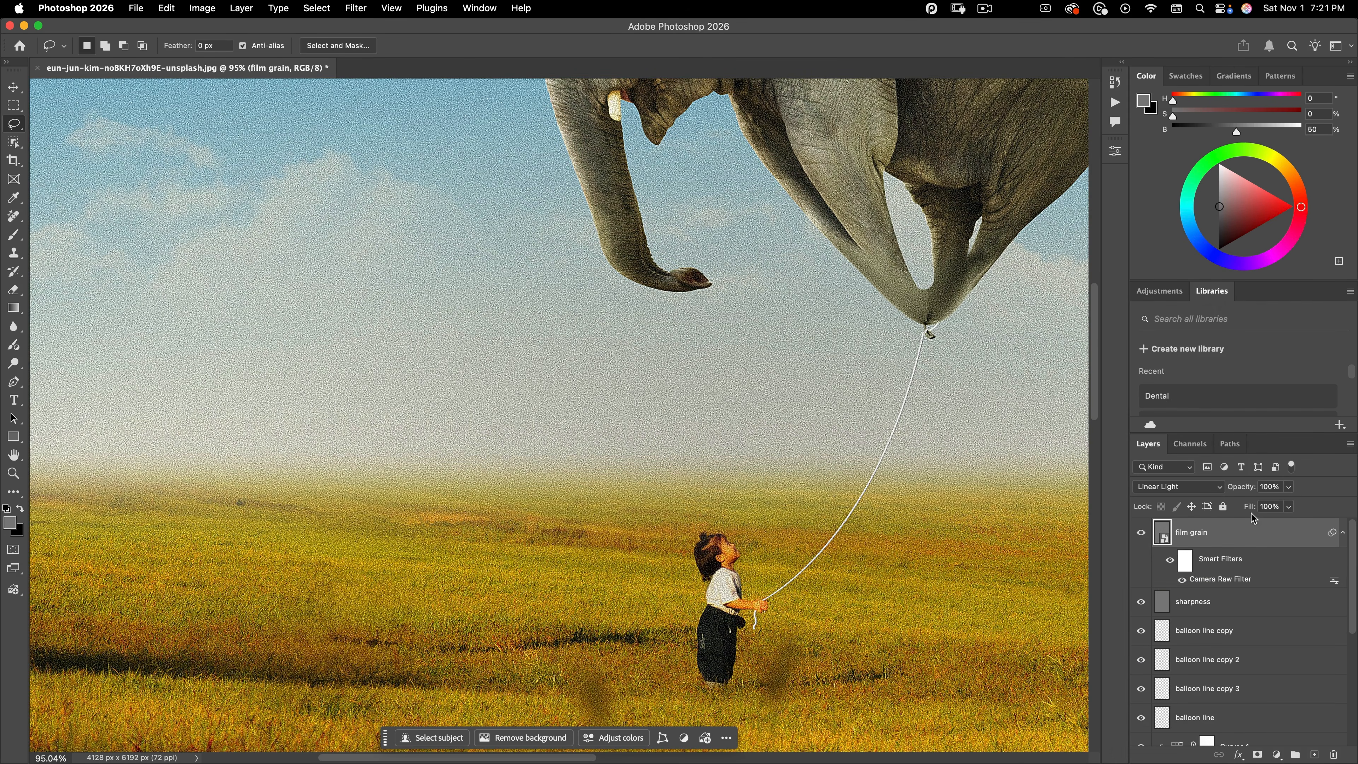
pyautogui.moveTo(1252, 513); pyautogui.dragTo(1224, 514)
pyautogui.moveTo(627, 396); pyautogui.dragTo(554, 449)
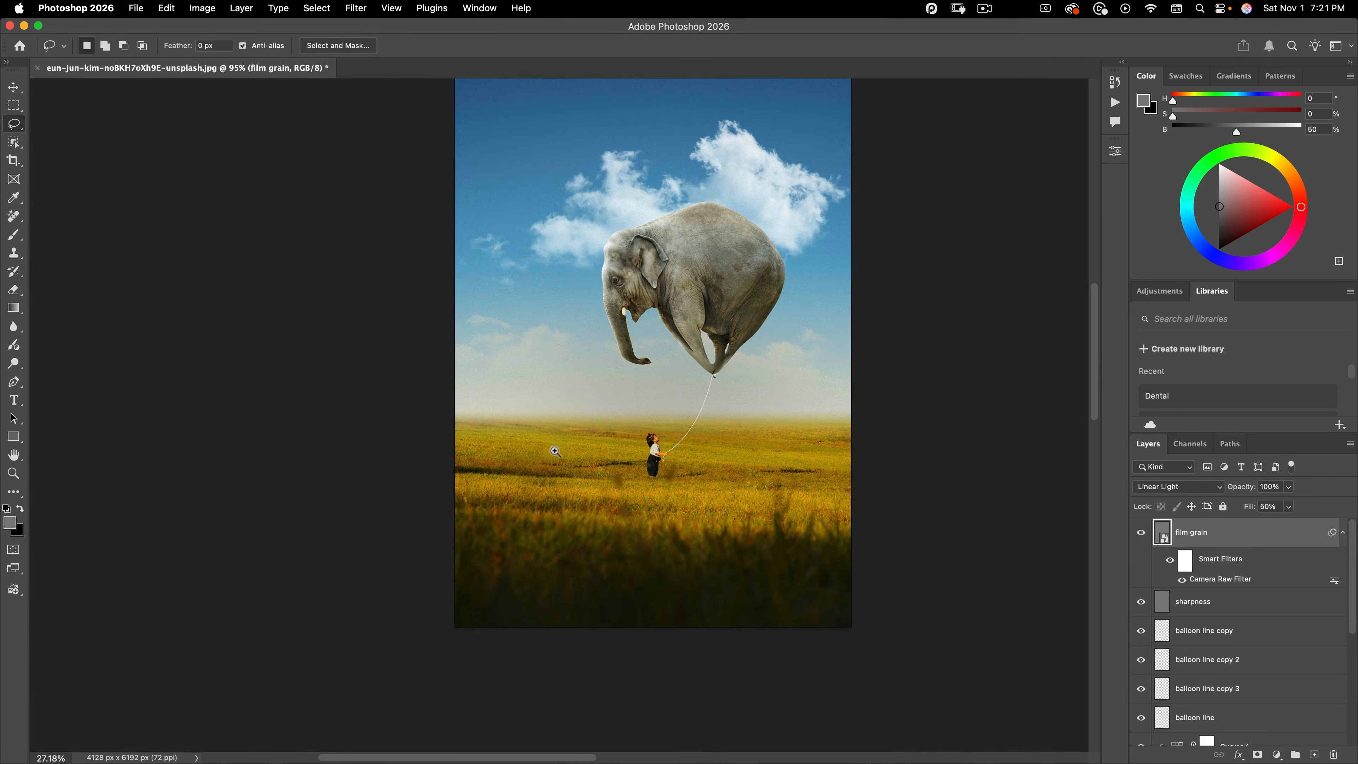
pyautogui.moveTo(677, 455); pyautogui.dragTo(639, 501)
# - Add a Curves adjustment layer above film grain and set the blue channel's black point output to 61 and white point output to 190
pyautogui.press('v')
pyautogui.click(1276, 756)
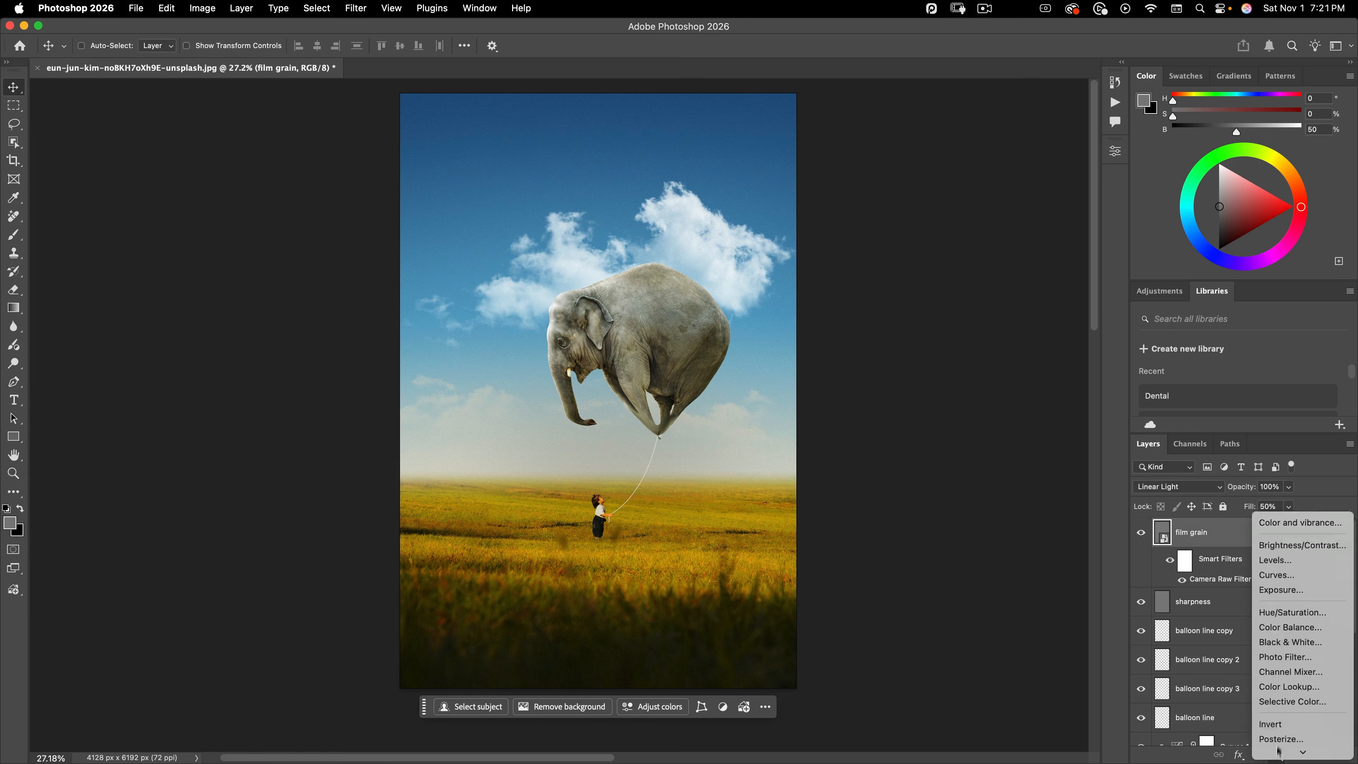
pyautogui.click(1280, 562)
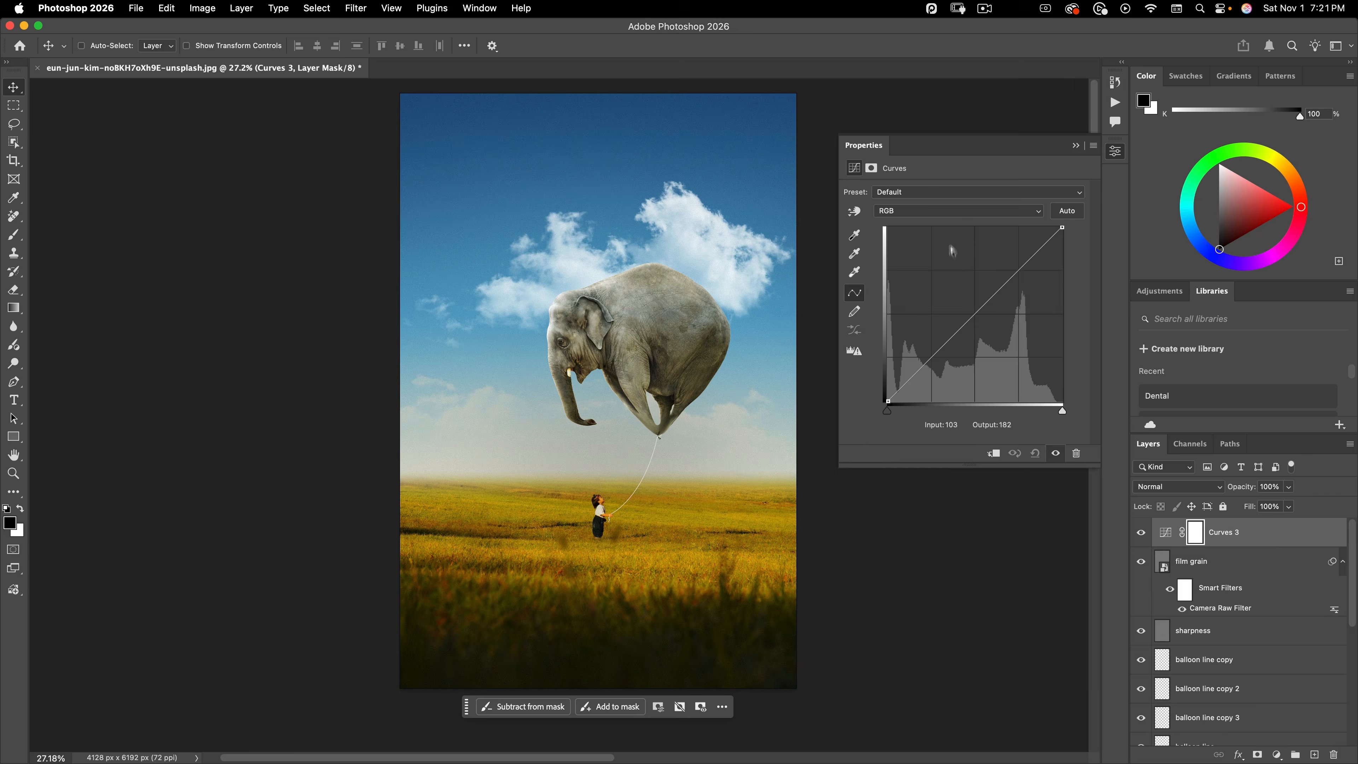
pyautogui.click(958, 215)
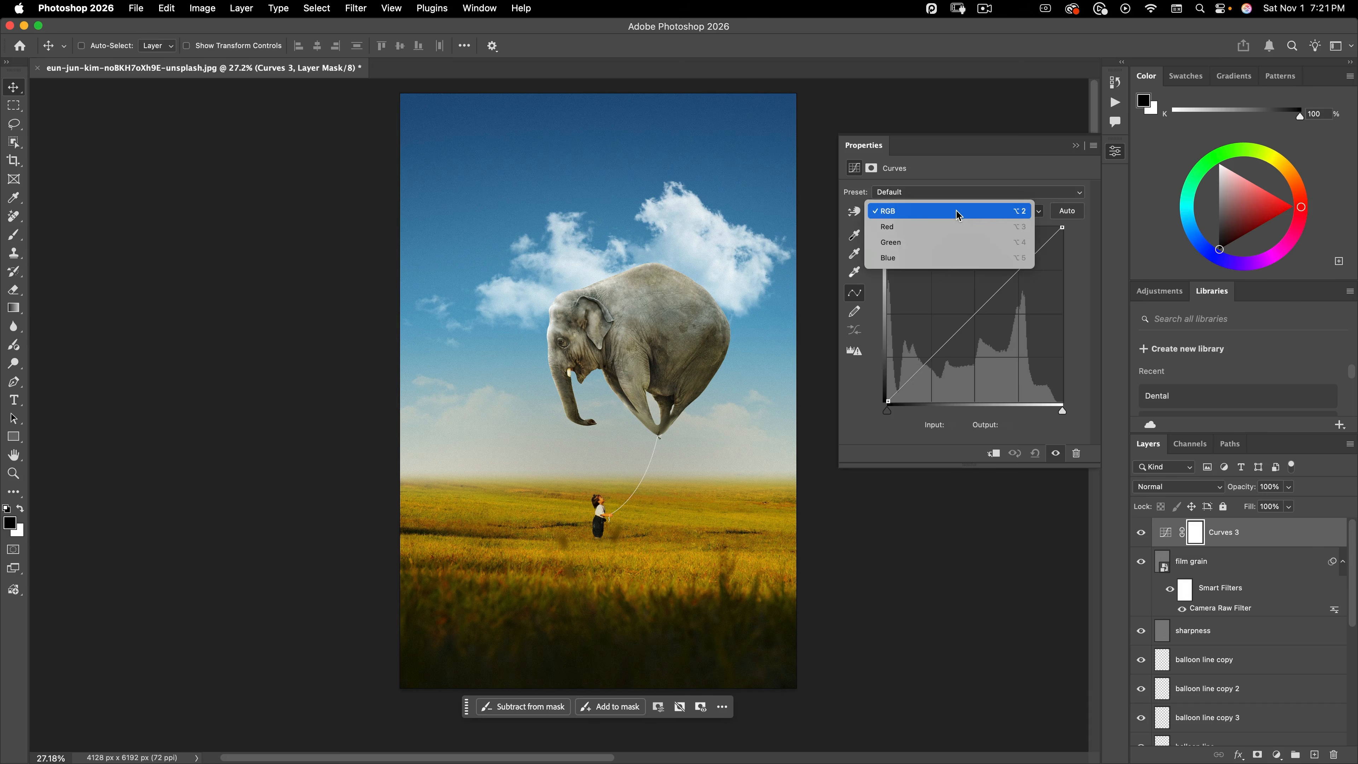
pyautogui.click(946, 256)
pyautogui.moveTo(886, 401); pyautogui.dragTo(888, 359)
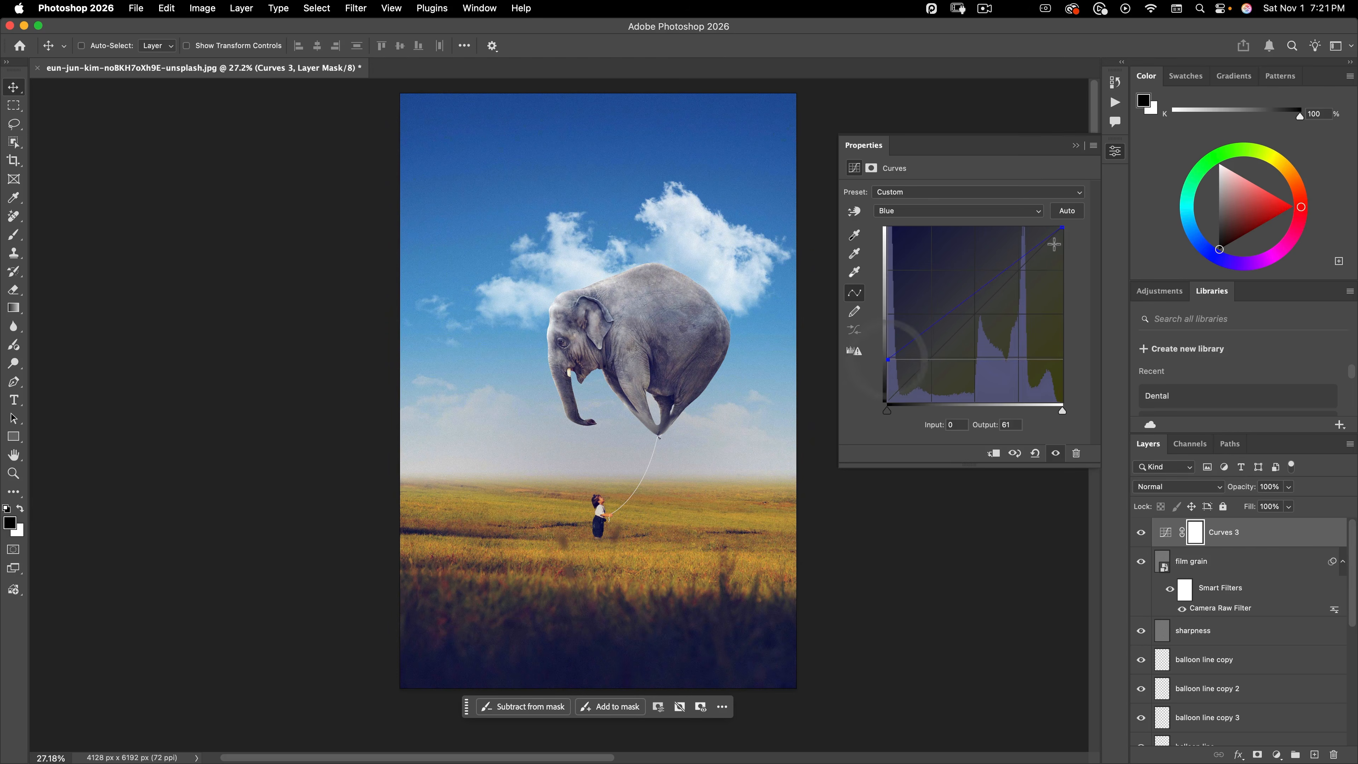
pyautogui.moveTo(1063, 227); pyautogui.dragTo(1064, 272)
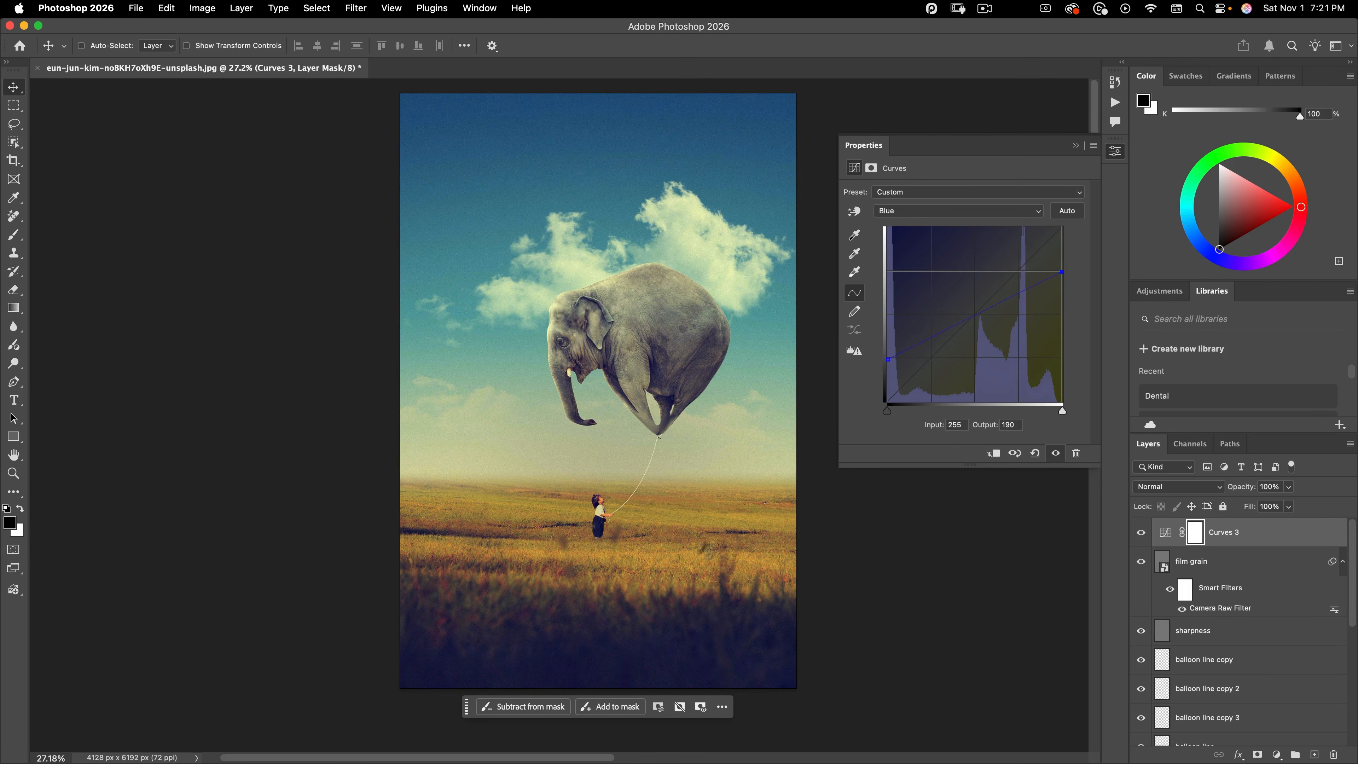
# - In the red channel curve, raise the highlights from input 188 to output 200 and lower the shadows from input 64 to output 51
pyautogui.click(937, 213)
pyautogui.click(939, 181)
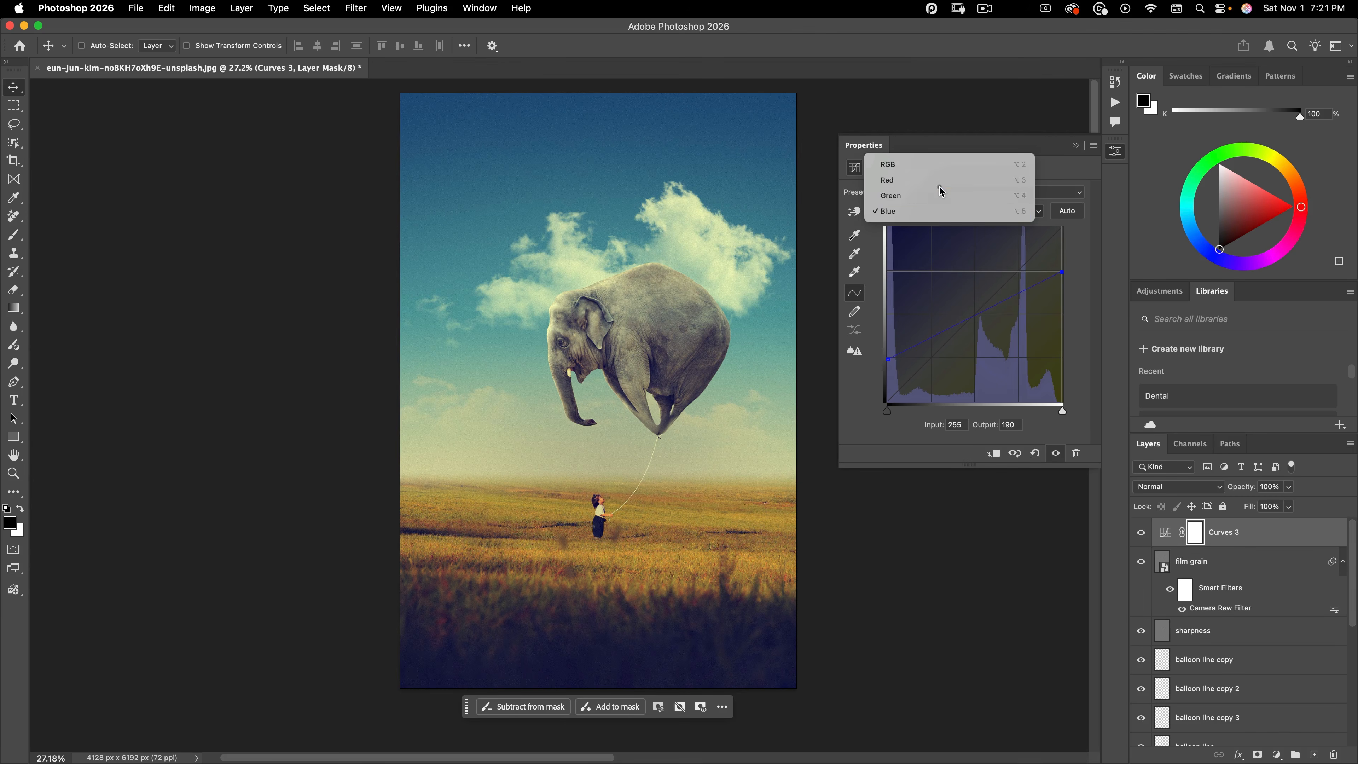
pyautogui.moveTo(1017, 267); pyautogui.dragTo(1015, 264)
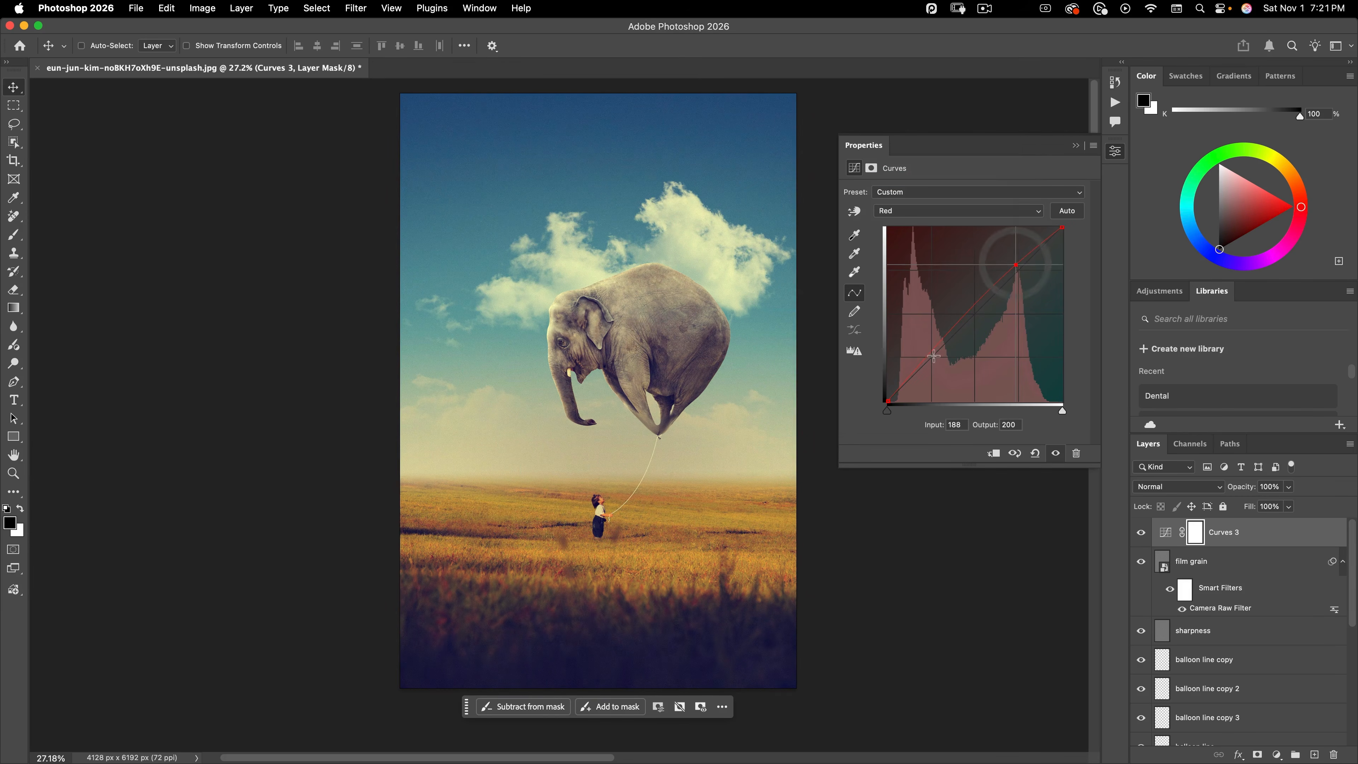
pyautogui.moveTo(928, 359); pyautogui.dragTo(932, 366)
# - In the green channel curve, pull the shadows slightly down and set the highlight point to input 185, output 186
pyautogui.click(919, 211)
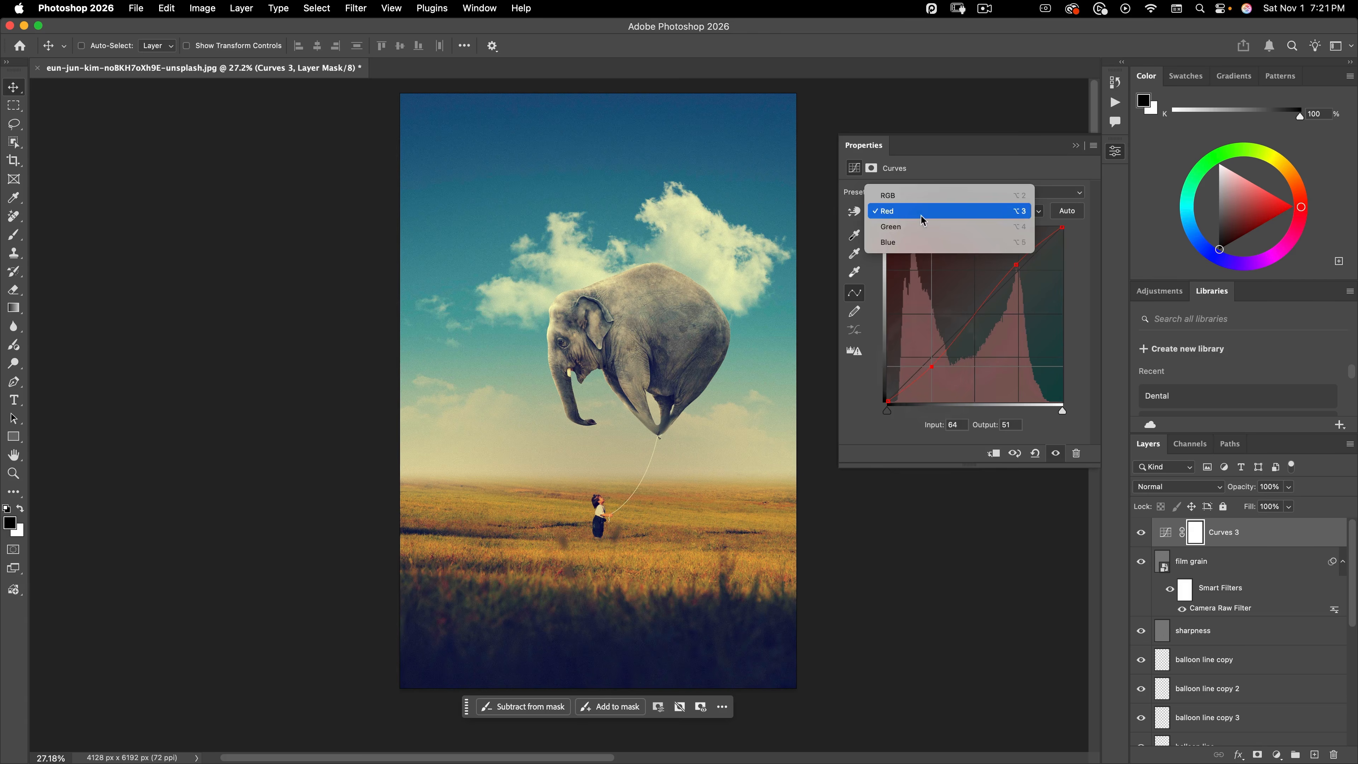
pyautogui.click(920, 226)
pyautogui.moveTo(1013, 276); pyautogui.dragTo(1013, 269)
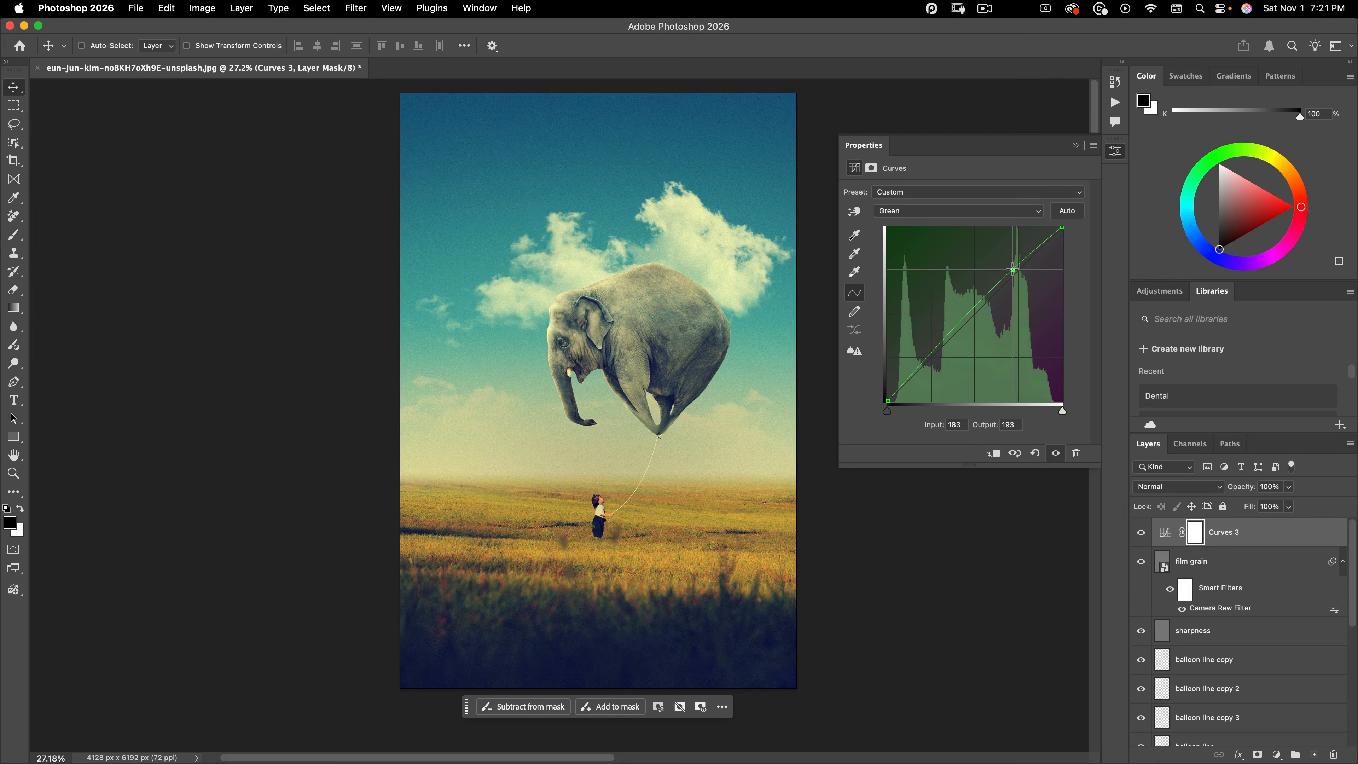
pyautogui.moveTo(929, 361); pyautogui.dragTo(929, 368)
pyautogui.moveTo(1014, 270); pyautogui.dragTo(1015, 274)
pyautogui.moveTo(929, 368); pyautogui.dragTo(935, 364)
pyautogui.moveTo(1013, 277); pyautogui.dragTo(1013, 279)
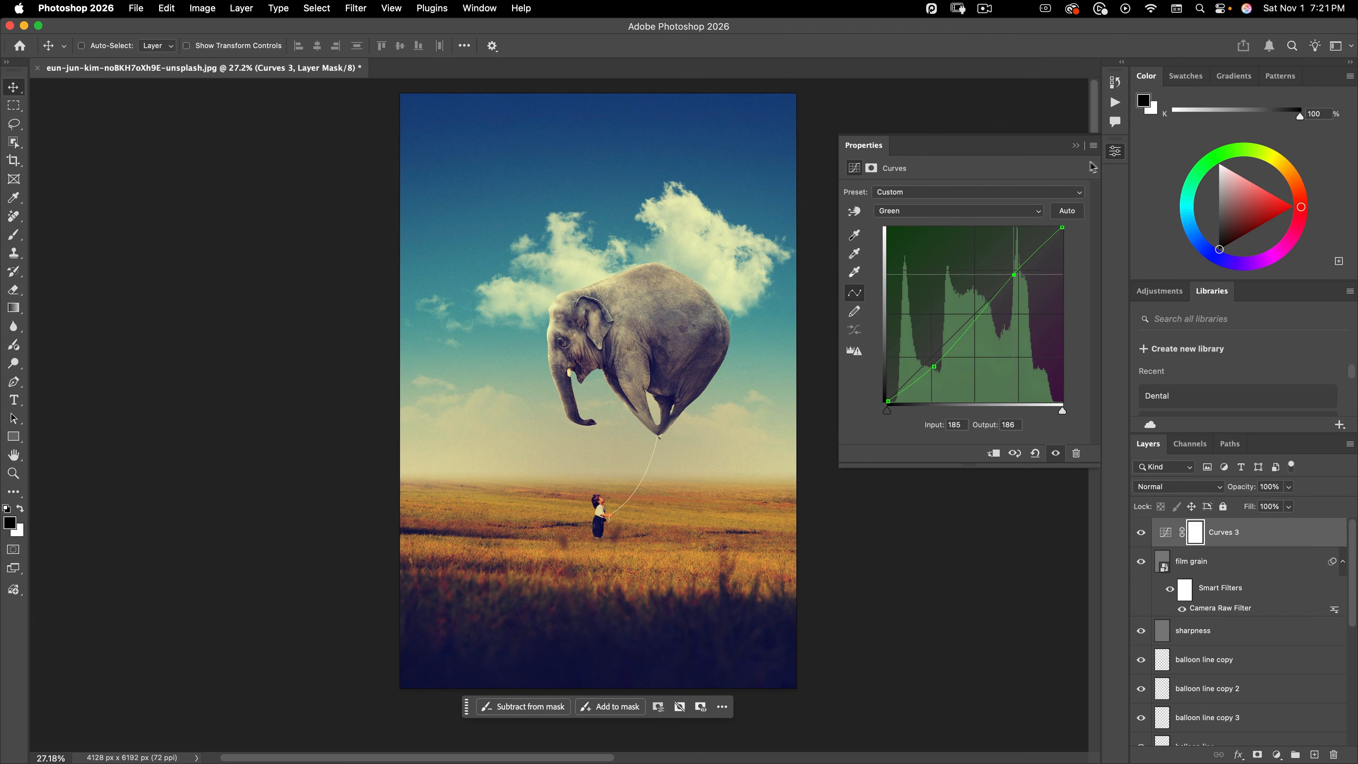
pyautogui.click(1114, 152)
pyautogui.scroll(2, 599, 455)
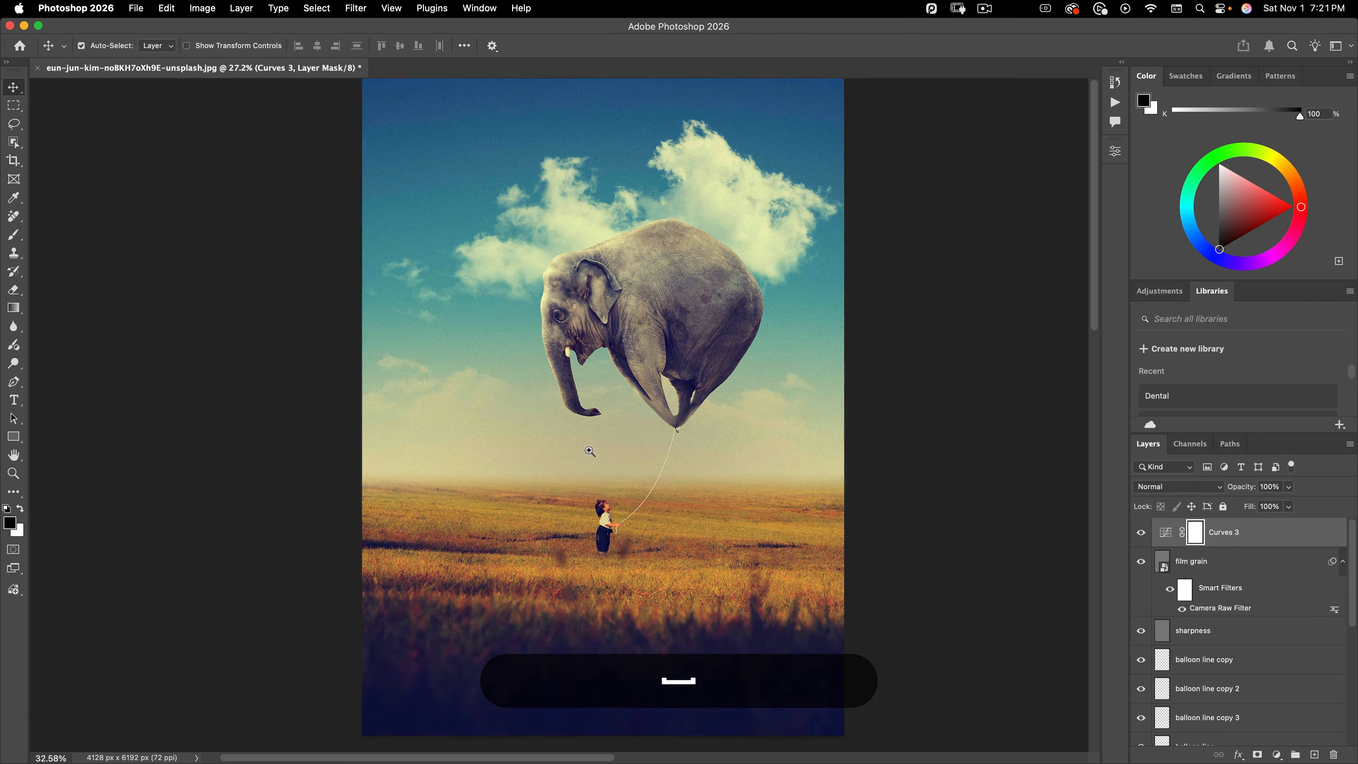
pyautogui.moveTo(622, 463); pyautogui.dragTo(689, 456)
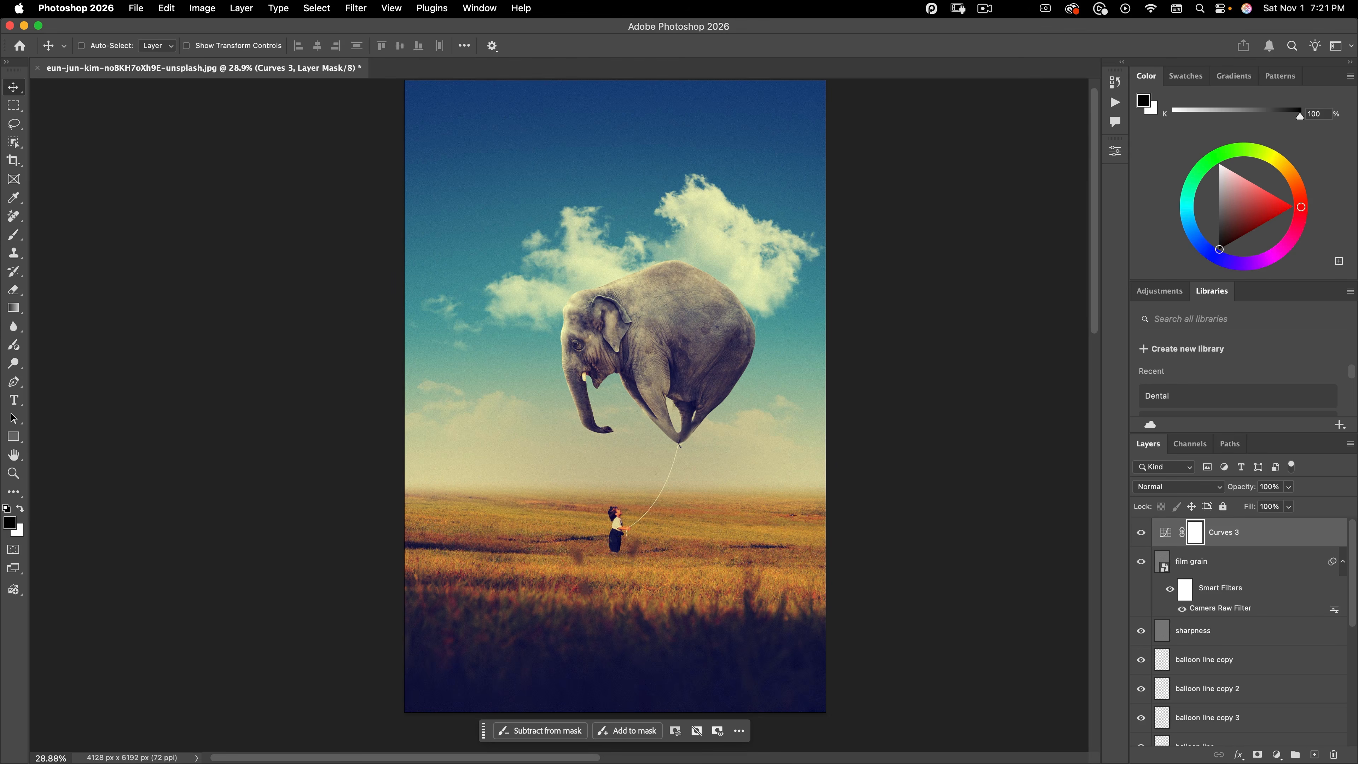
# - Start a crop of the image with a portrait aspect ratio of 3:4
pyautogui.press('c')
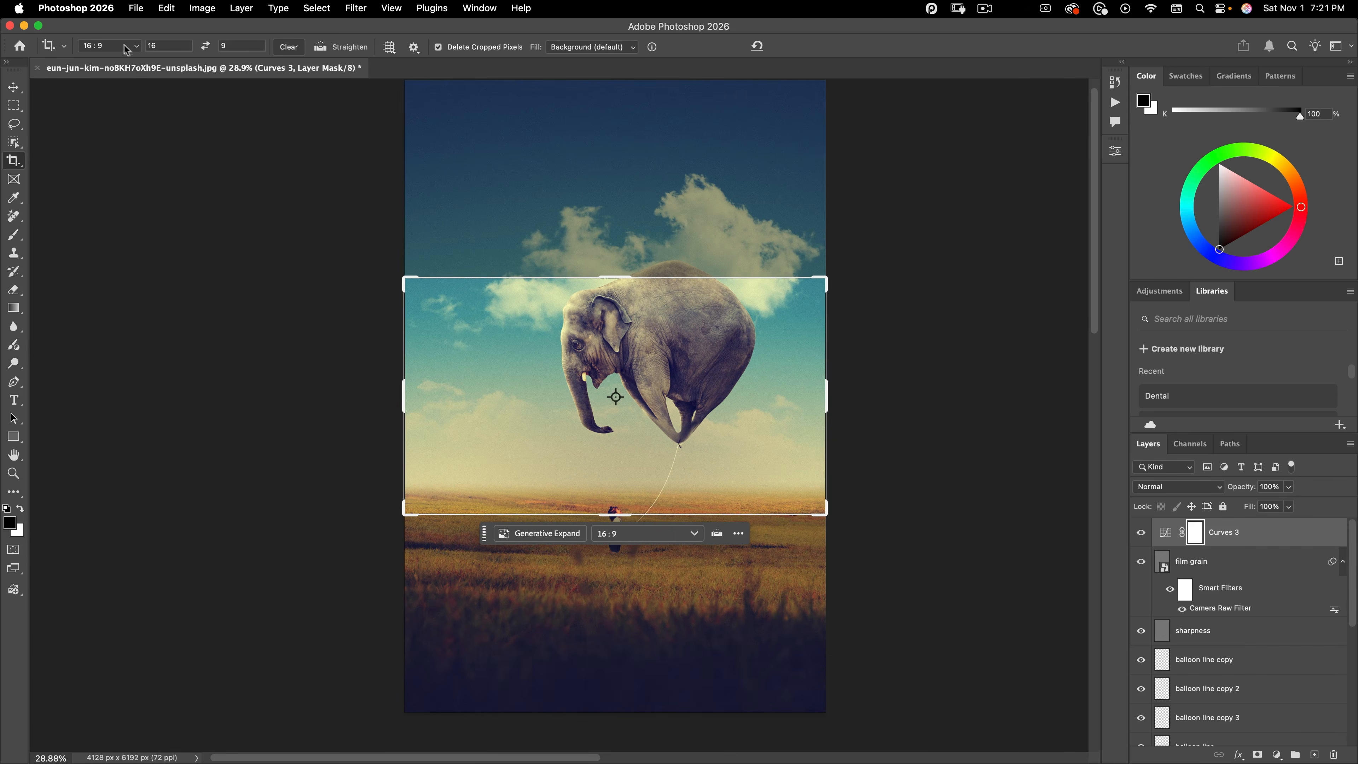
pyautogui.click(110, 46)
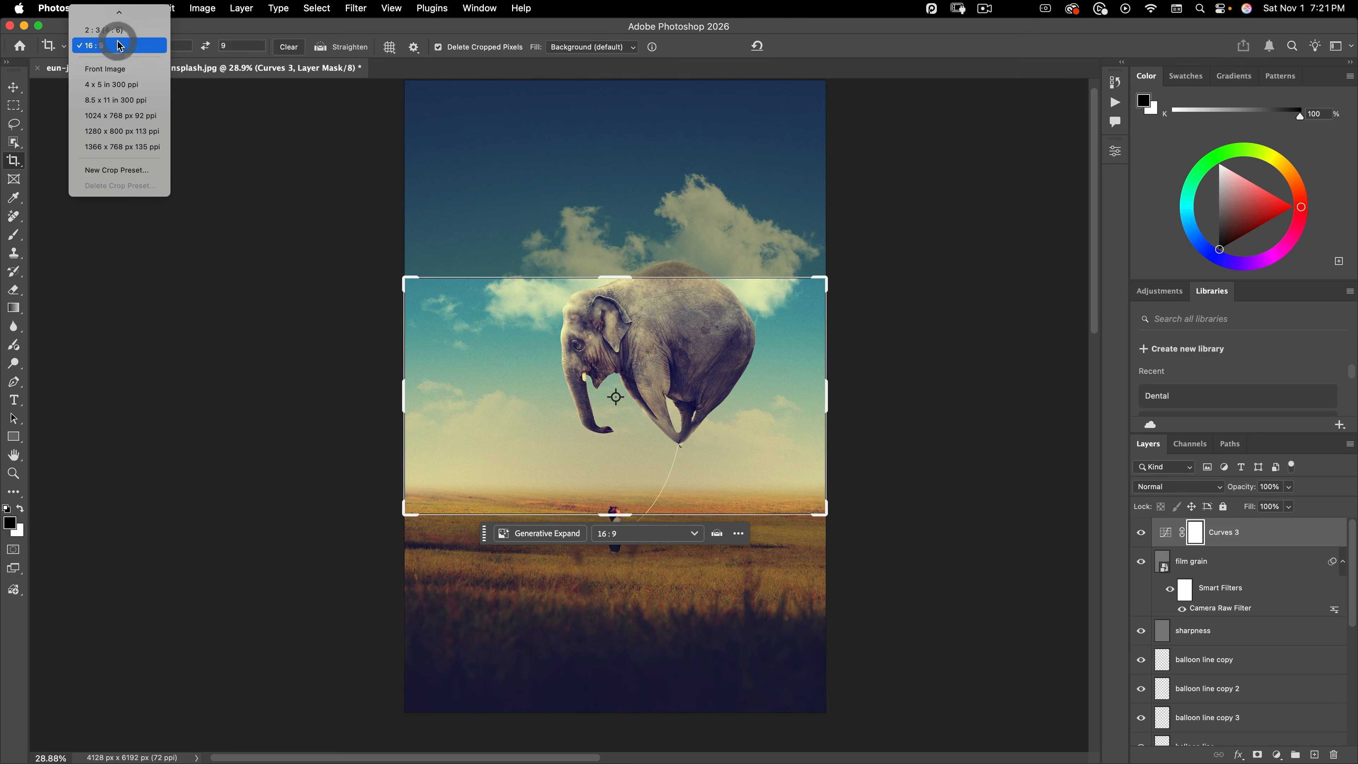
pyautogui.click(191, 23)
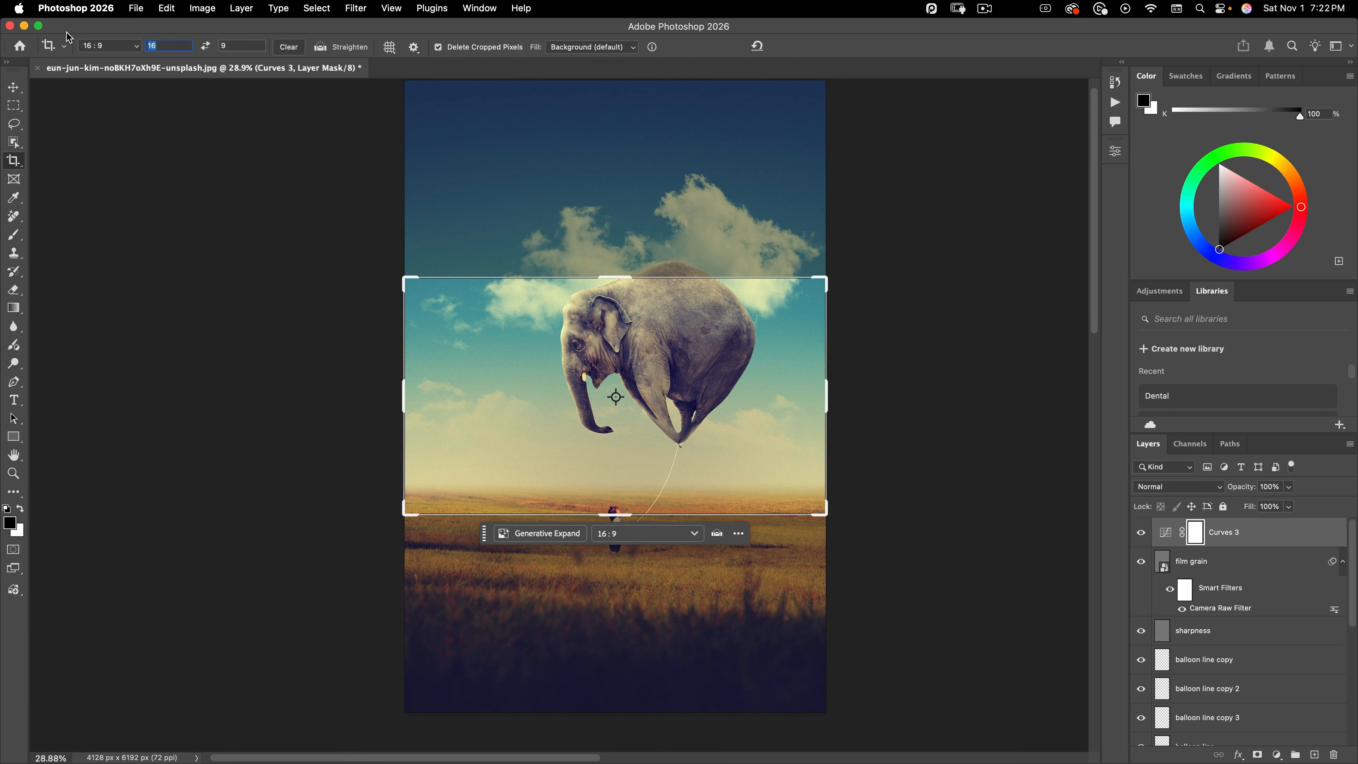
pyautogui.write('4')
pyautogui.press('Tab')
pyautogui.write('3')
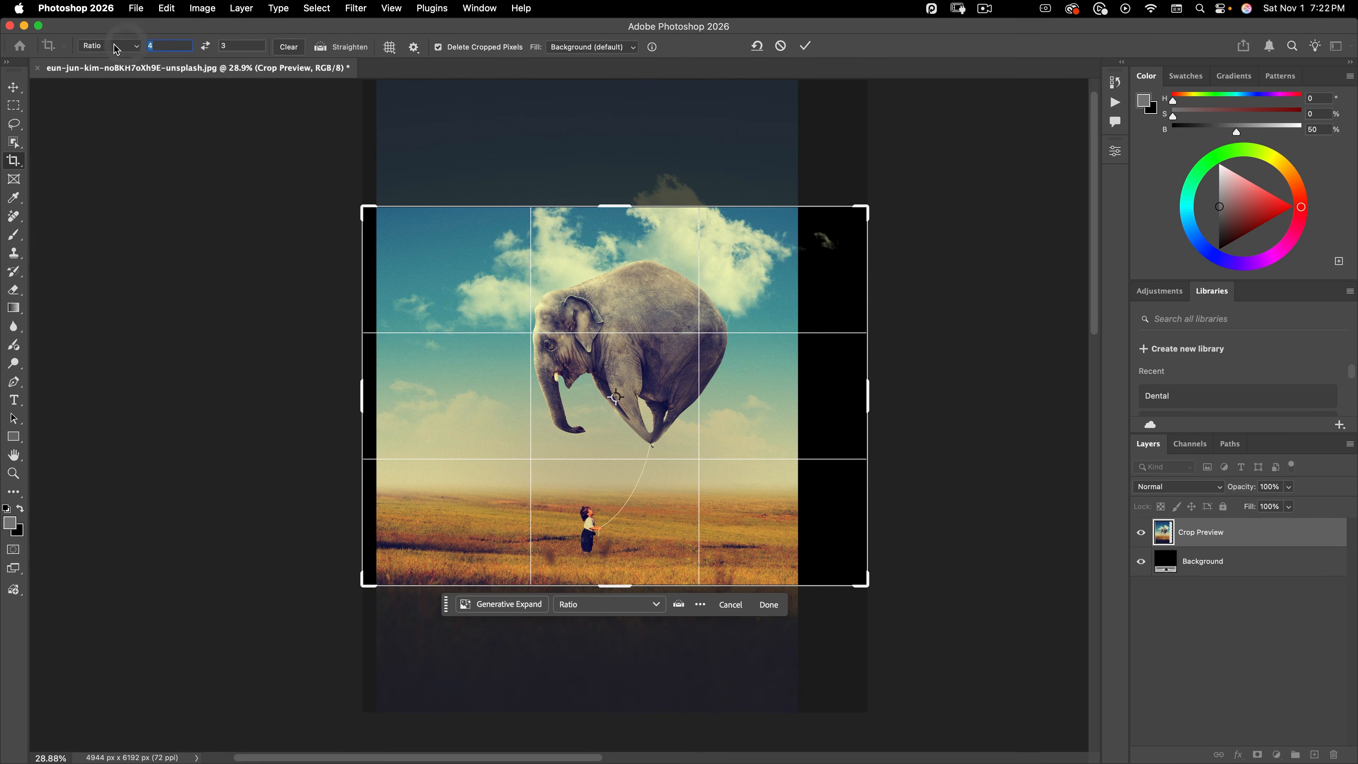
pyautogui.press('Tab')
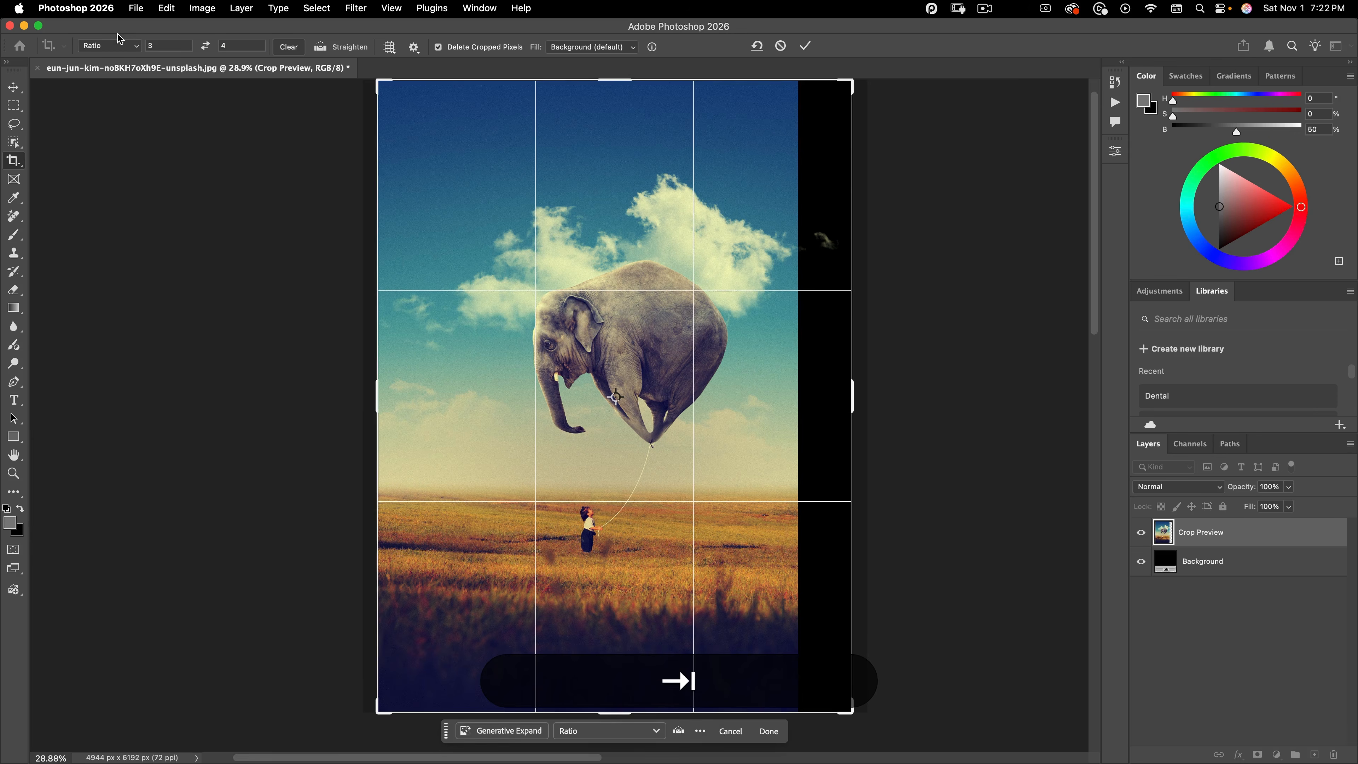
# - Shrink and reposition the crop frame within the image edges around the elephant, clouds and child, and apply the crop
pyautogui.moveTo(852, 398); pyautogui.dragTo(822, 401)
pyautogui.moveTo(402, 392); pyautogui.dragTo(438, 388)
pyautogui.moveTo(683, 340); pyautogui.dragTo(579, 389)
pyautogui.press('Return')
pyautogui.press('space')
pyautogui.moveTo(686, 435); pyautogui.dragTo(670, 360)
pyautogui.press('v')
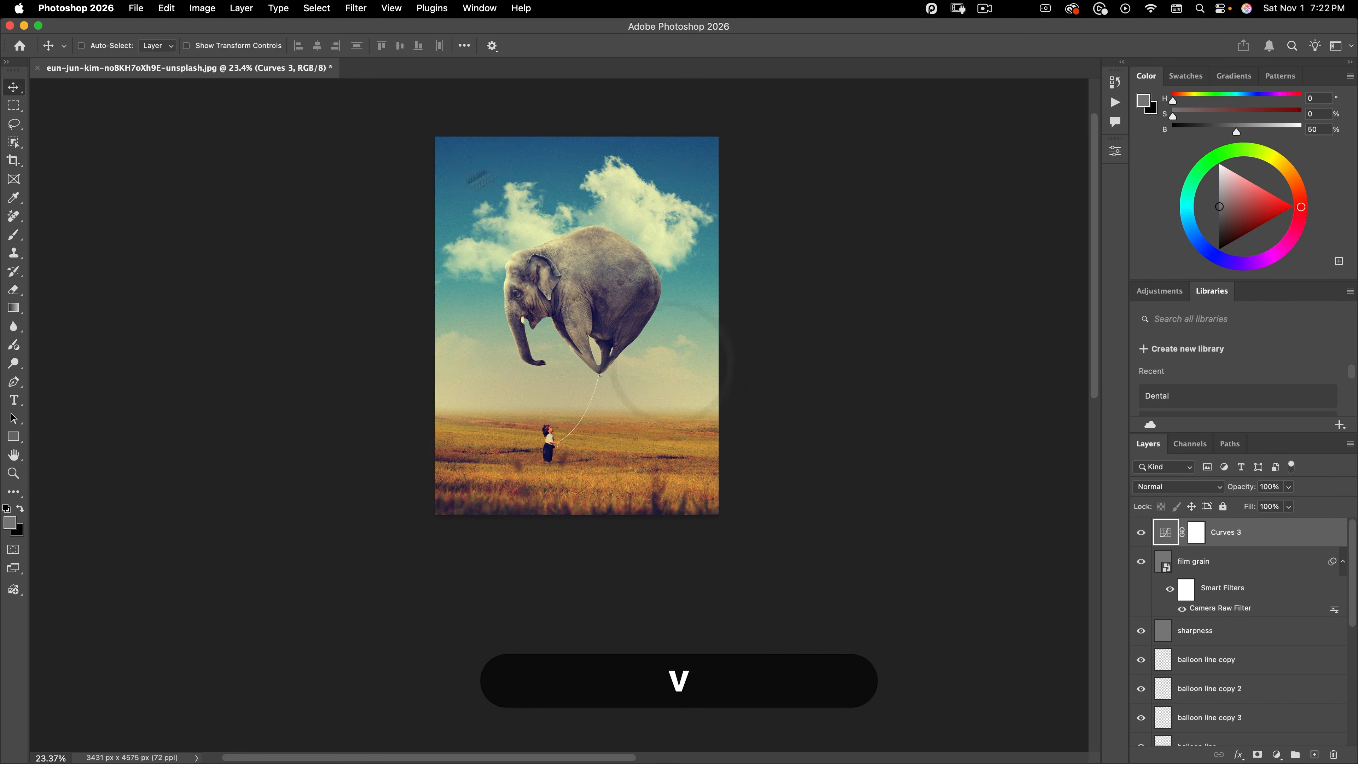
pyautogui.press('space')
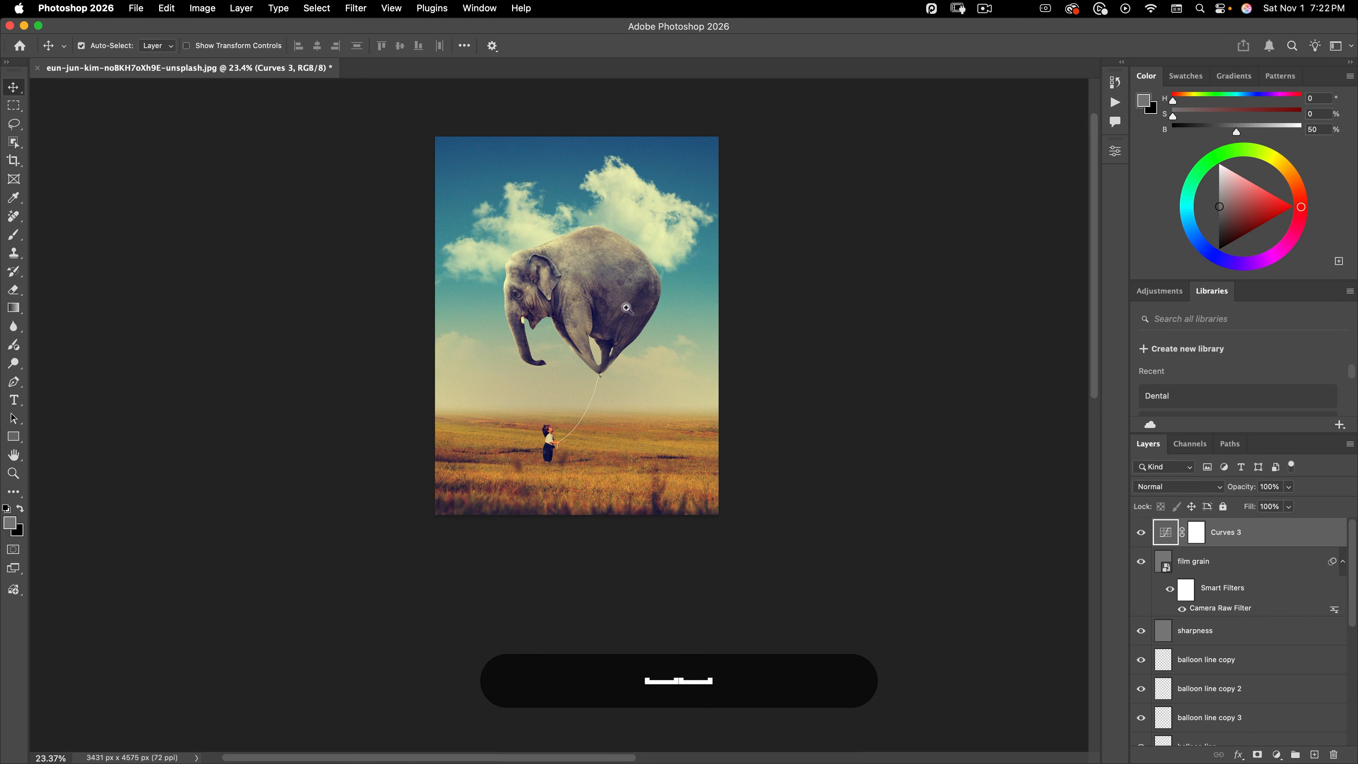
pyautogui.moveTo(627, 308); pyautogui.dragTo(659, 314)
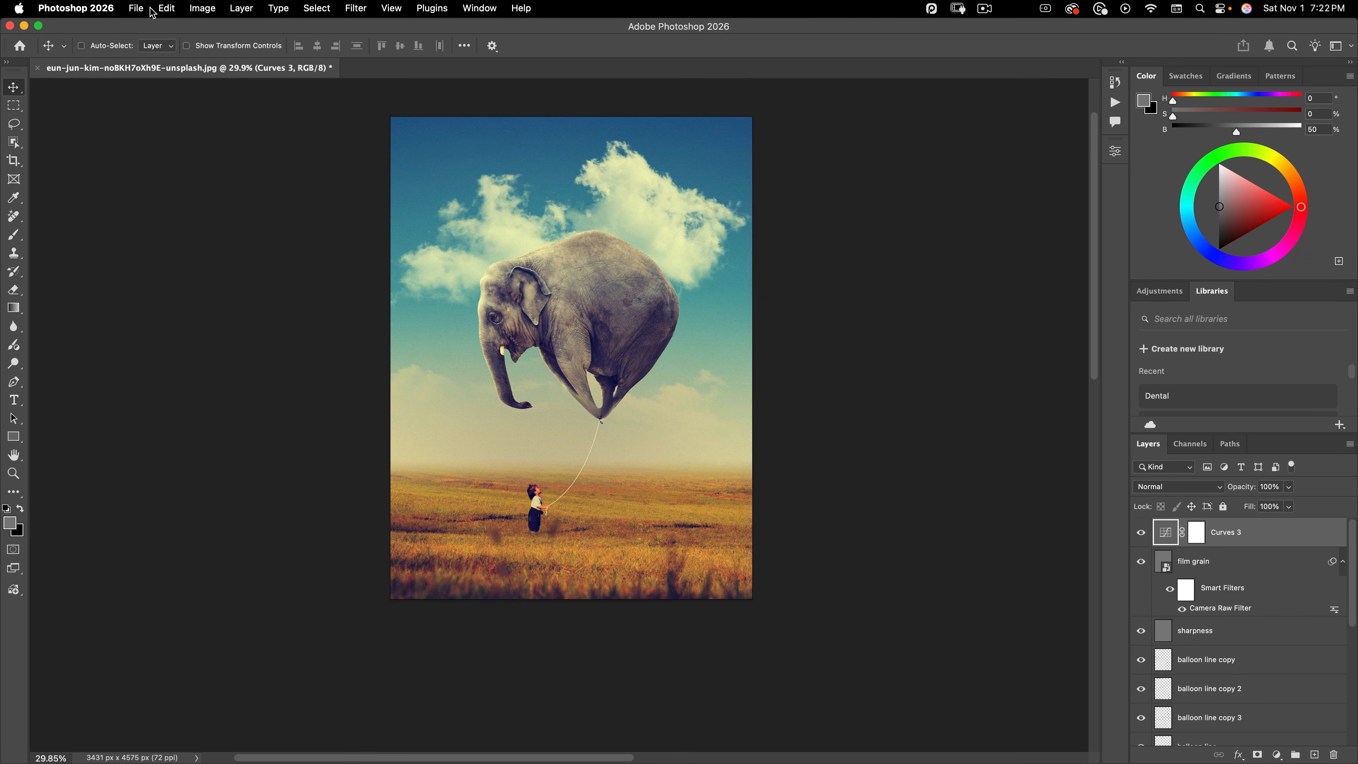
# - Duplicate the image under the suggested copy name and flatten the copy into a single layer
pyautogui.click(166, 8)
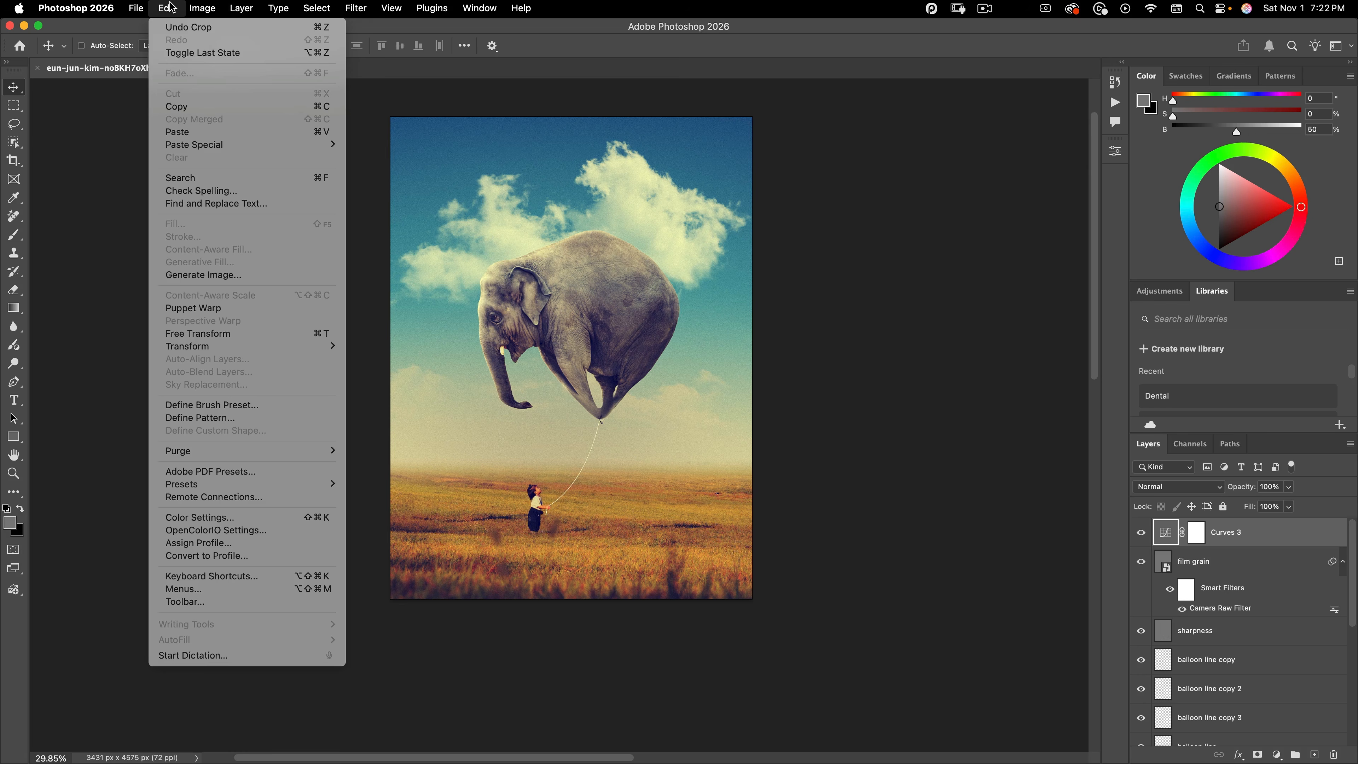
pyautogui.moveTo(195, 6)
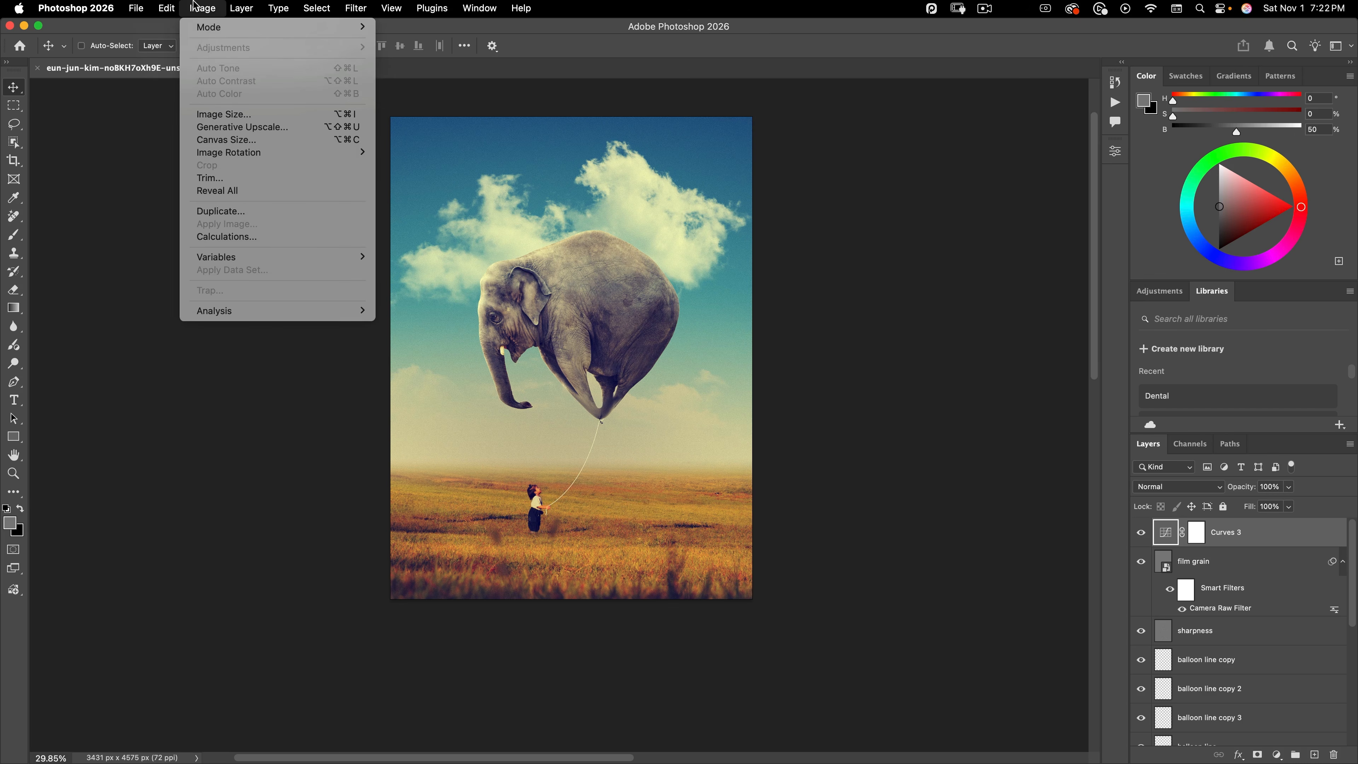
pyautogui.click(220, 211)
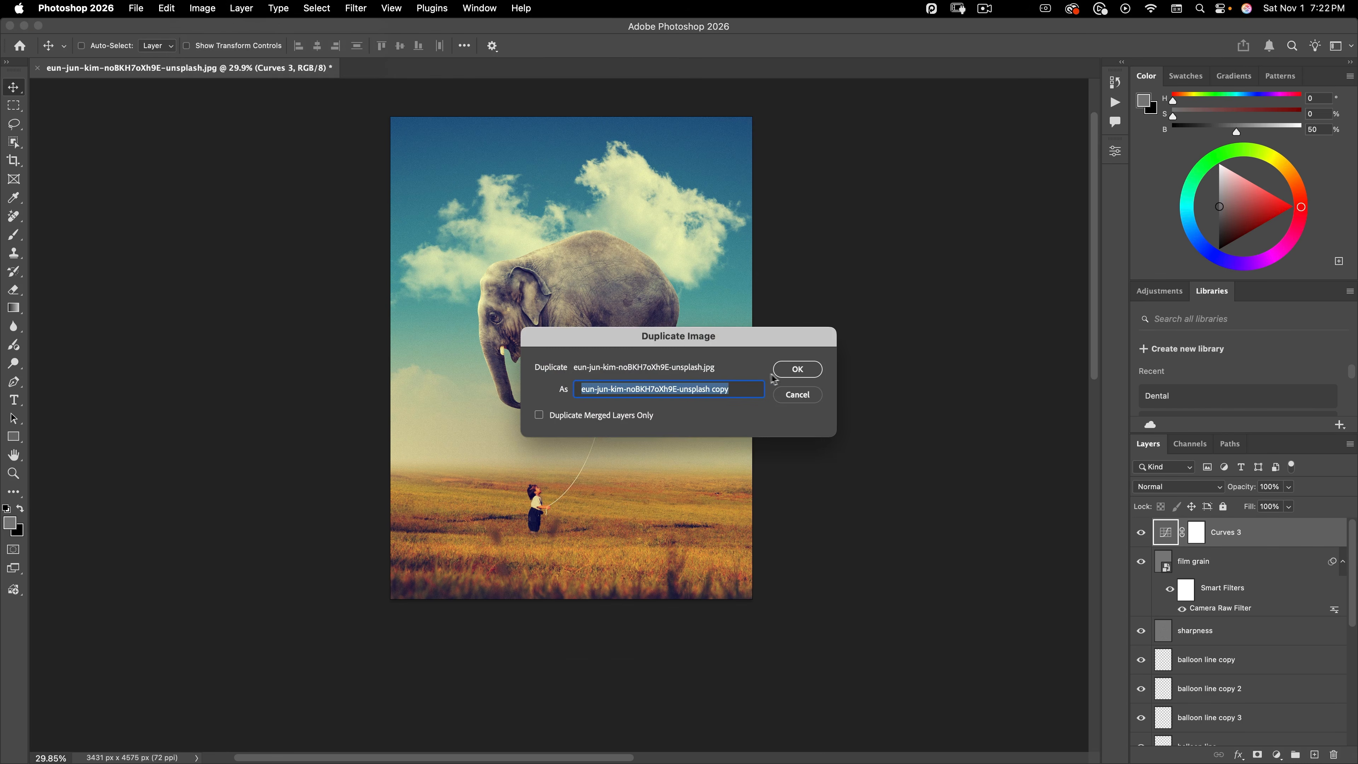
pyautogui.click(797, 369)
pyautogui.press('c')
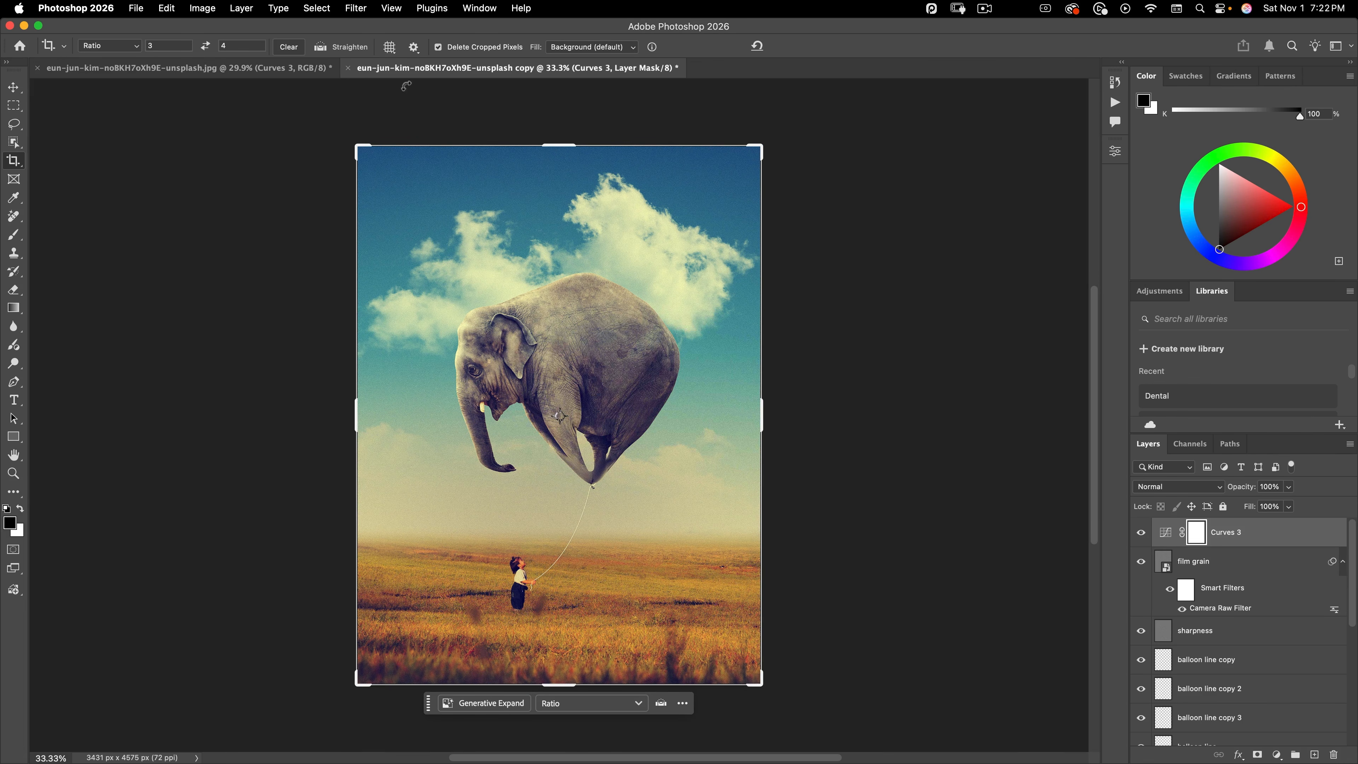
pyautogui.press('Escape')
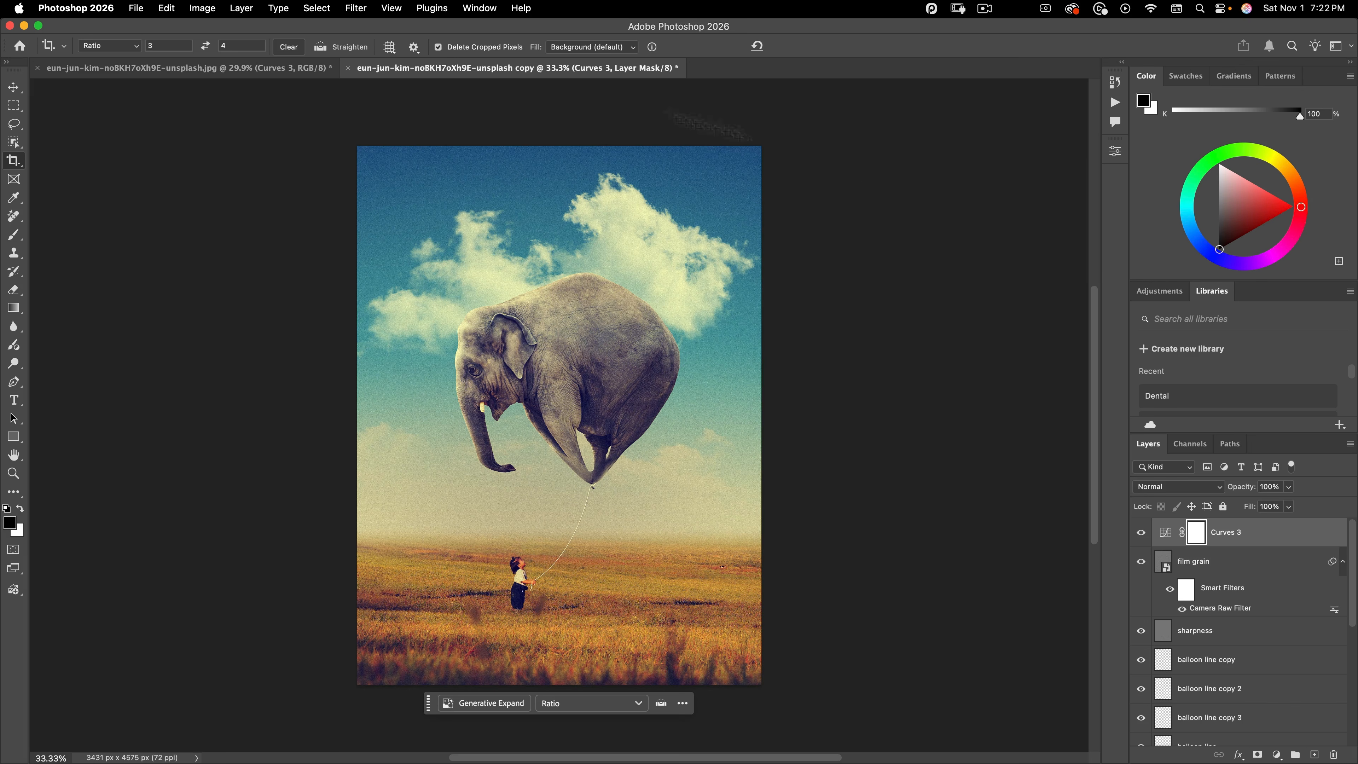
pyautogui.click(1348, 448)
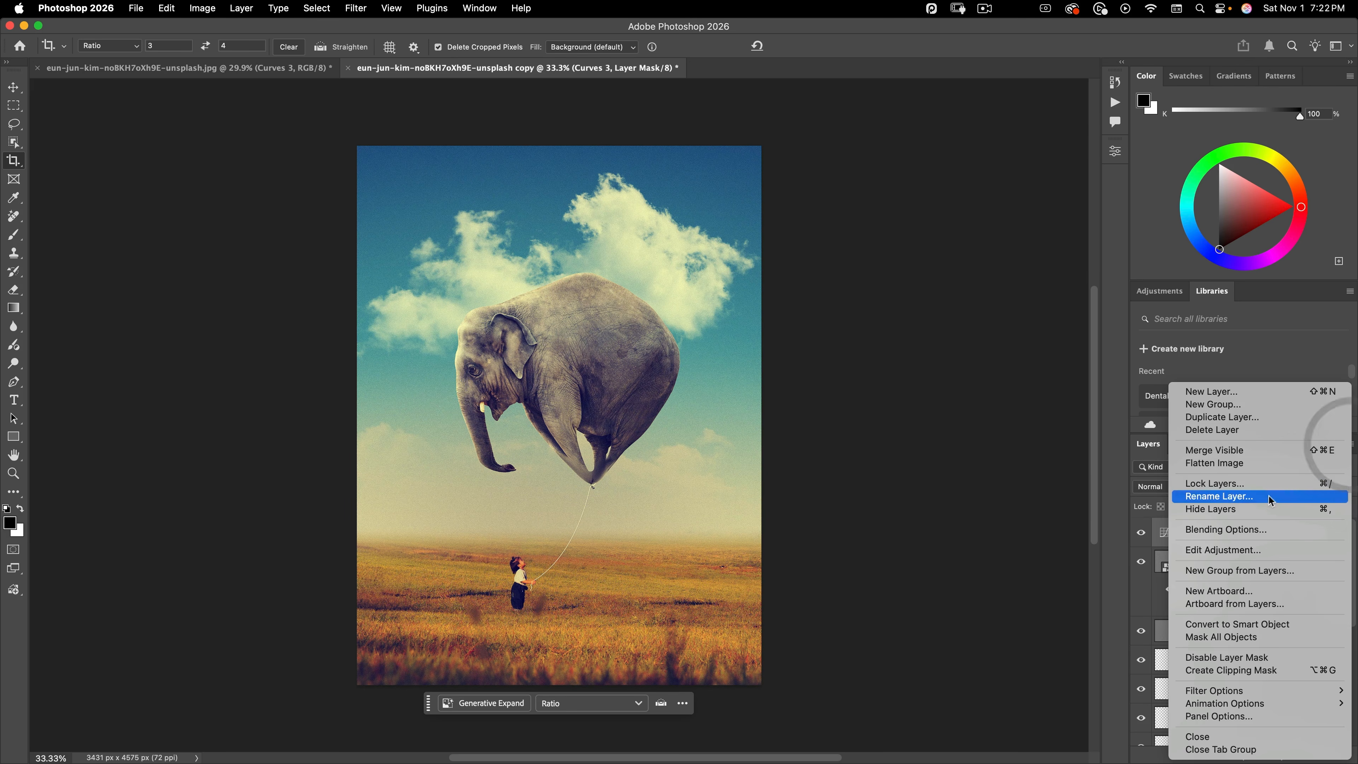
pyautogui.click(1214, 463)
# - Set a 16:9 crop on the flattened copy and enlarge the frame past both sides to include the clouds and child
pyautogui.press('c')
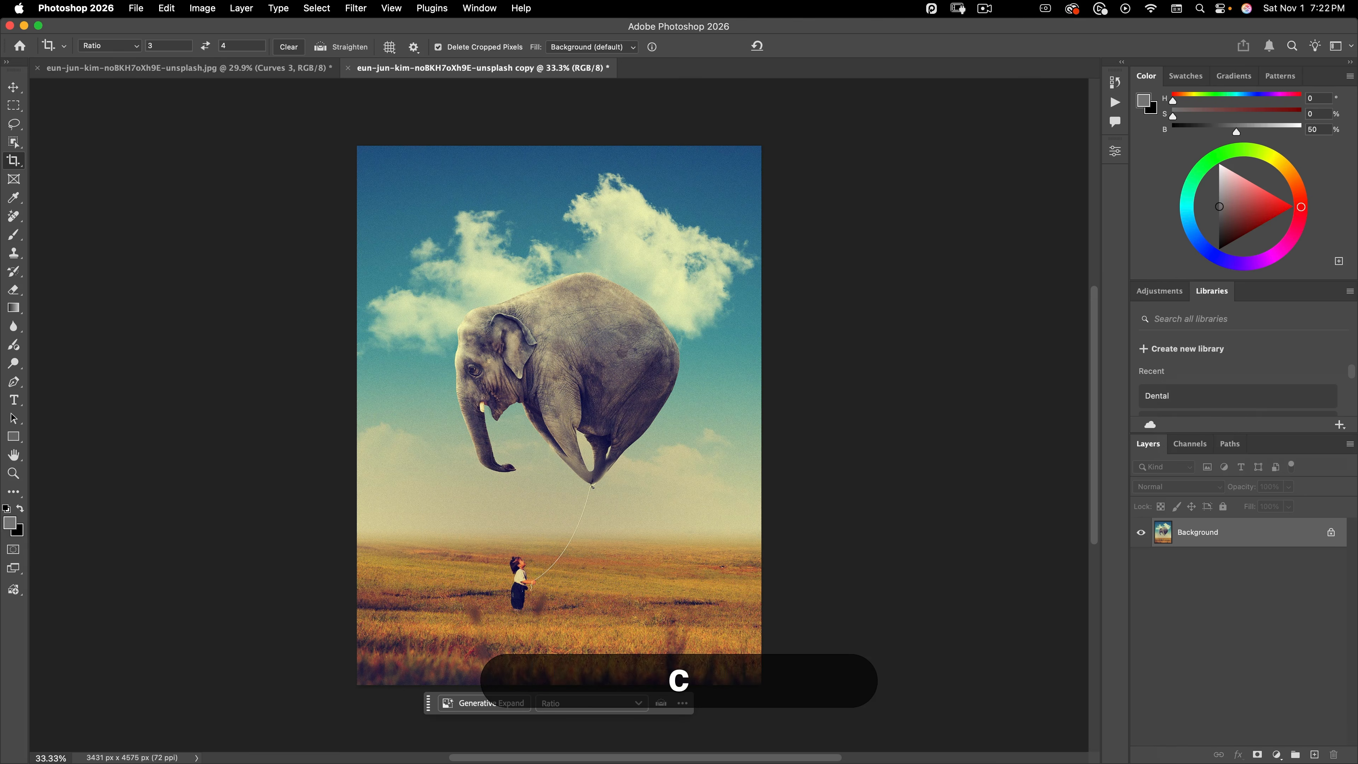
pyautogui.click(495, 197)
pyautogui.click(116, 44)
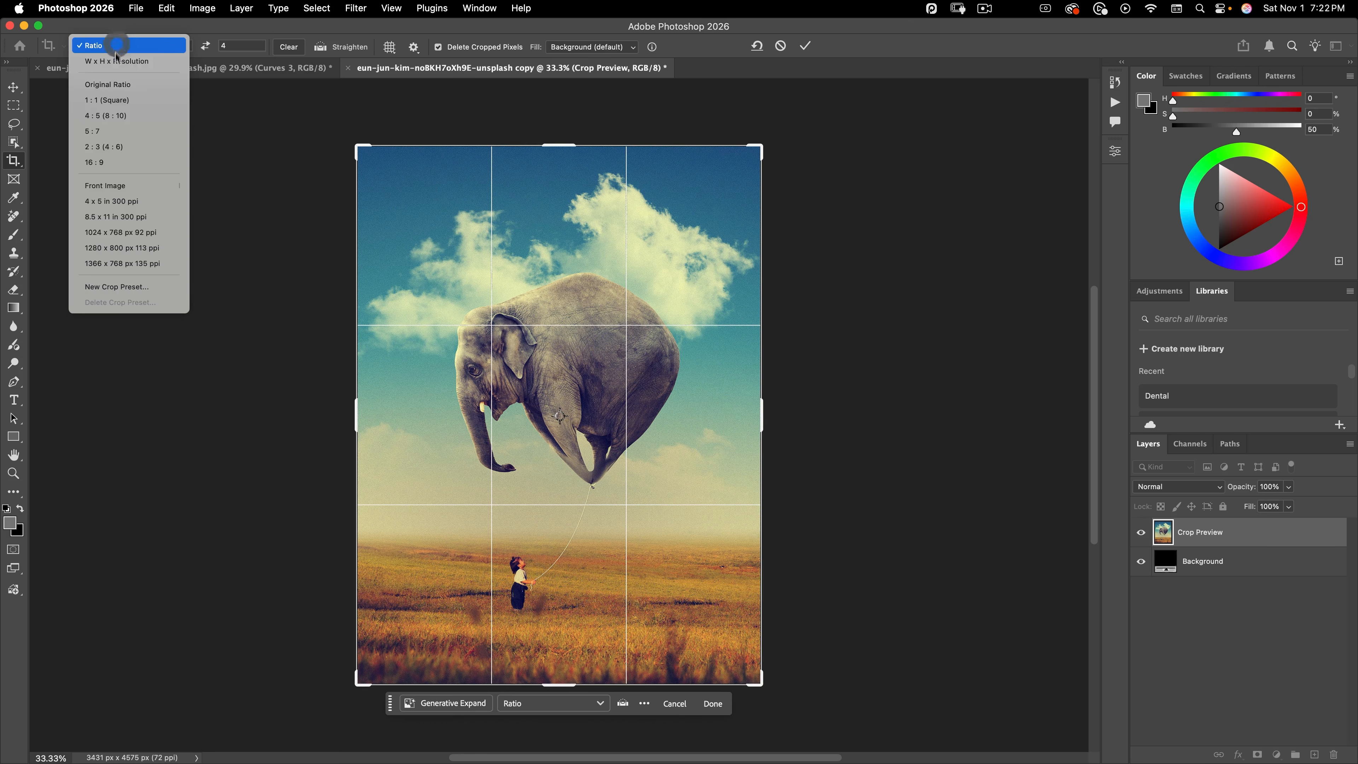
pyautogui.click(106, 162)
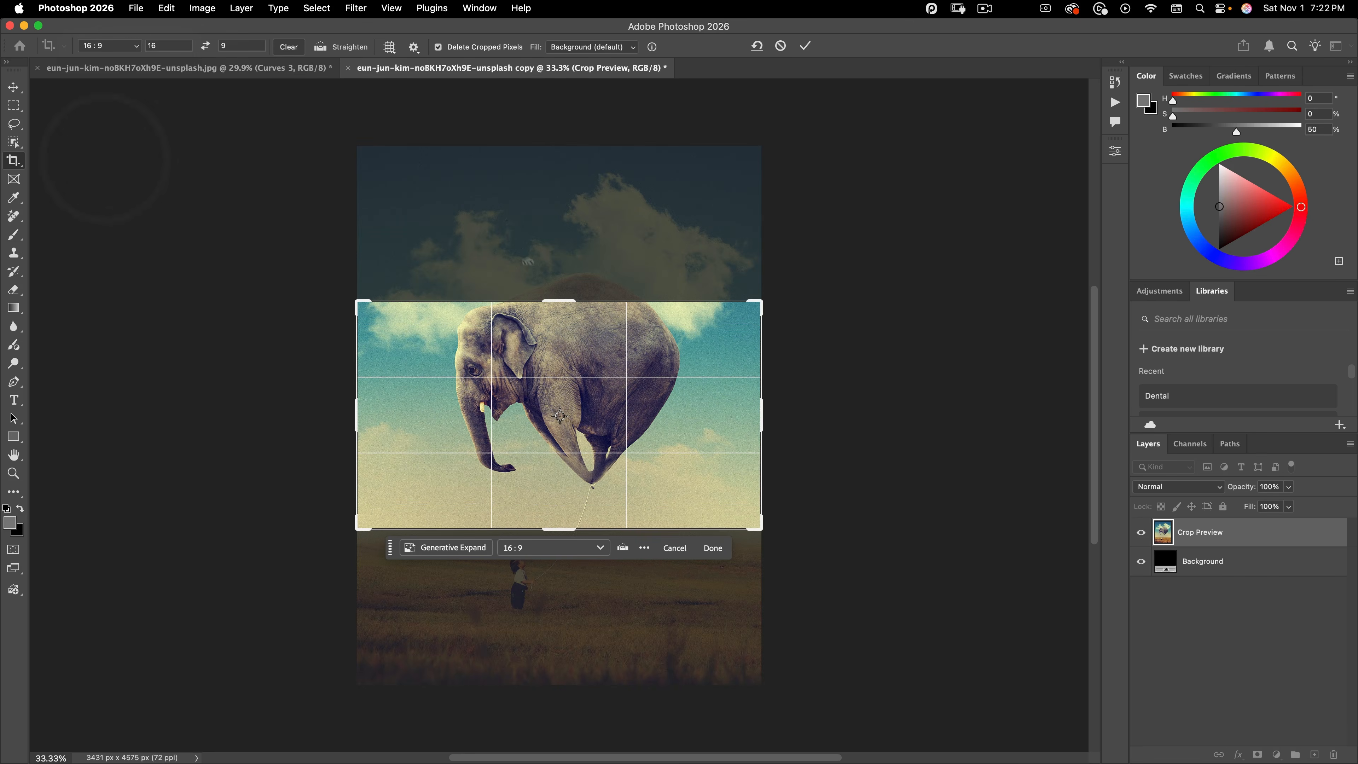
pyautogui.moveTo(560, 300); pyautogui.dragTo(581, 212)
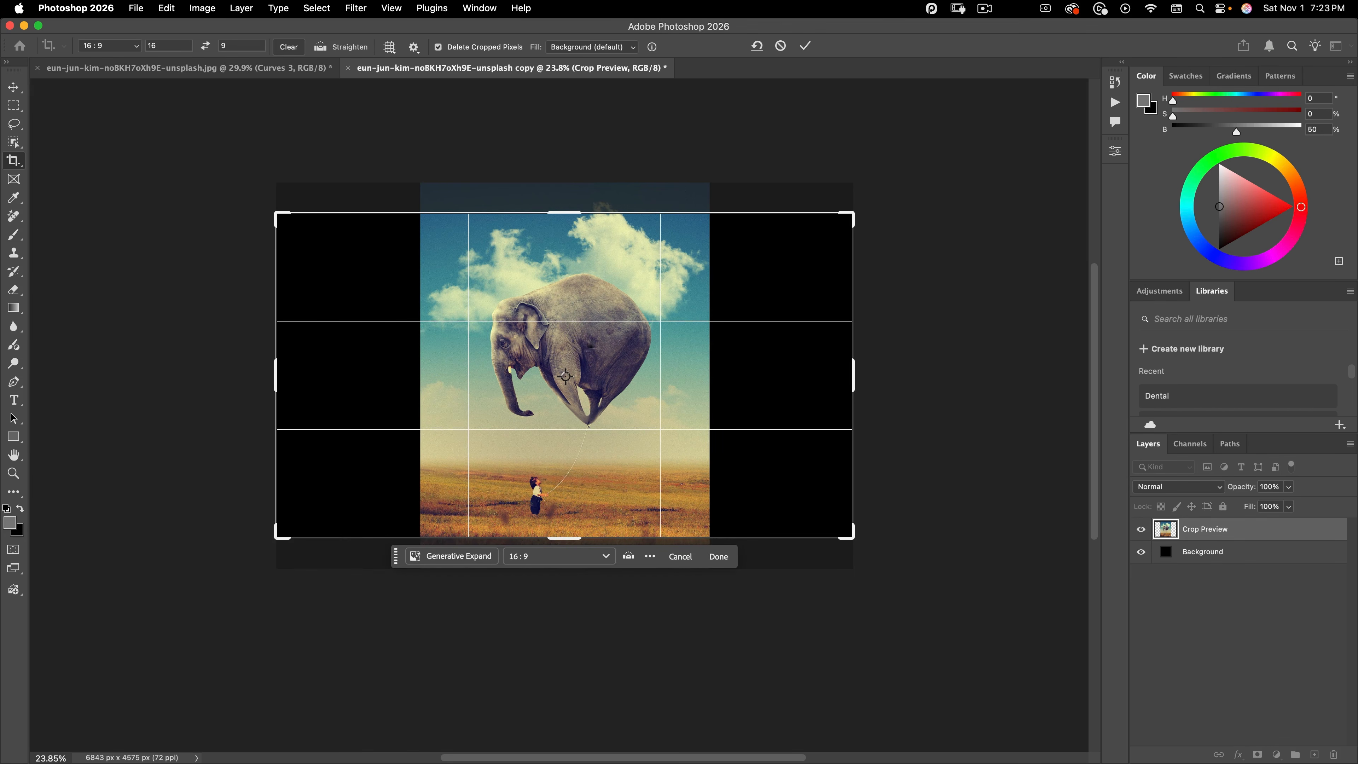
# - Fill the widened crop area using Generative Expand with Firefly Image 3 and no prompt, and choose the second variation
pyautogui.click(577, 47)
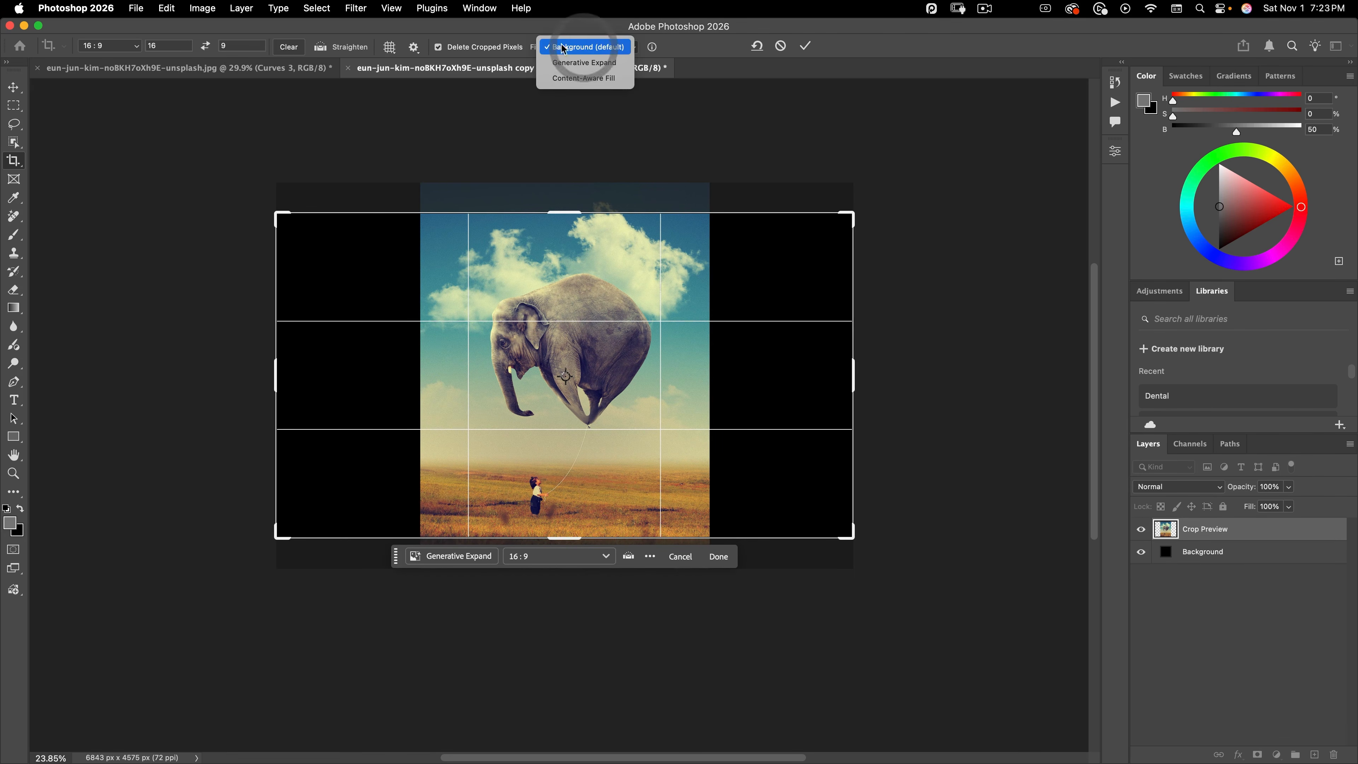
pyautogui.click(563, 67)
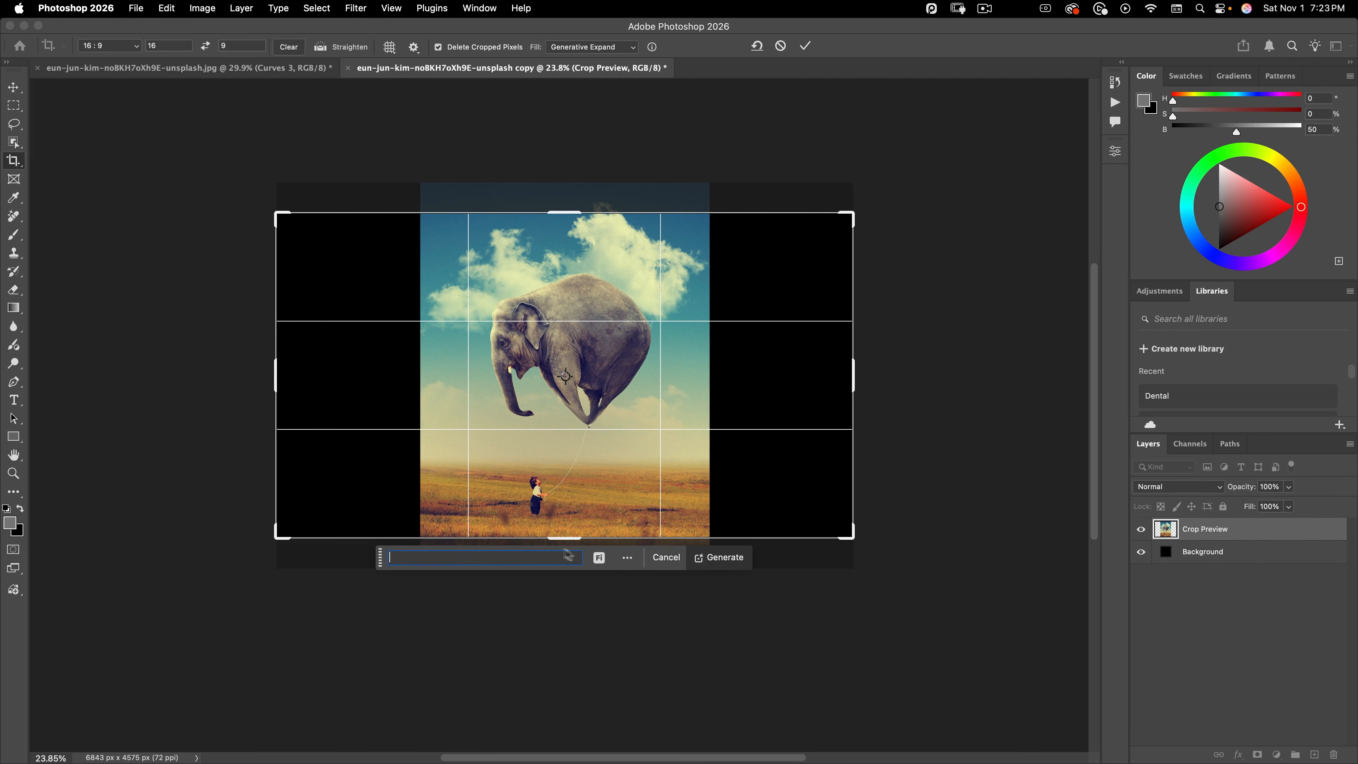
pyautogui.click(598, 557)
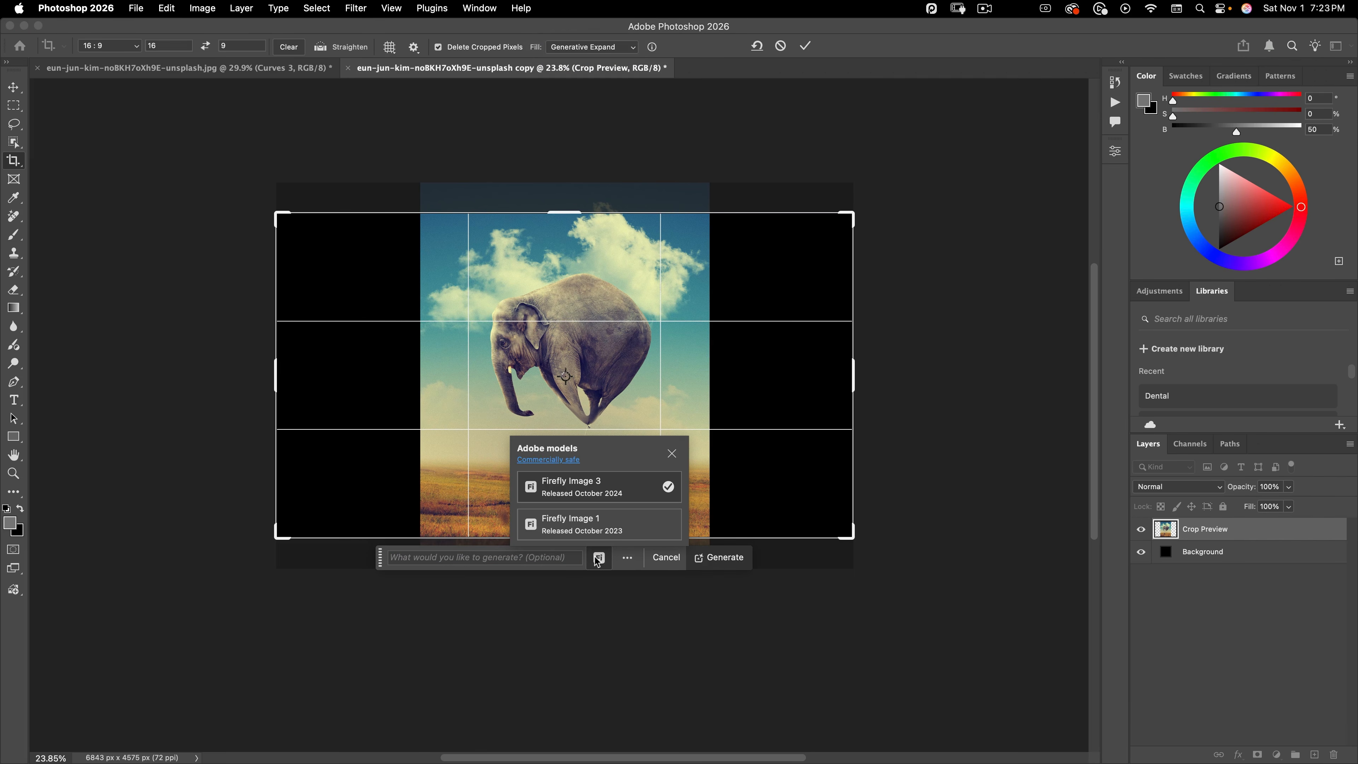
pyautogui.click(602, 488)
pyautogui.click(725, 557)
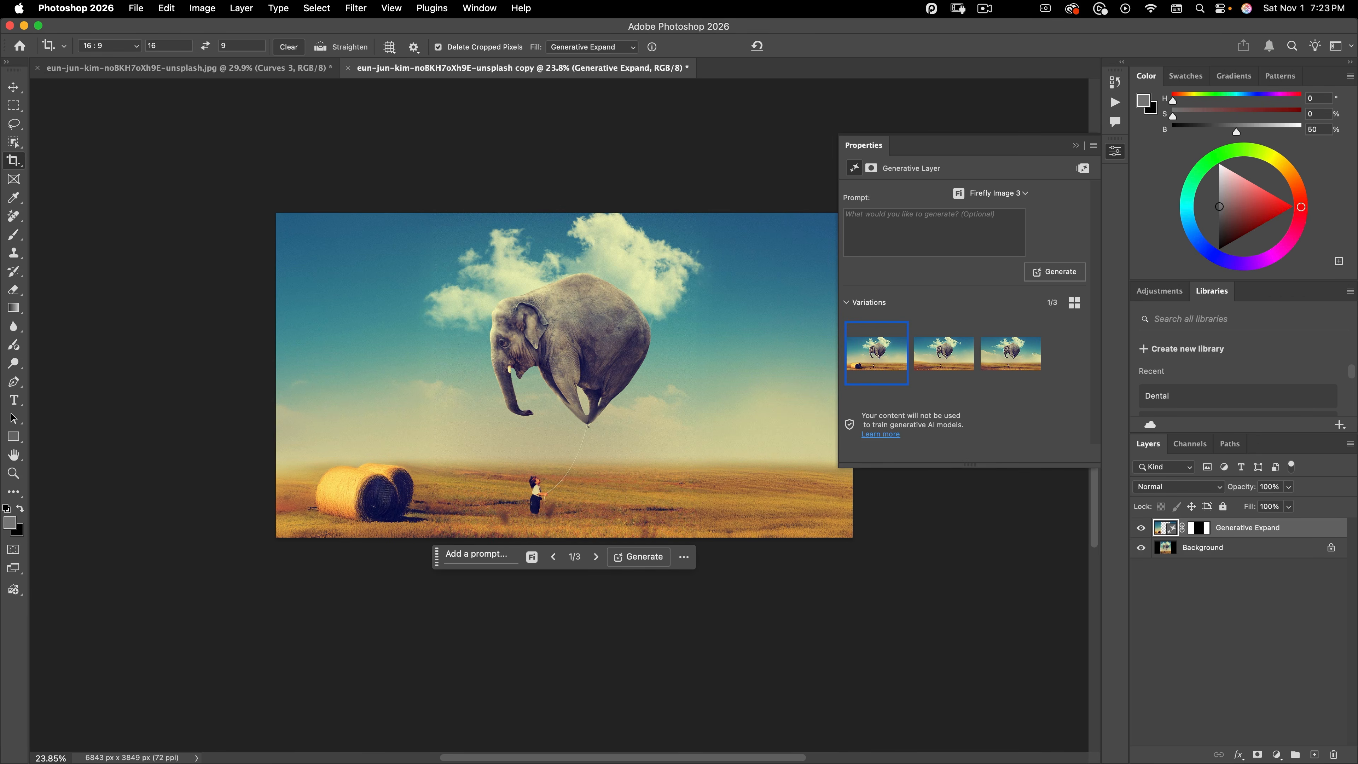
pyautogui.click(931, 365)
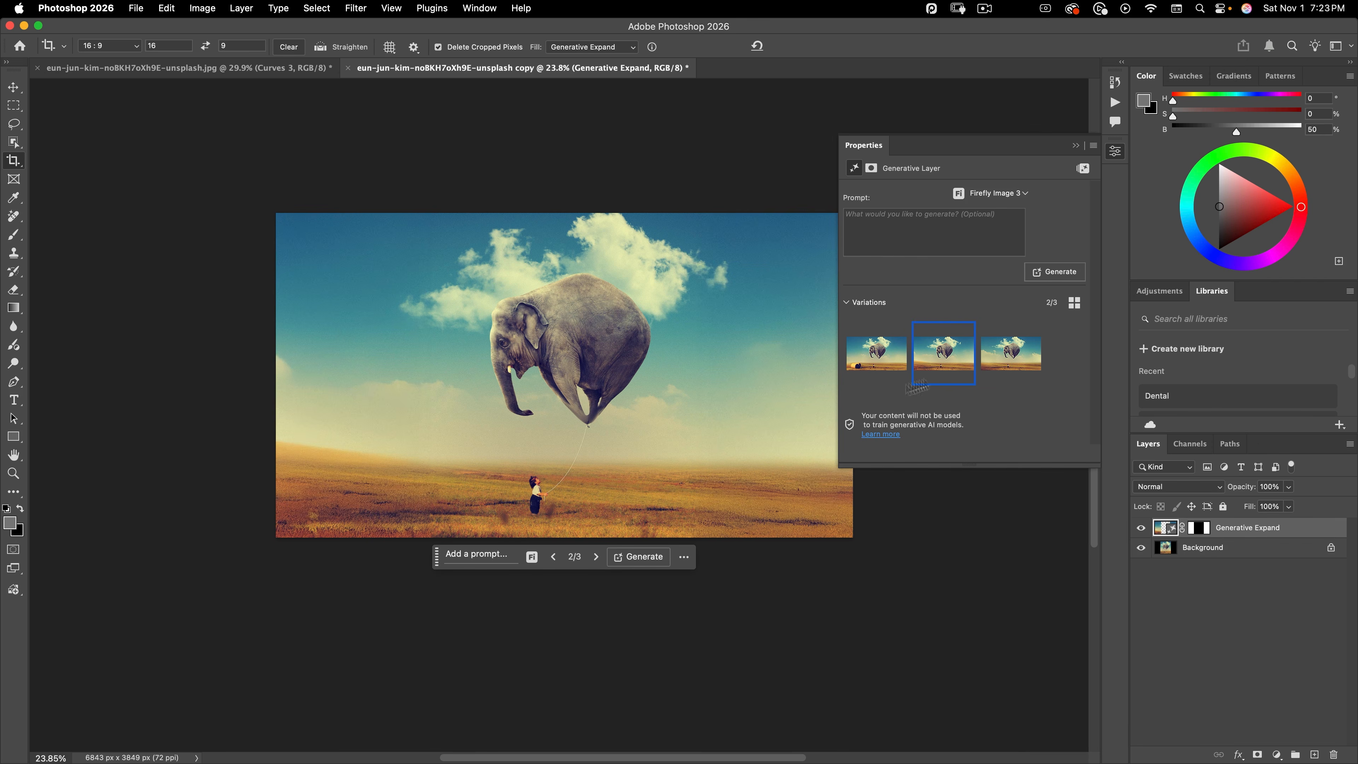
# - Choose the third Generative Expand variation, merge the visible layers into a single Background layer, and collapse the document properties
pyautogui.click(998, 356)
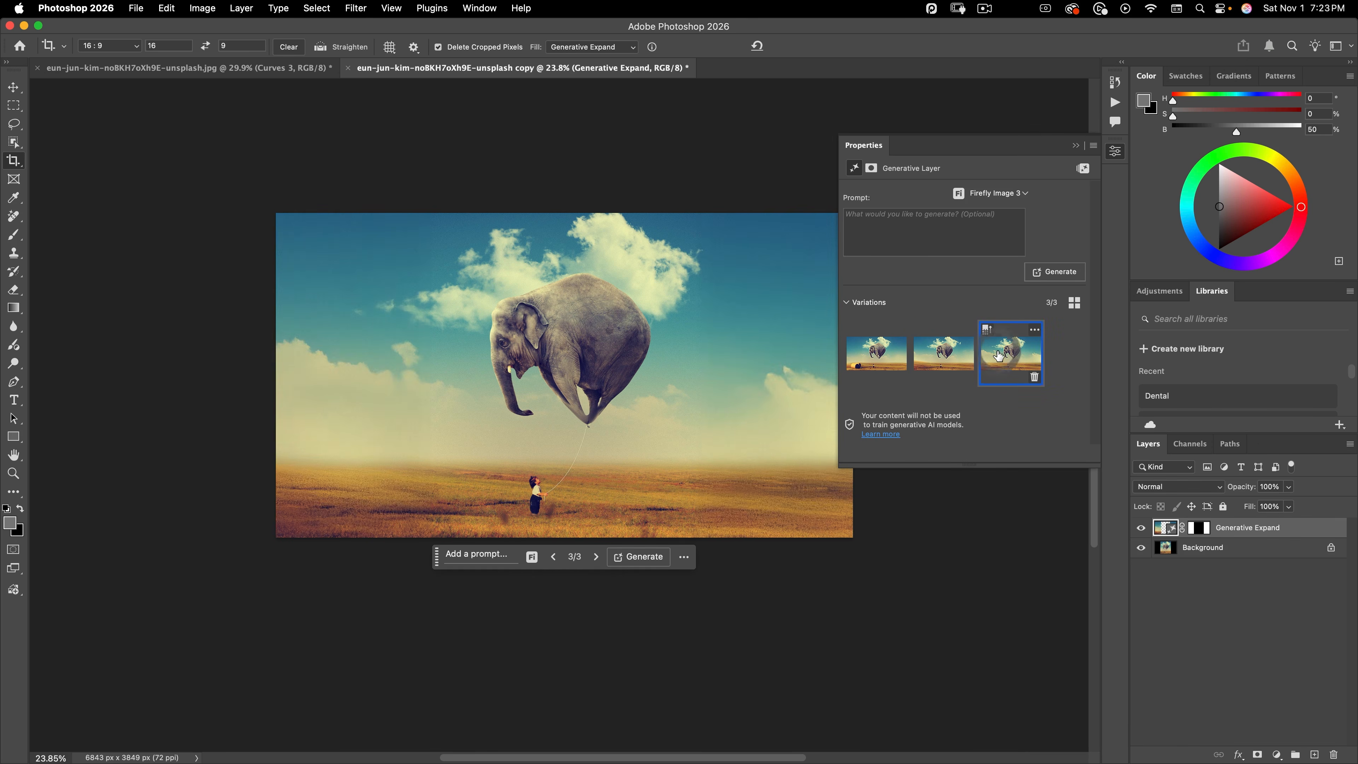
pyautogui.press('space')
pyautogui.moveTo(685, 422); pyautogui.dragTo(622, 443)
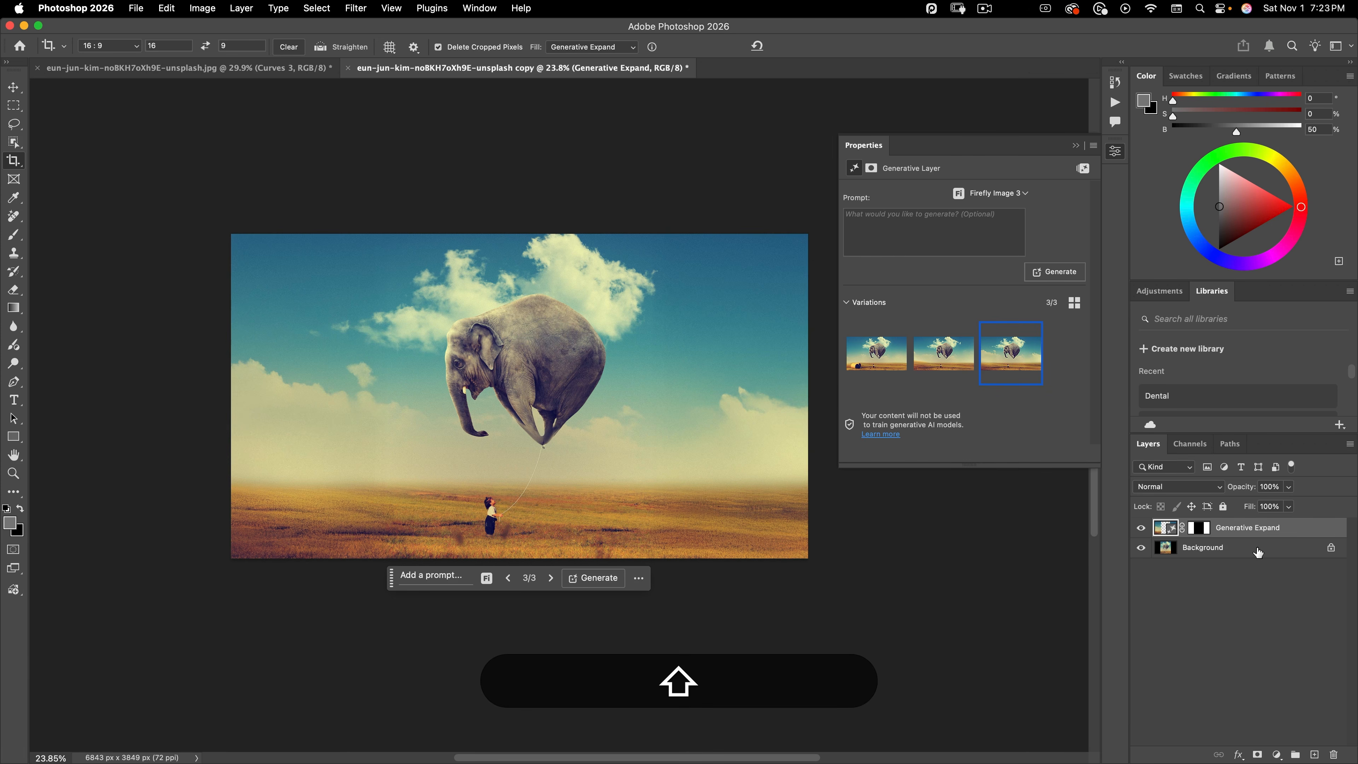
pyautogui.press('super+shift+e')
pyautogui.keyDown('super'); pyautogui.click(463, 343); pyautogui.keyUp('super')
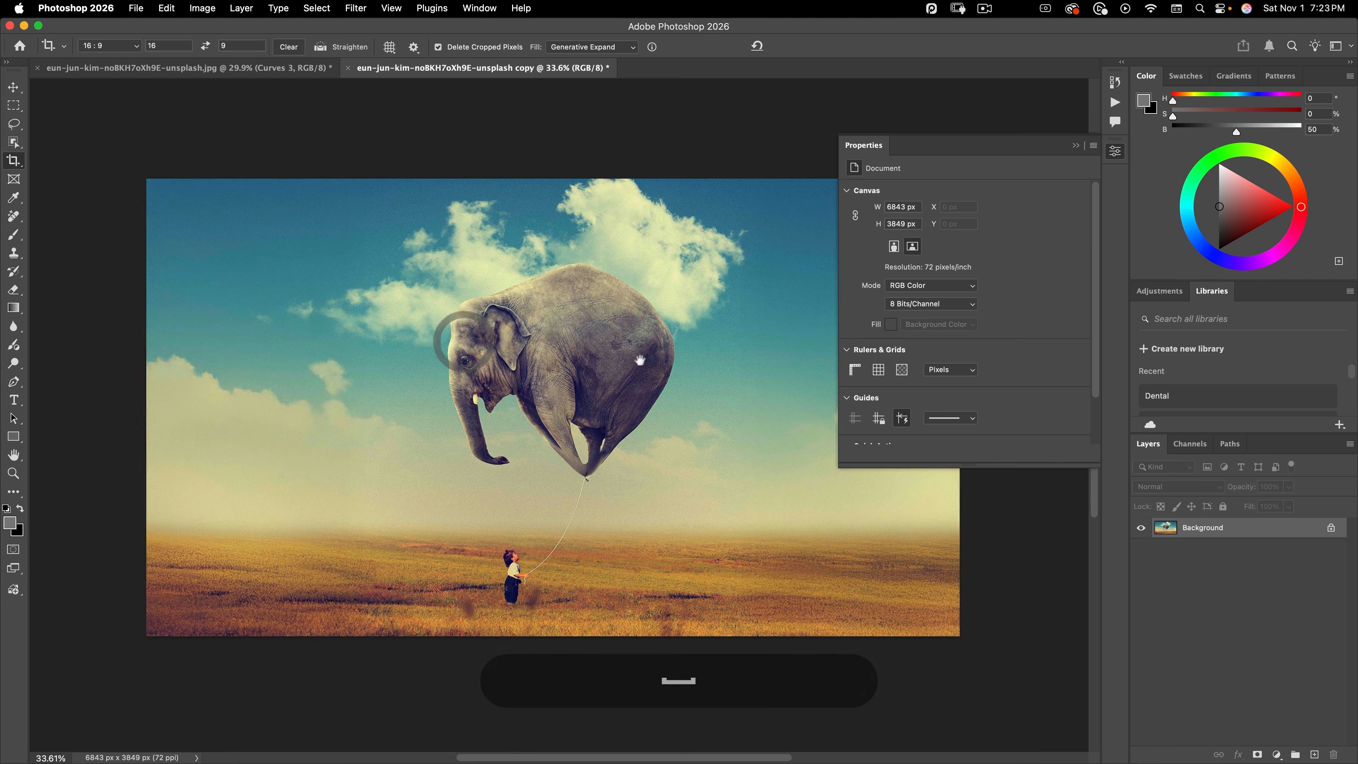
pyautogui.moveTo(639, 361); pyautogui.dragTo(625, 369)
pyautogui.click(1116, 151)
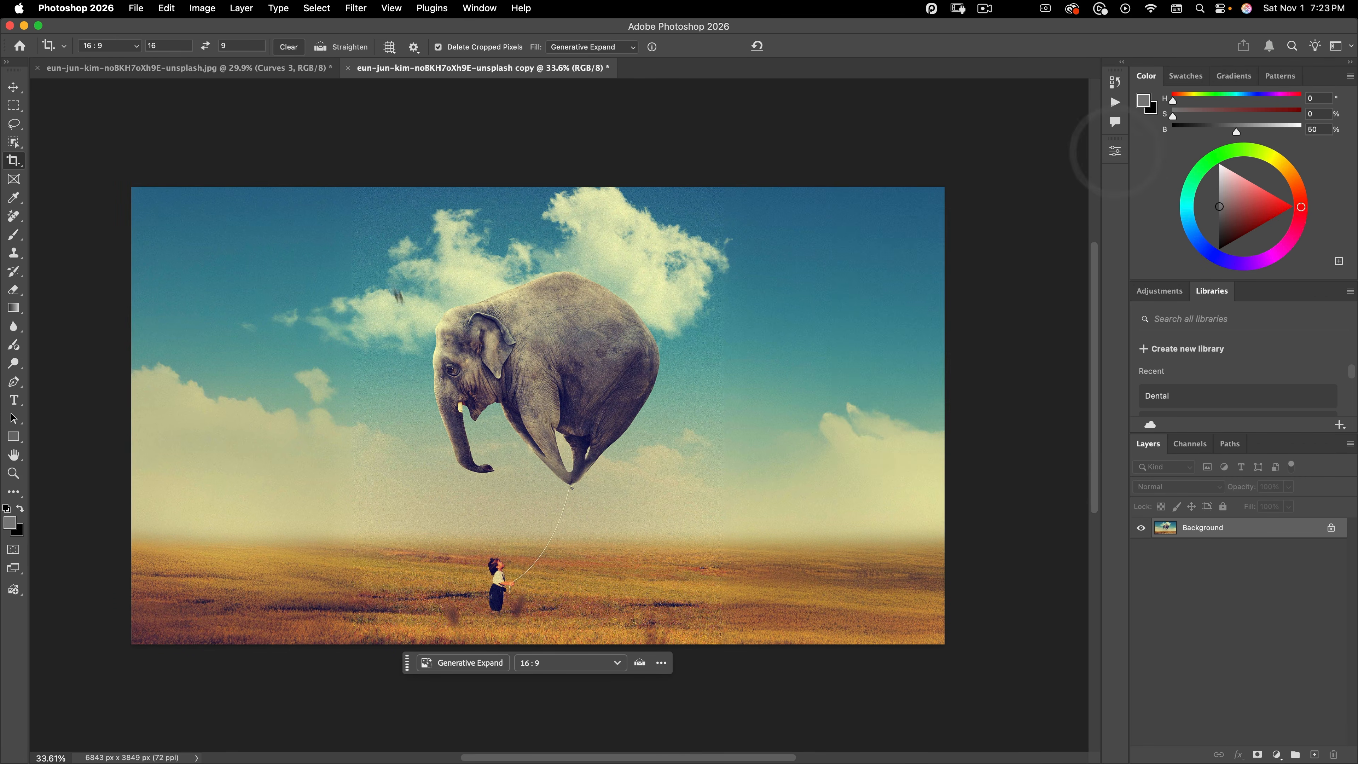
# - Return to the original layered portrait document, dismiss its crop frame with the Move tool, and view the full composite
pyautogui.click(213, 72)
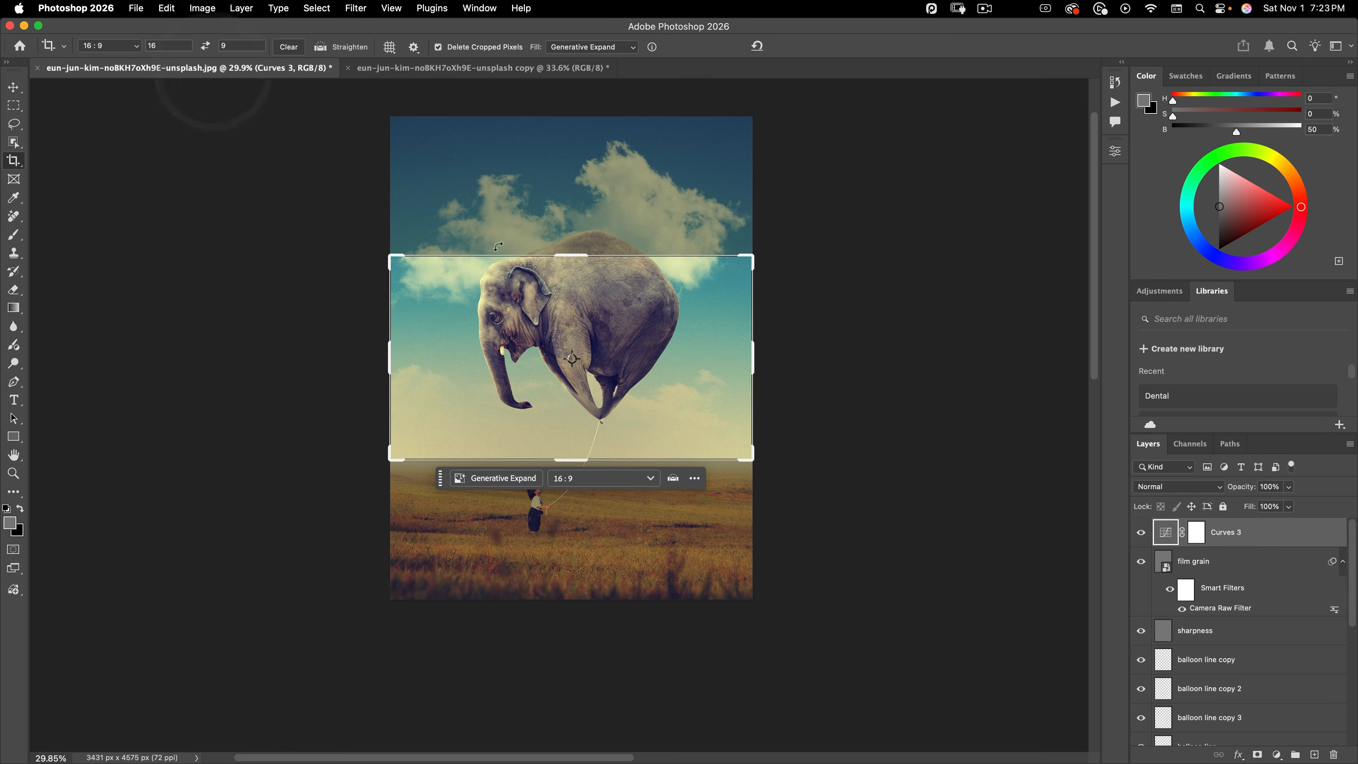
pyautogui.press('Escape')
pyautogui.press('v')
pyautogui.moveTo(627, 387); pyautogui.dragTo(598, 430)
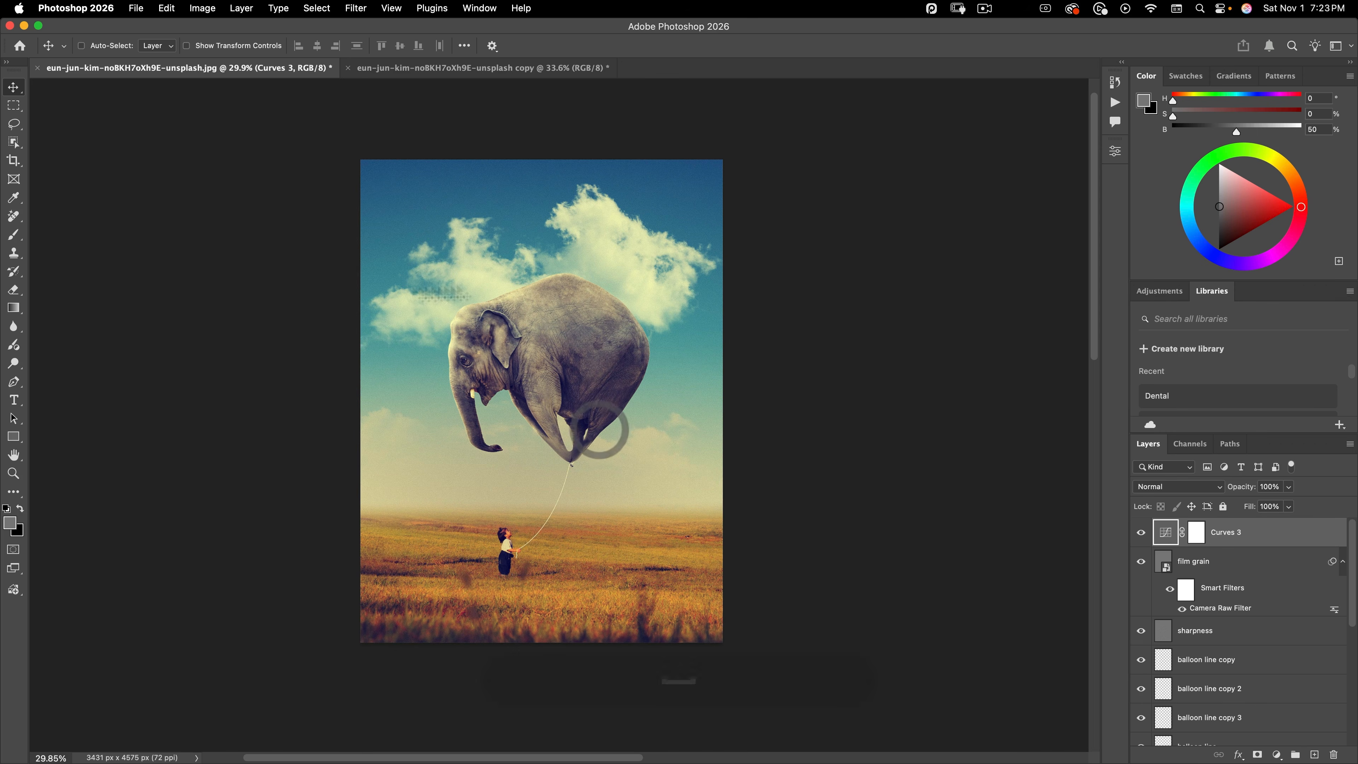